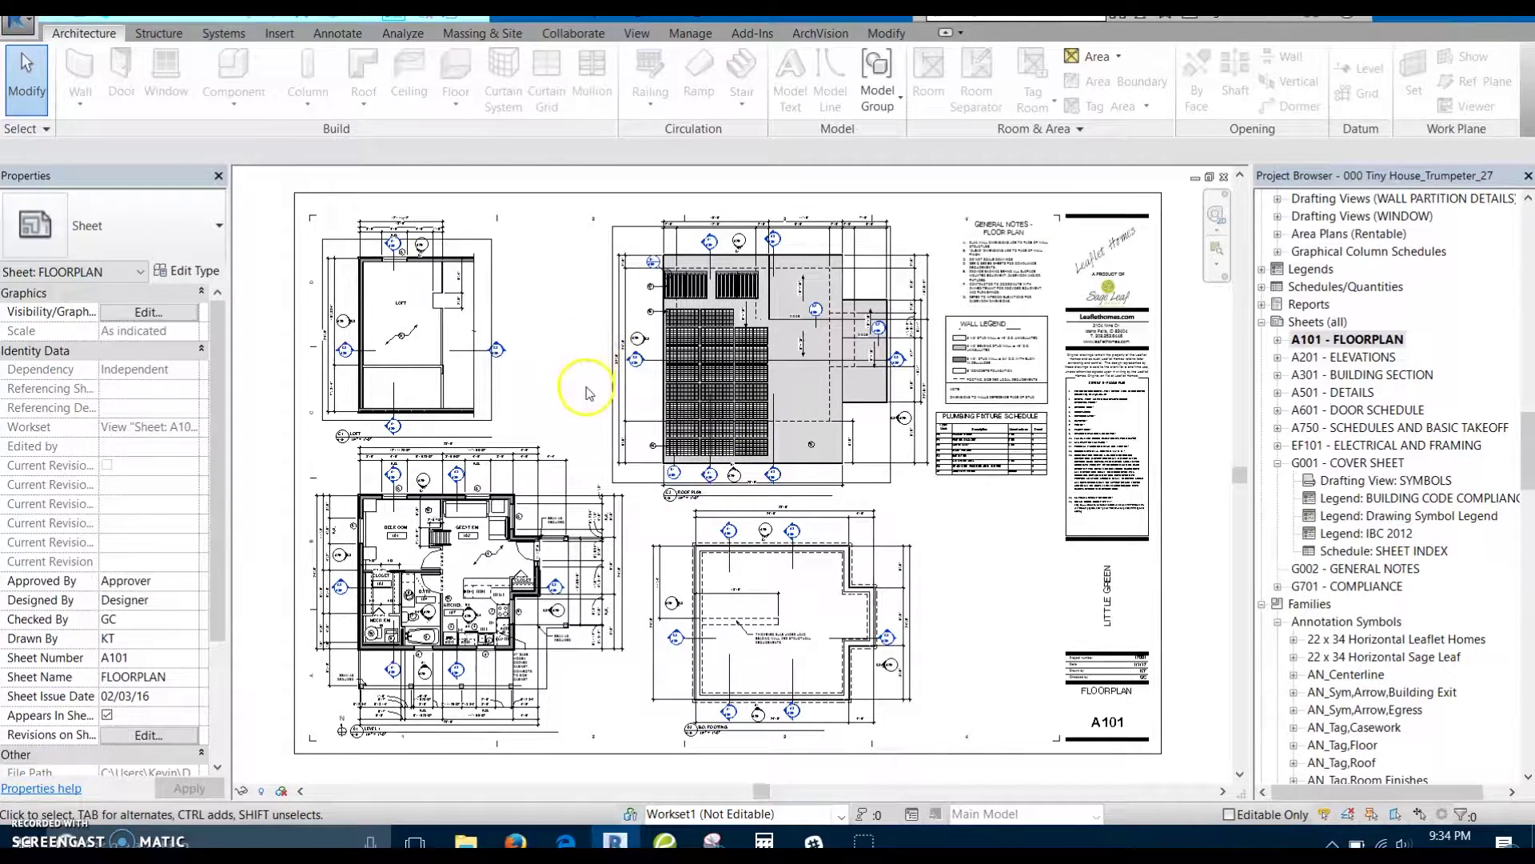
Step: Examine the plan views and the title block on sheet A101 - FLOORPLAN
middle_drag(592, 406, 678, 289)
scroll(565, 504, up, 1)
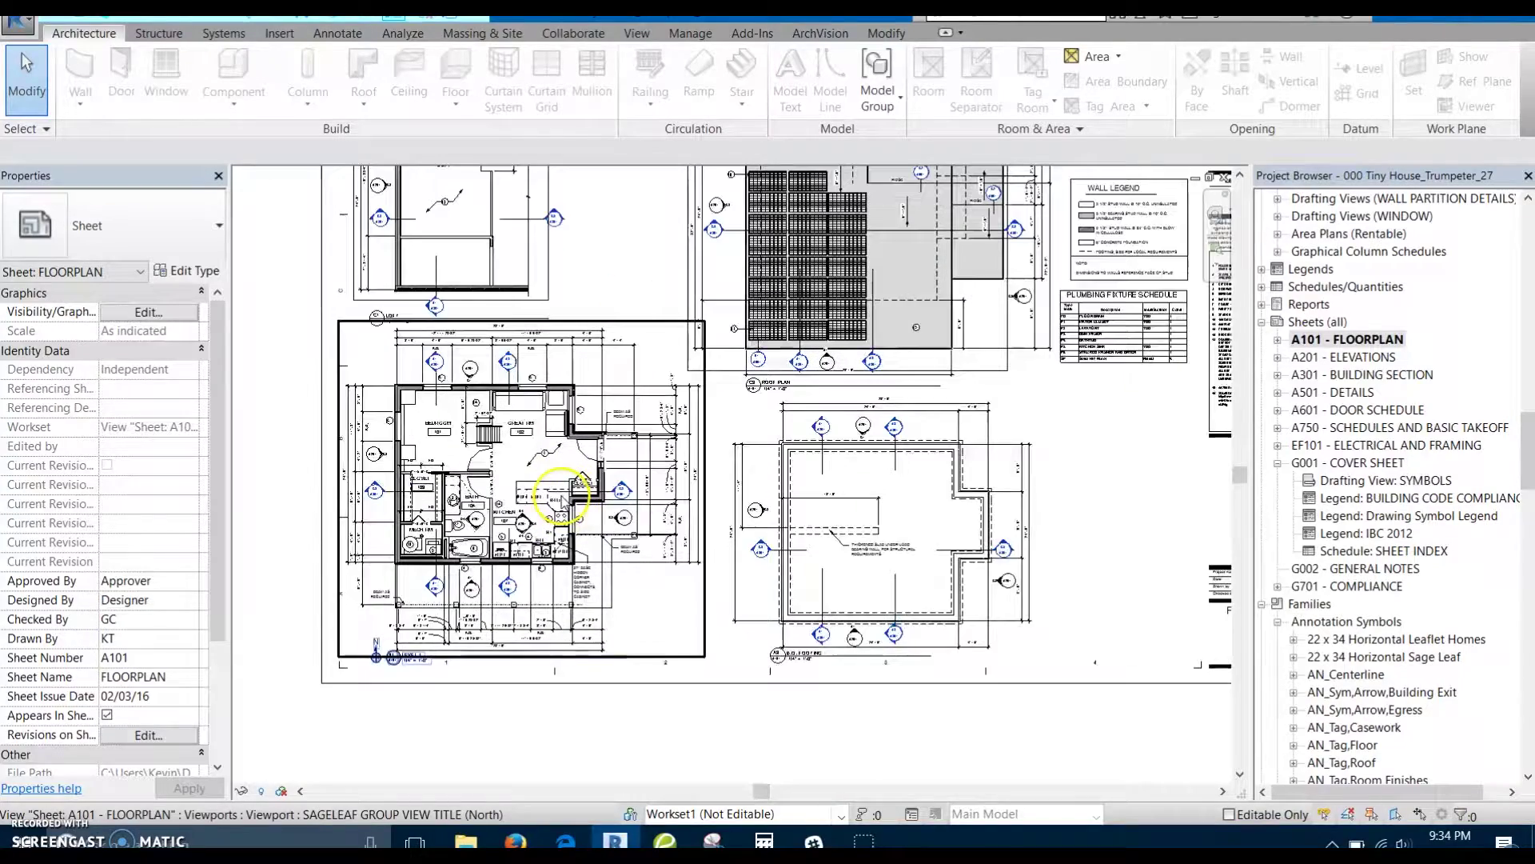
middle_drag(606, 520, 442, 505)
scroll(976, 656, up, 3)
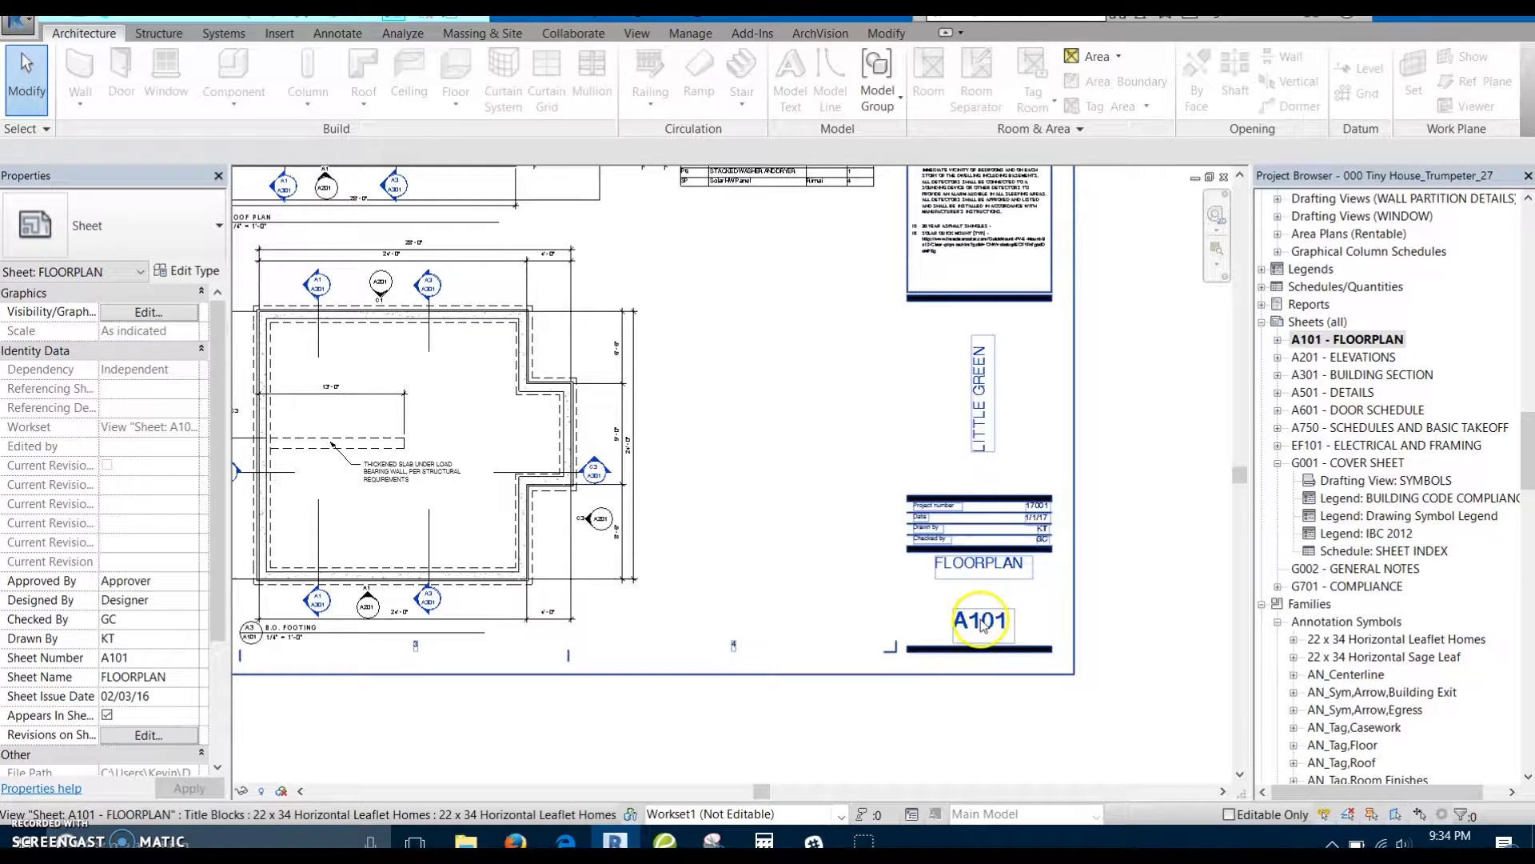
click(991, 580)
scroll(991, 580, down, 5)
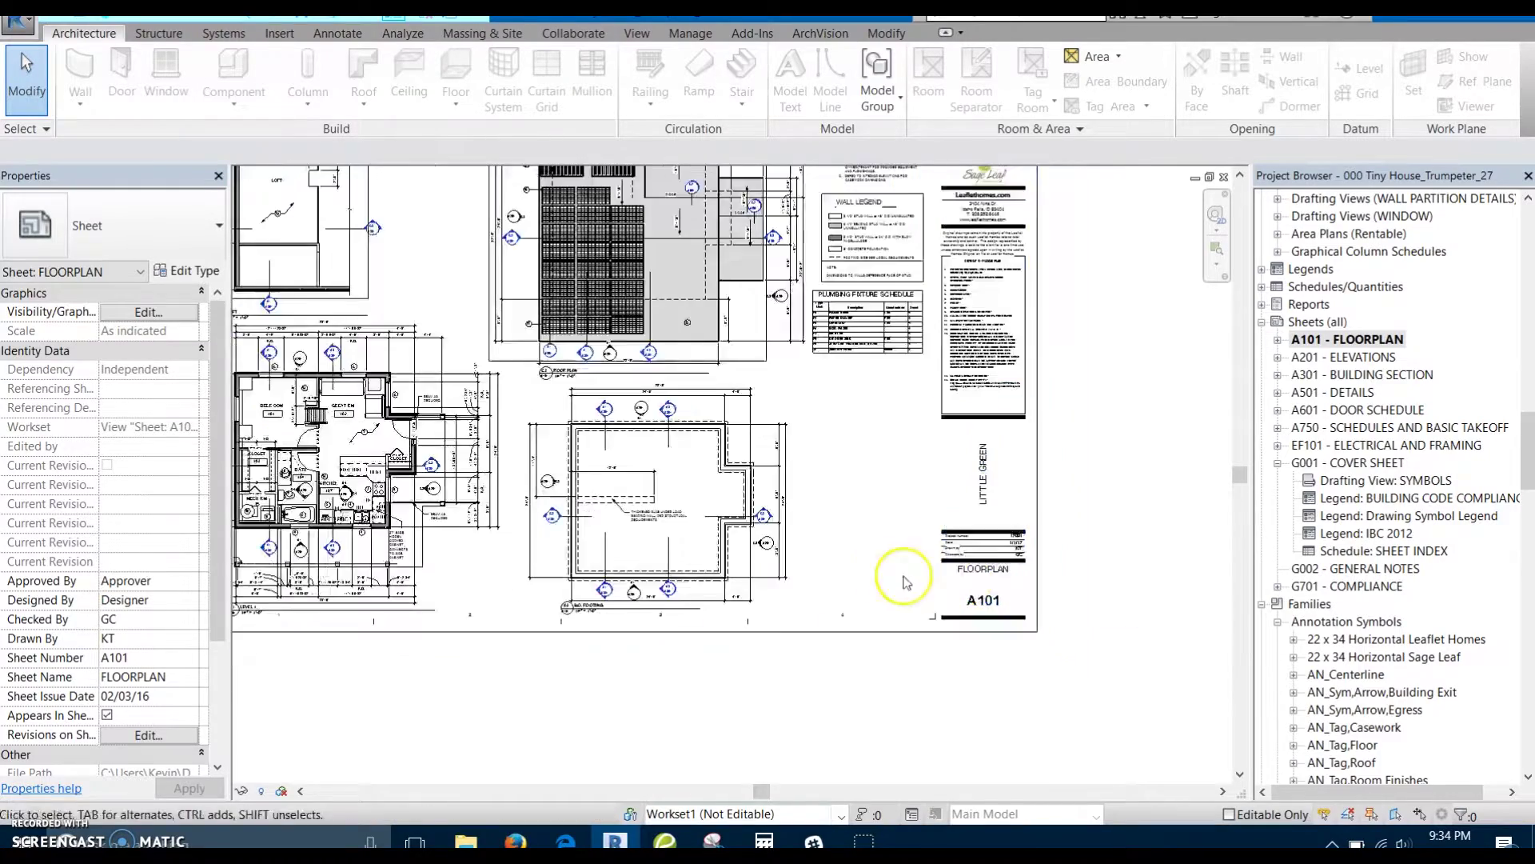
middle_drag(962, 644, 1059, 577)
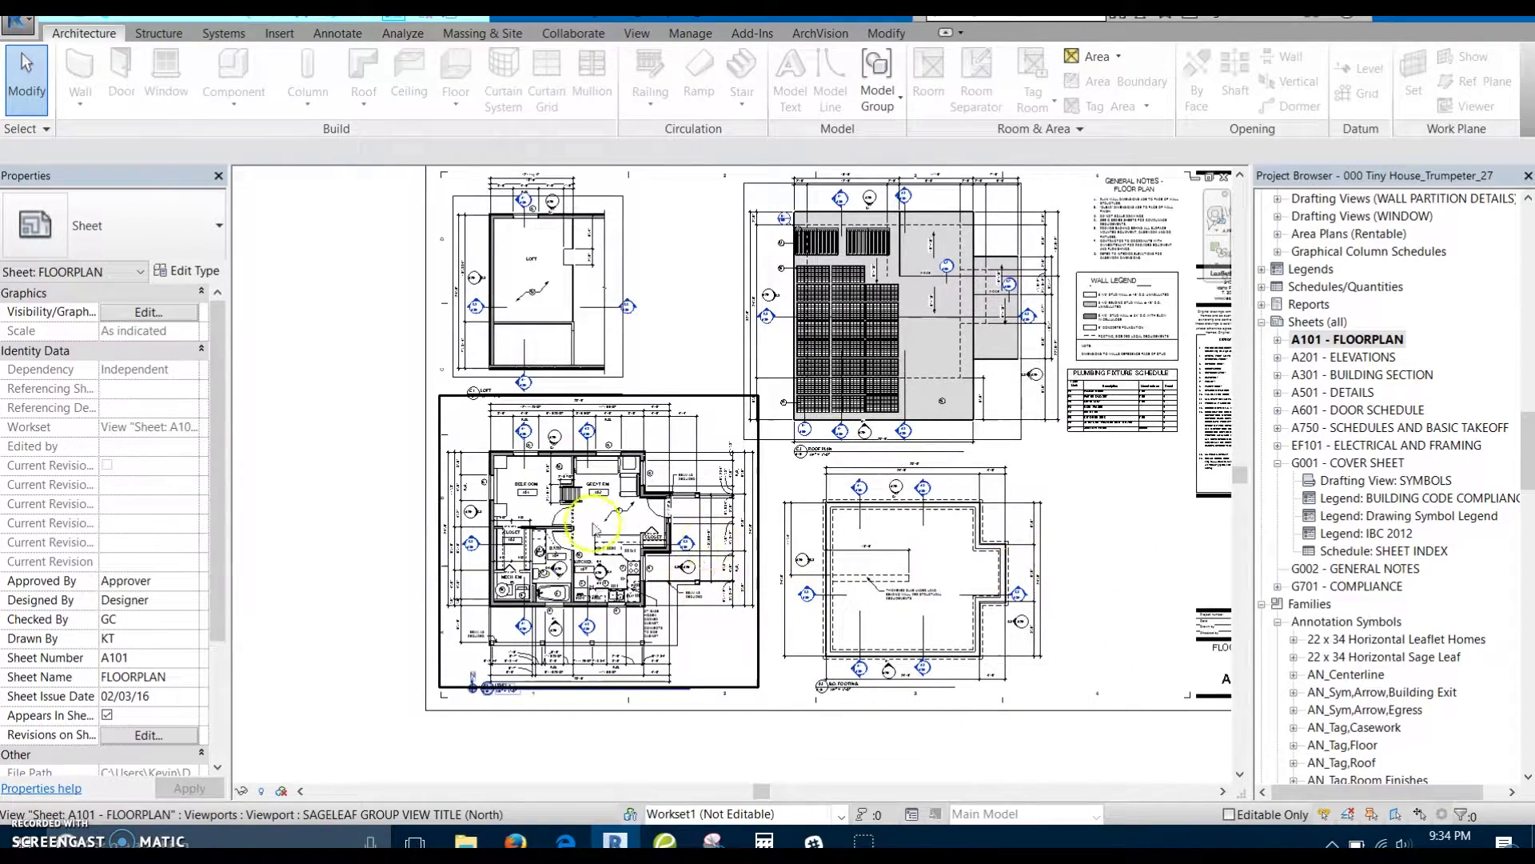
middle_drag(628, 543, 564, 553)
scroll(983, 485, up, 4)
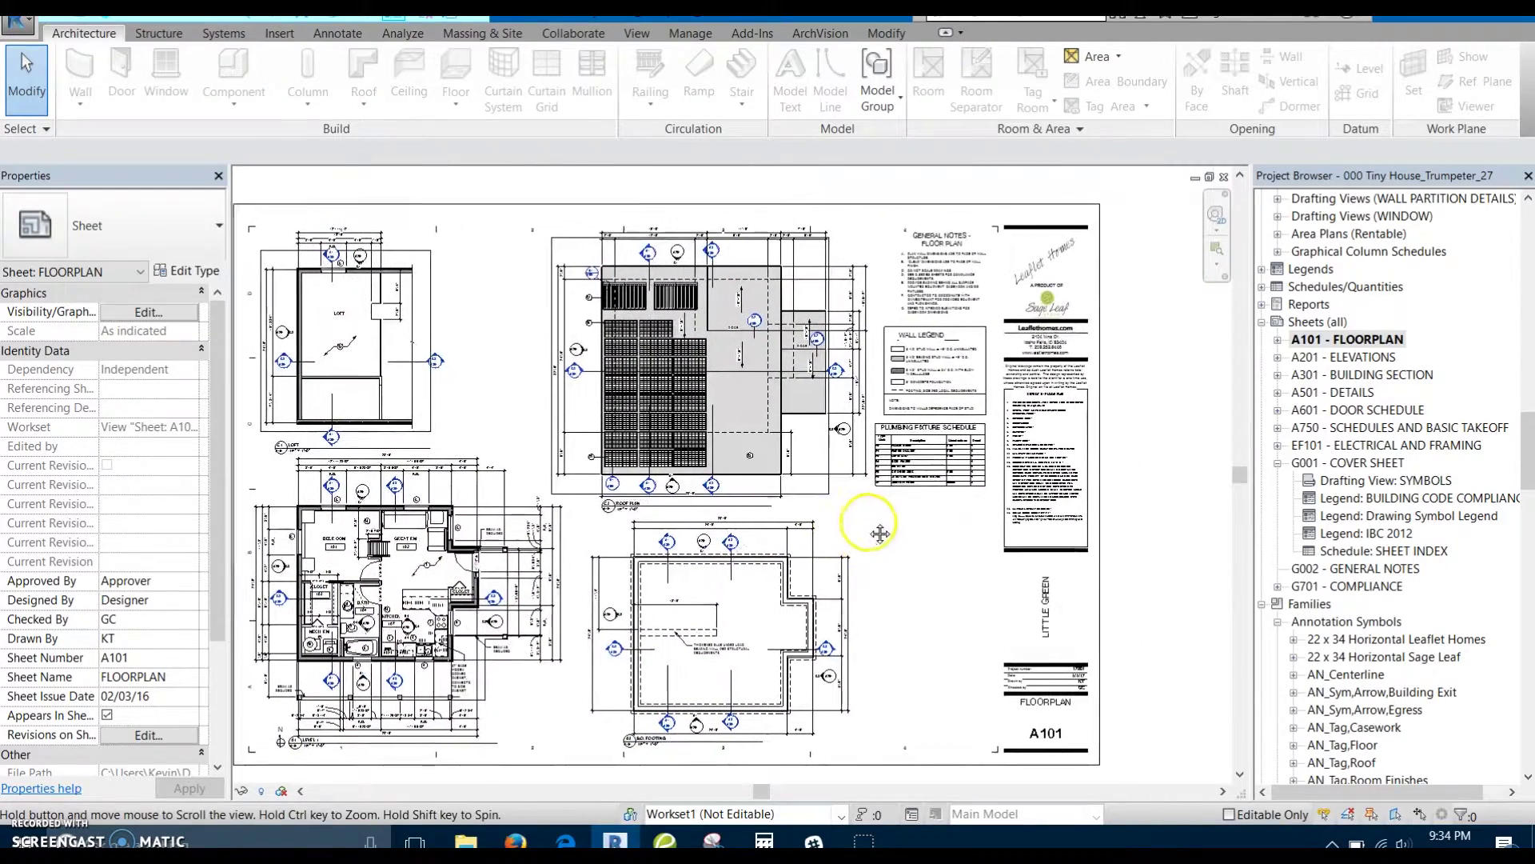
Step: Read the floor plan general notes and the wall types listed in the Wall Legend on the sheet
middle_drag(1003, 364, 946, 418)
scroll(941, 318, up, 2)
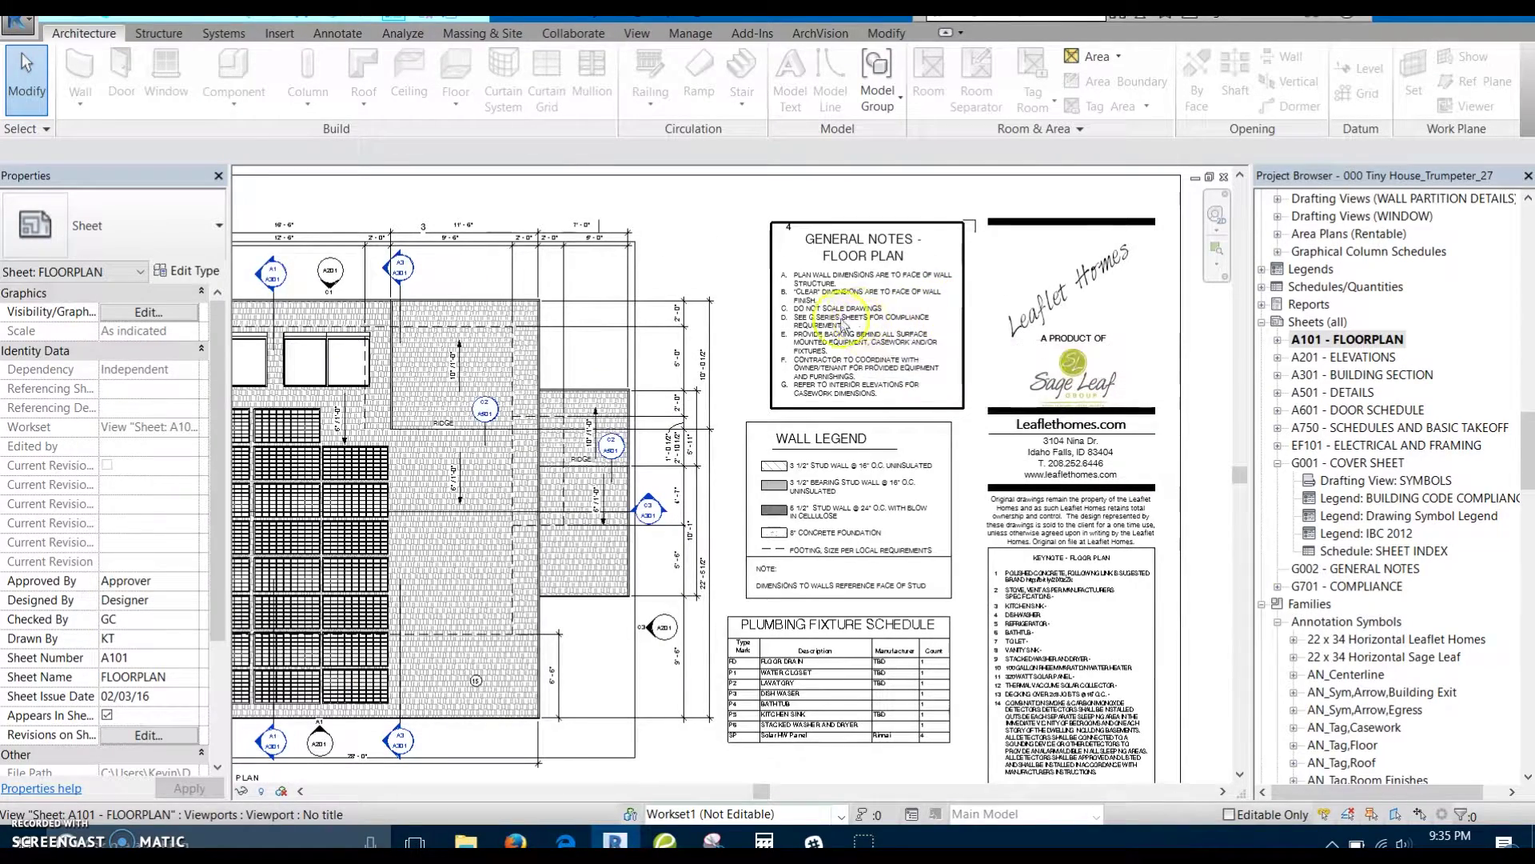
scroll(872, 300, up, 2)
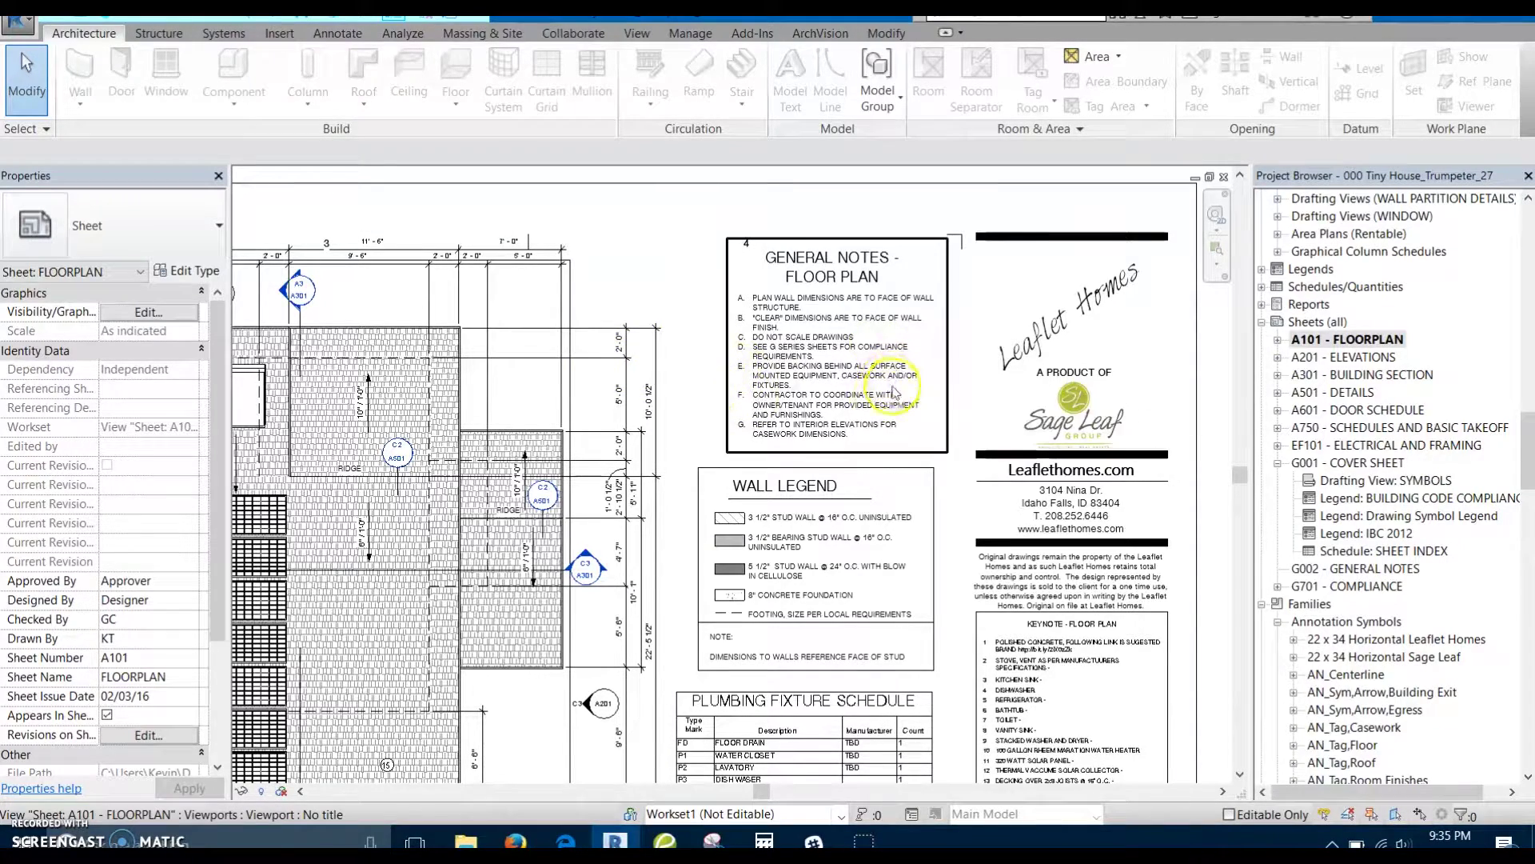
scroll(888, 412, down, 2)
middle_drag(891, 415, 951, 360)
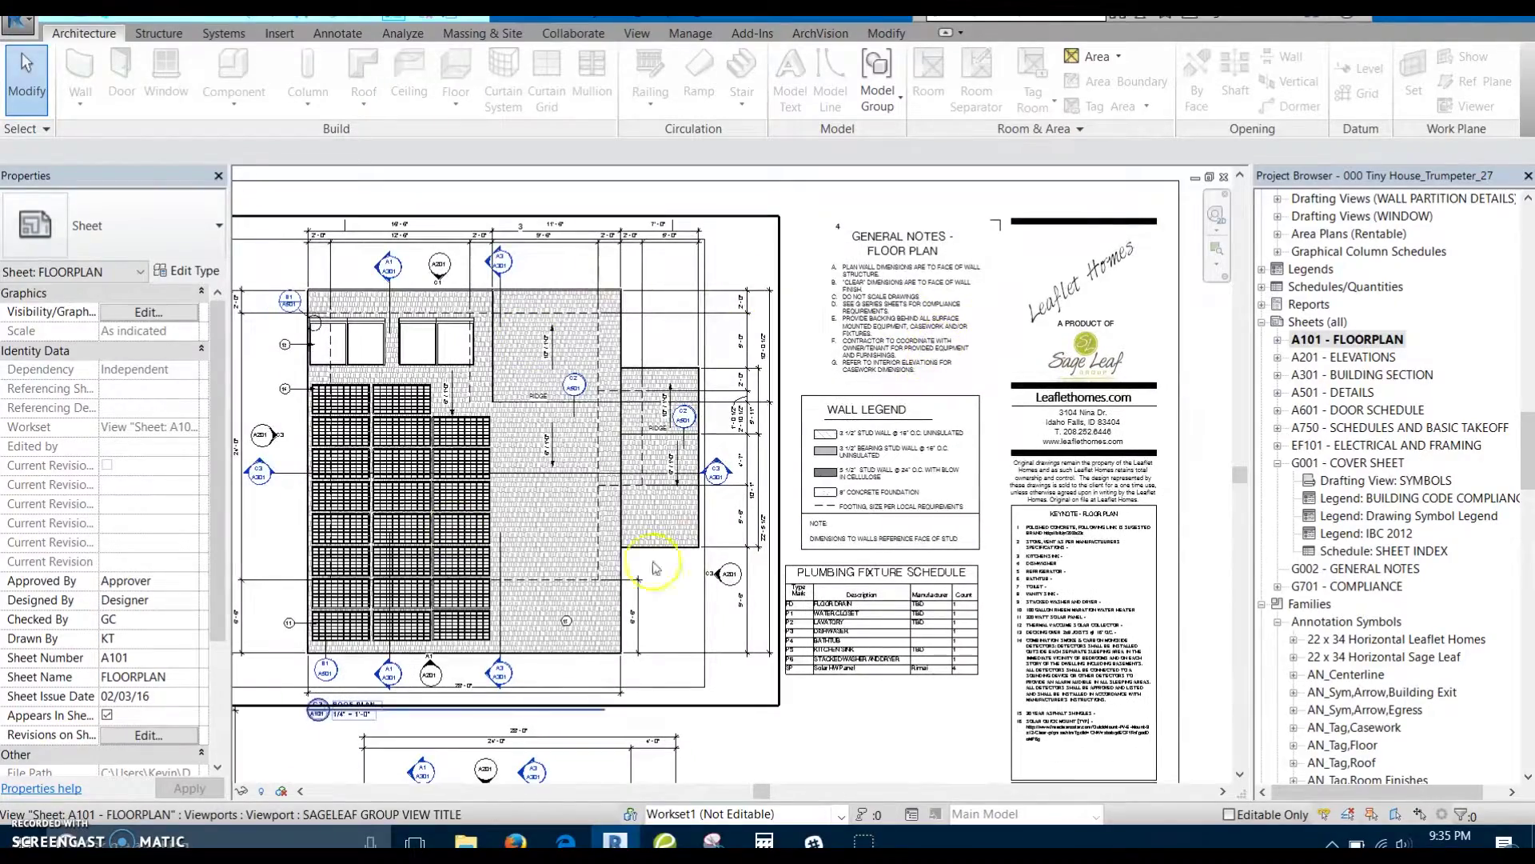
middle_drag(825, 425, 875, 344)
scroll(876, 344, up, 4)
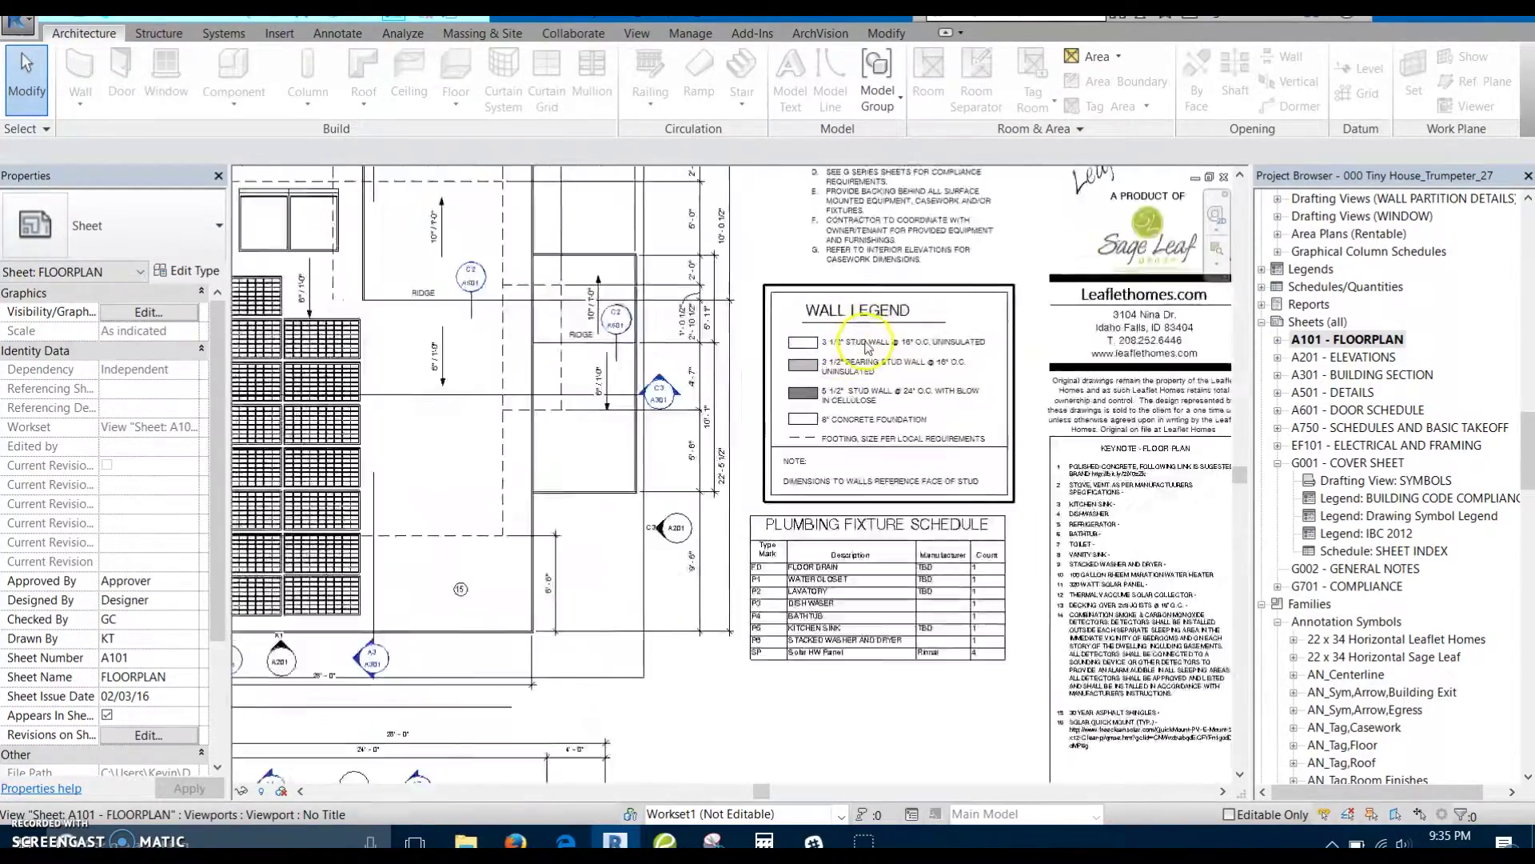
scroll(848, 388, up, 2)
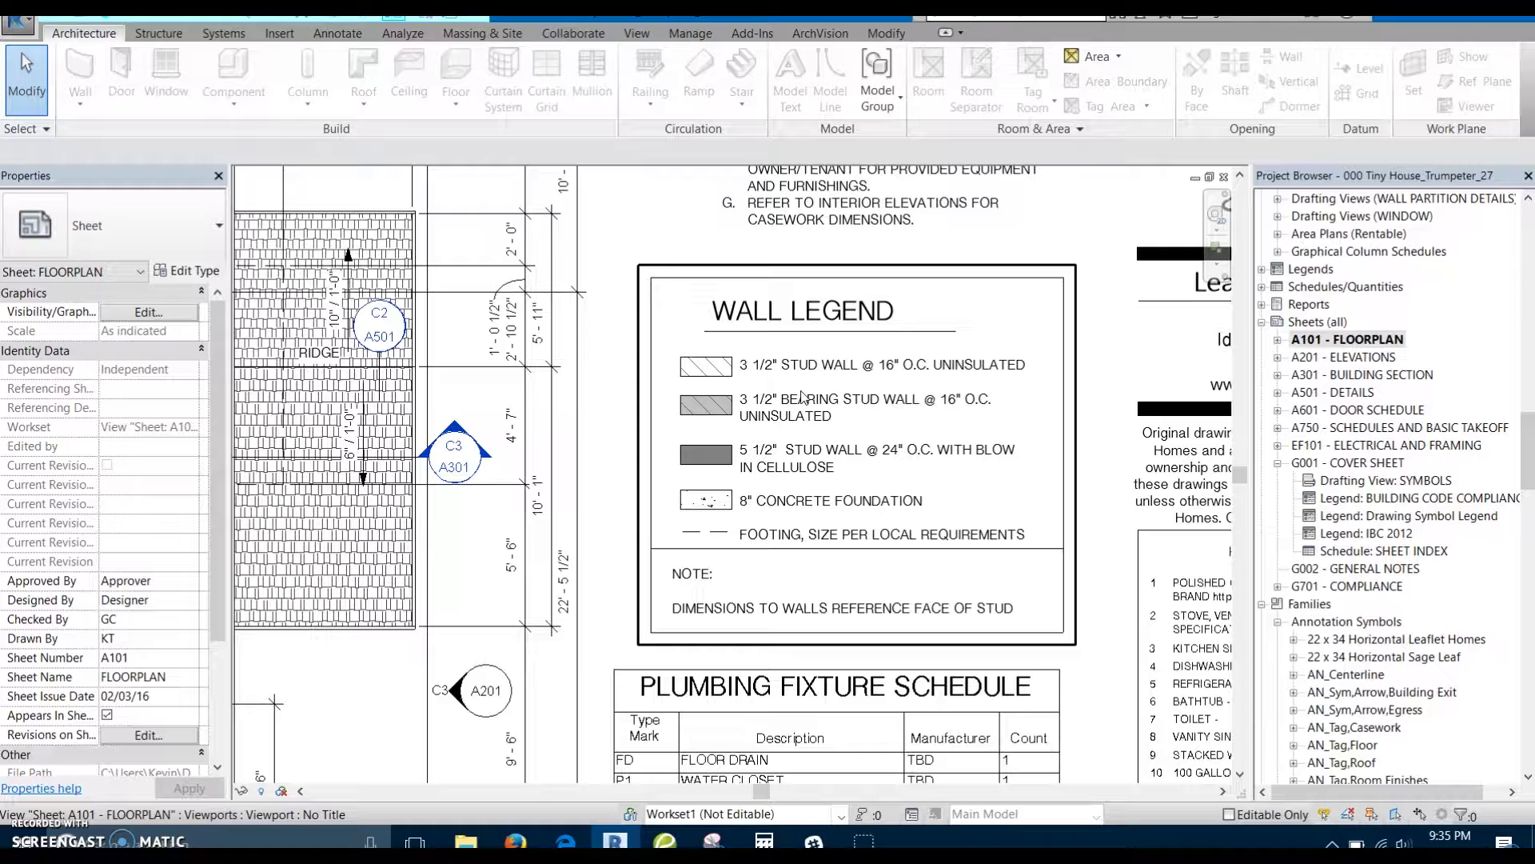
scroll(740, 384, up, 3)
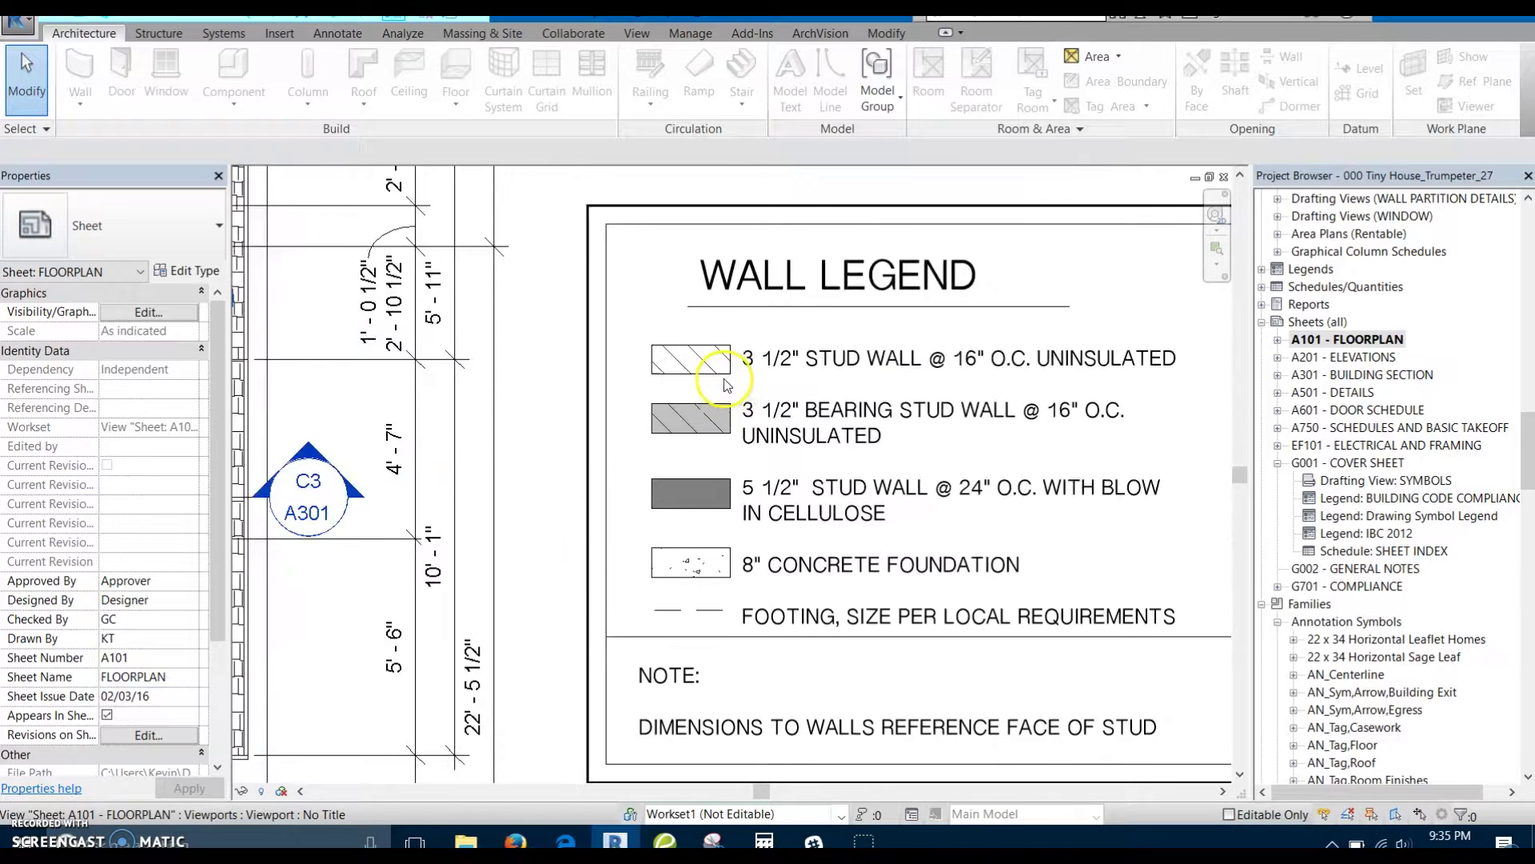
middle_drag(727, 376, 643, 374)
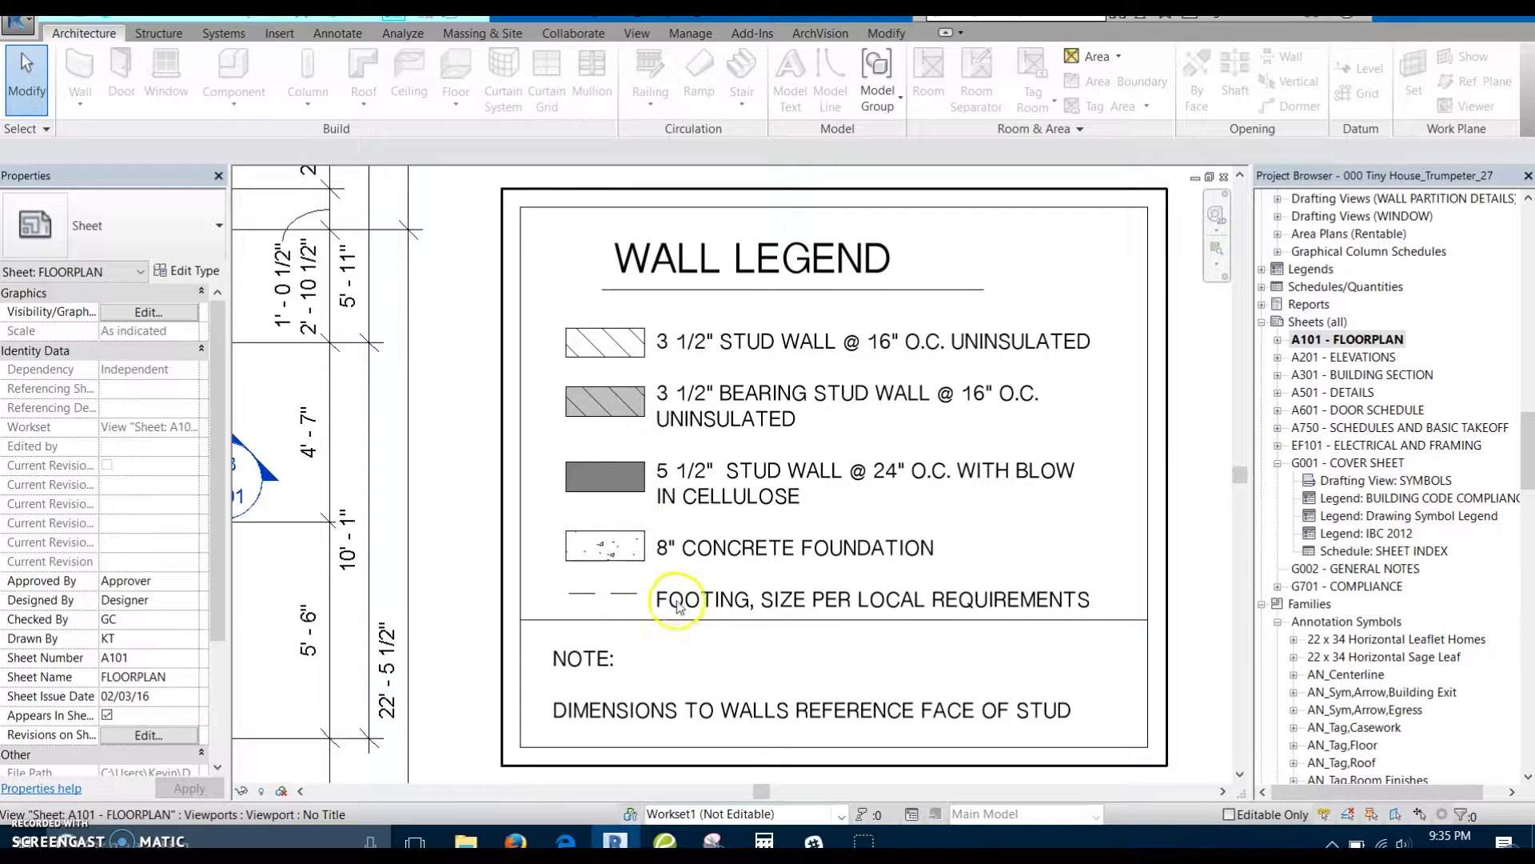
scroll(755, 616, down, 5)
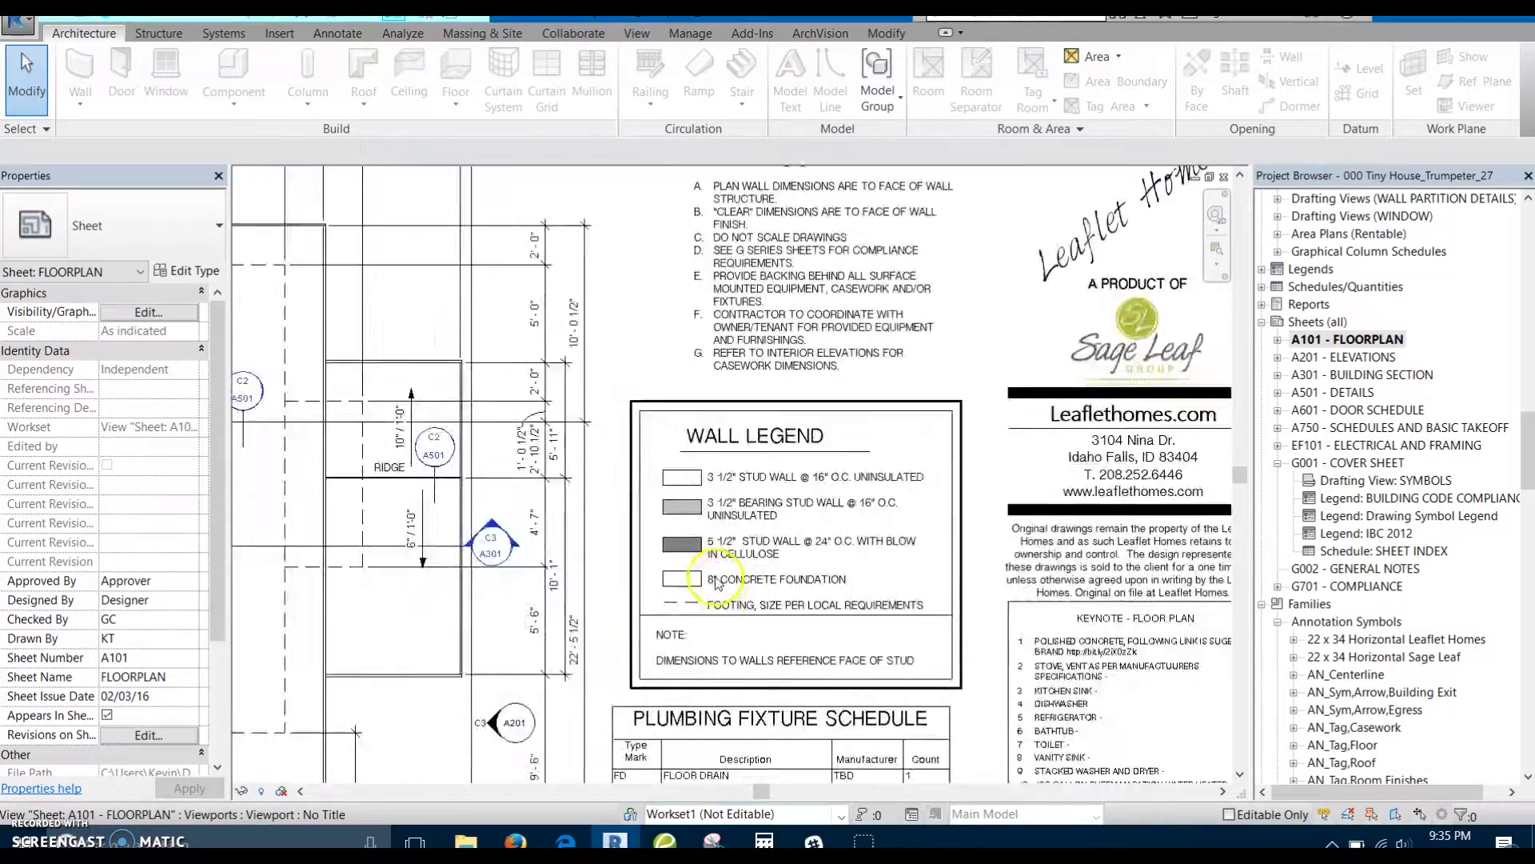
Step: Activate the LEVEL 1 floor plan view on the sheet for editing
scroll(415, 387, up, 8)
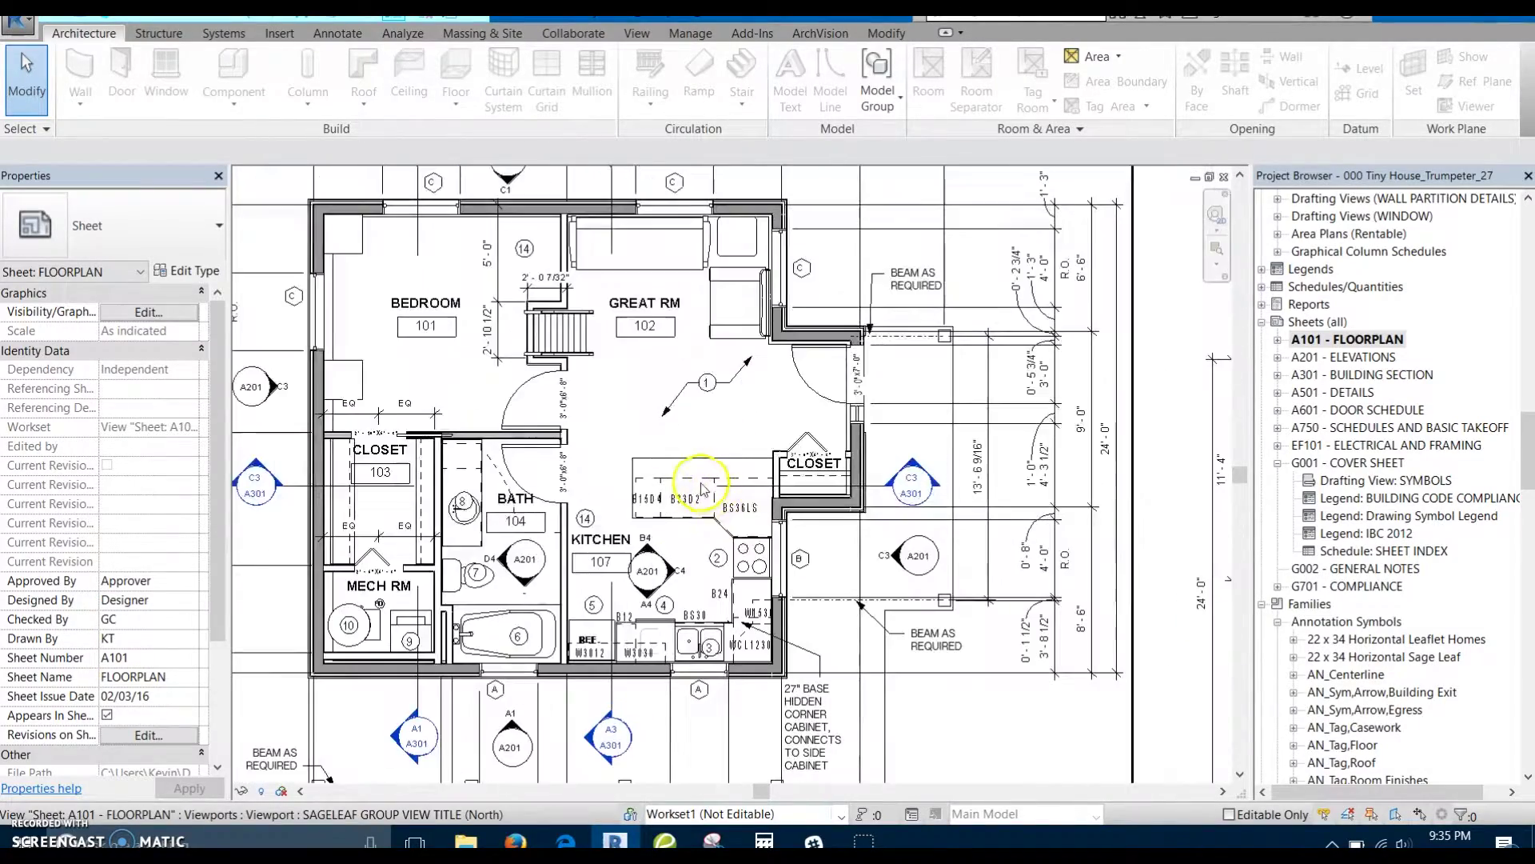
double_click(636, 434)
scroll(790, 329, up, 2)
middle_drag(793, 376, 887, 379)
scroll(680, 400, down, 3)
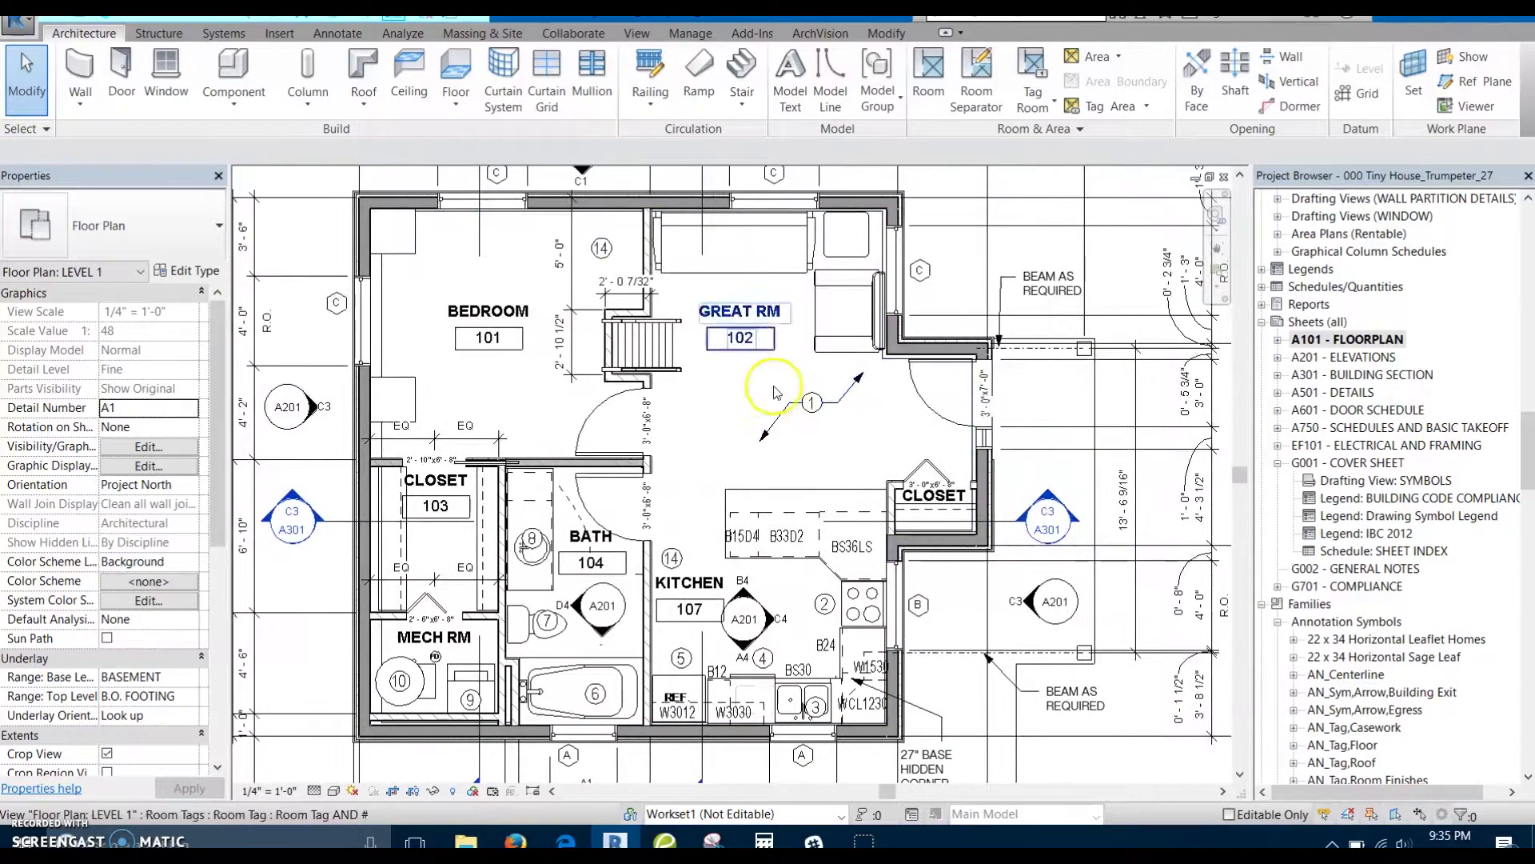
Step: Select the exterior wall running along the bedroom and great room on the side opposite the kitchen
click(550, 206)
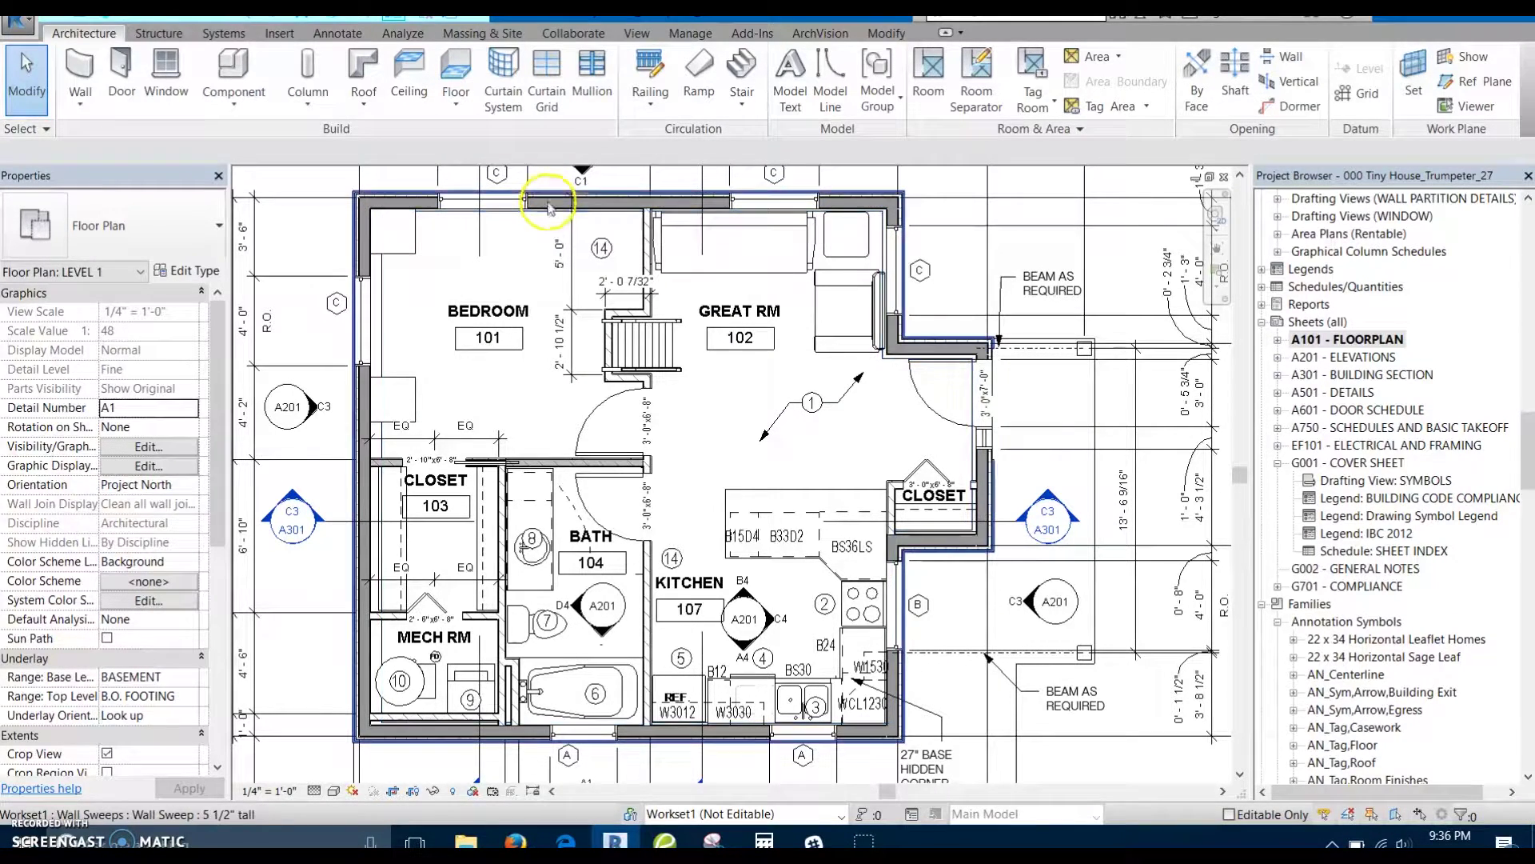
scroll(552, 206, up, 3)
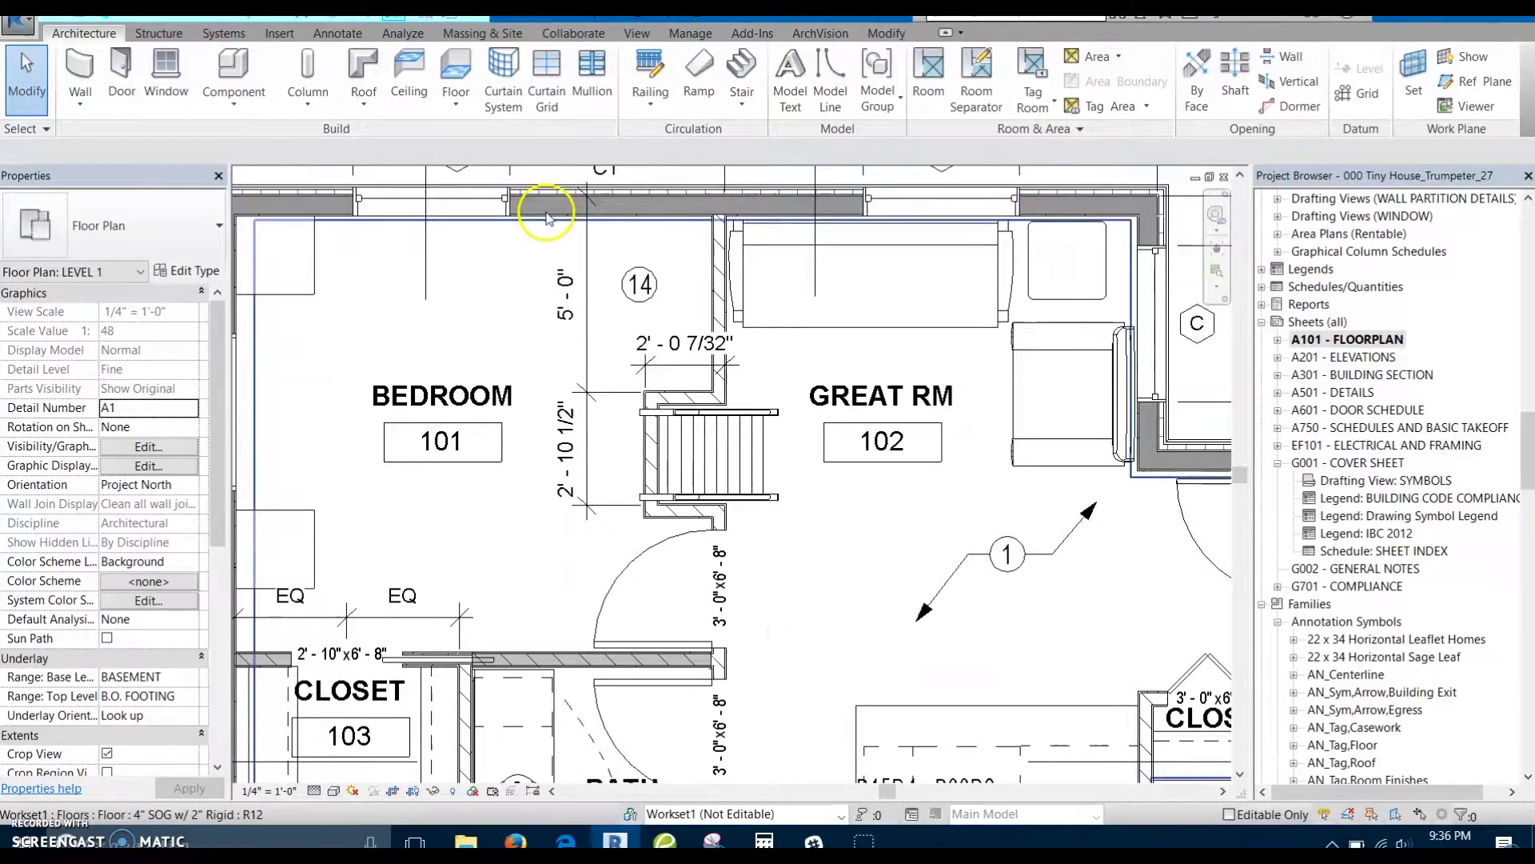
click(547, 211)
scroll(531, 291, down, 4)
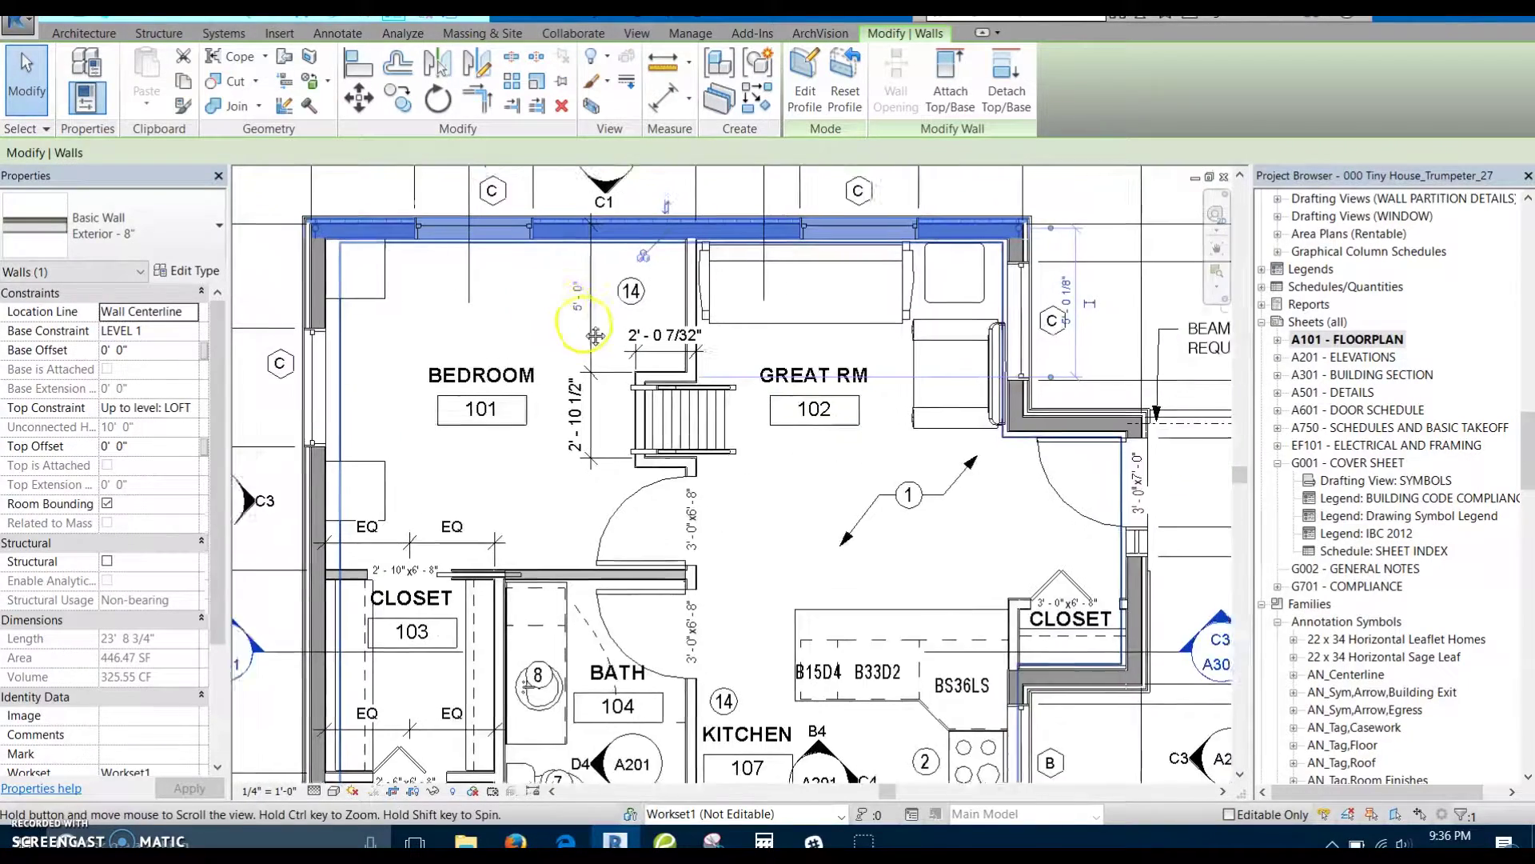
Step: Compare the selected exterior wall's fill with the 5 1/2" stud wall entry in the Wall Legend
scroll(865, 384, down, 3)
middle_drag(993, 377, 573, 486)
middle_drag(1189, 377, 558, 520)
middle_drag(779, 418, 674, 463)
scroll(673, 427, up, 3)
middle_drag(836, 336, 715, 454)
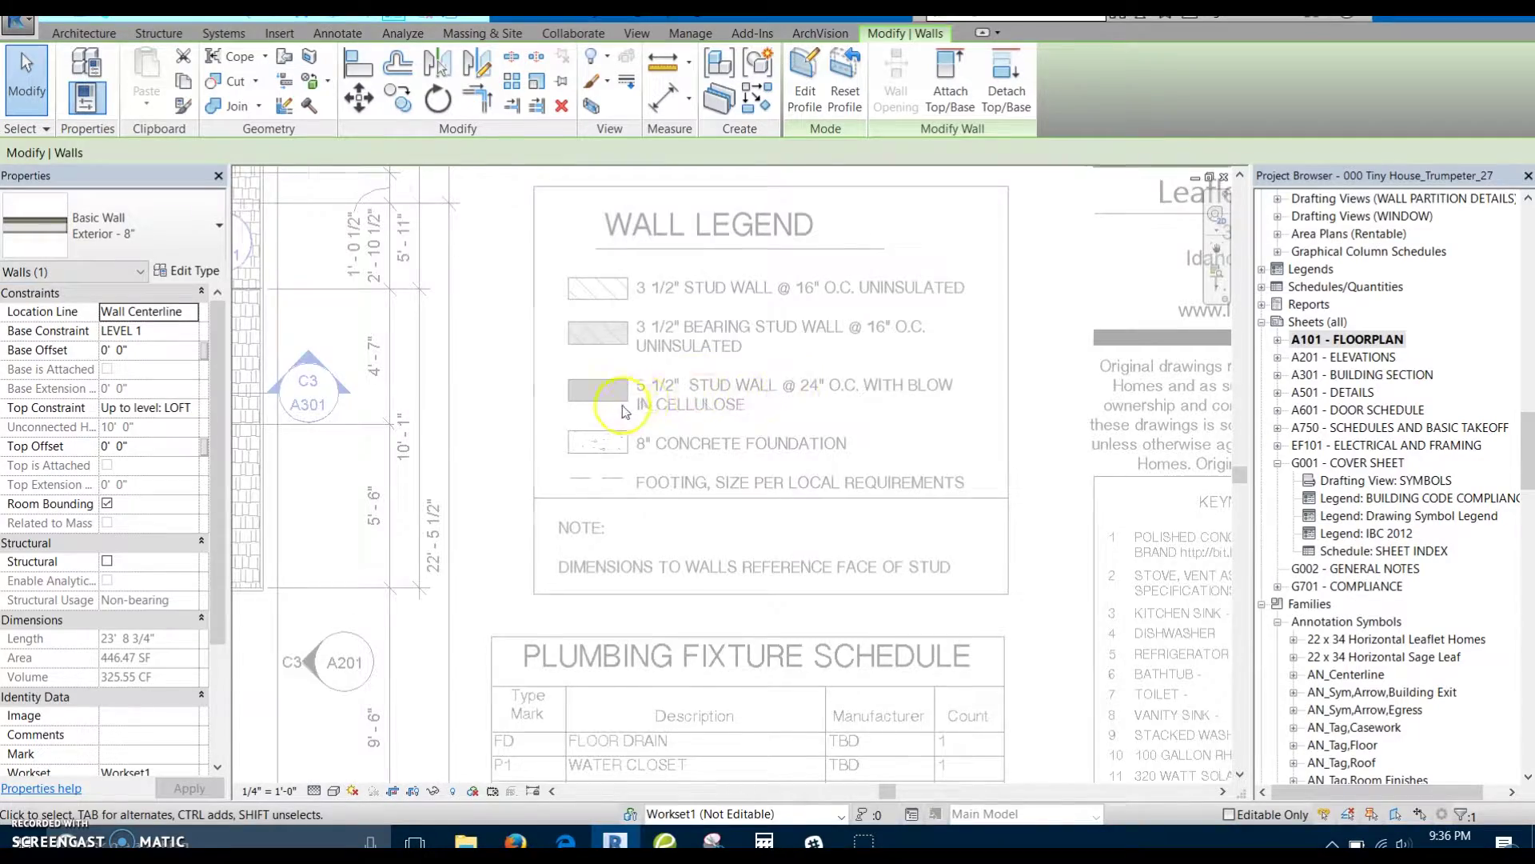
scroll(622, 410, down, 6)
middle_drag(564, 446, 958, 393)
scroll(559, 512, up, 6)
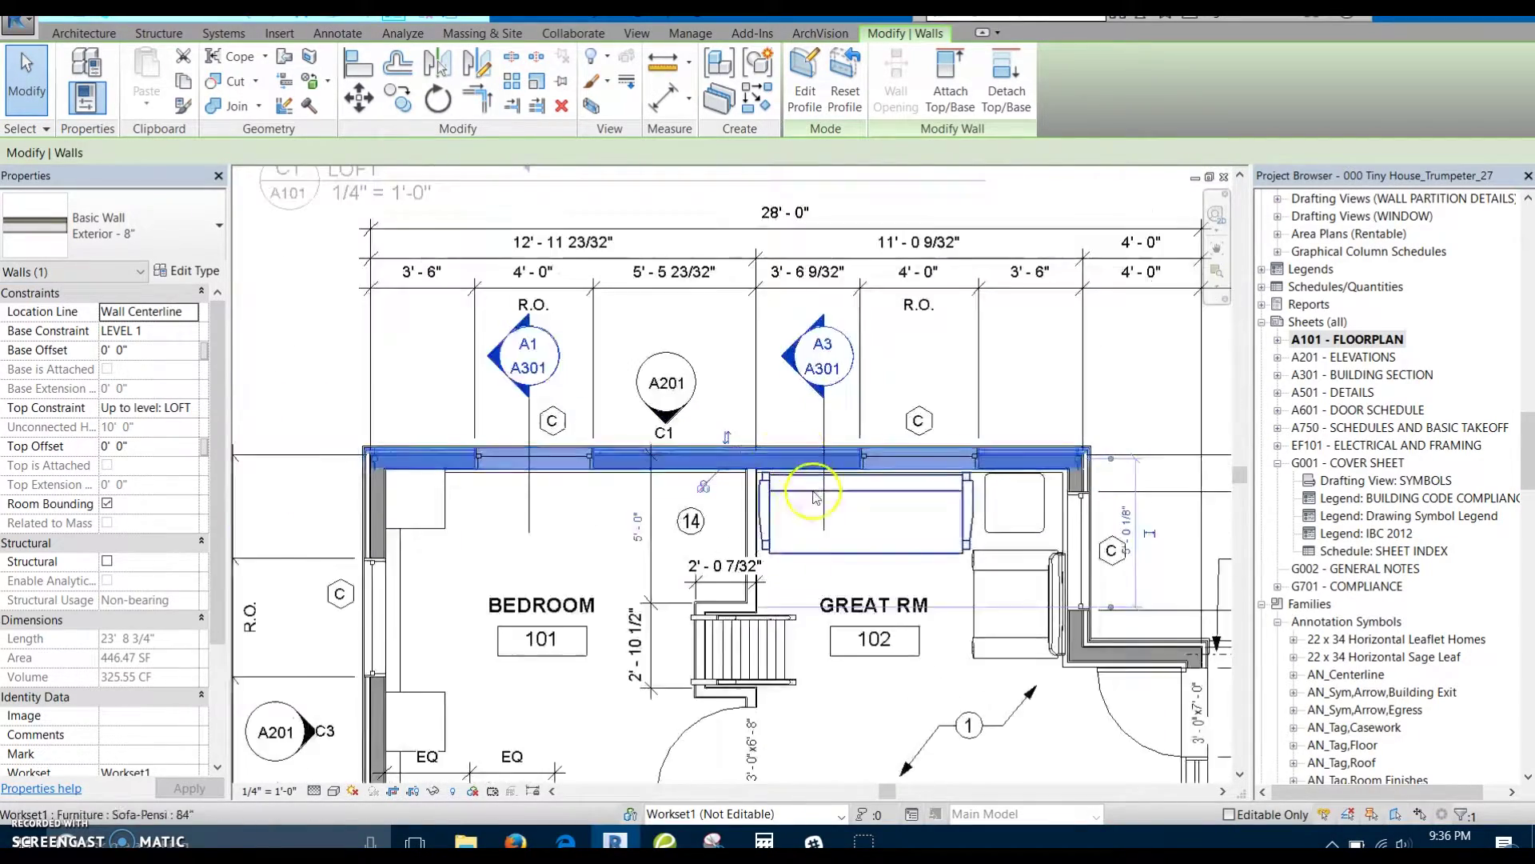
Step: Open the layer assembly of the Exterior - 8" wall type and the material settings of its Structure [1] layer
click(192, 271)
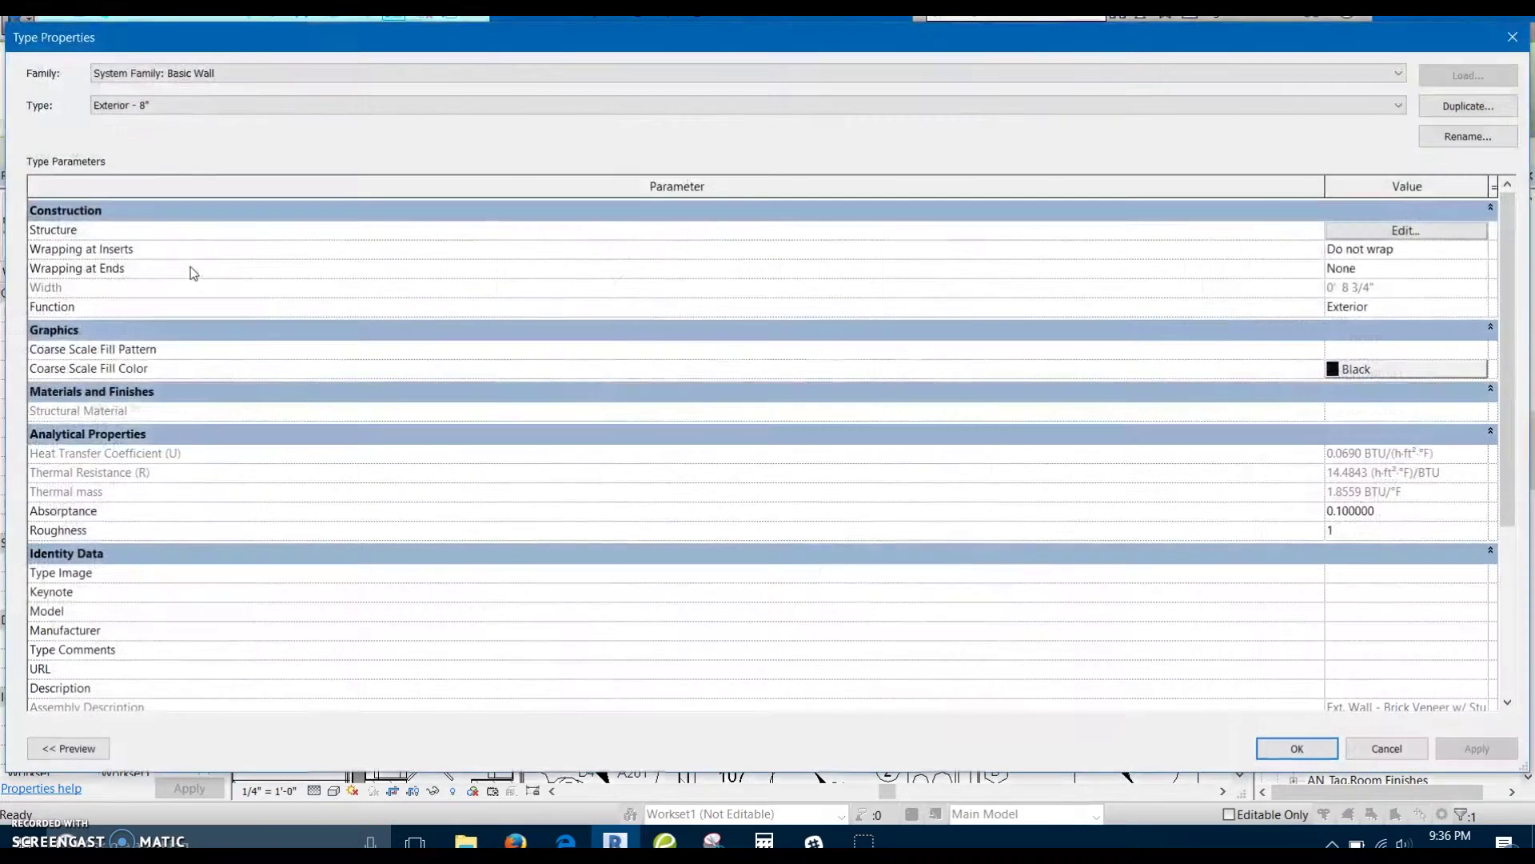
click(1370, 232)
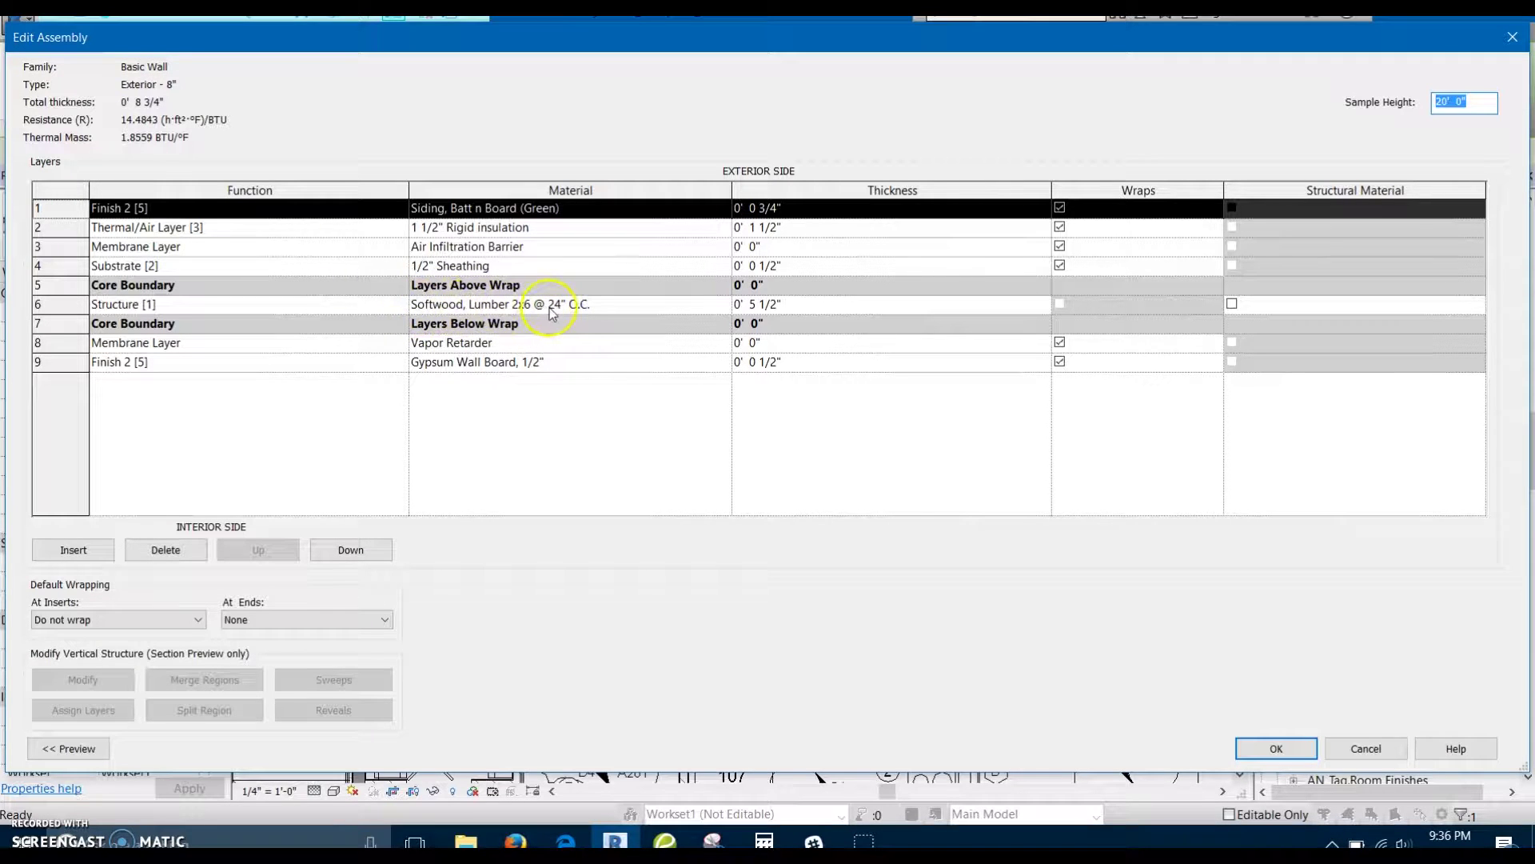
click(717, 306)
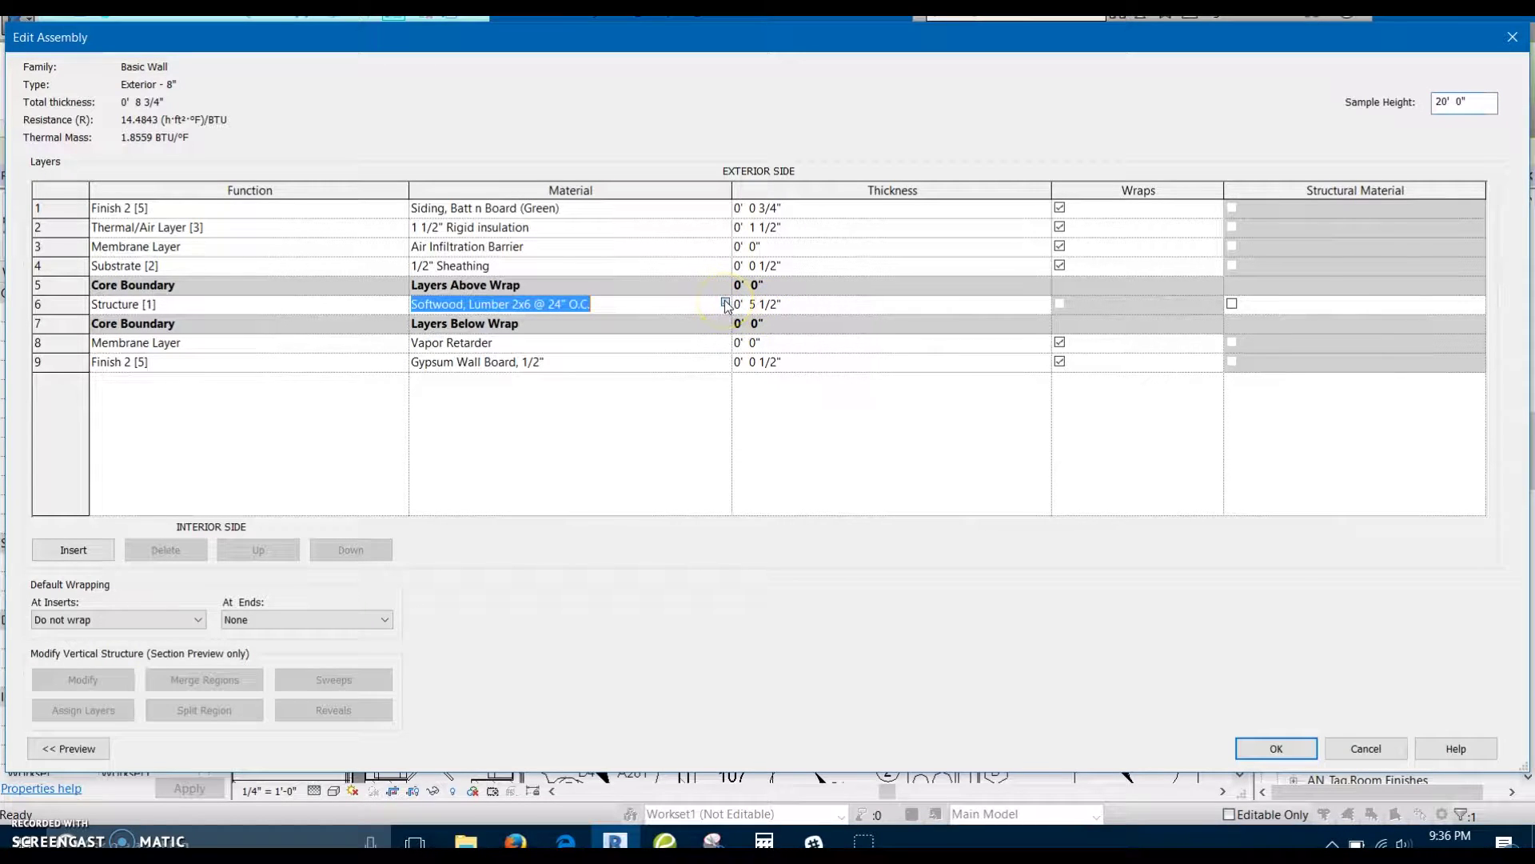
click(725, 303)
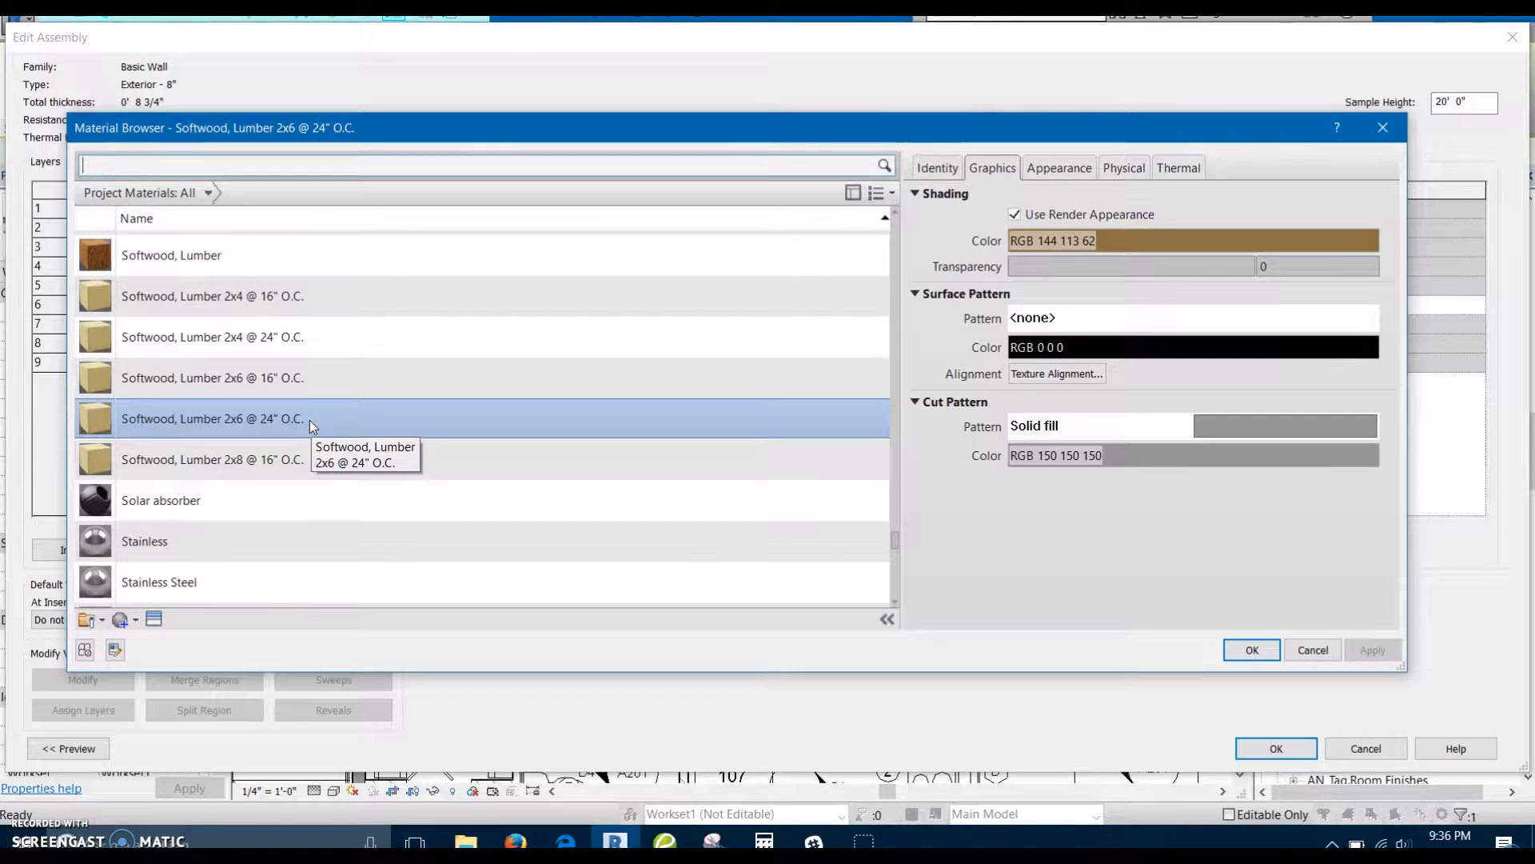
Step: Set the cut pattern of the Softwood, Lumber 2x6 @ 24" O.C. material to Solid fill
click(279, 424)
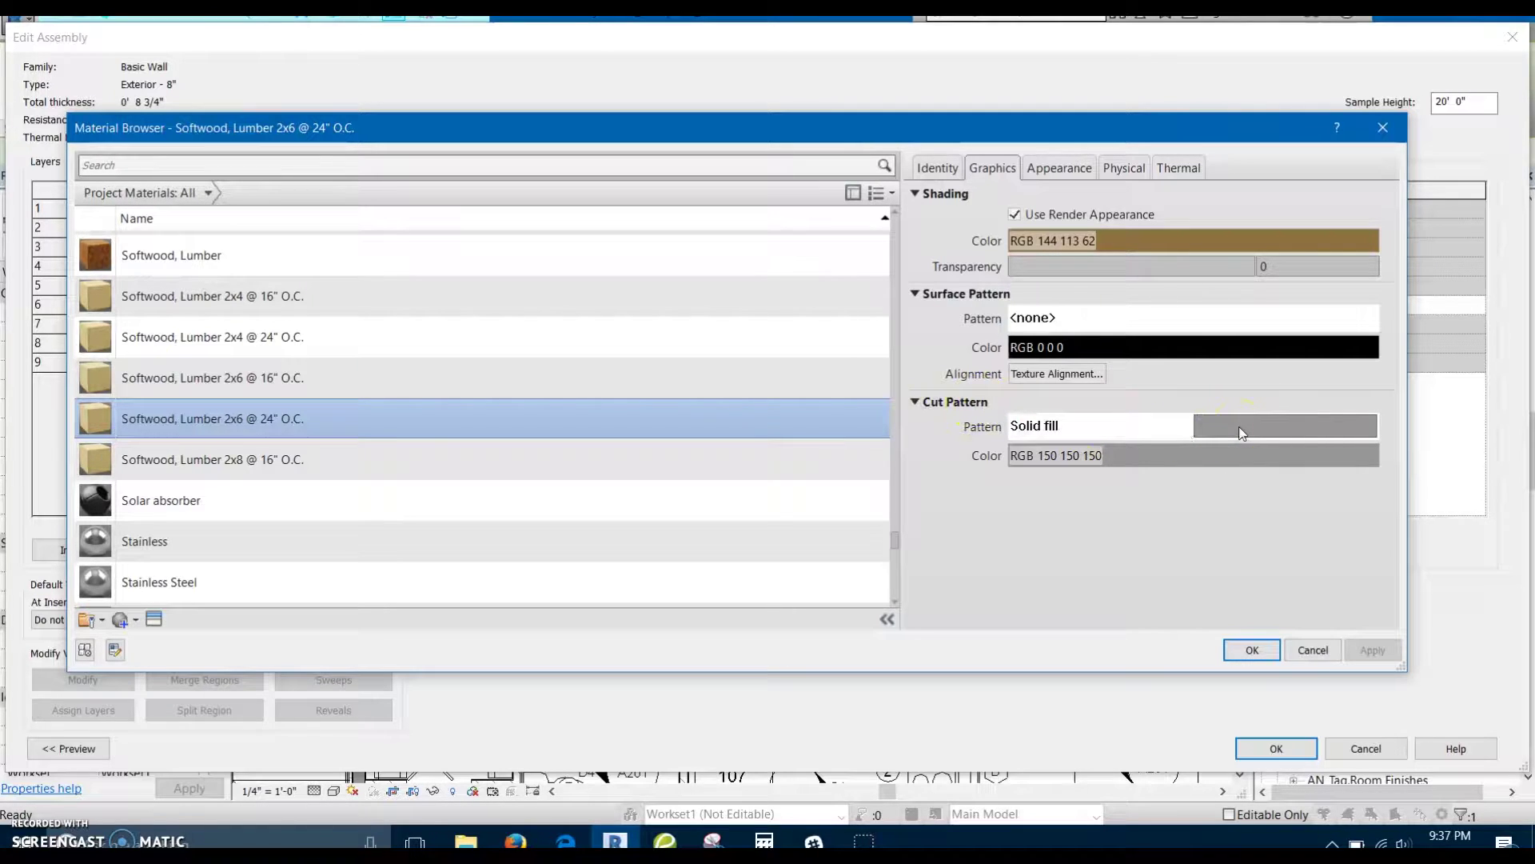
click(1261, 429)
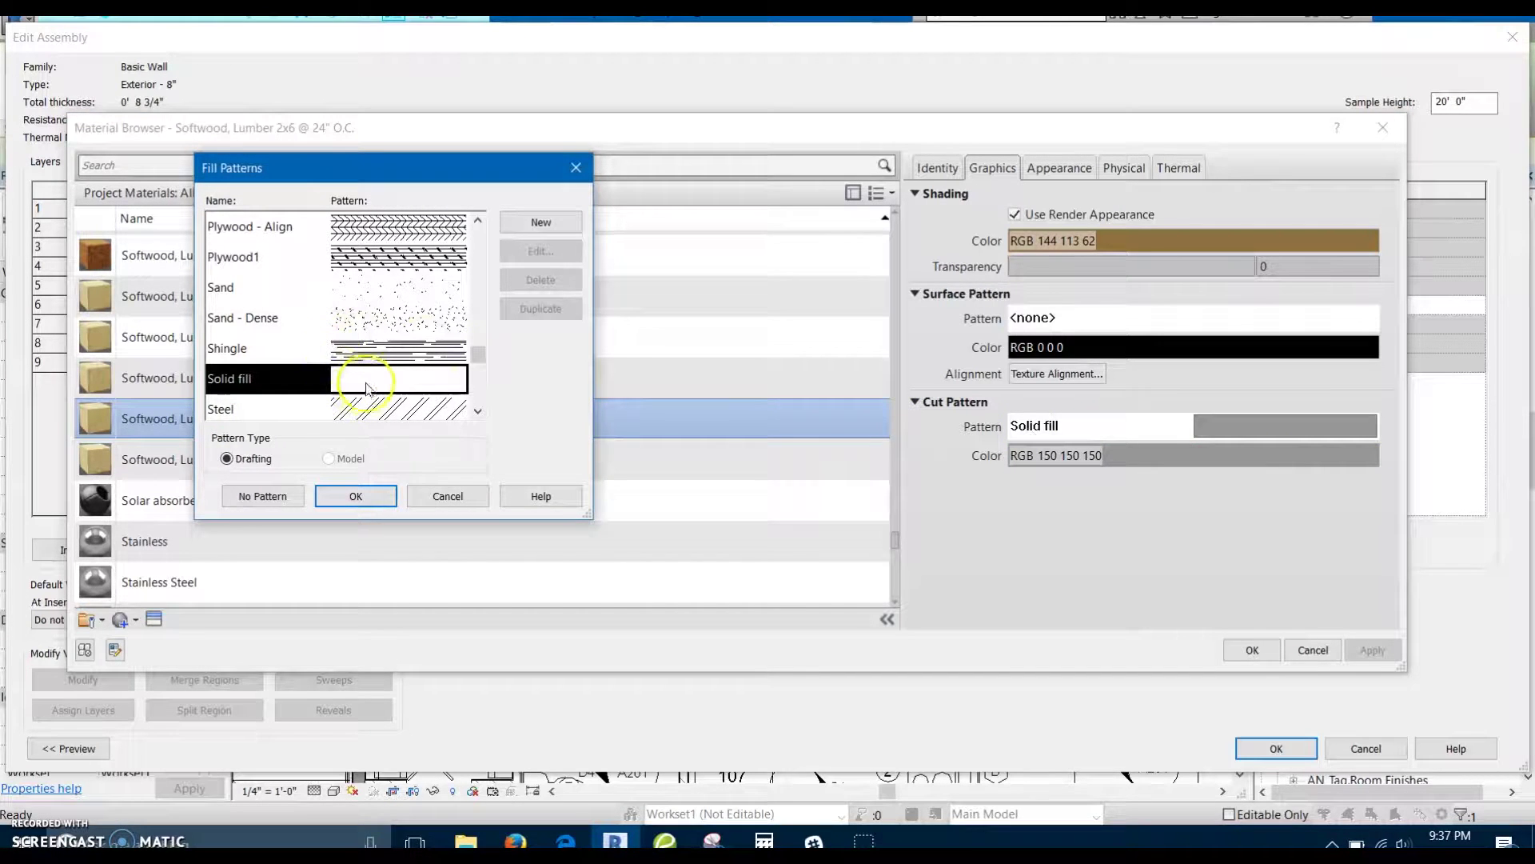
click(463, 355)
mouse_move(481, 356)
mouse_down()
mouse_move(483, 320)
mouse_move(483, 358)
mouse_up()
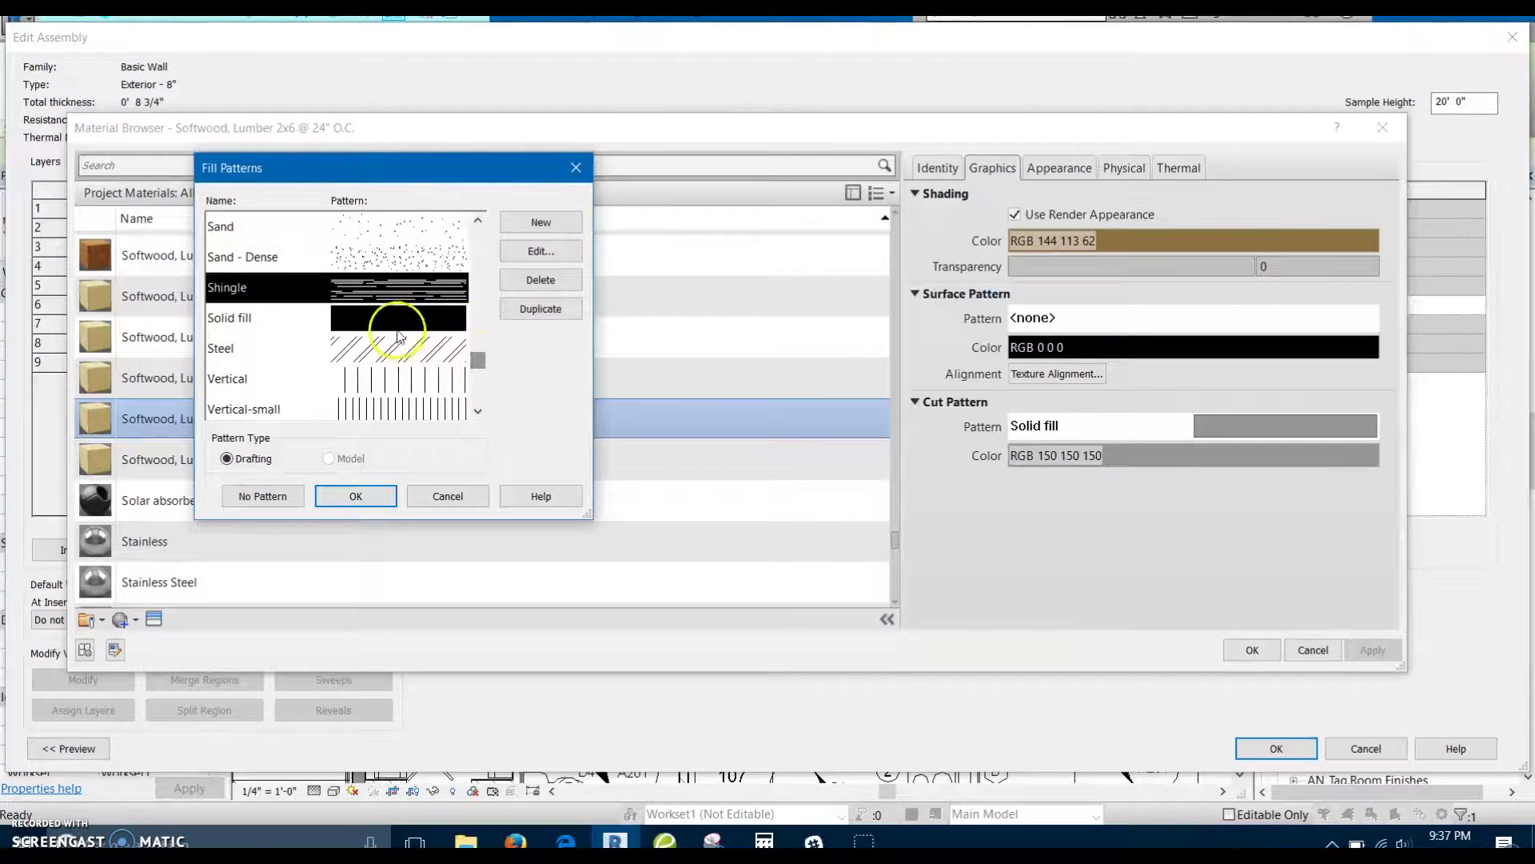
click(392, 324)
click(355, 496)
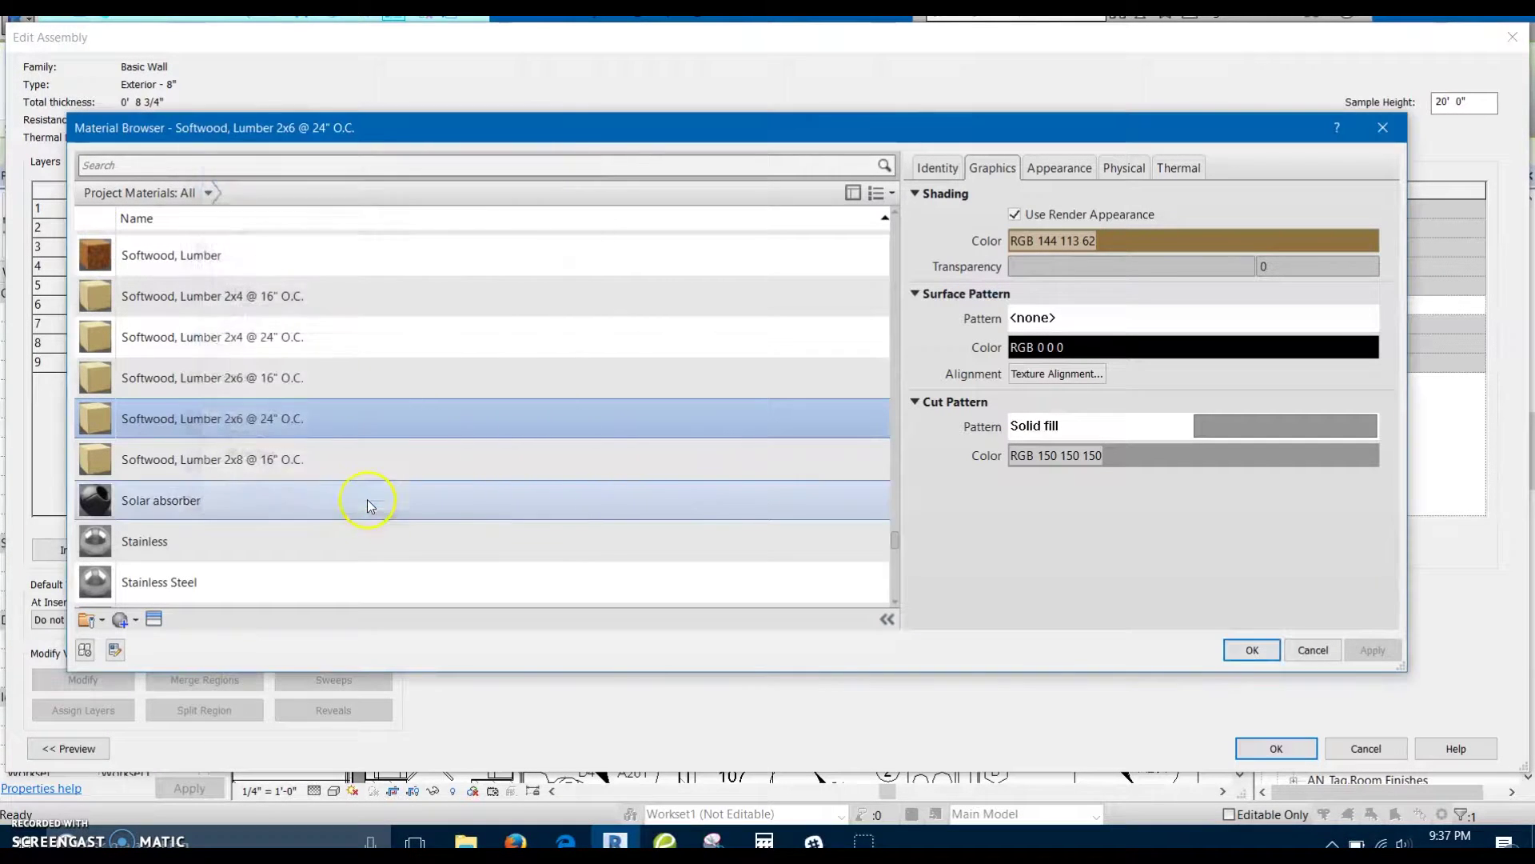
Step: Set the material's cut pattern color to RGB 148-148-152 and accept the wall assembly and type settings
click(1134, 458)
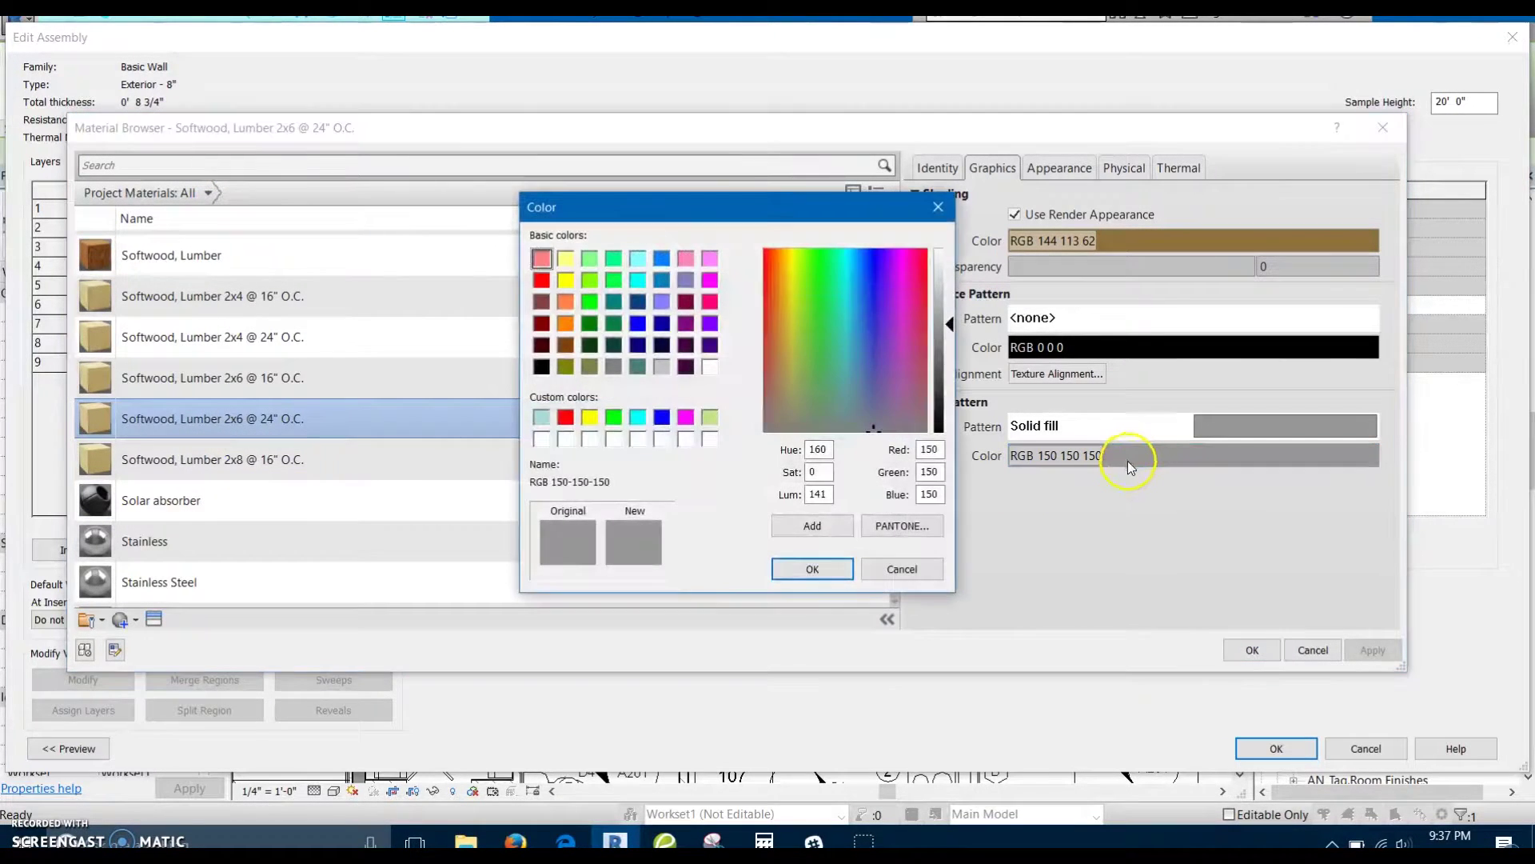
click(873, 427)
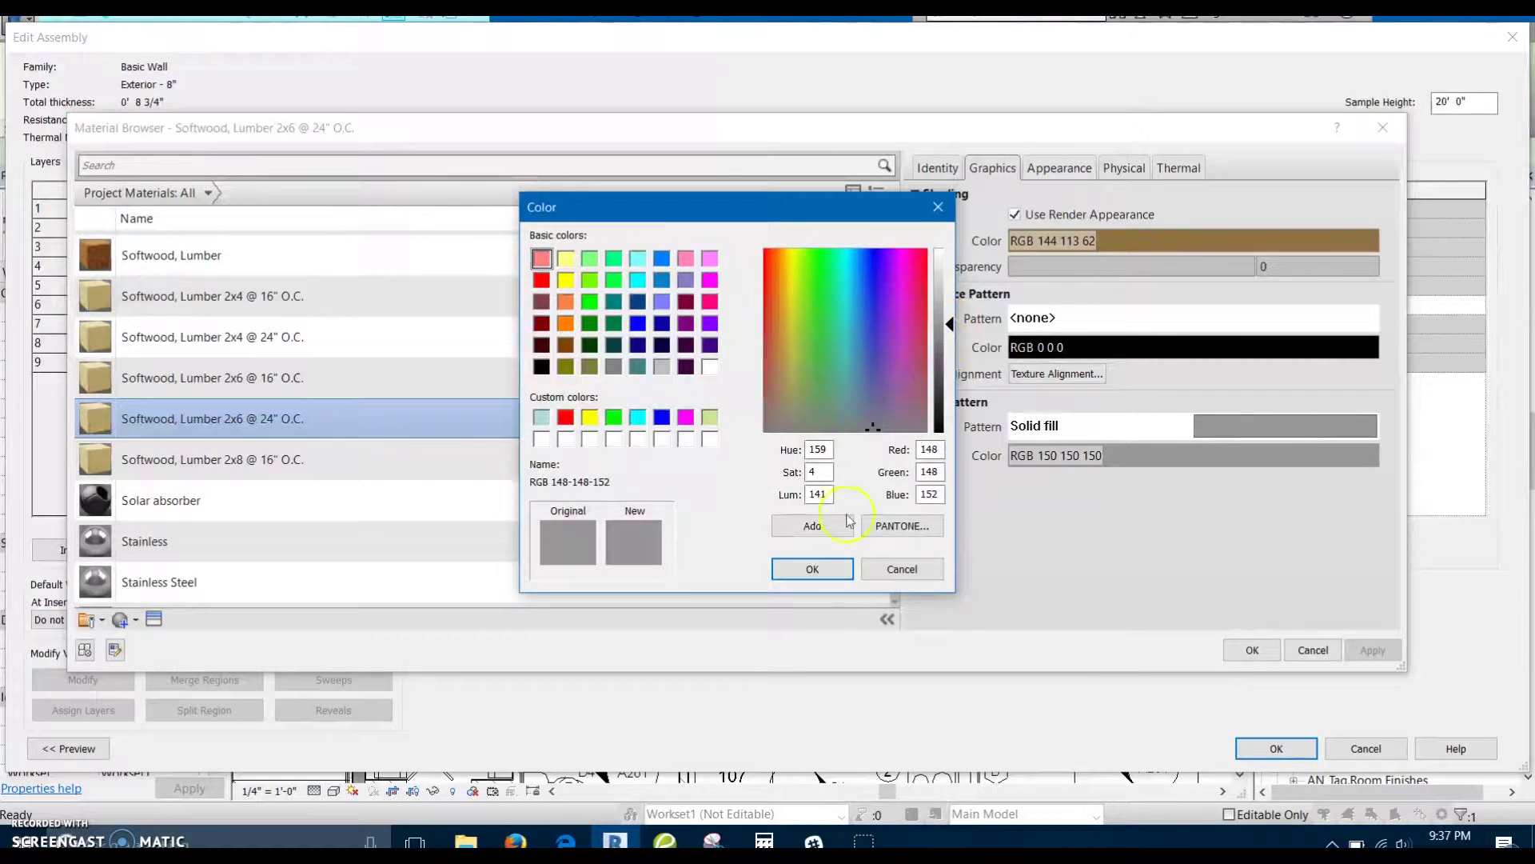
click(819, 568)
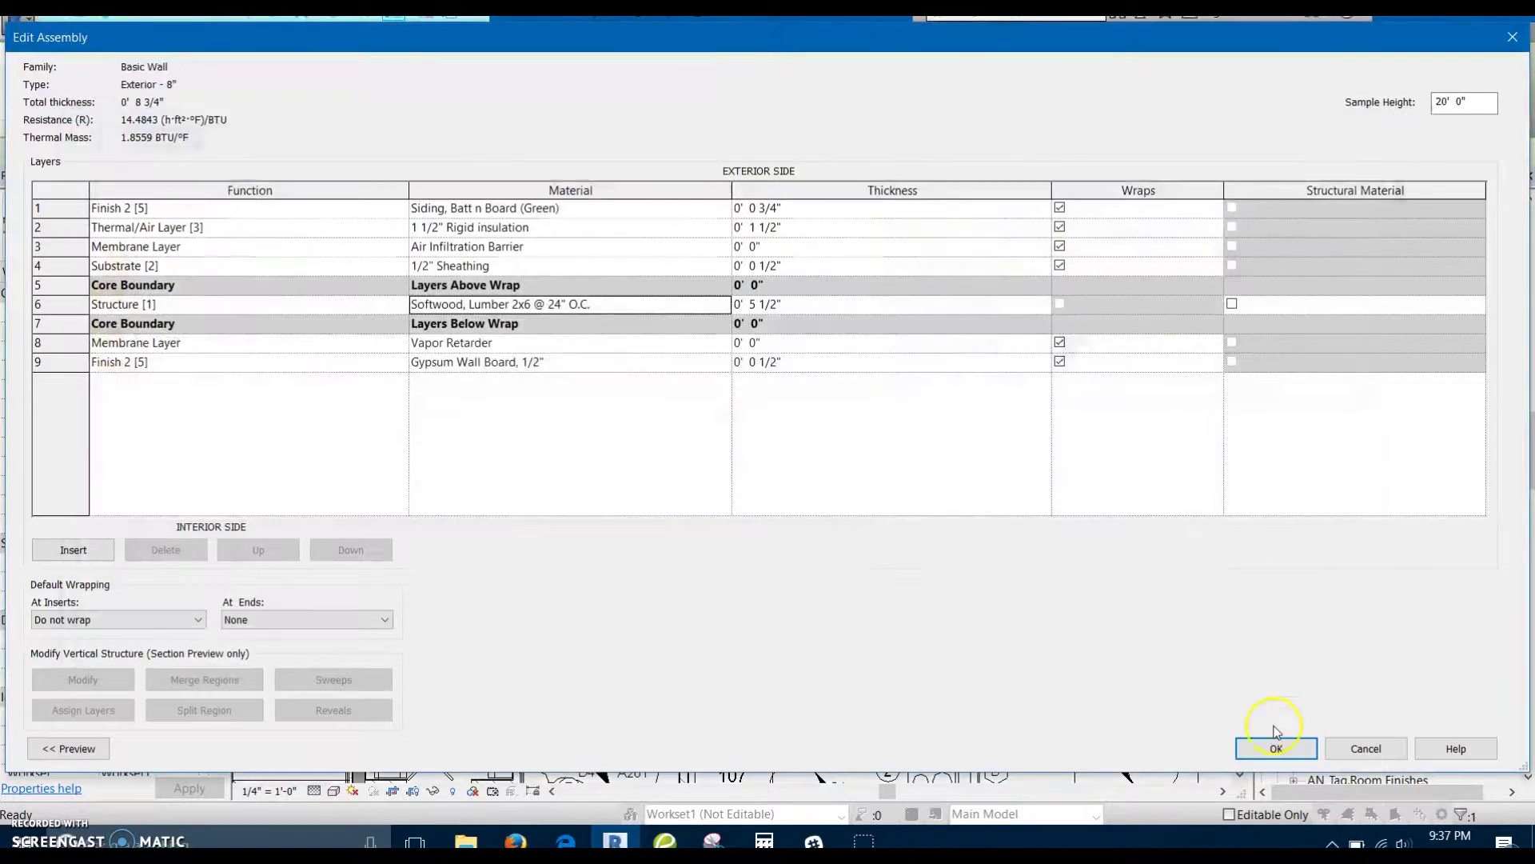
click(1275, 747)
click(1280, 750)
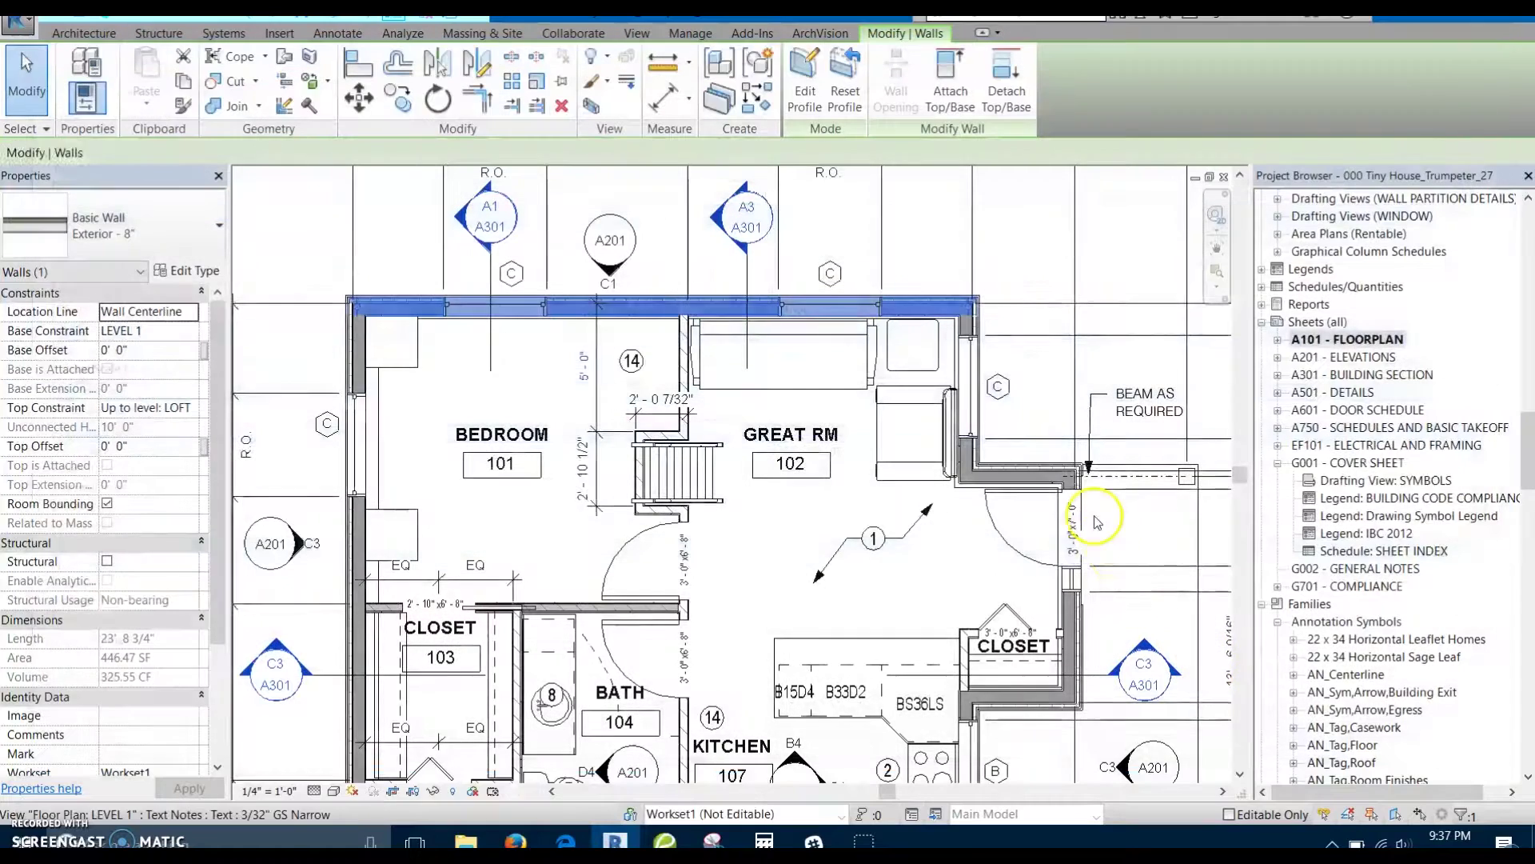
Step: Deselect the exterior wall and examine the hatched fill of the wall between the bedroom and the bath
scroll(605, 413, up, 3)
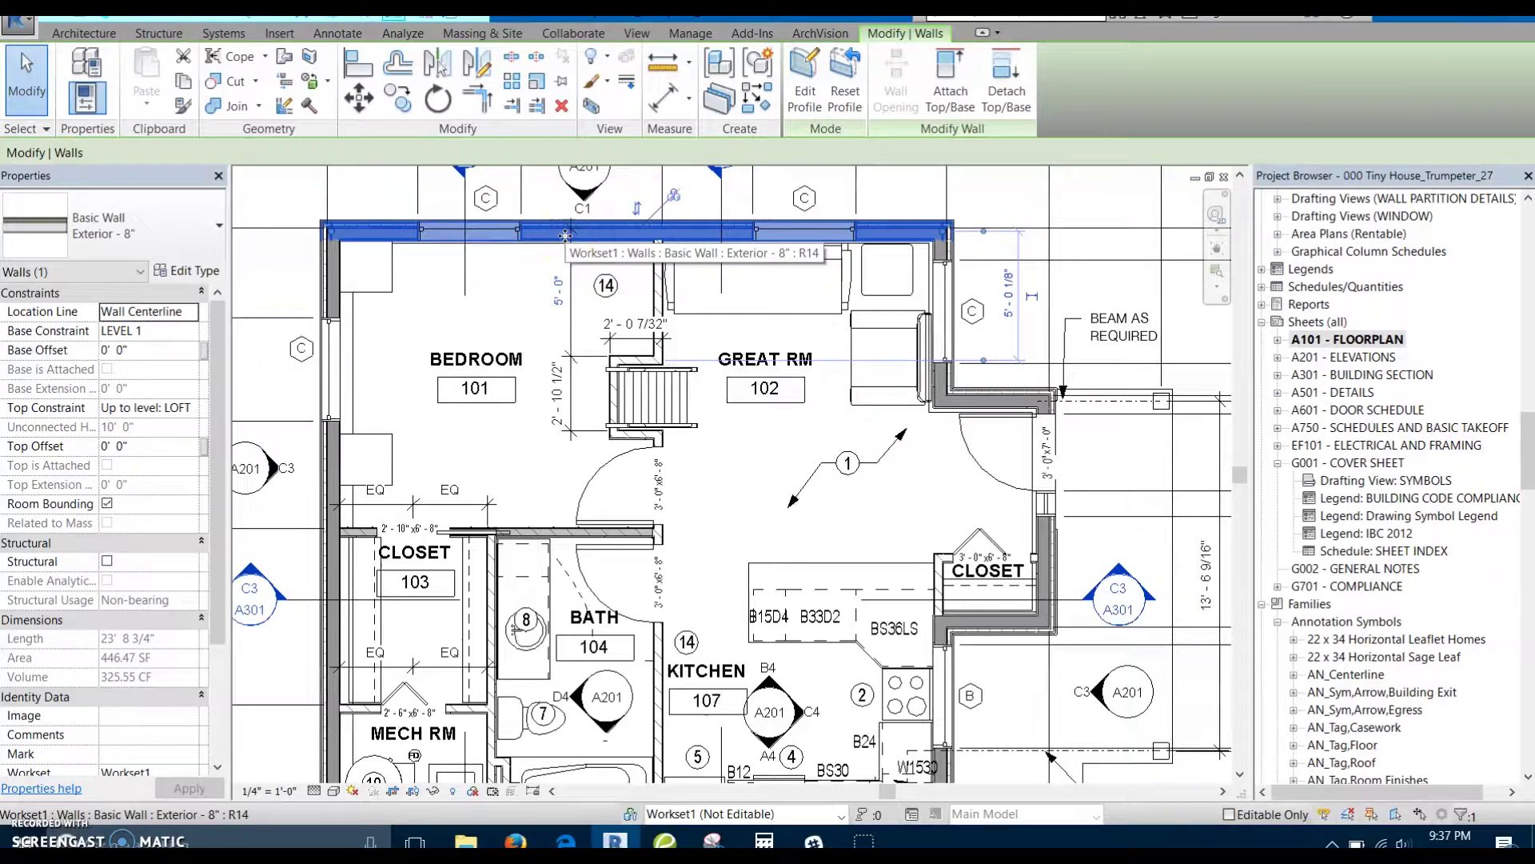
click(397, 249)
click(360, 190)
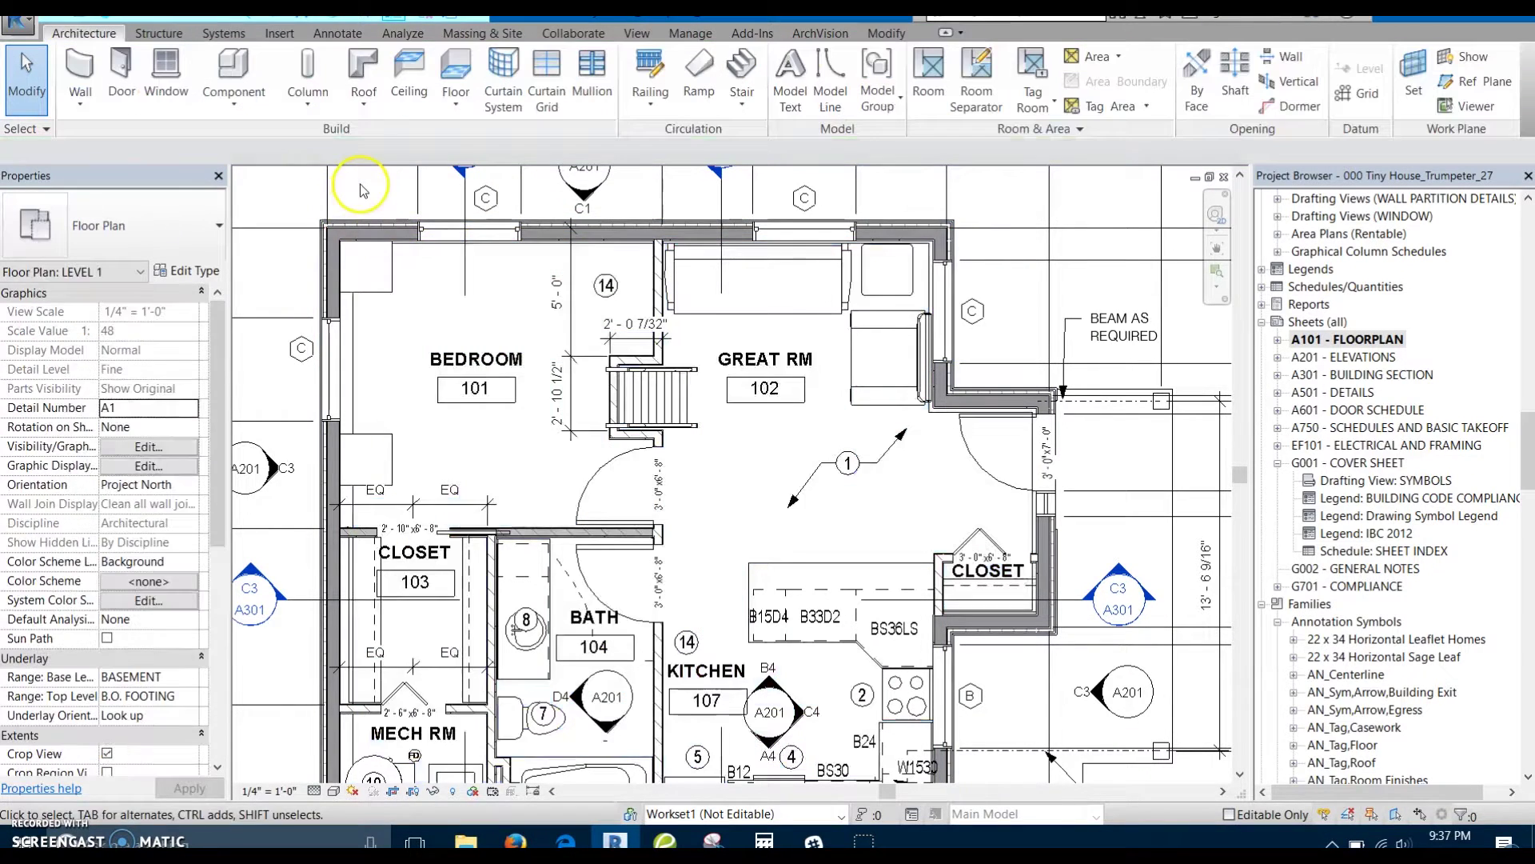
scroll(337, 404, down, 1)
scroll(480, 383, up, 5)
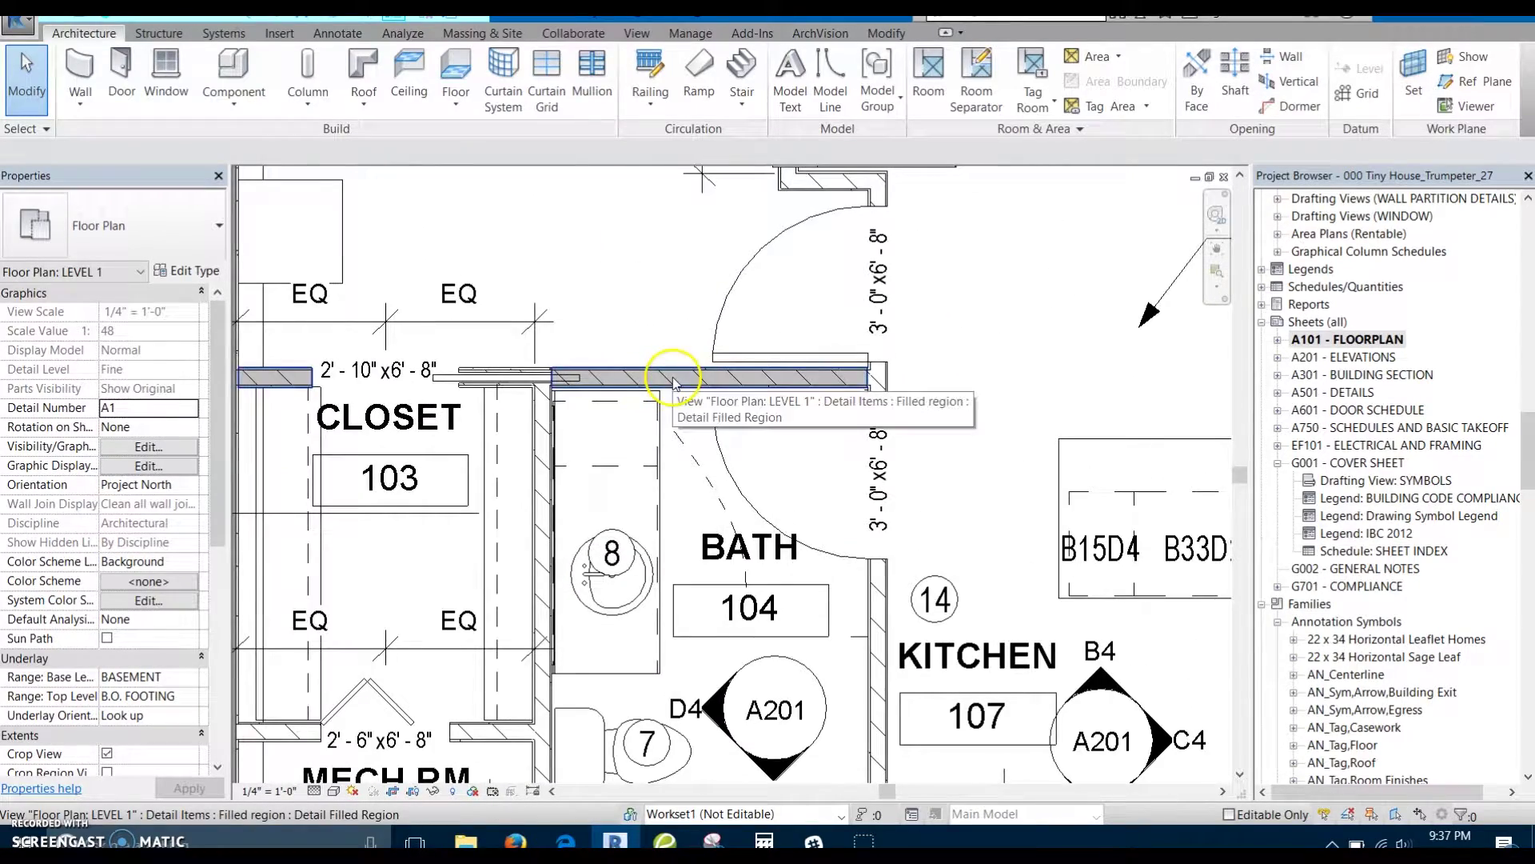
Step: Delete the Solid Gray (25%, Trans) filled region covering the wall that separates the bedroom from the closet and bath
scroll(673, 382, down, 2)
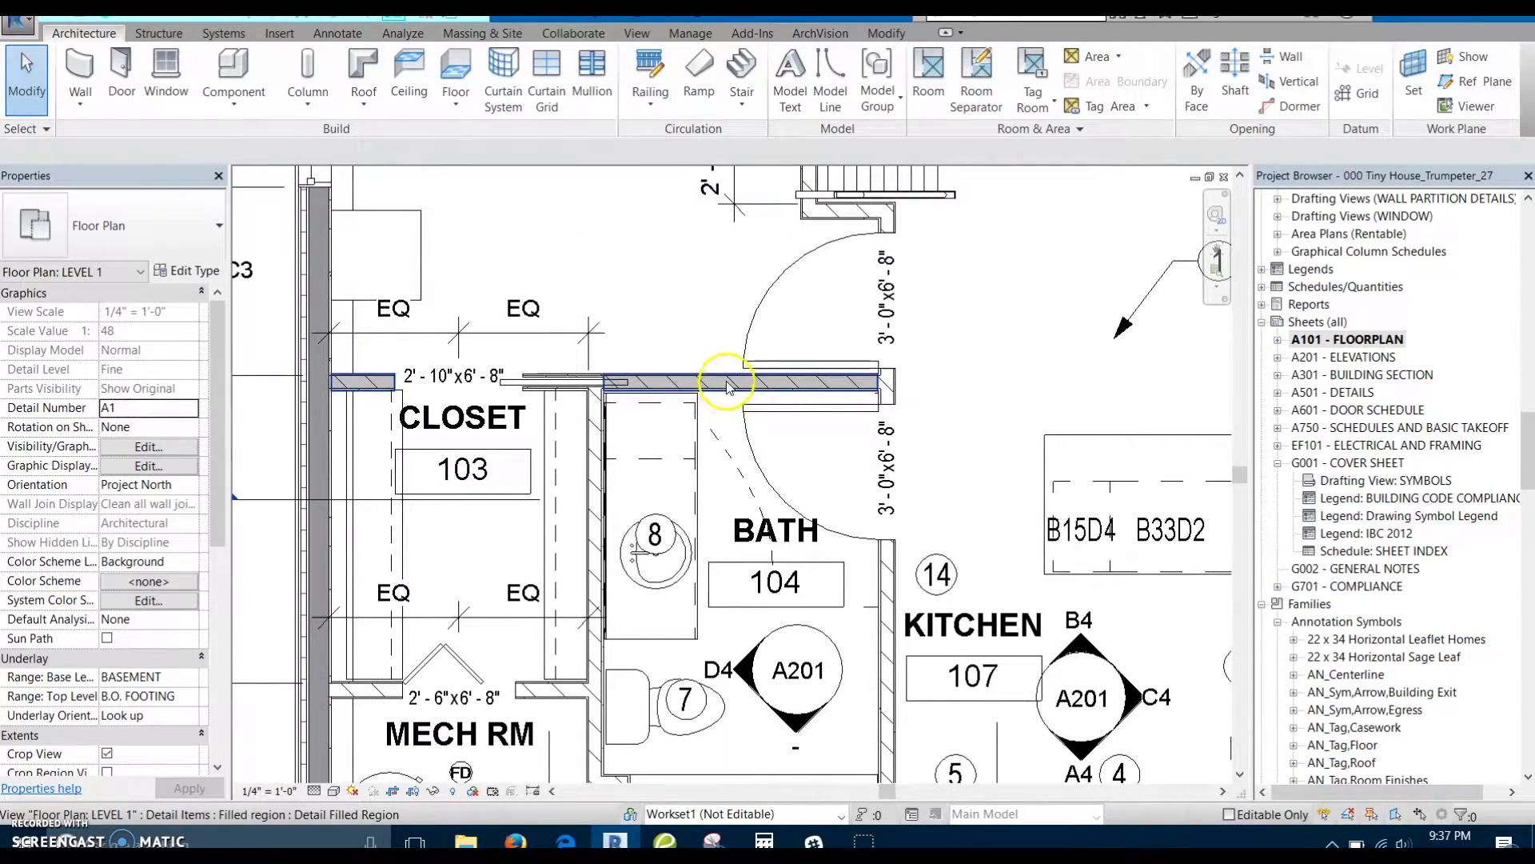
click(728, 387)
scroll(709, 387, up, 2)
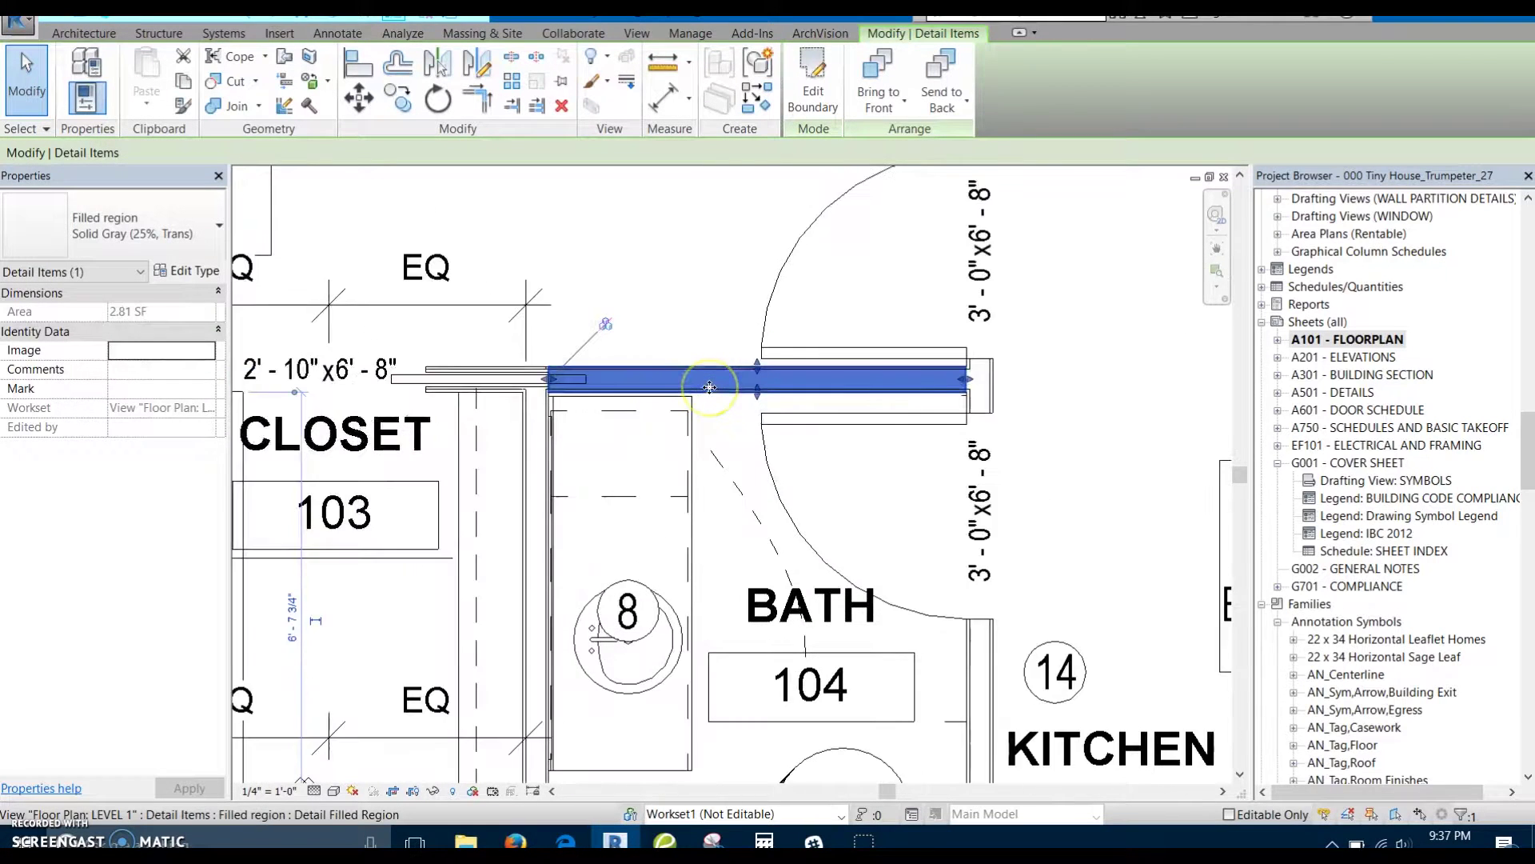
scroll(709, 387, down, 1)
middle_drag(750, 390, 784, 392)
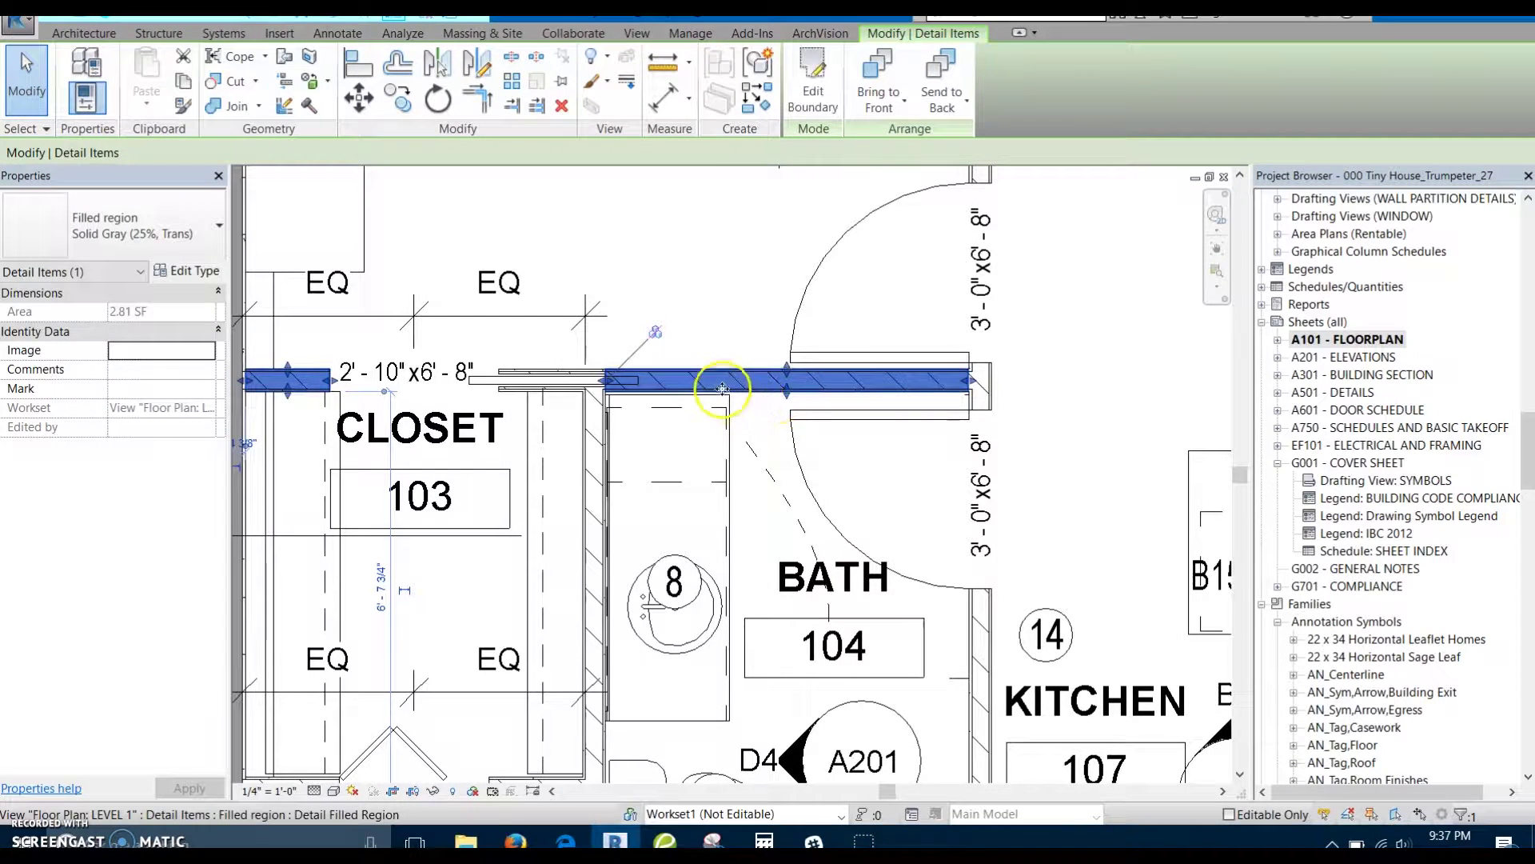
click(733, 323)
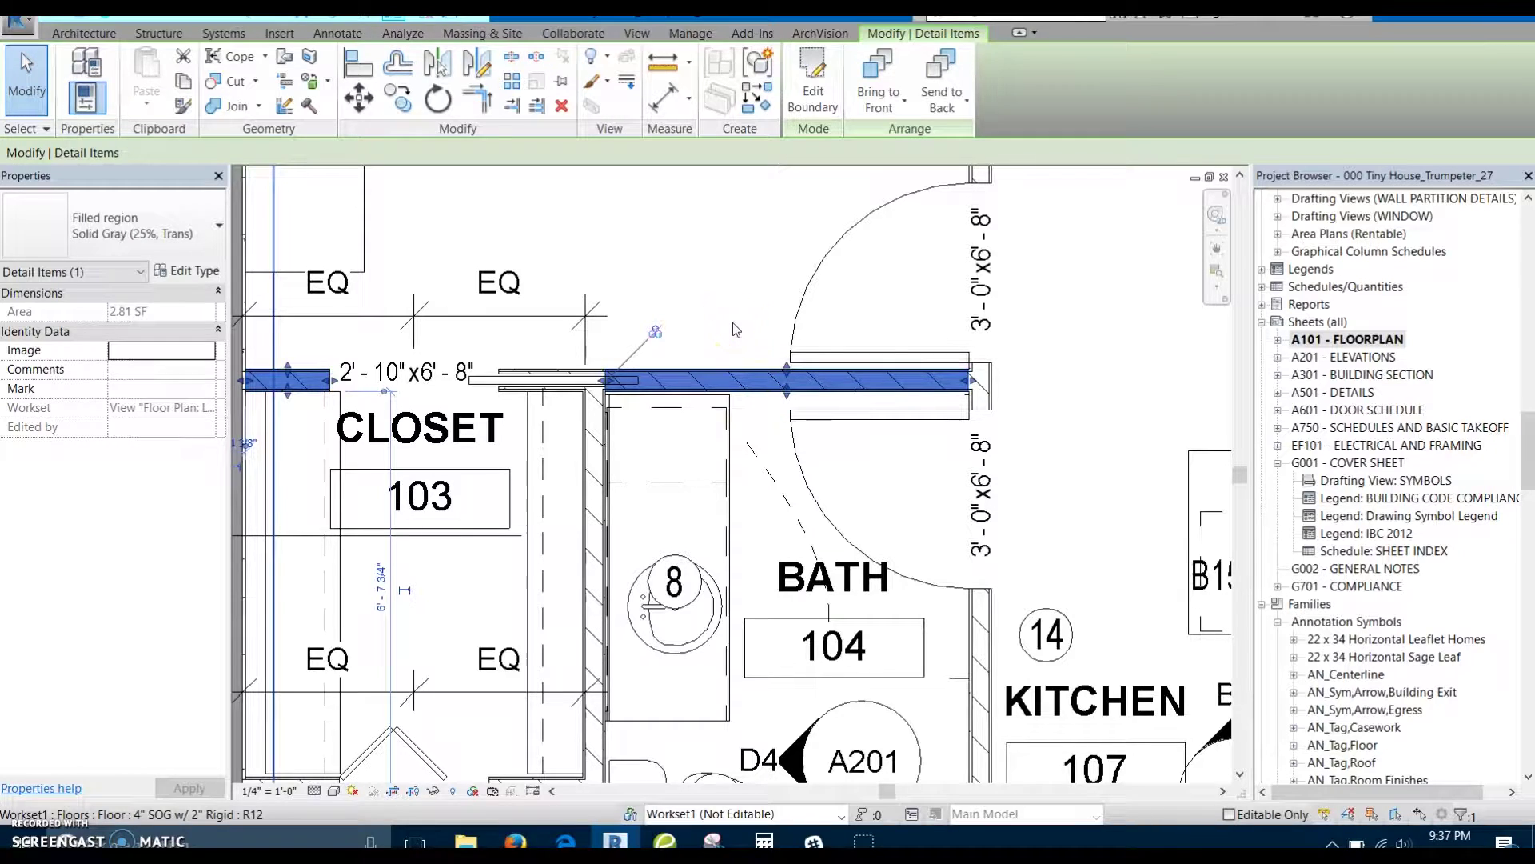
Step: Inspect the cut pattern of the Structure [1] layer's material in the bedroom–bath wall type, and close the settings without changes
click(721, 373)
middle_drag(693, 365, 753, 377)
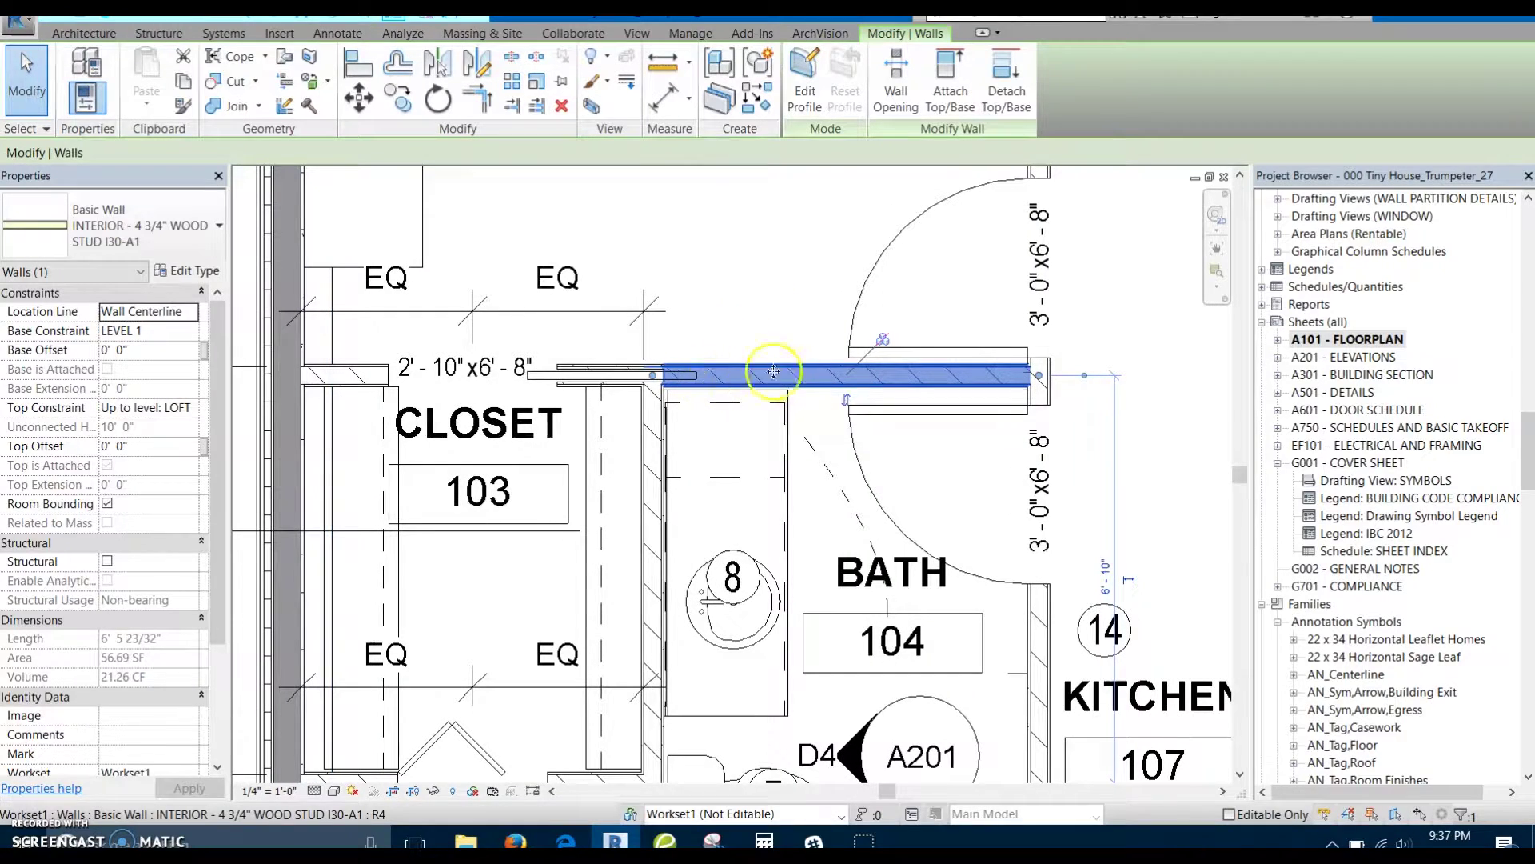
click(195, 271)
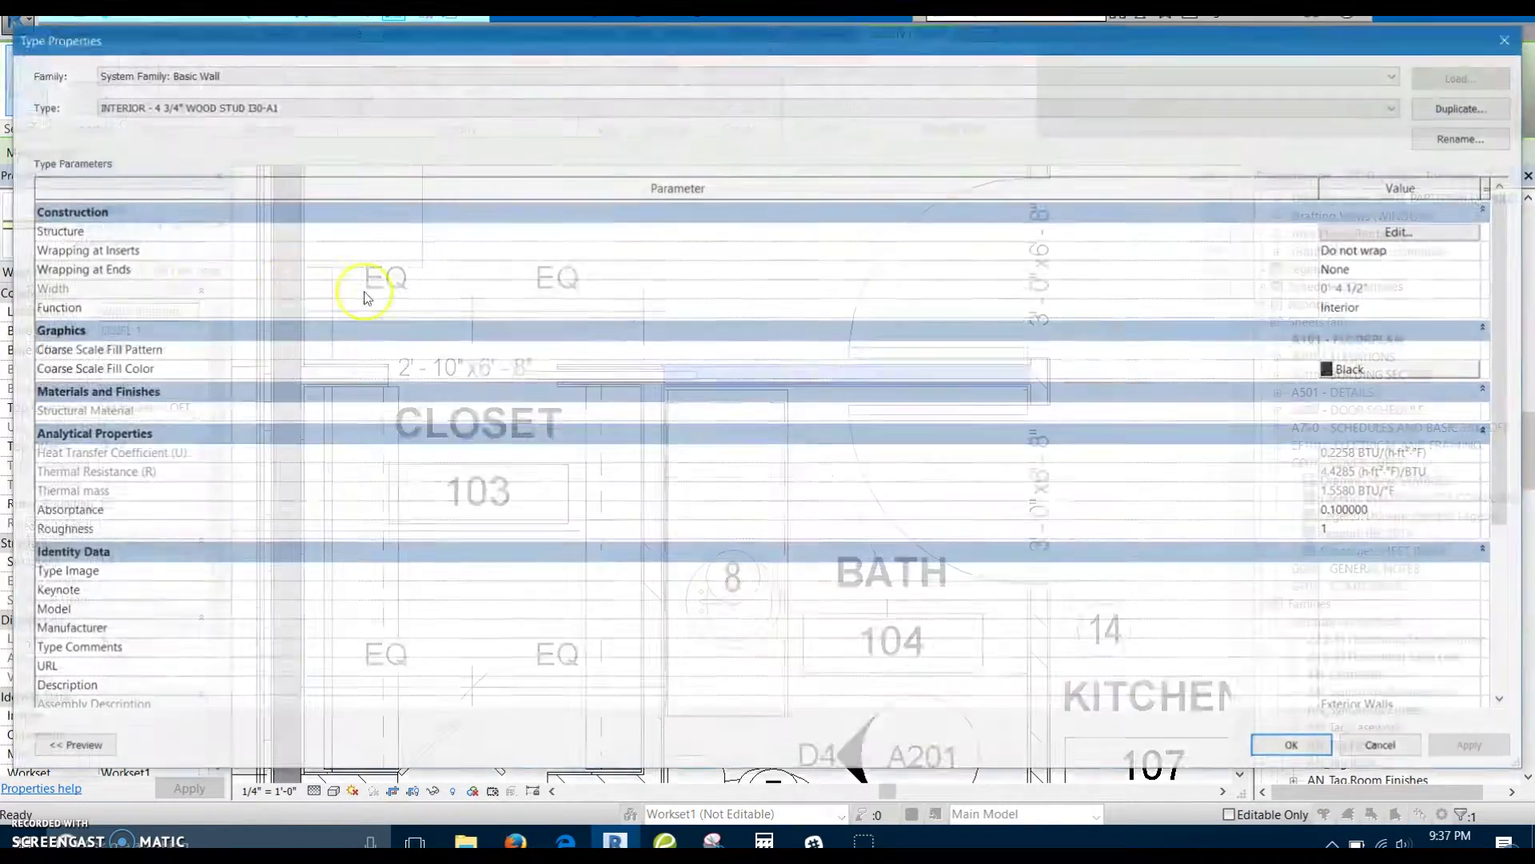
click(1386, 239)
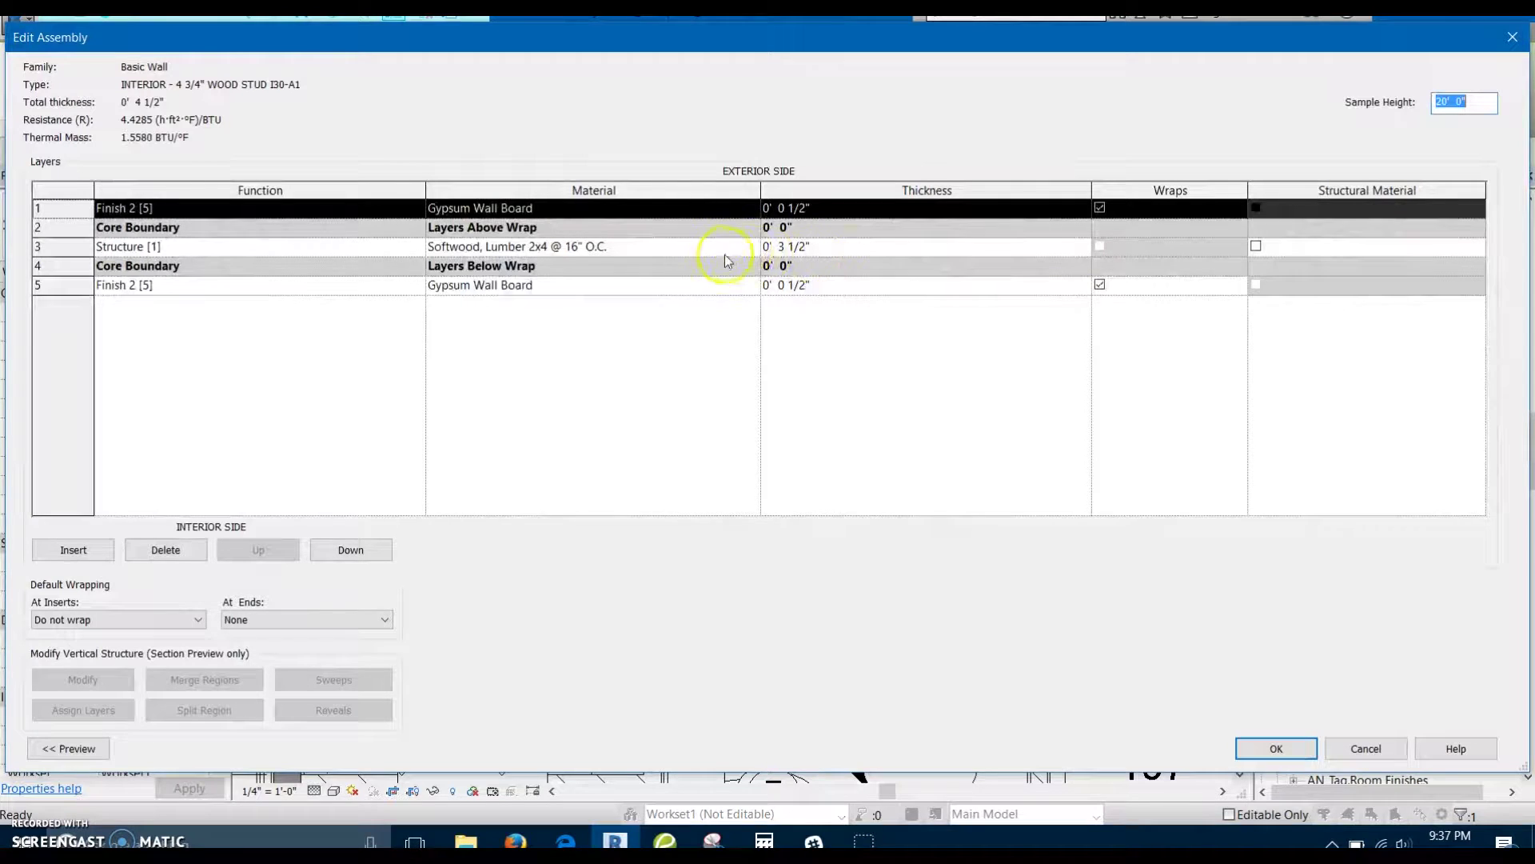
click(749, 251)
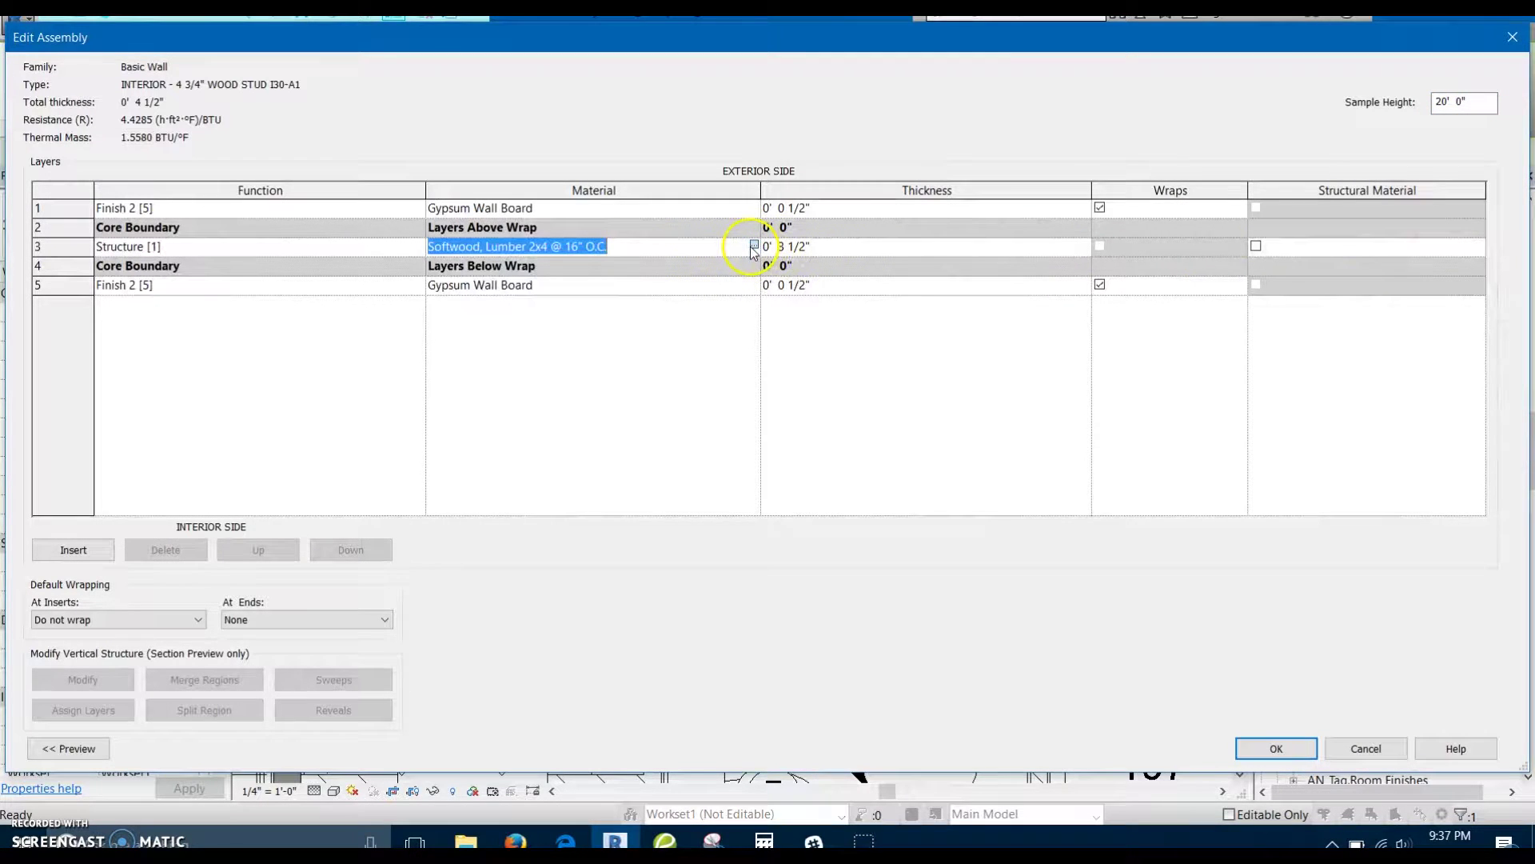
click(754, 246)
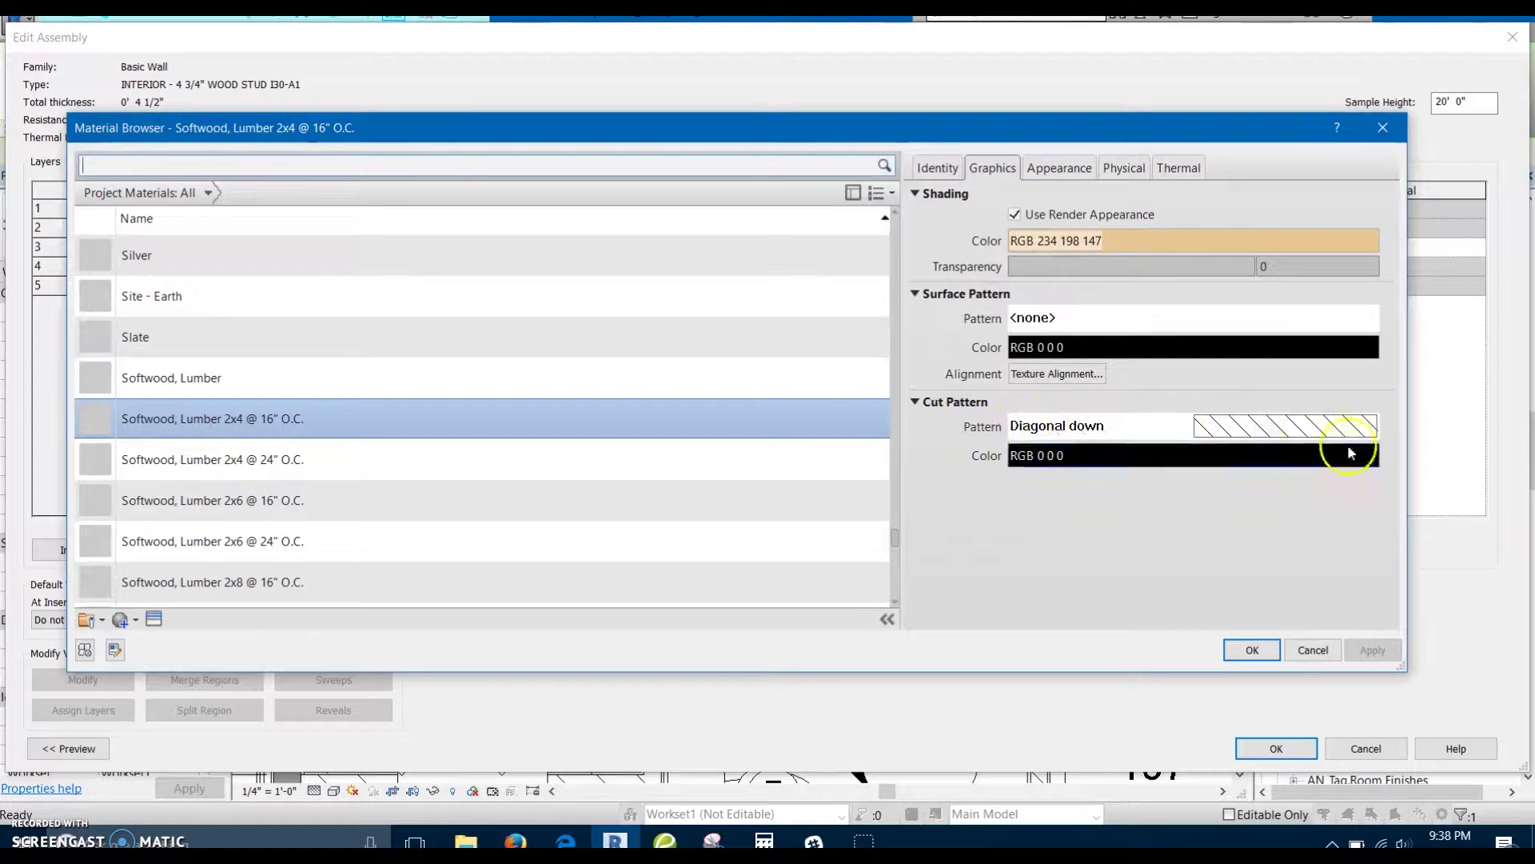
click(1251, 651)
click(1276, 748)
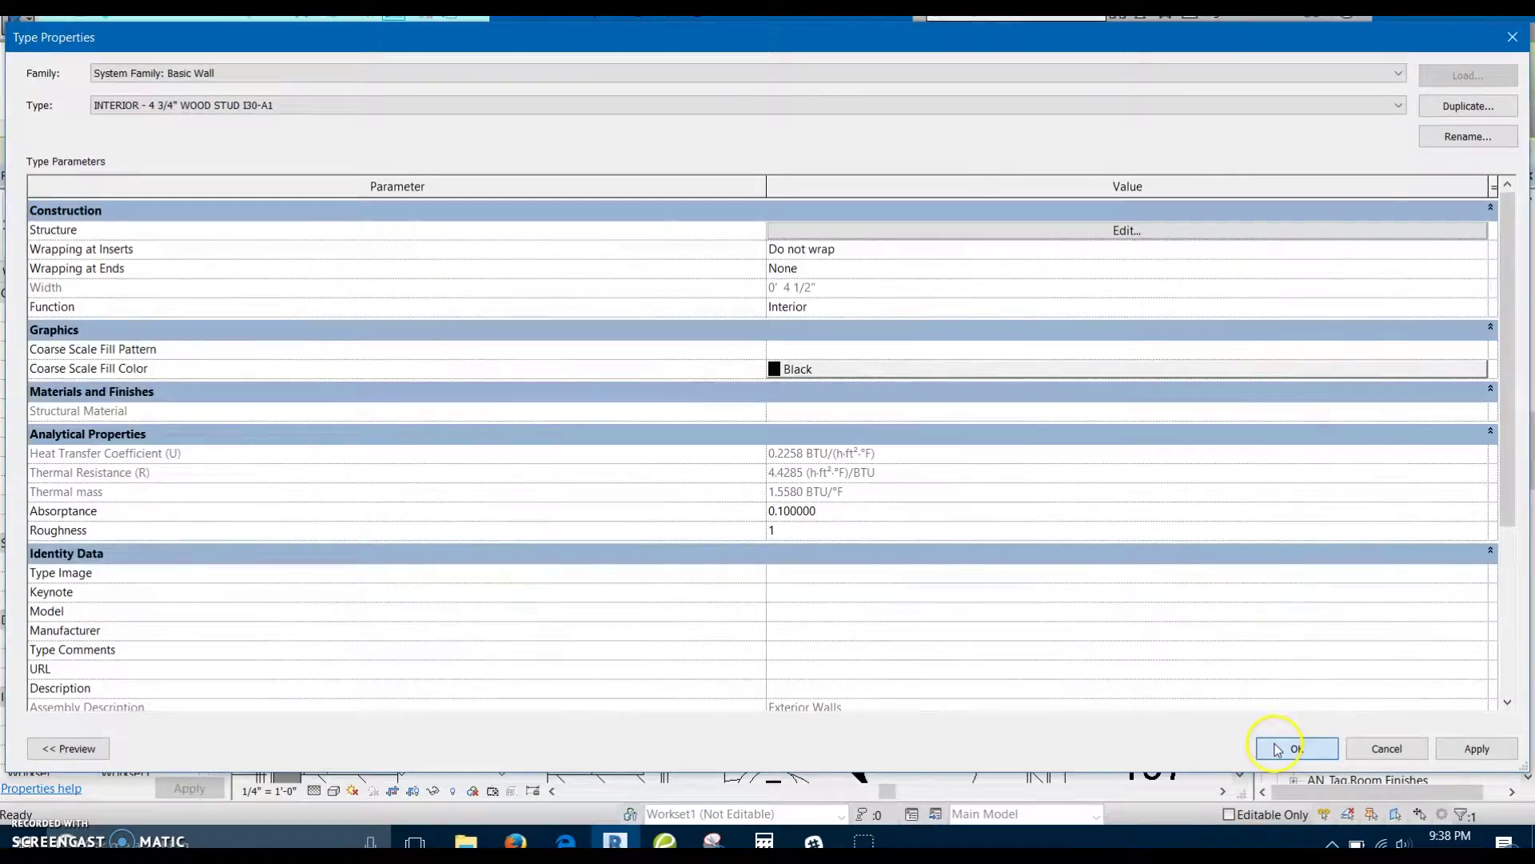
click(1278, 749)
Step: Compare the hatch of the interior wall between the bedroom and bath with the stud wall entries in the wall legend
scroll(704, 342, up, 4)
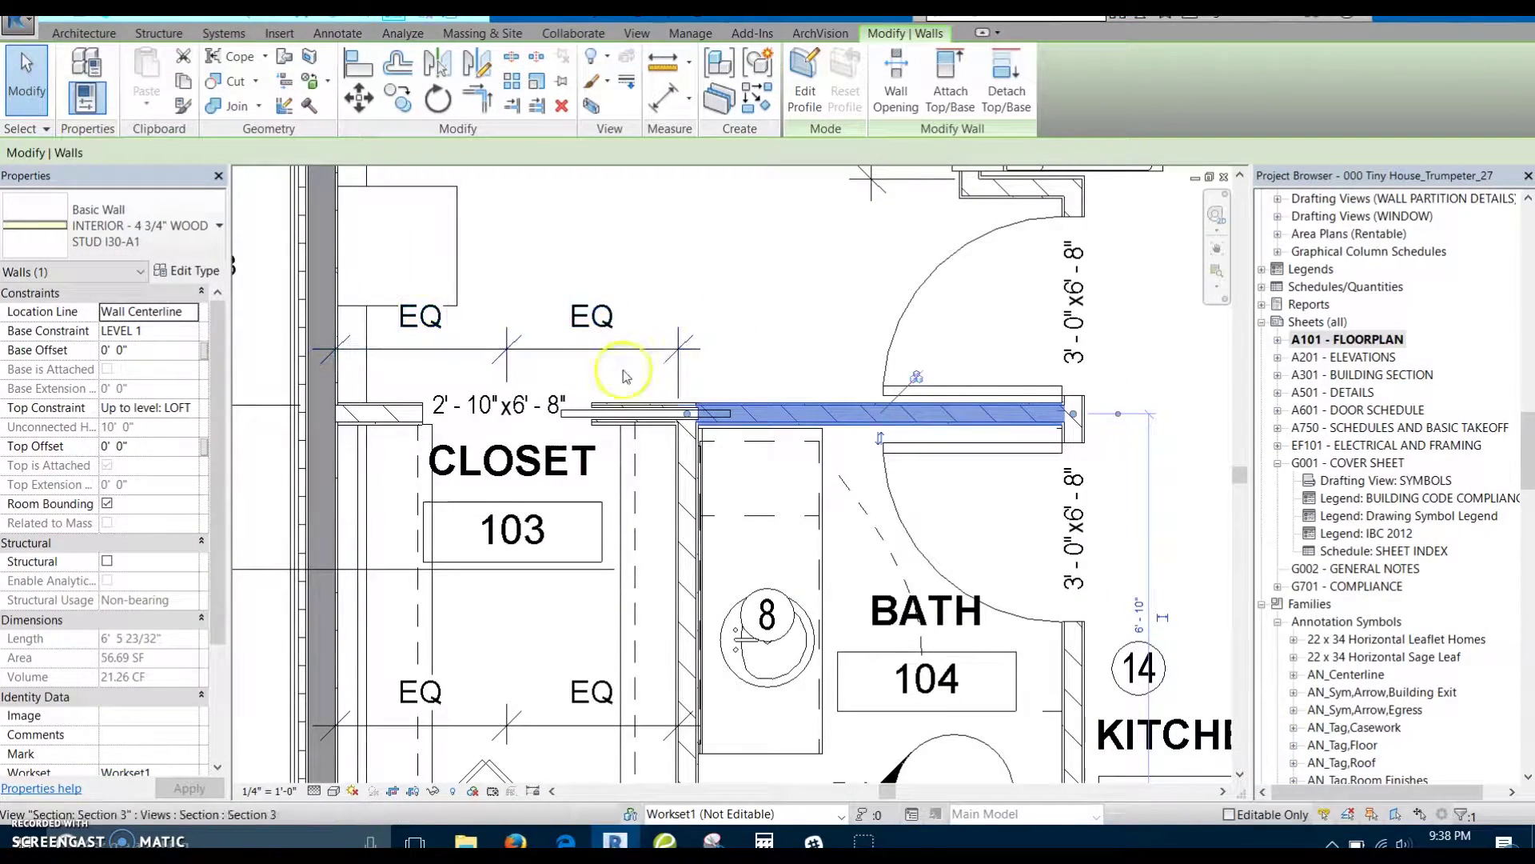
scroll(720, 503, down, 2)
middle_drag(728, 494, 729, 453)
scroll(707, 485, down, 1)
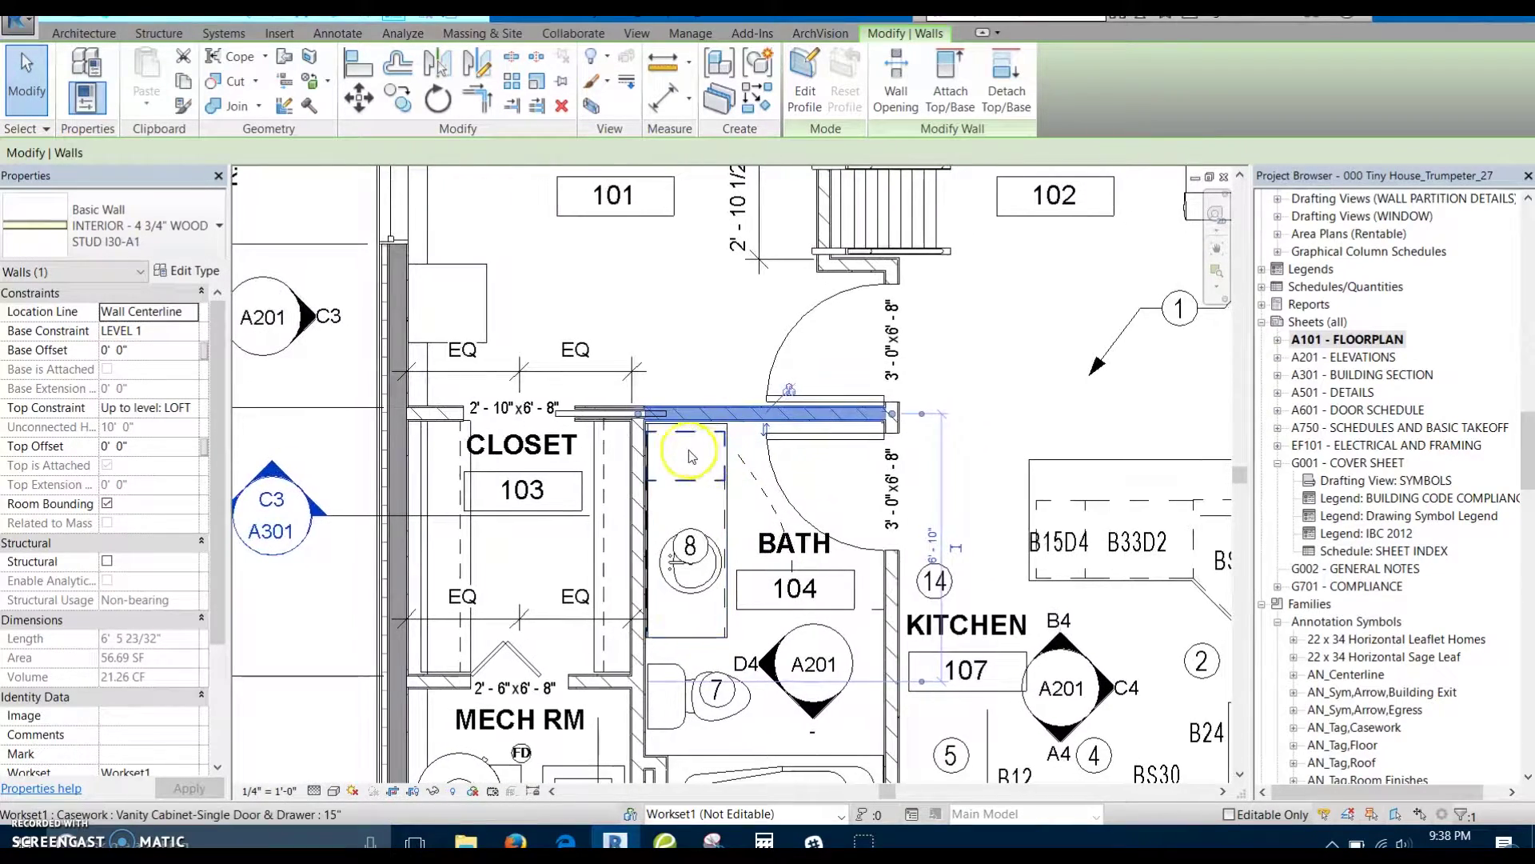
scroll(704, 435, up, 1)
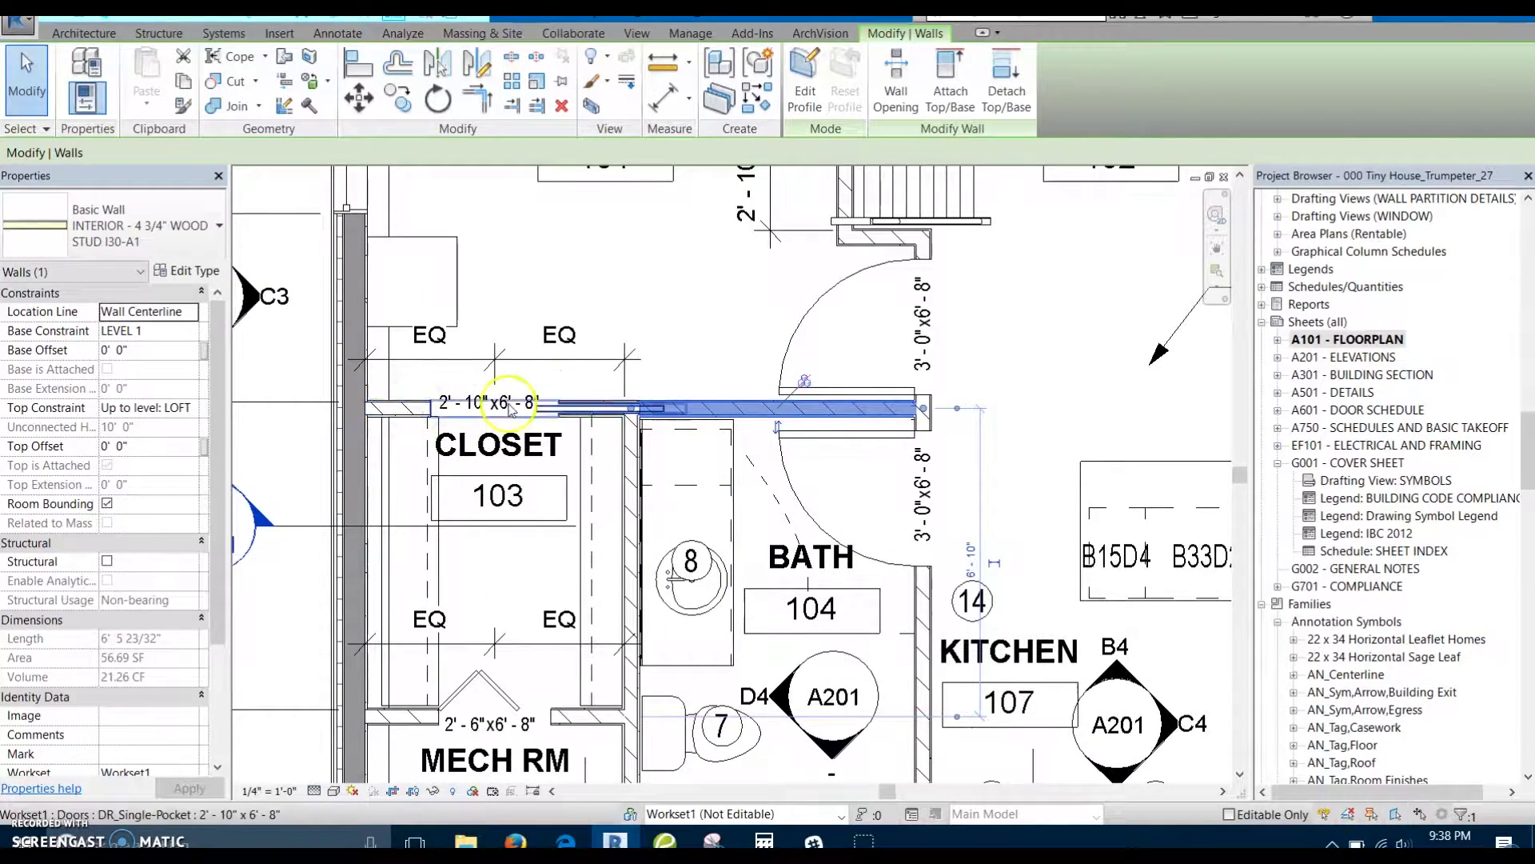
middle_drag(699, 431, 659, 430)
scroll(764, 427, down, 7)
middle_drag(1049, 380, 566, 507)
middle_drag(969, 404, 545, 562)
scroll(896, 320, up, 1)
scroll(909, 276, up, 7)
middle_drag(808, 295, 627, 343)
scroll(487, 314, down, 1)
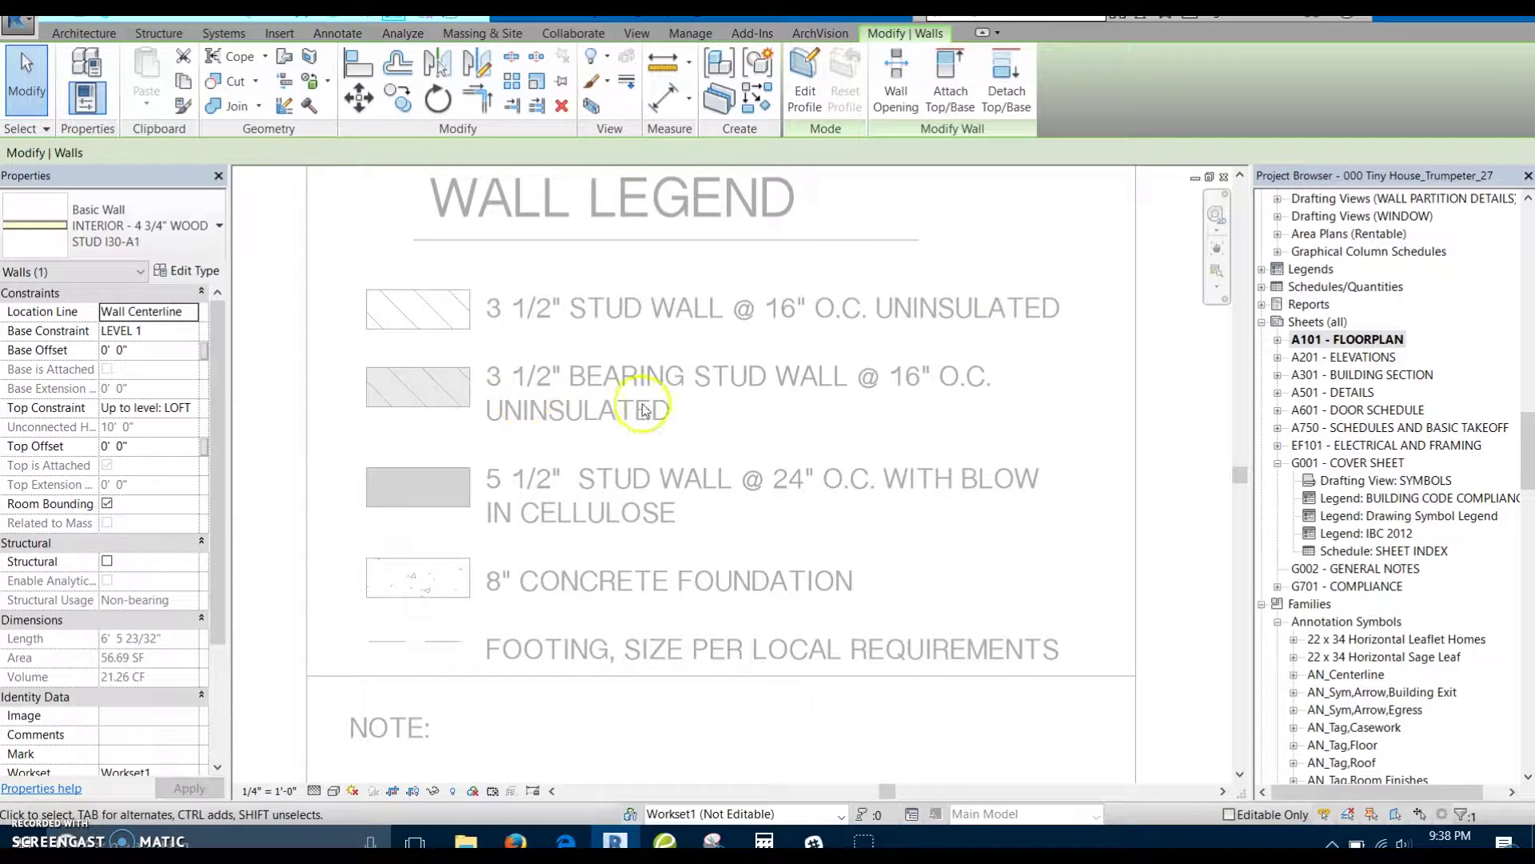
Step: Return from the wall legend to the wall between the bedroom and bath and clear the selection
scroll(645, 411, down, 7)
middle_drag(517, 447, 988, 451)
middle_drag(389, 392, 802, 117)
scroll(612, 444, up, 6)
middle_drag(544, 439, 677, 387)
click(654, 340)
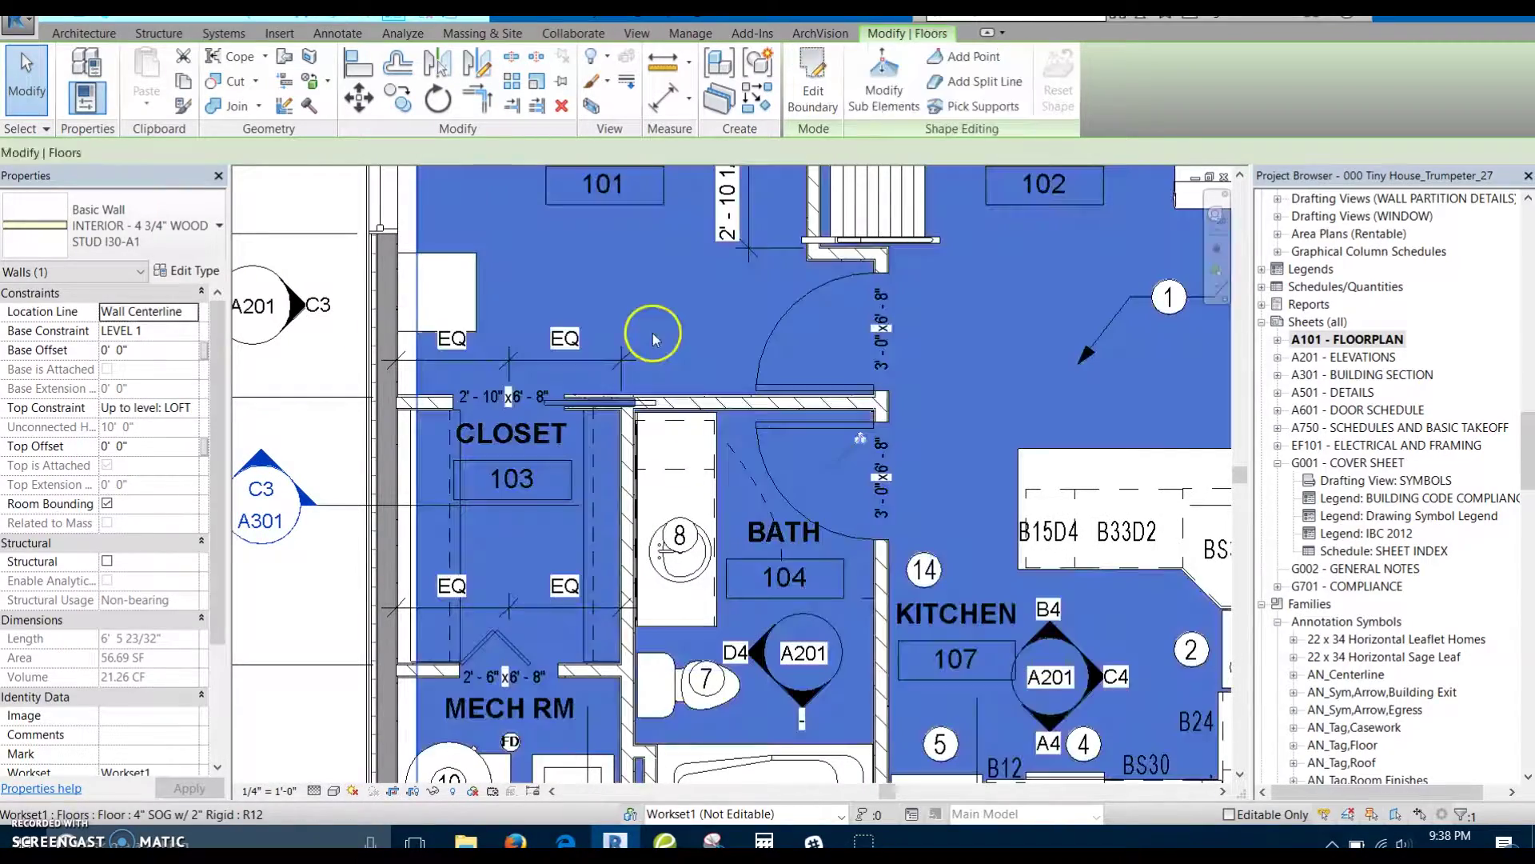
key(Escape)
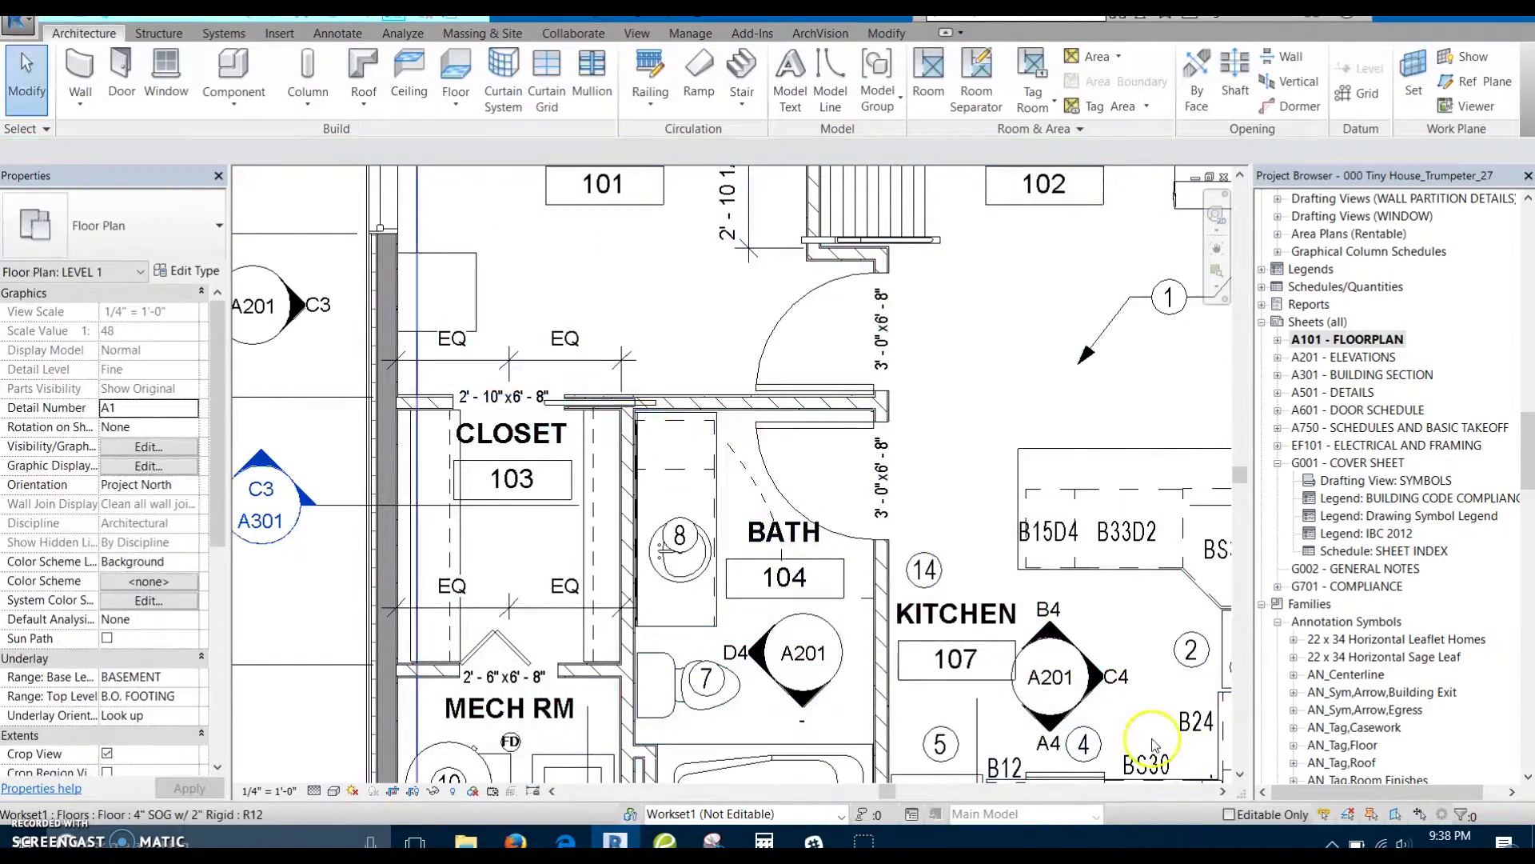
Step: Start a filled region and sketch a rectangular boundary over the short wall segment between the exterior wall and the closet's pocket door
middle_drag(800, 488, 800, 465)
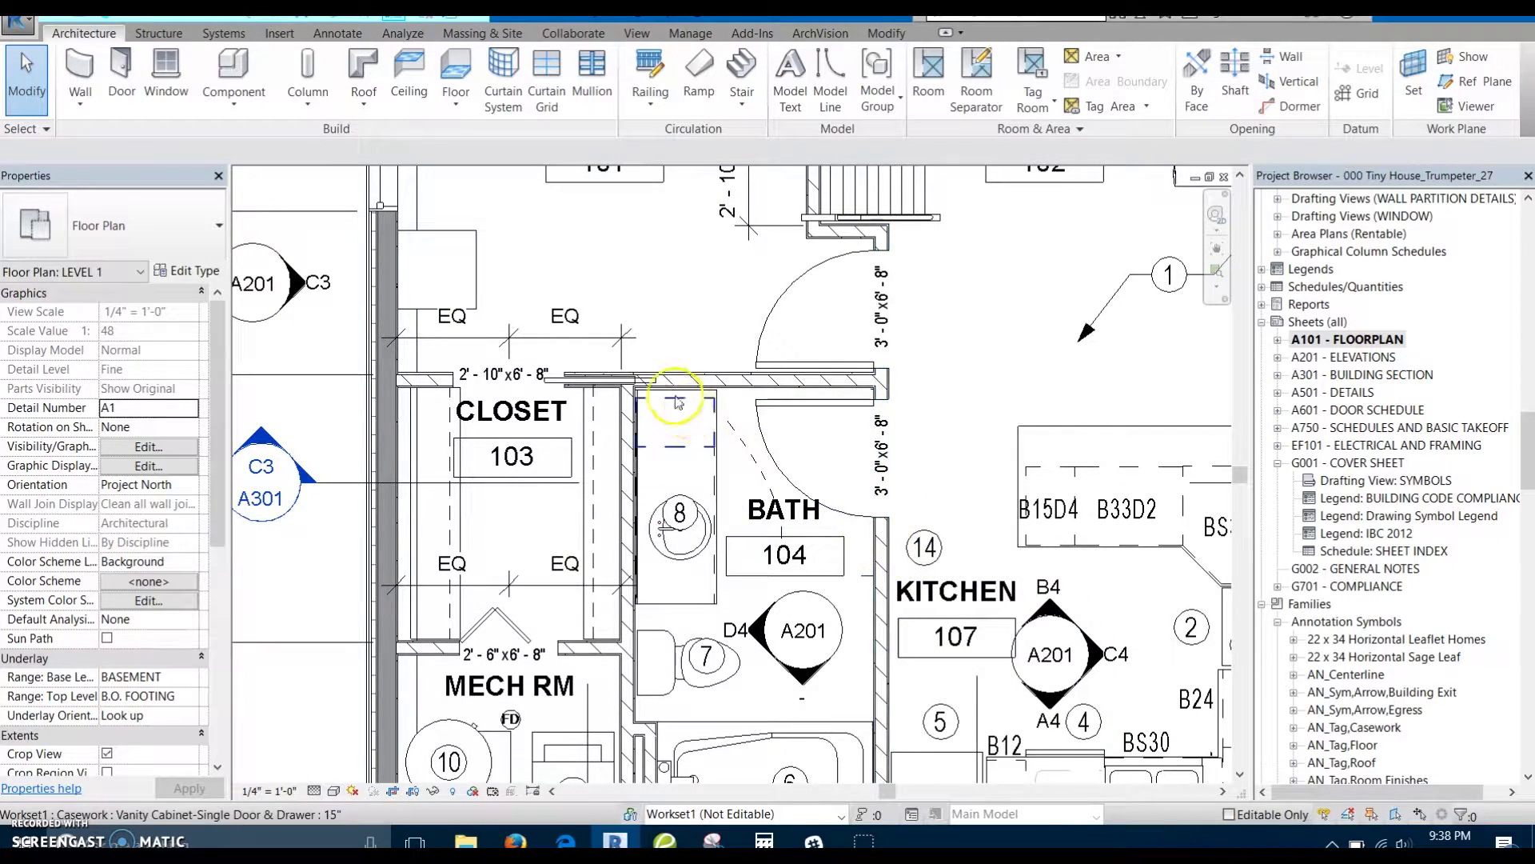
scroll(669, 387, up, 1)
scroll(614, 388, up, 1)
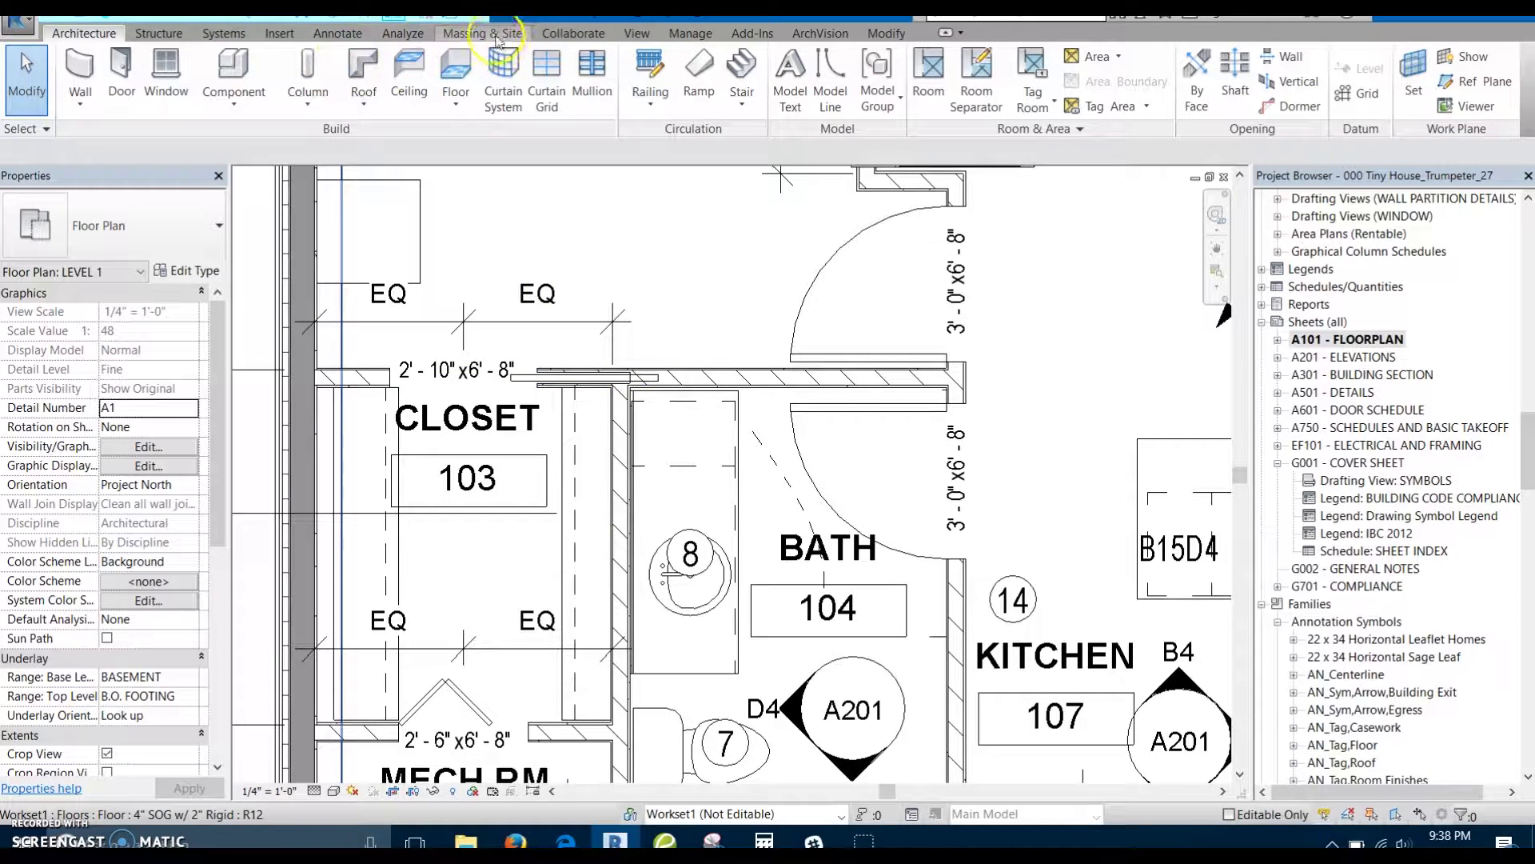
click(337, 34)
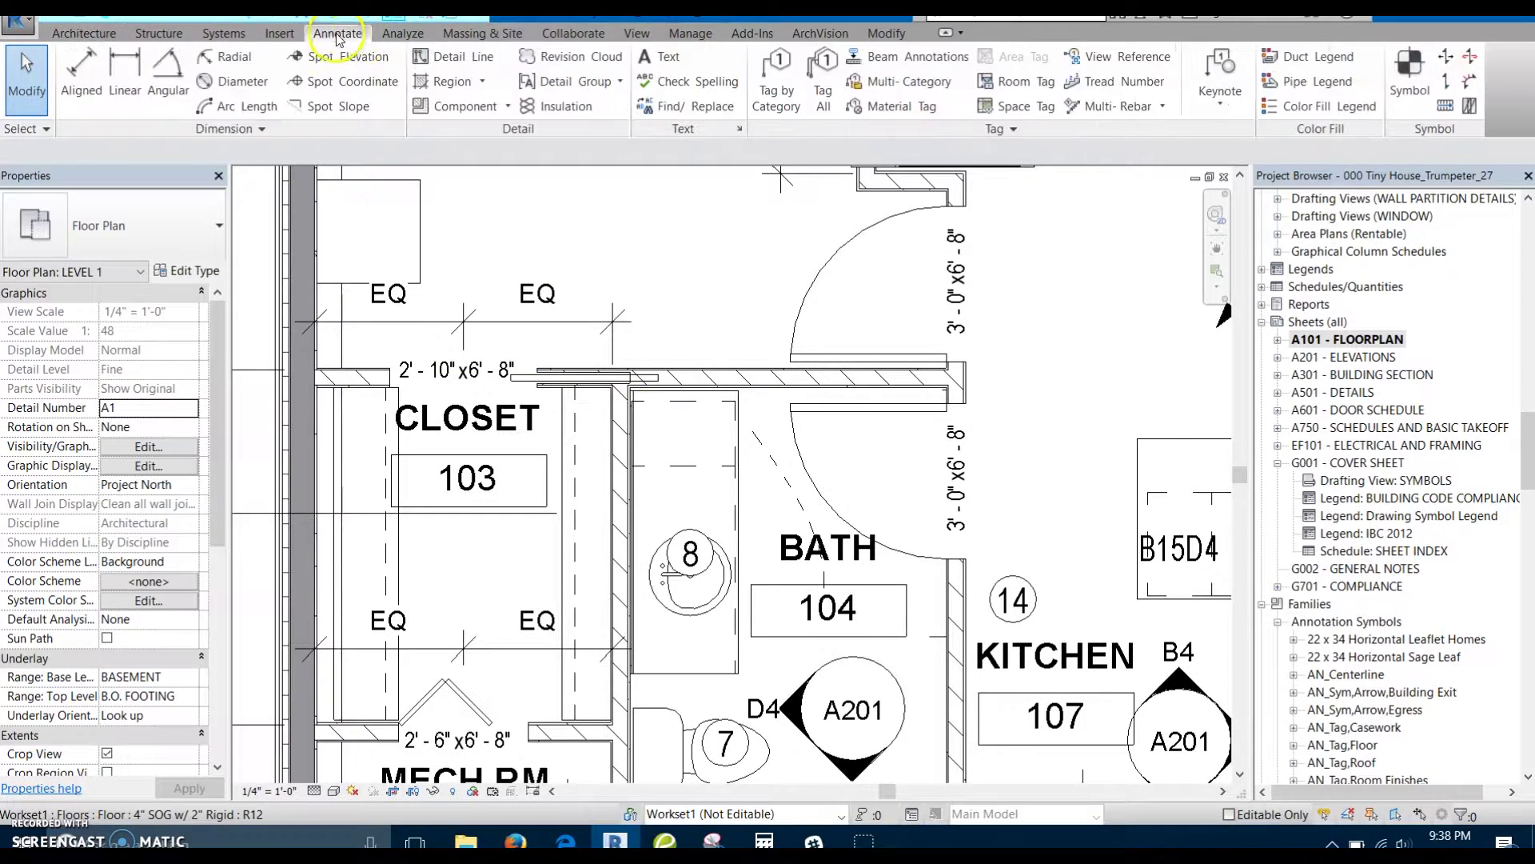
click(483, 82)
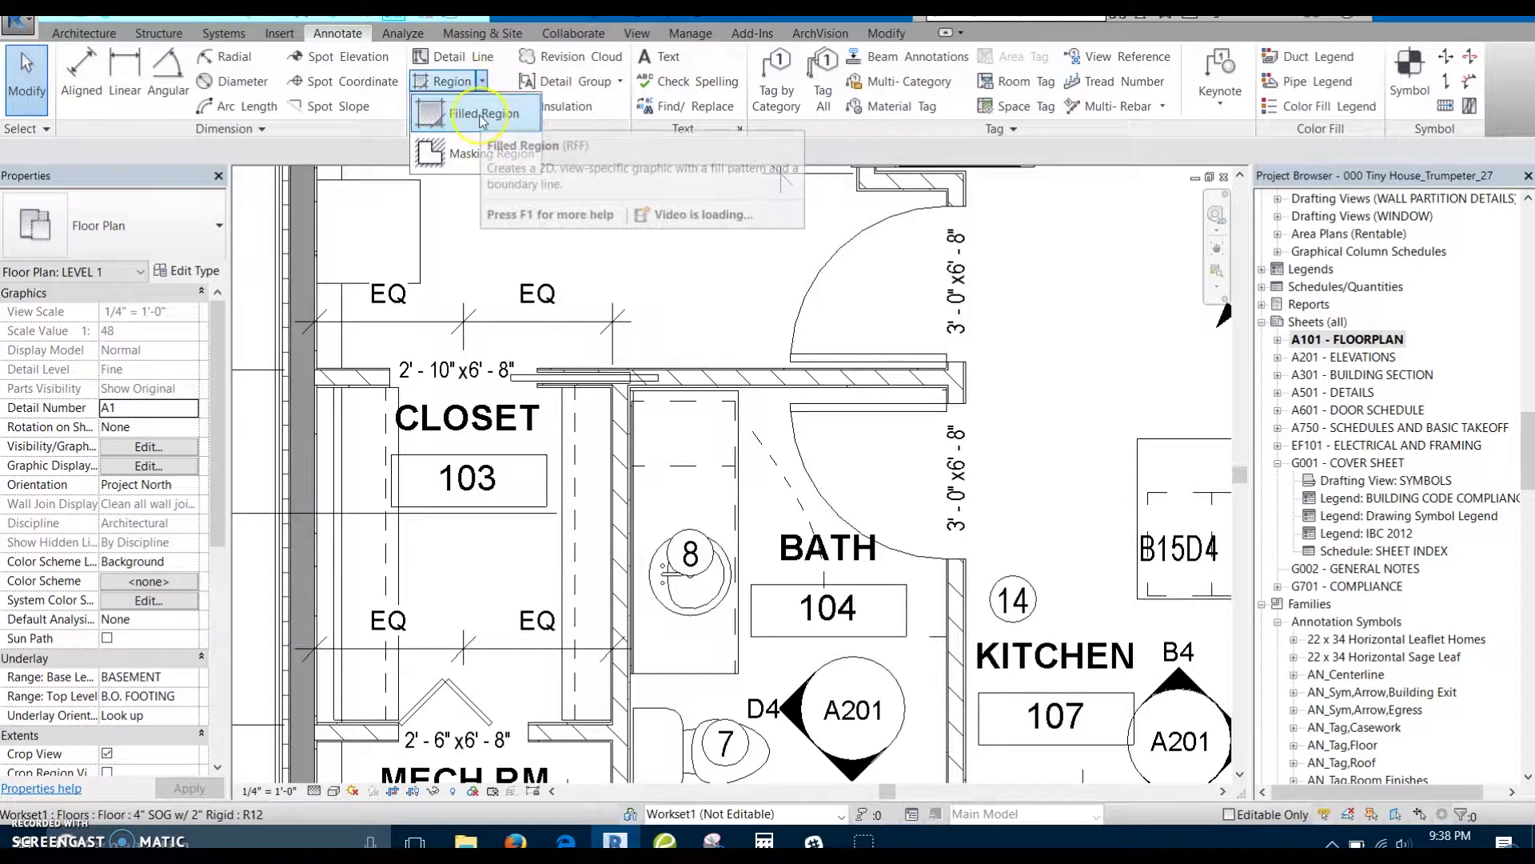
click(482, 116)
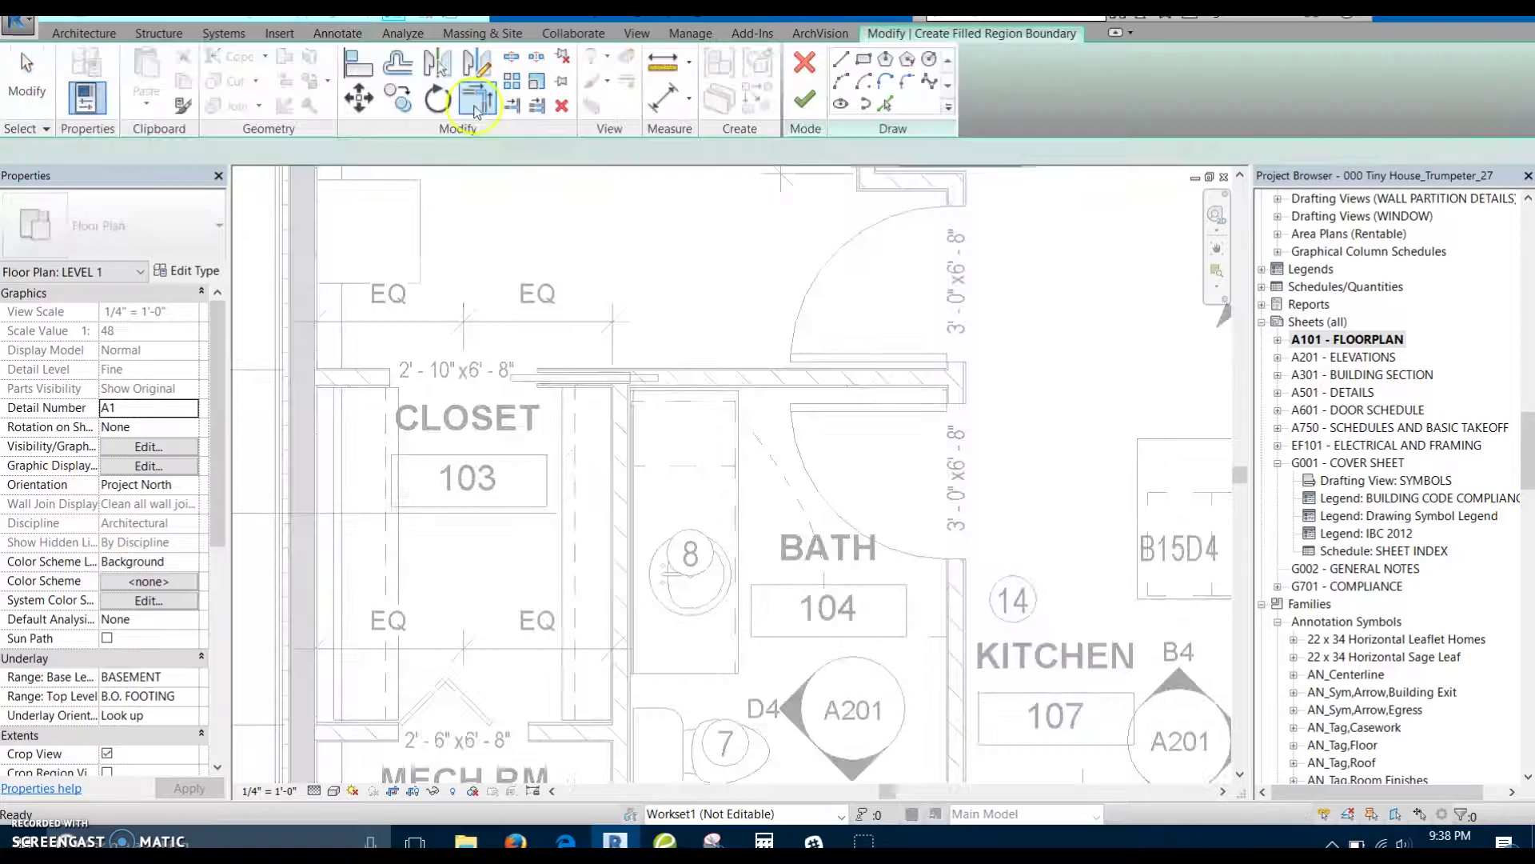
click(867, 63)
scroll(371, 376, up, 3)
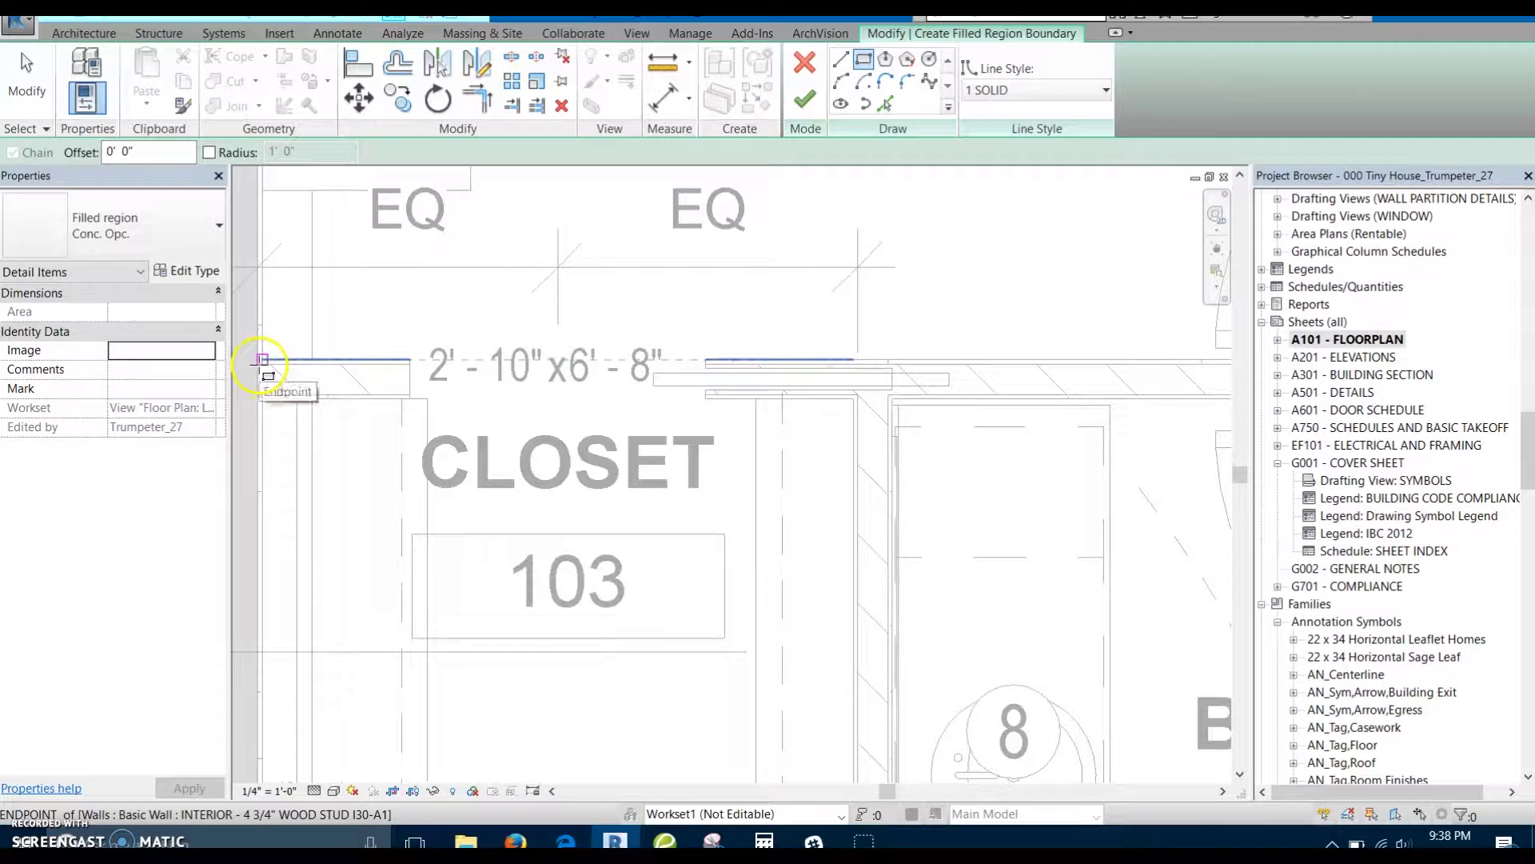
scroll(257, 365, up, 2)
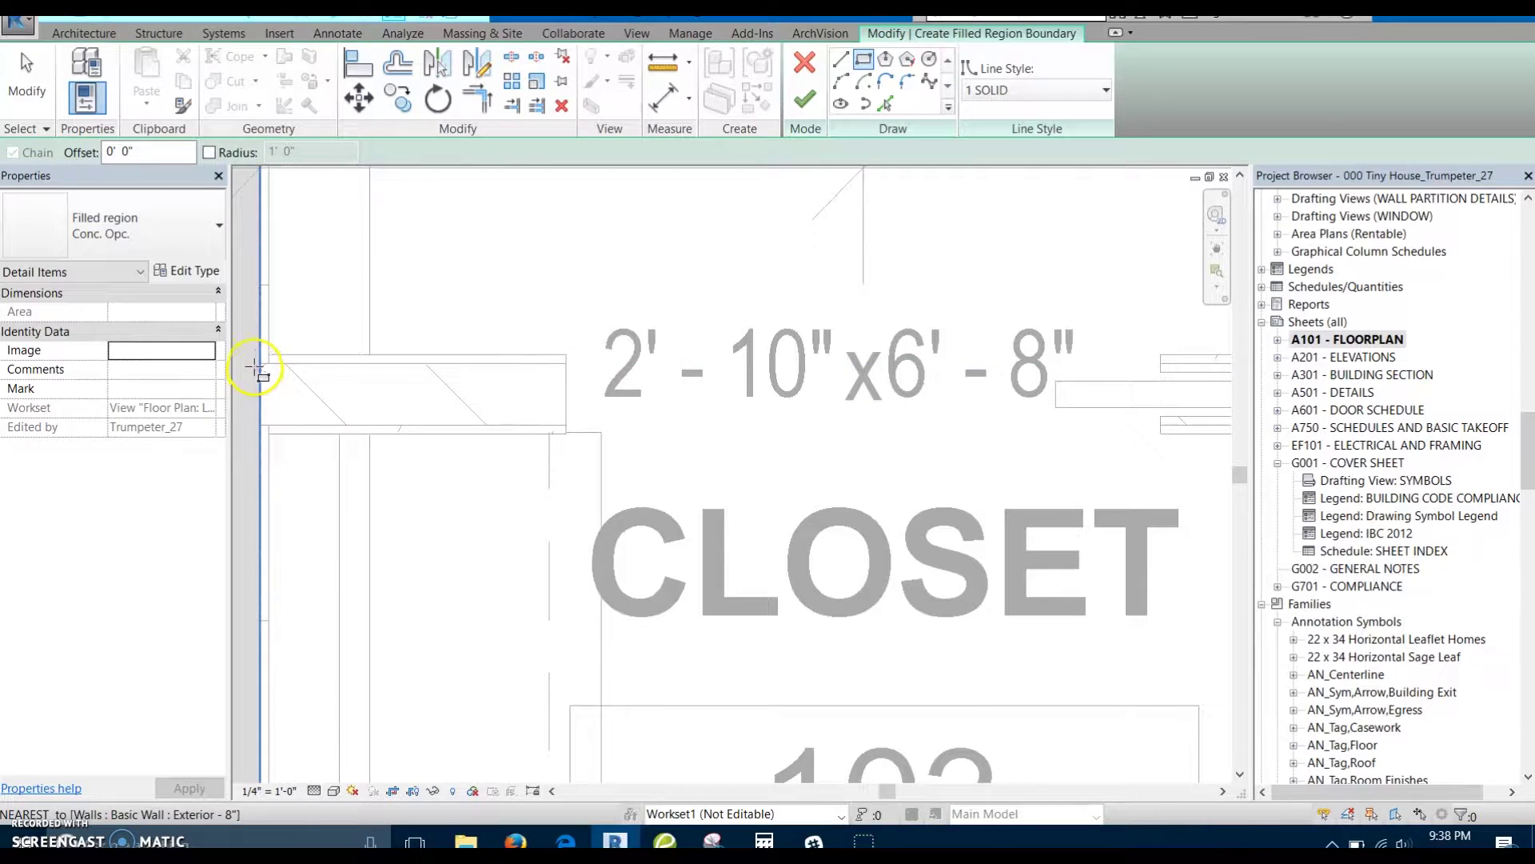
click(259, 355)
click(566, 434)
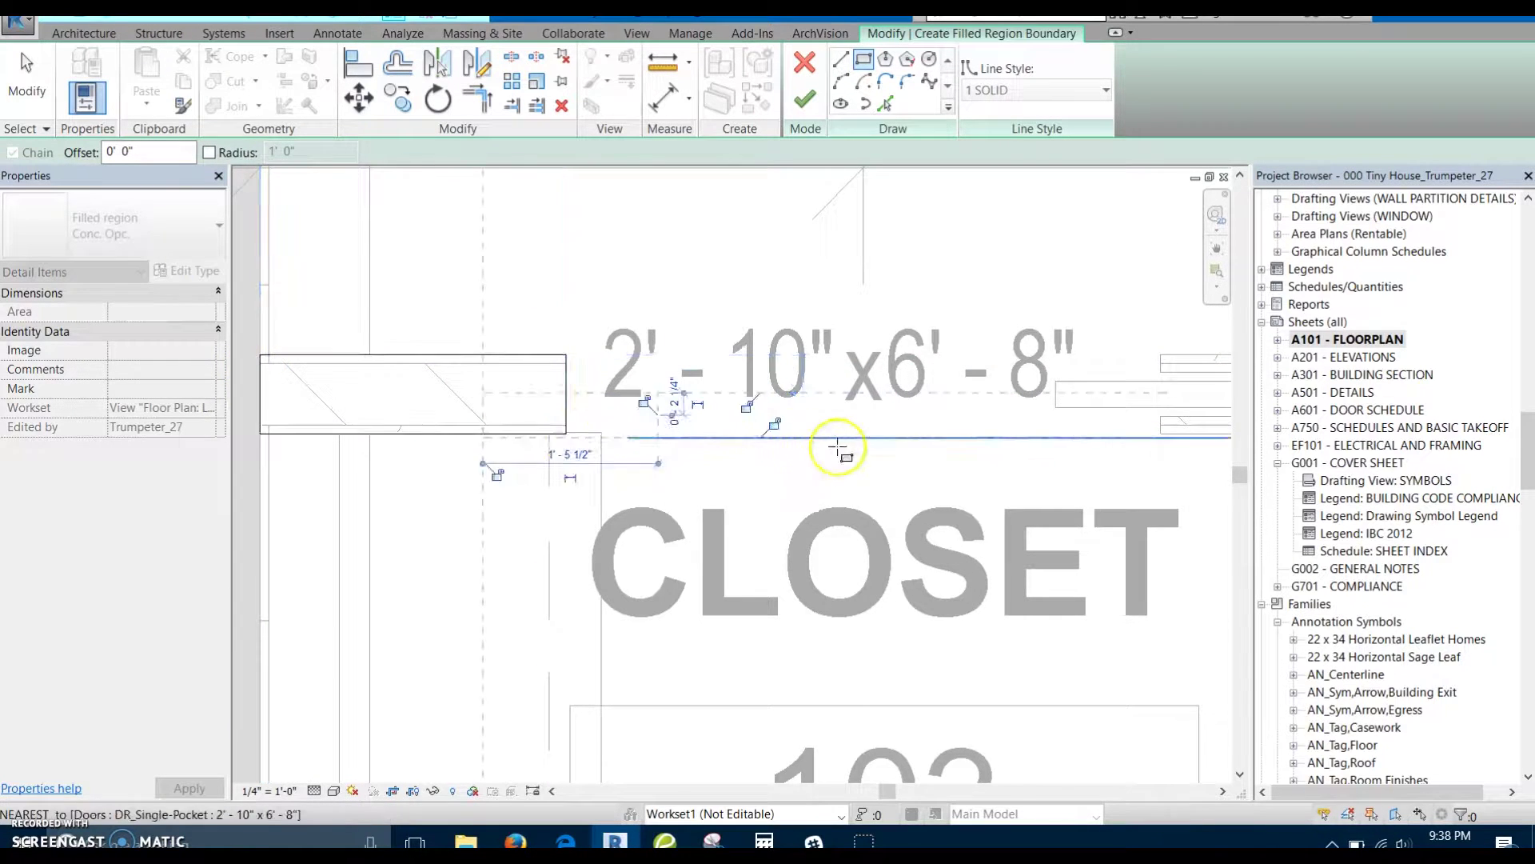
Step: Add a second rectangular boundary over the full thickness of the wall between the bedroom and bath, ending at the kitchen-side wall
scroll(838, 448, down, 2)
click(702, 452)
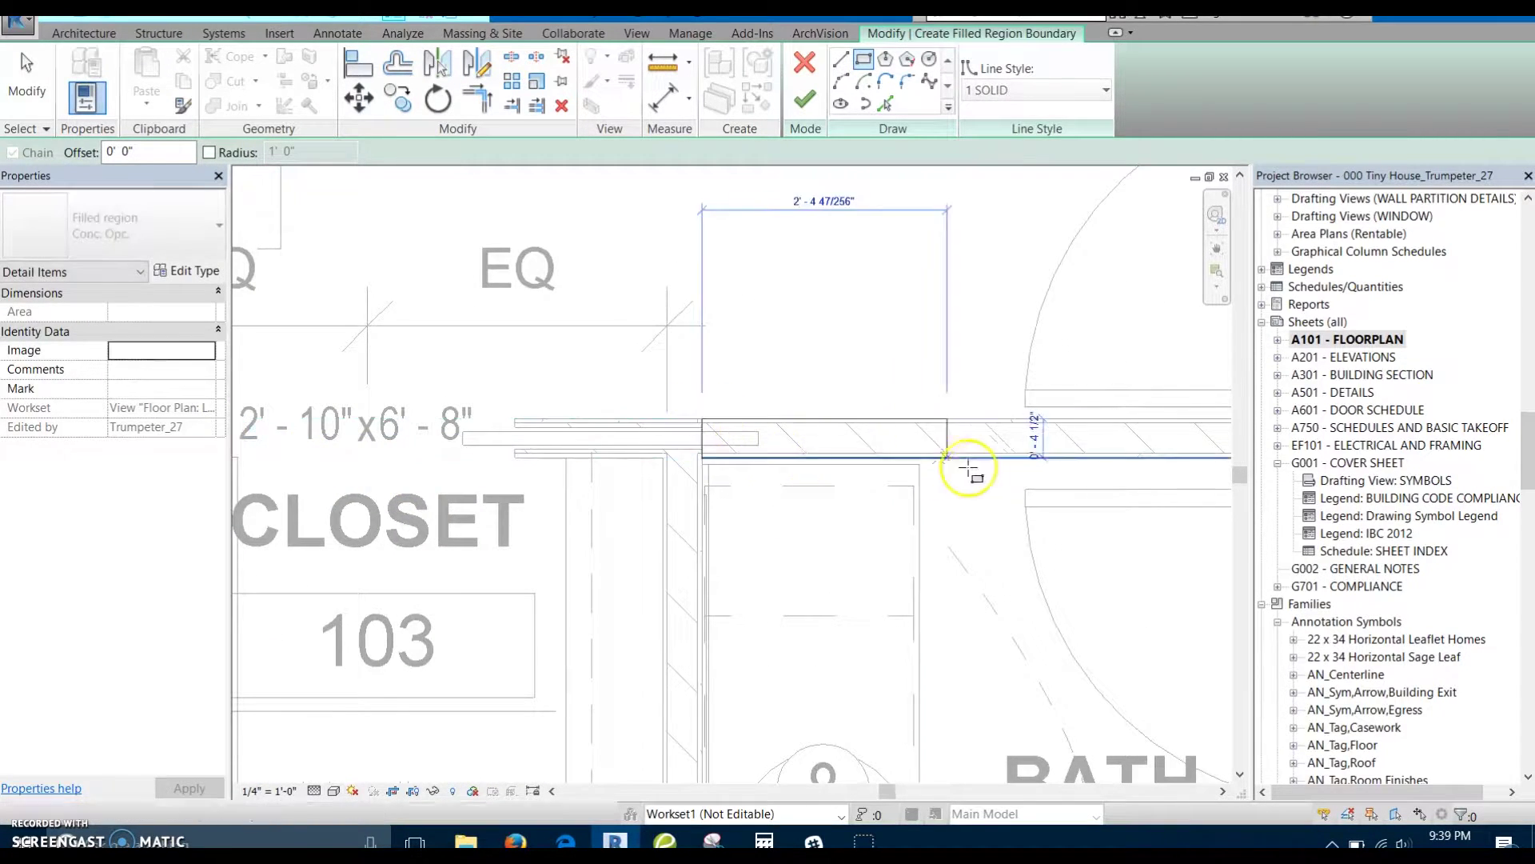
scroll(967, 468, down, 2)
middle_drag(968, 468, 507, 472)
click(756, 464)
scroll(730, 456, down, 3)
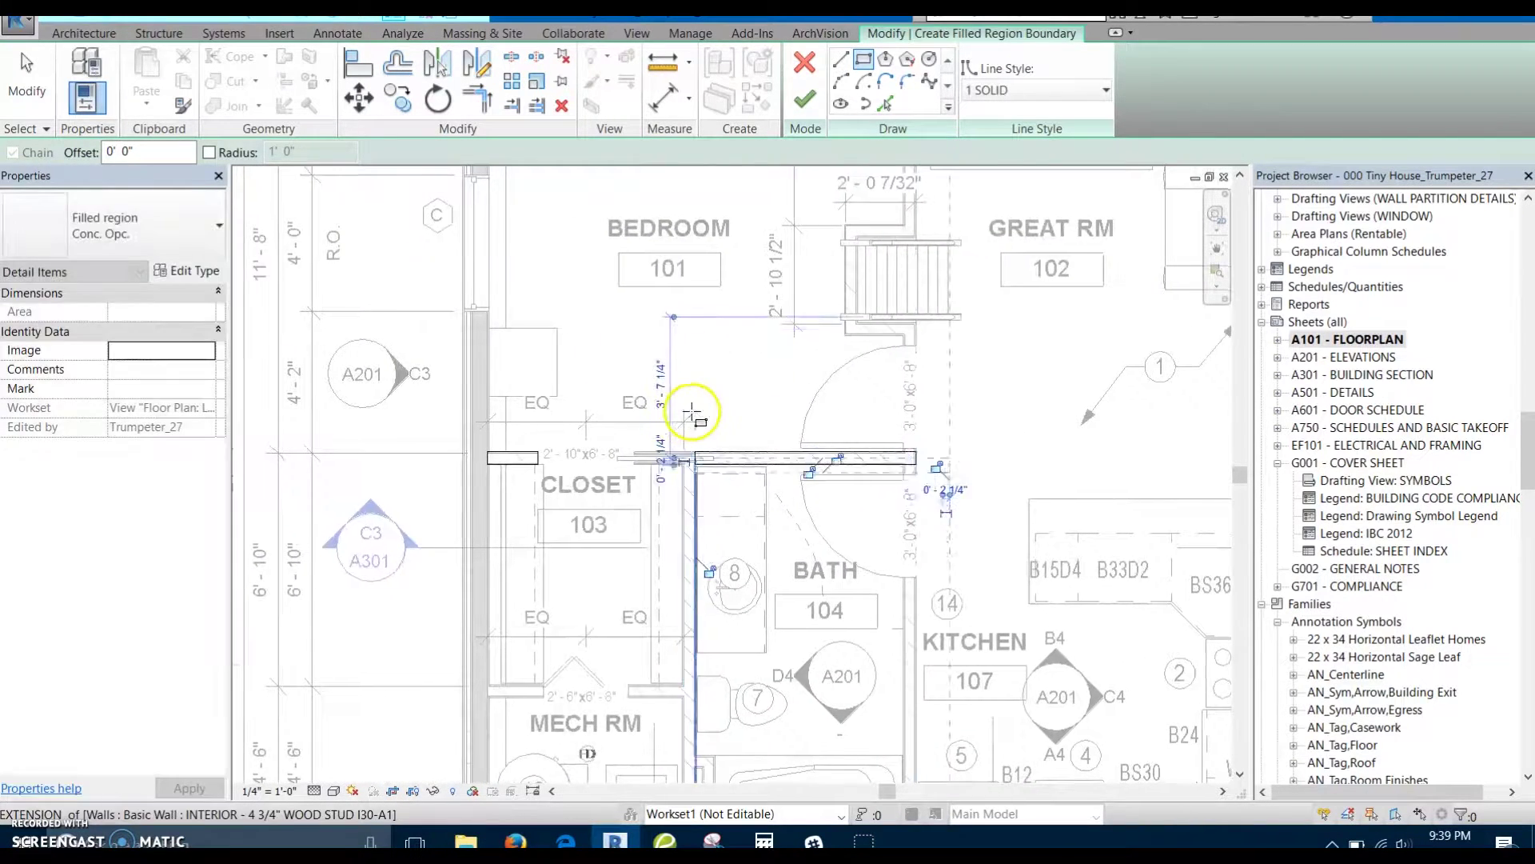
Step: Set the filled region type to Solid Gray (25%, Trans), finish the sketch and deselect the region
scroll(693, 413, up, 1)
click(140, 248)
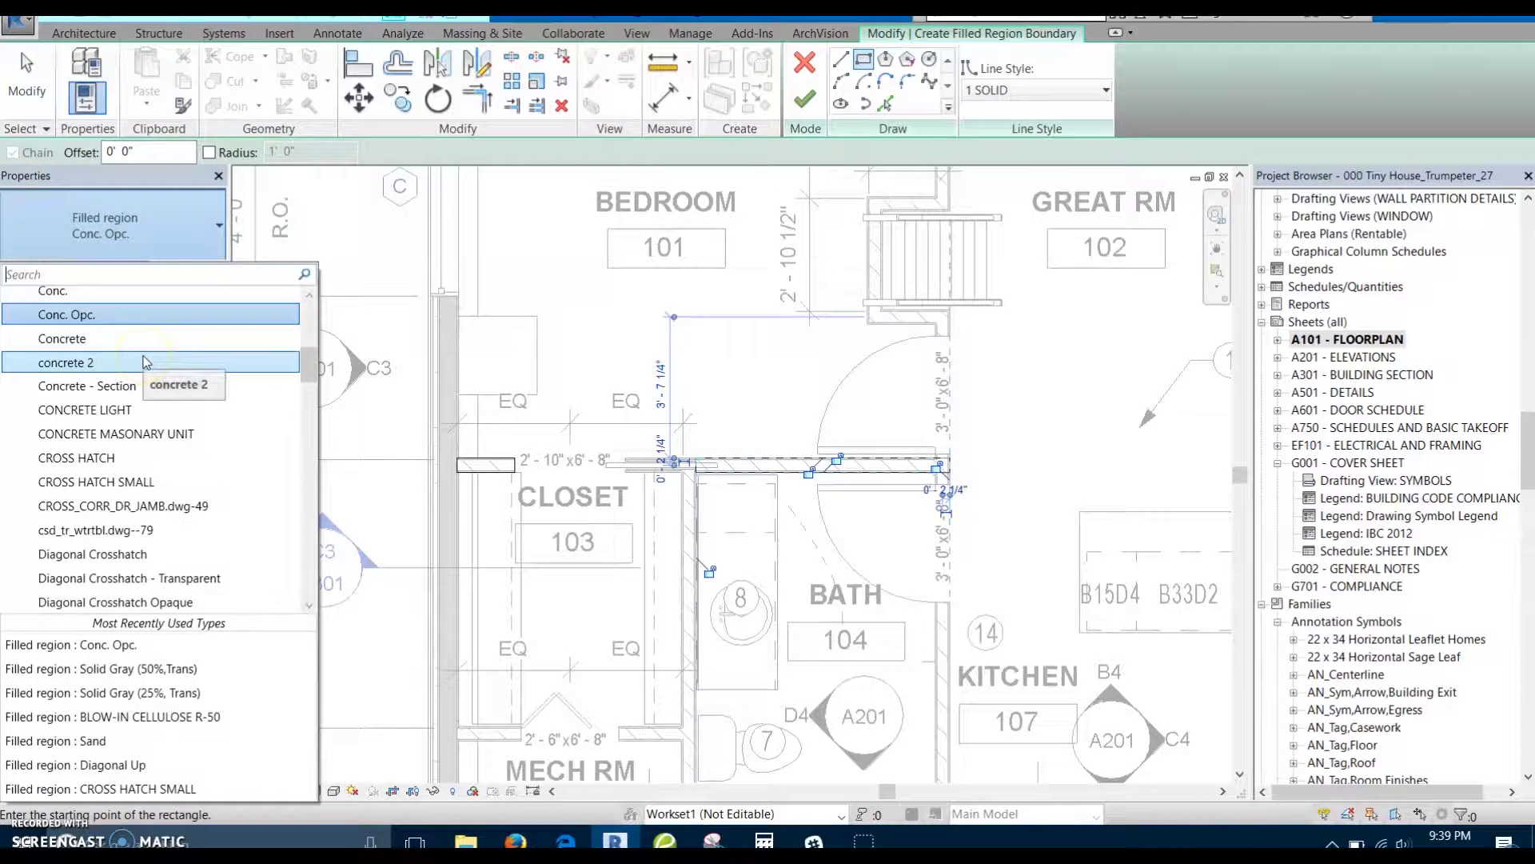
text(gray)
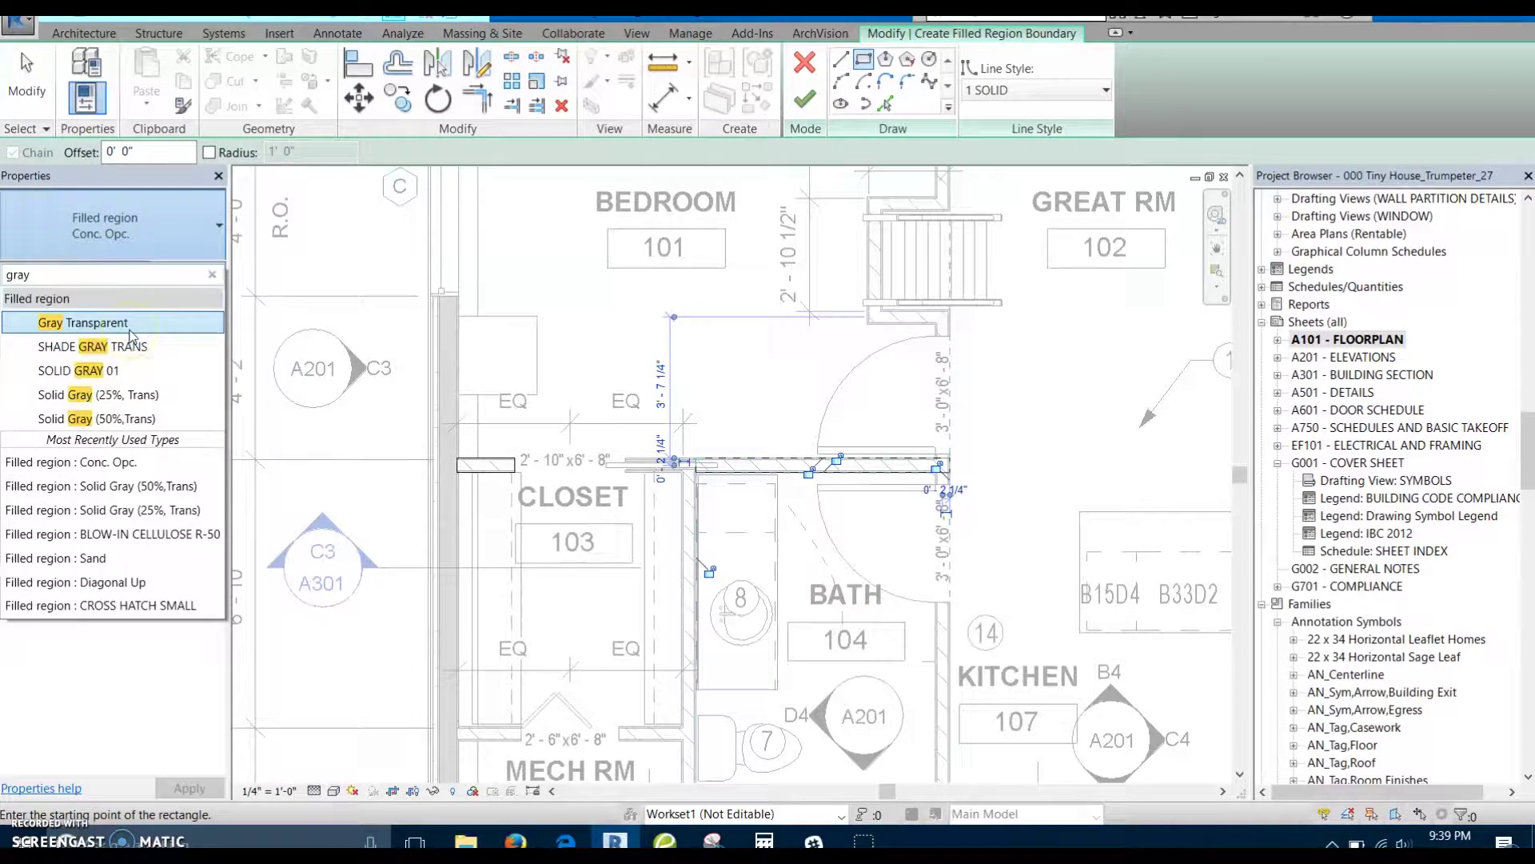
click(147, 395)
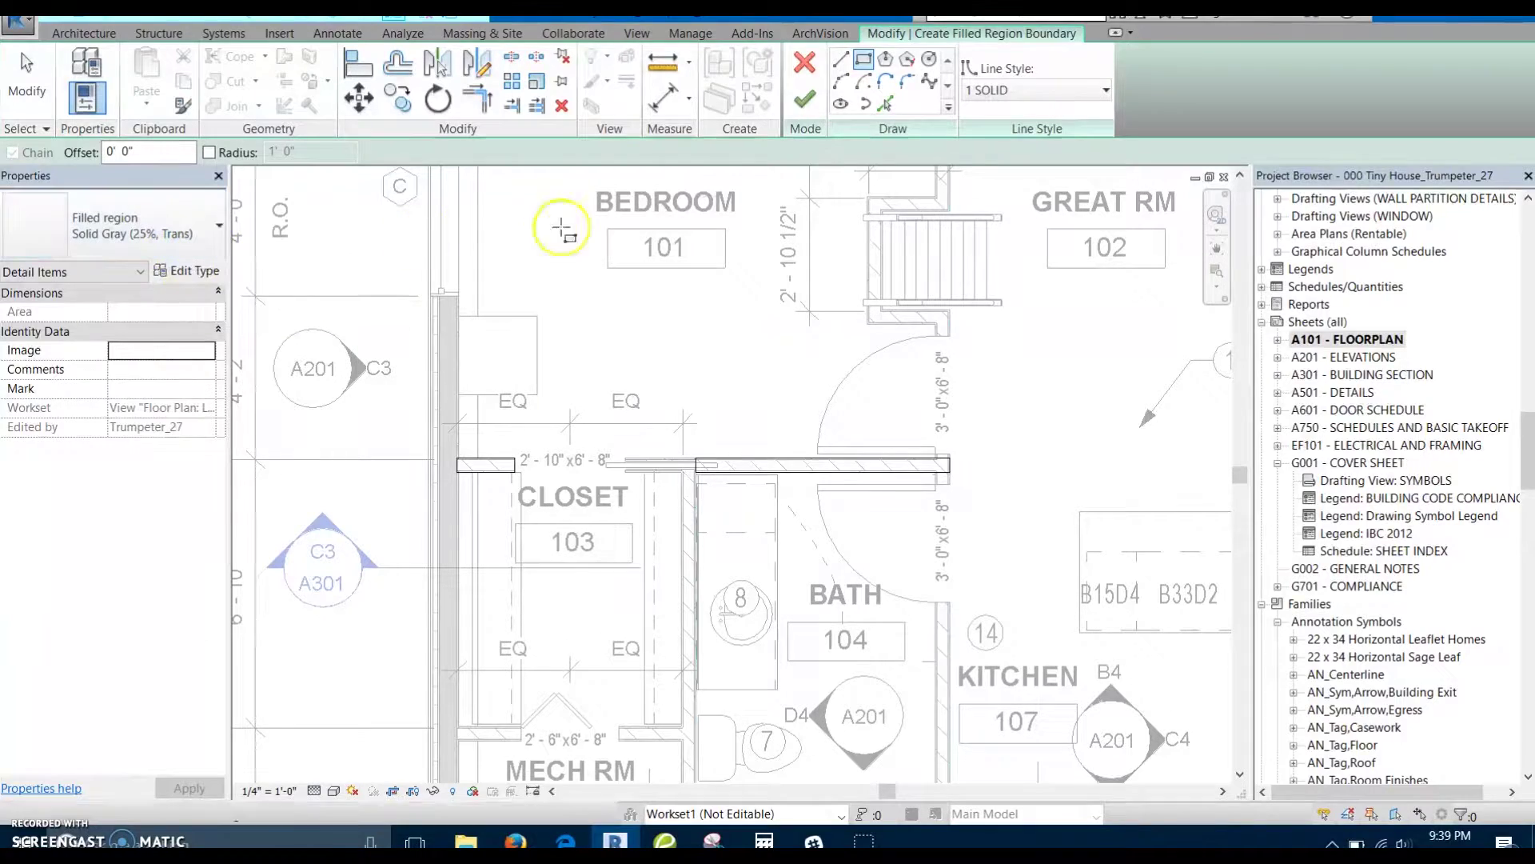
click(806, 100)
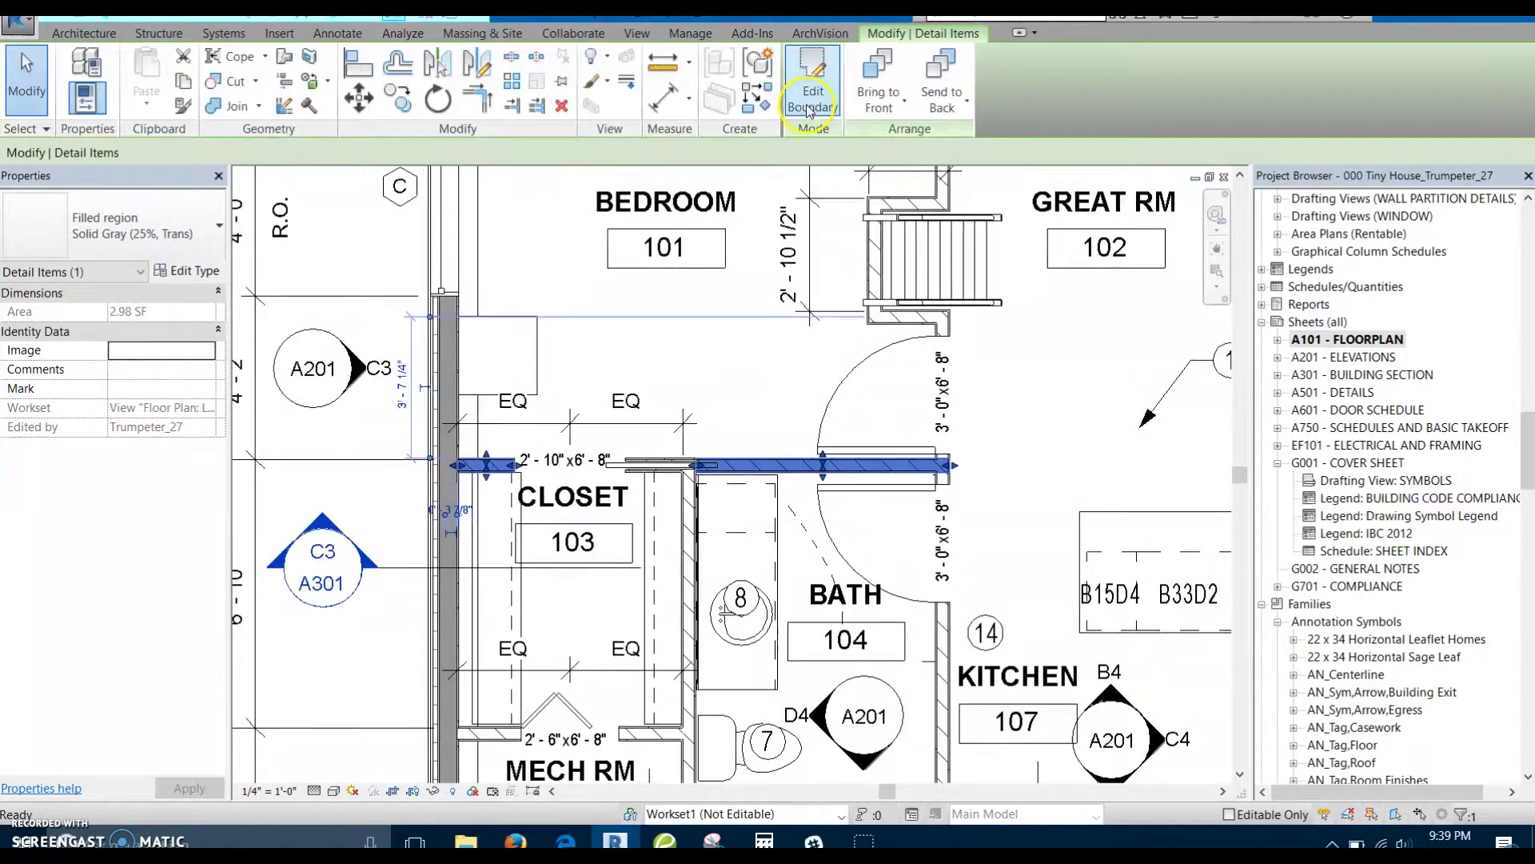
click(782, 426)
Step: Examine the Level 1 floor plan as a whole to check how the wall fills distinguish the wall types
middle_drag(754, 385, 554, 411)
scroll(638, 378, down, 1)
scroll(642, 380, down, 1)
scroll(847, 422, down, 5)
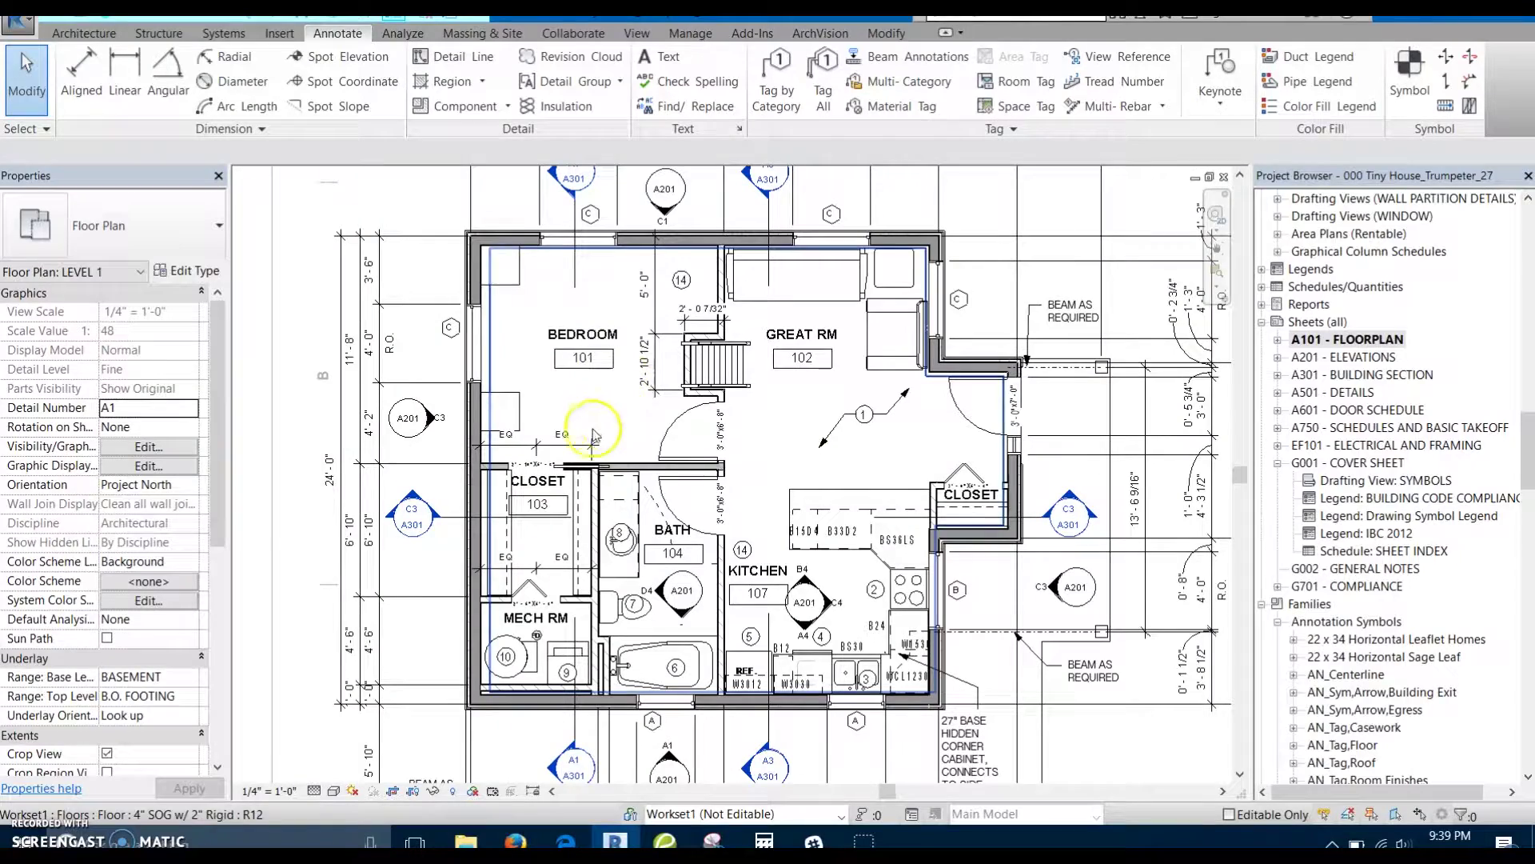
middle_drag(585, 527, 517, 412)
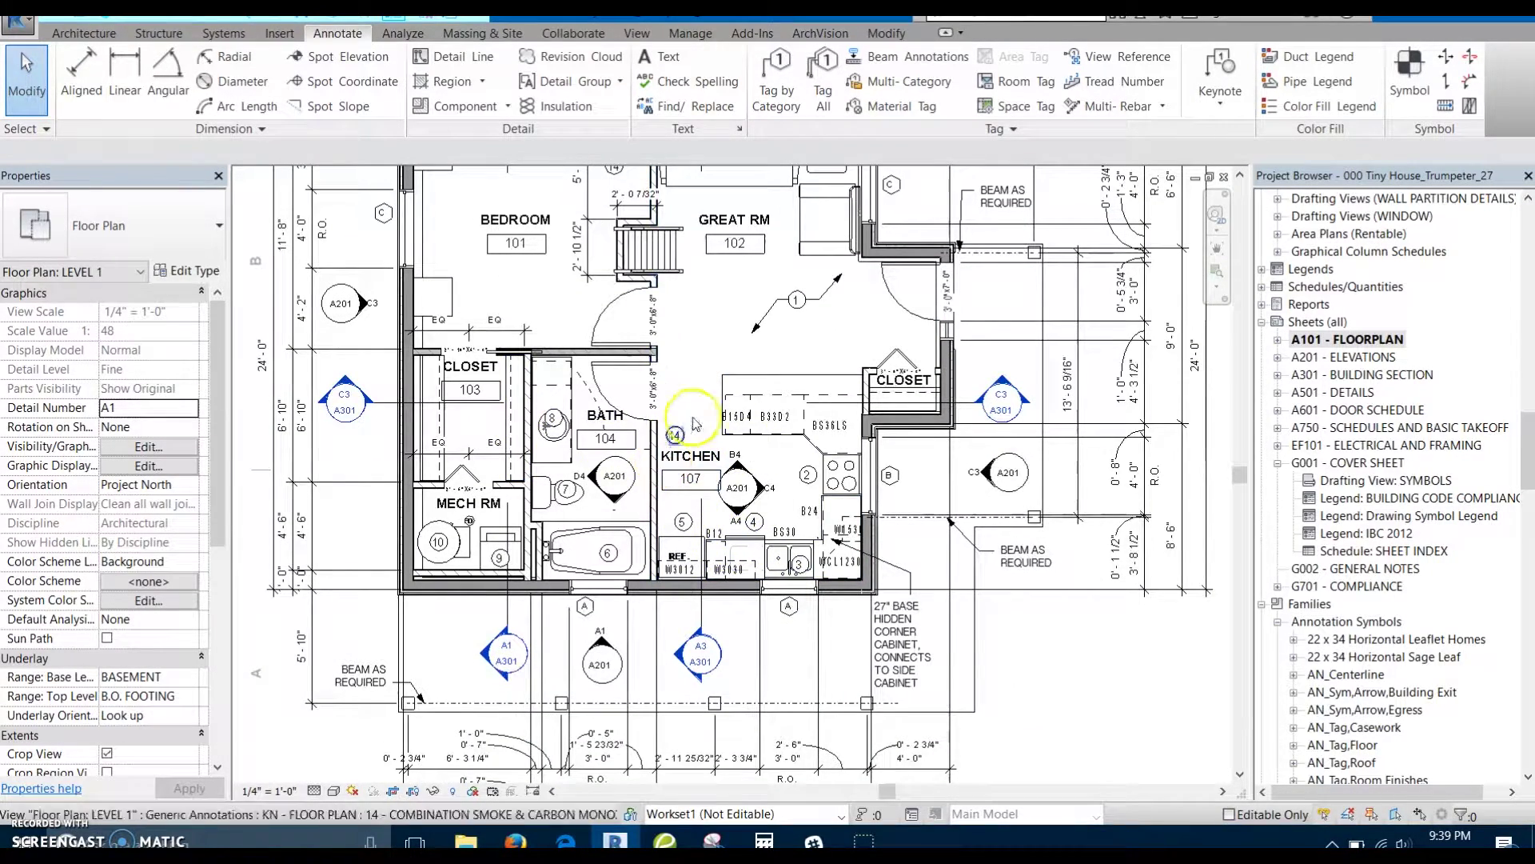
middle_drag(718, 423, 672, 531)
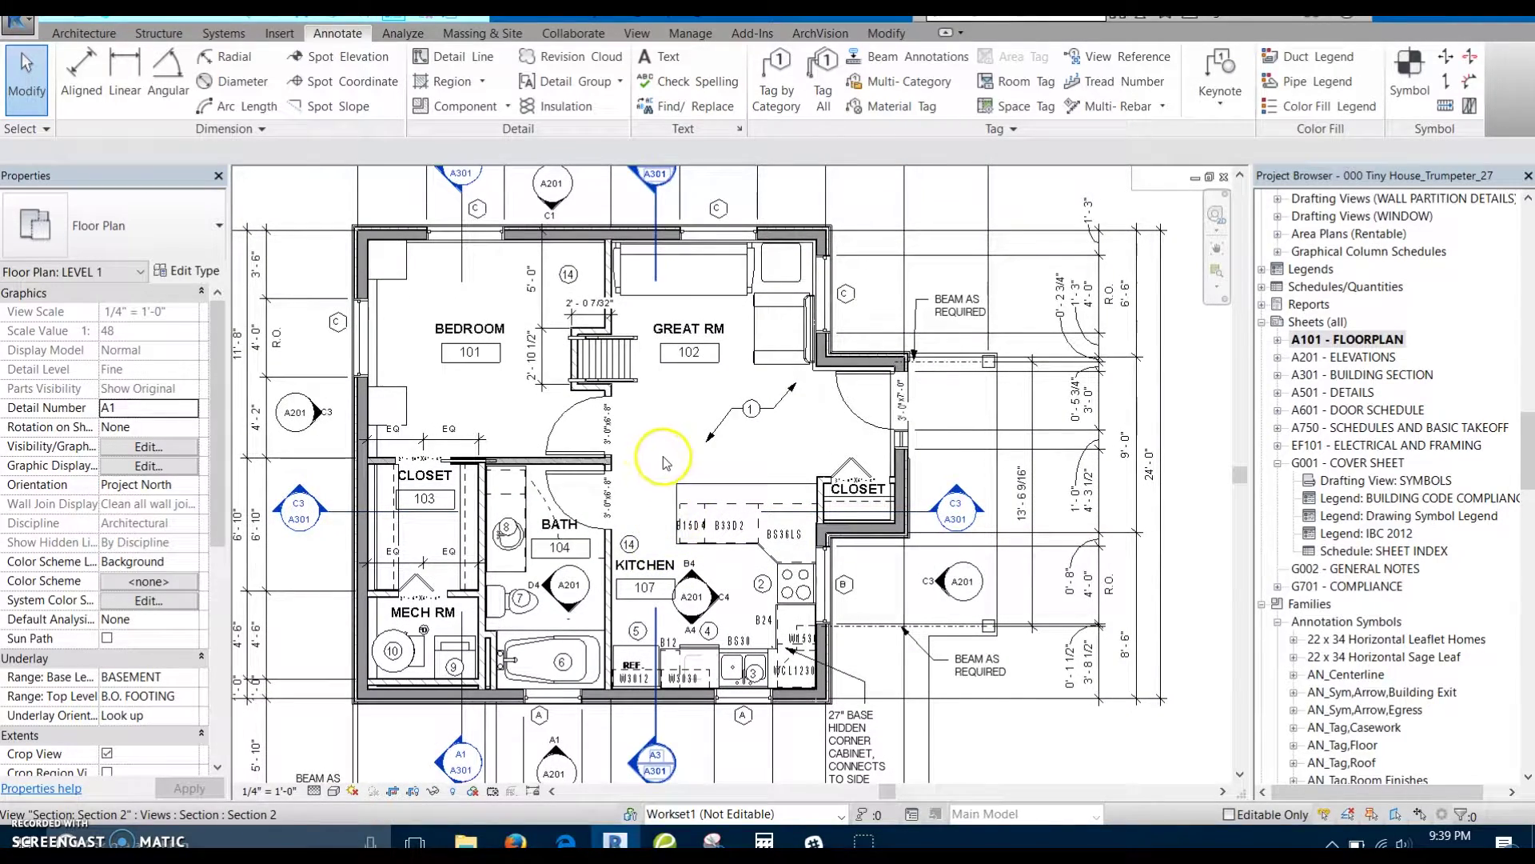
middle_drag(591, 281, 600, 350)
scroll(582, 345, up, 1)
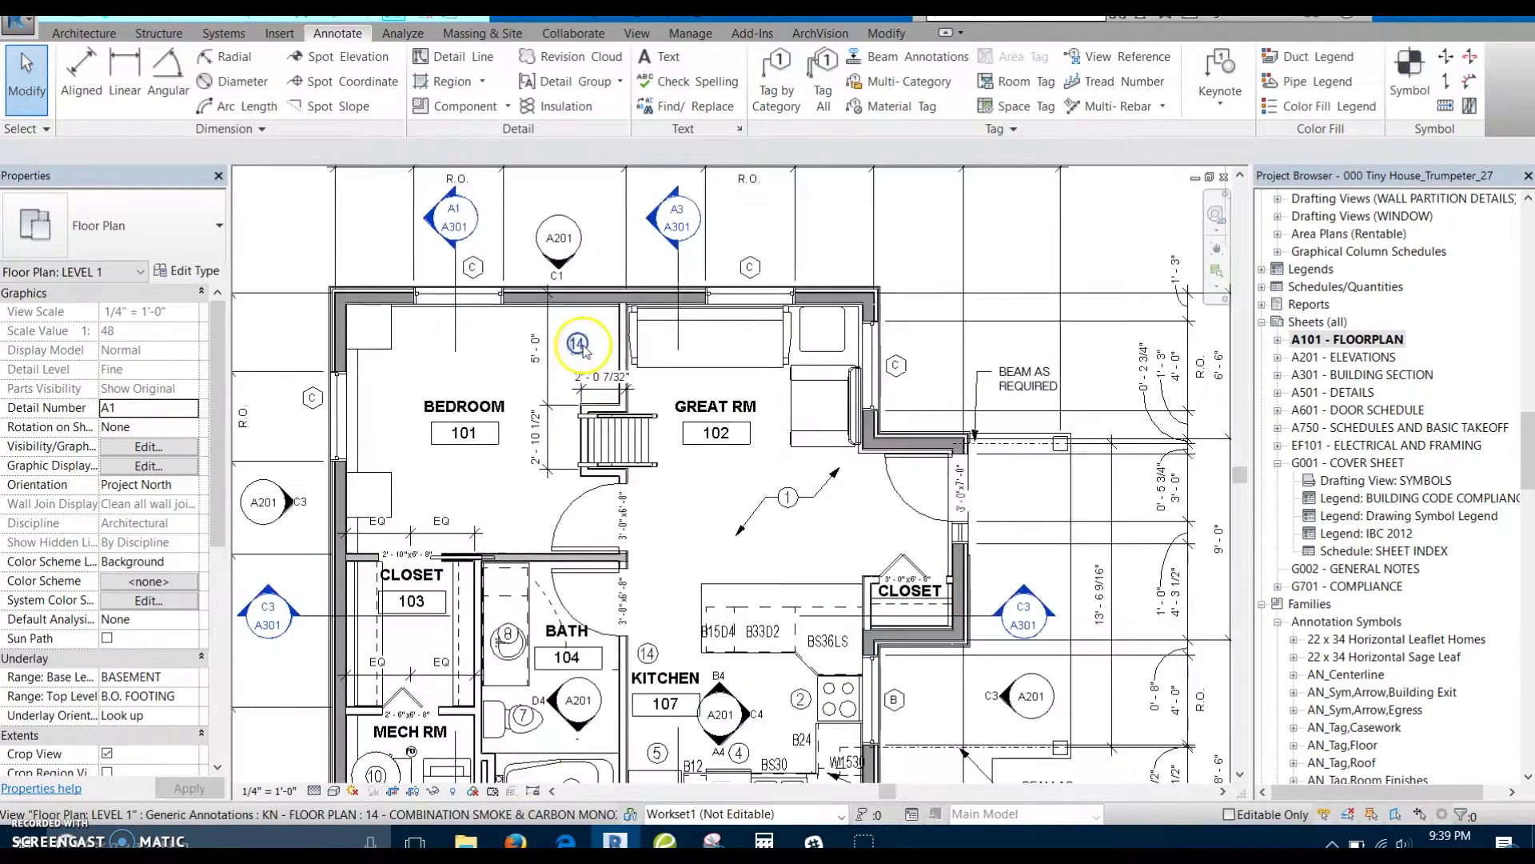
Step: Inspect the annotation types of the number 14 keynote in the bedroom and the number 1 keynote in the great room
click(582, 345)
scroll(582, 344, up, 1)
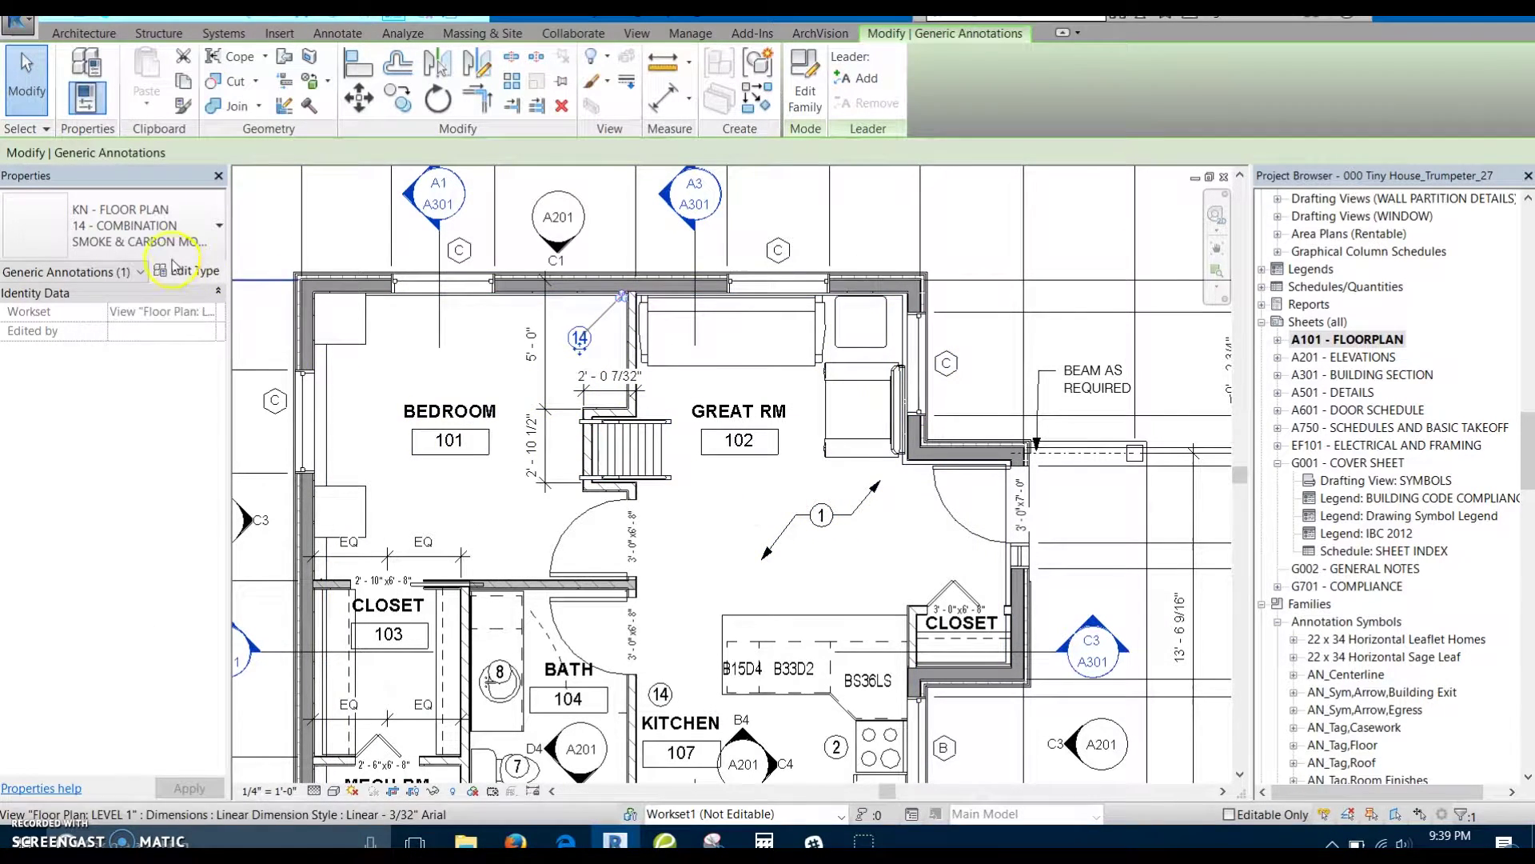
middle_drag(696, 472, 679, 452)
click(744, 503)
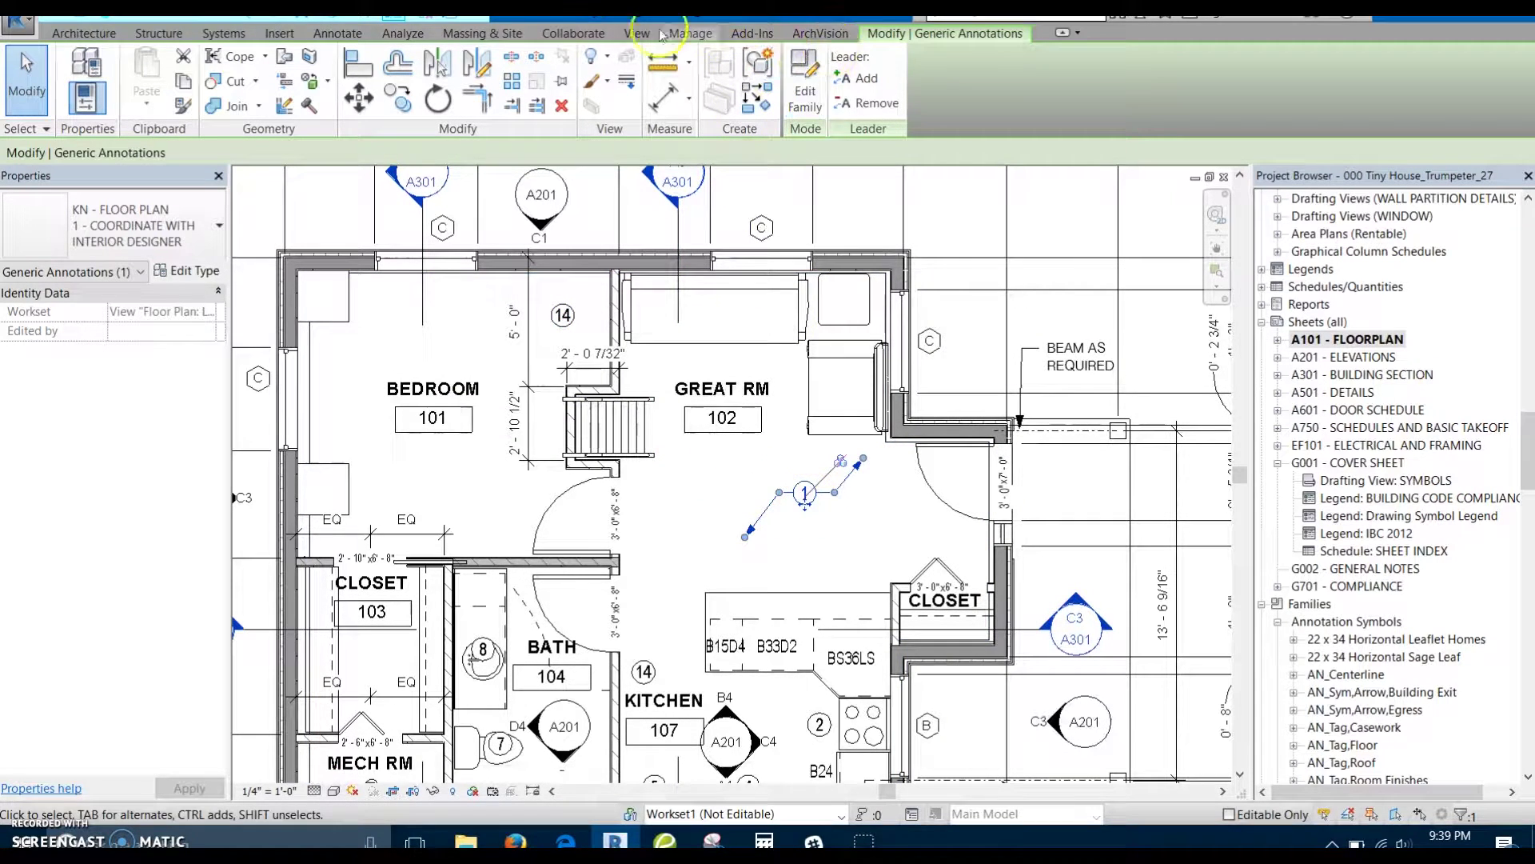
Step: Place a KN - FLOOR PLAN symbol of type 2 - STOVE beside the kitchen stove and end symbol placement
click(337, 33)
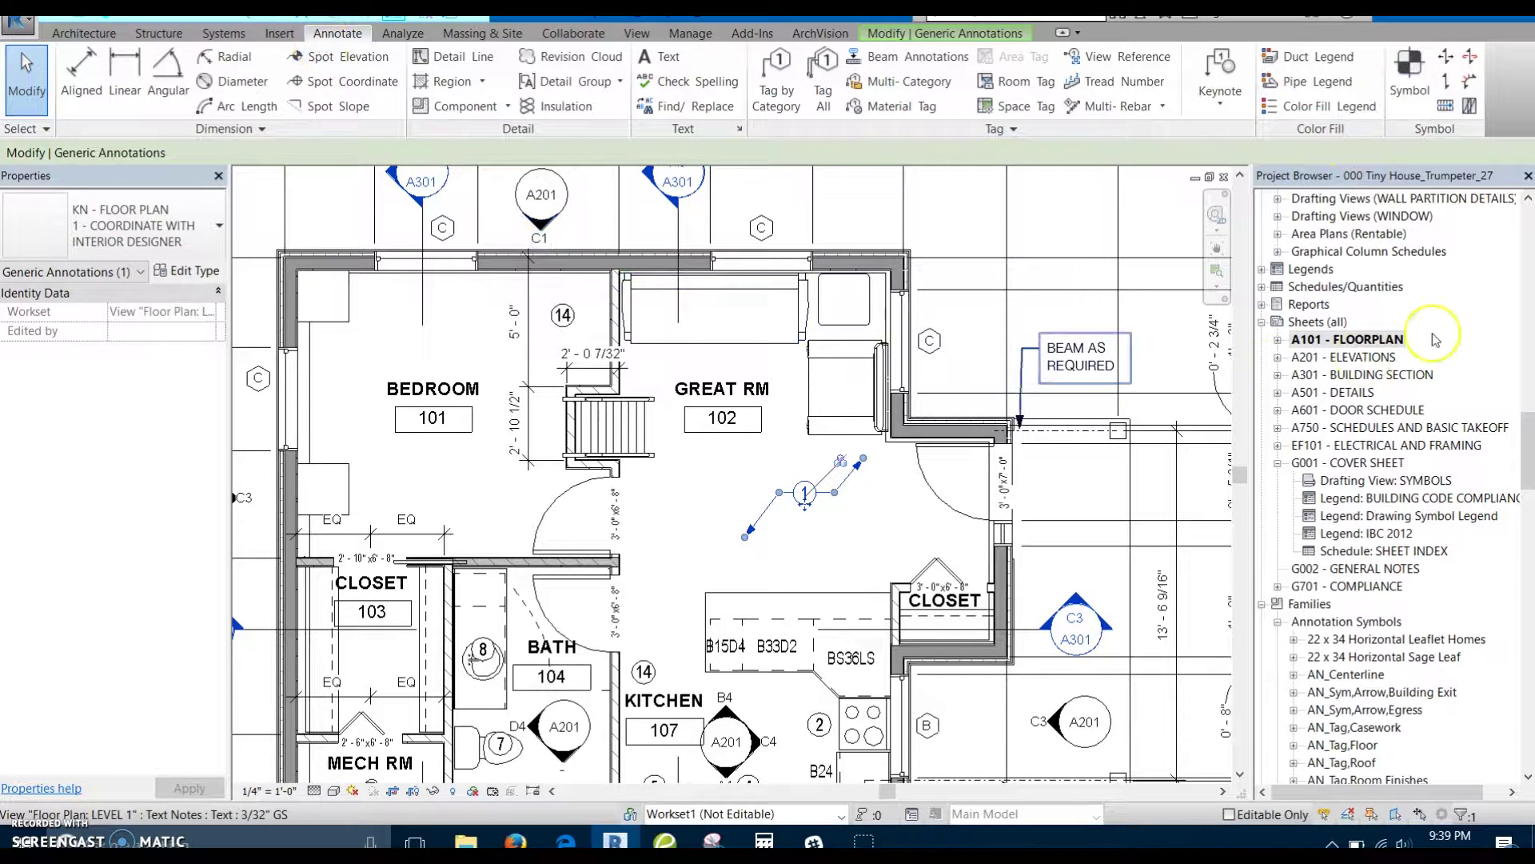
click(1409, 76)
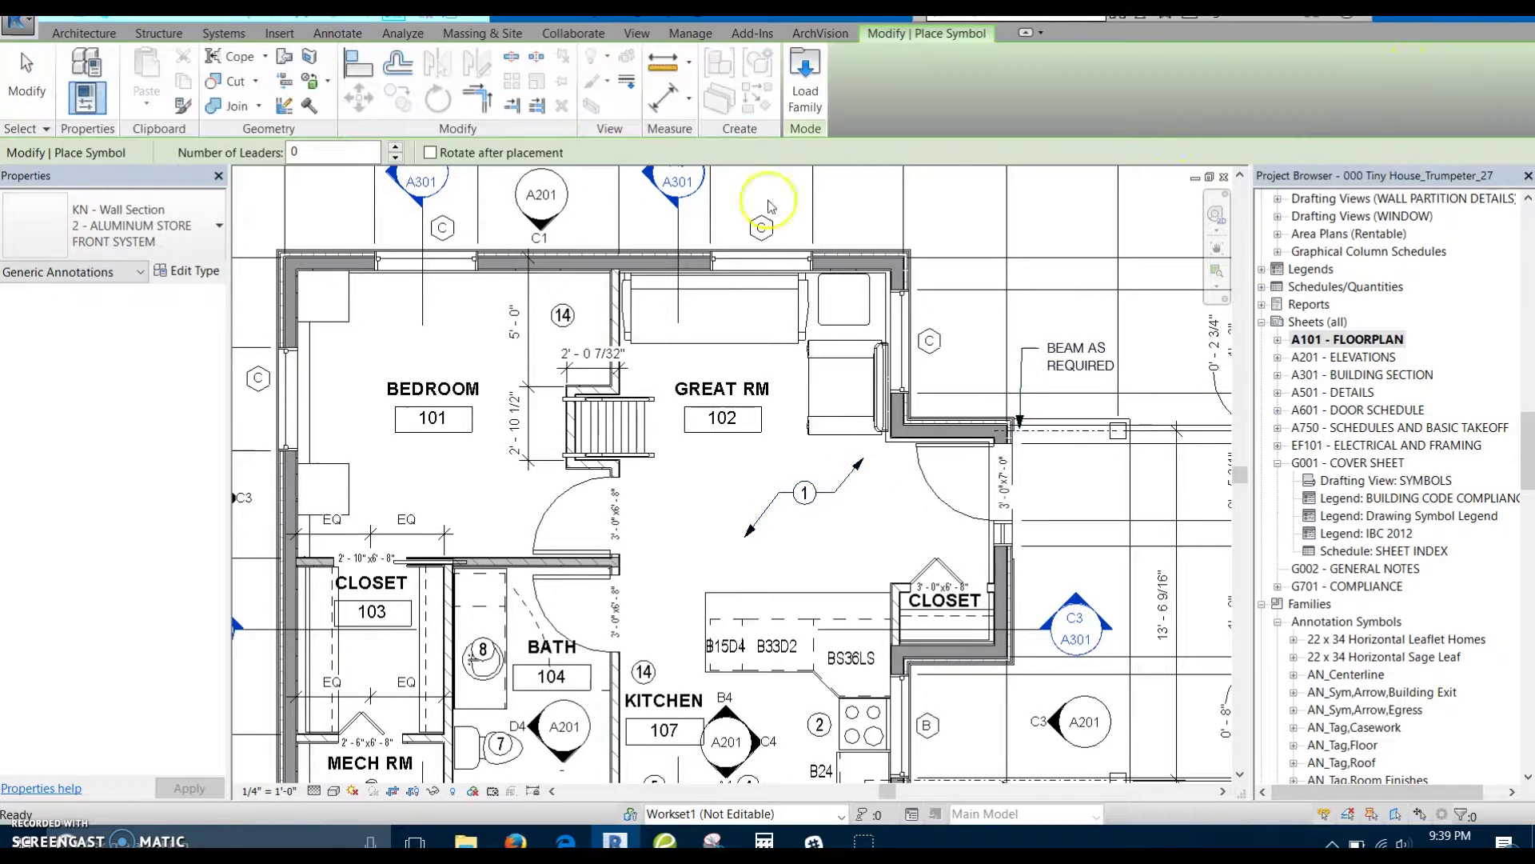
click(145, 254)
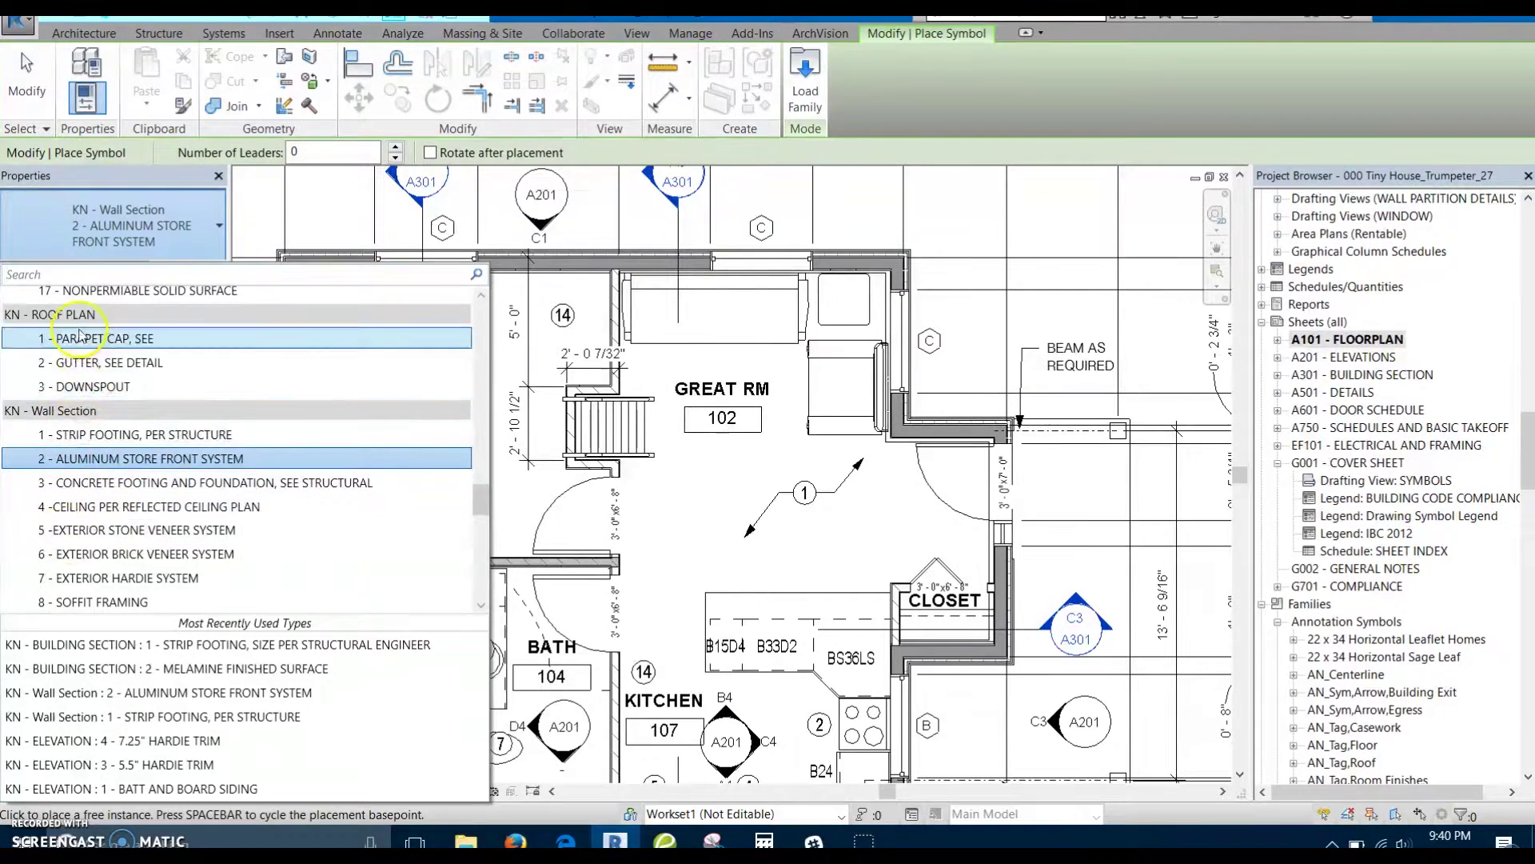
scroll(78, 336, up, 2)
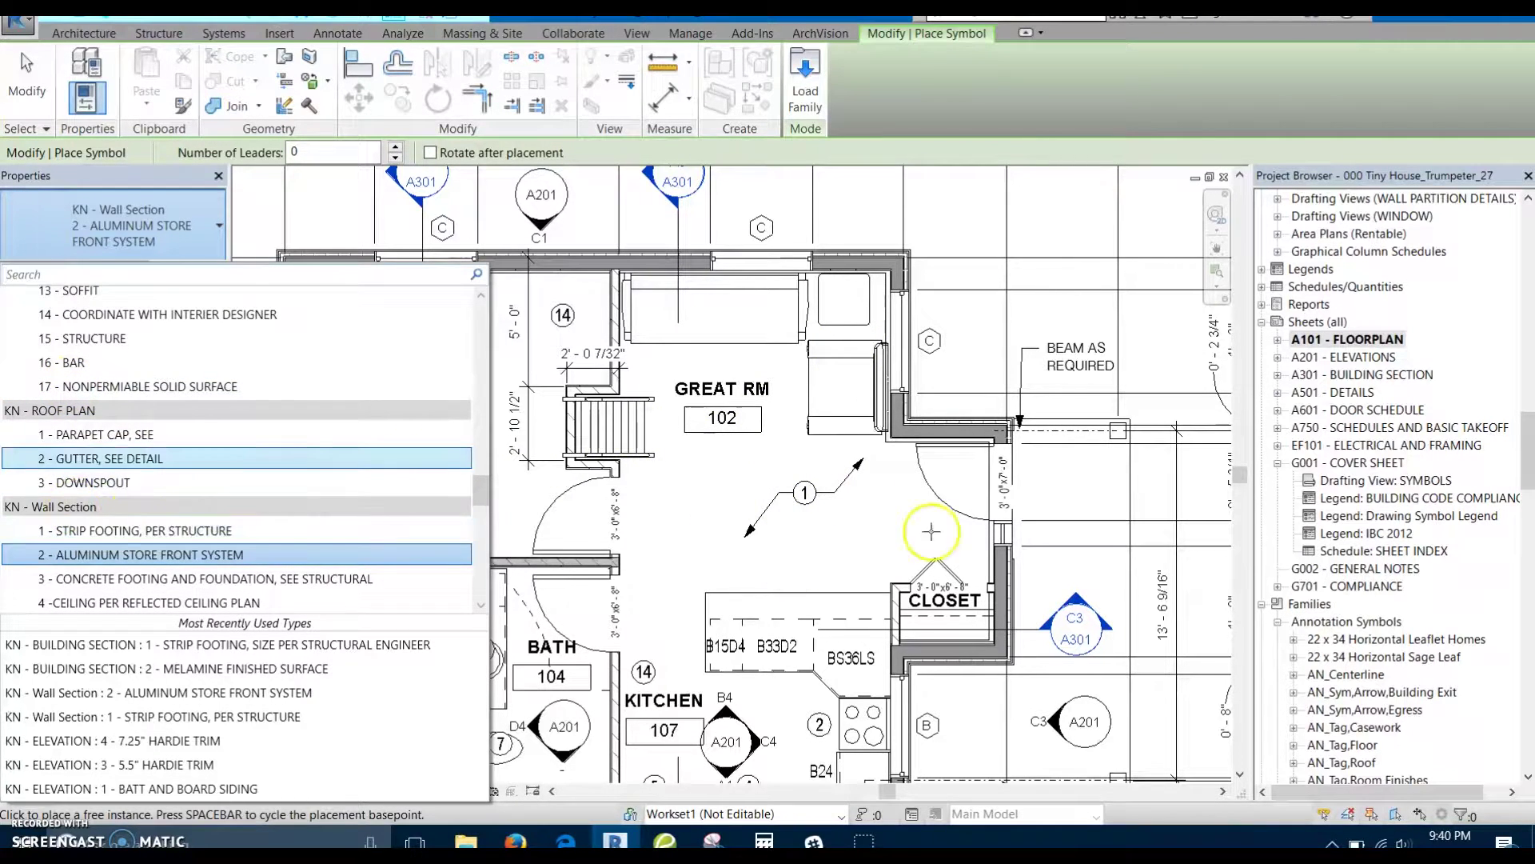
scroll(224, 470, up, 4)
scroll(216, 470, up, 10)
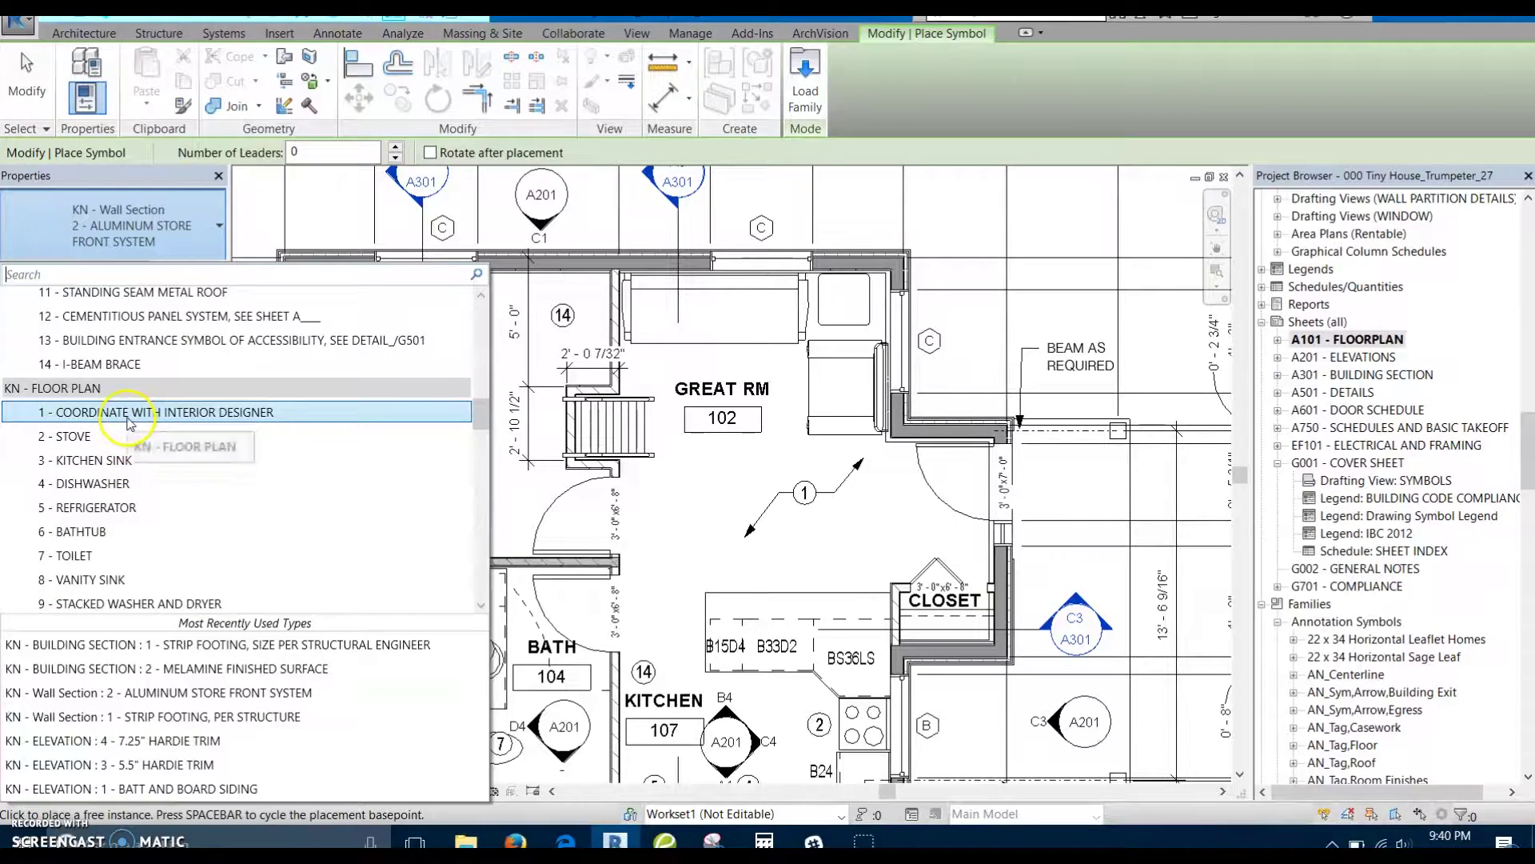
click(125, 439)
middle_drag(634, 490, 485, 289)
scroll(694, 542, up, 5)
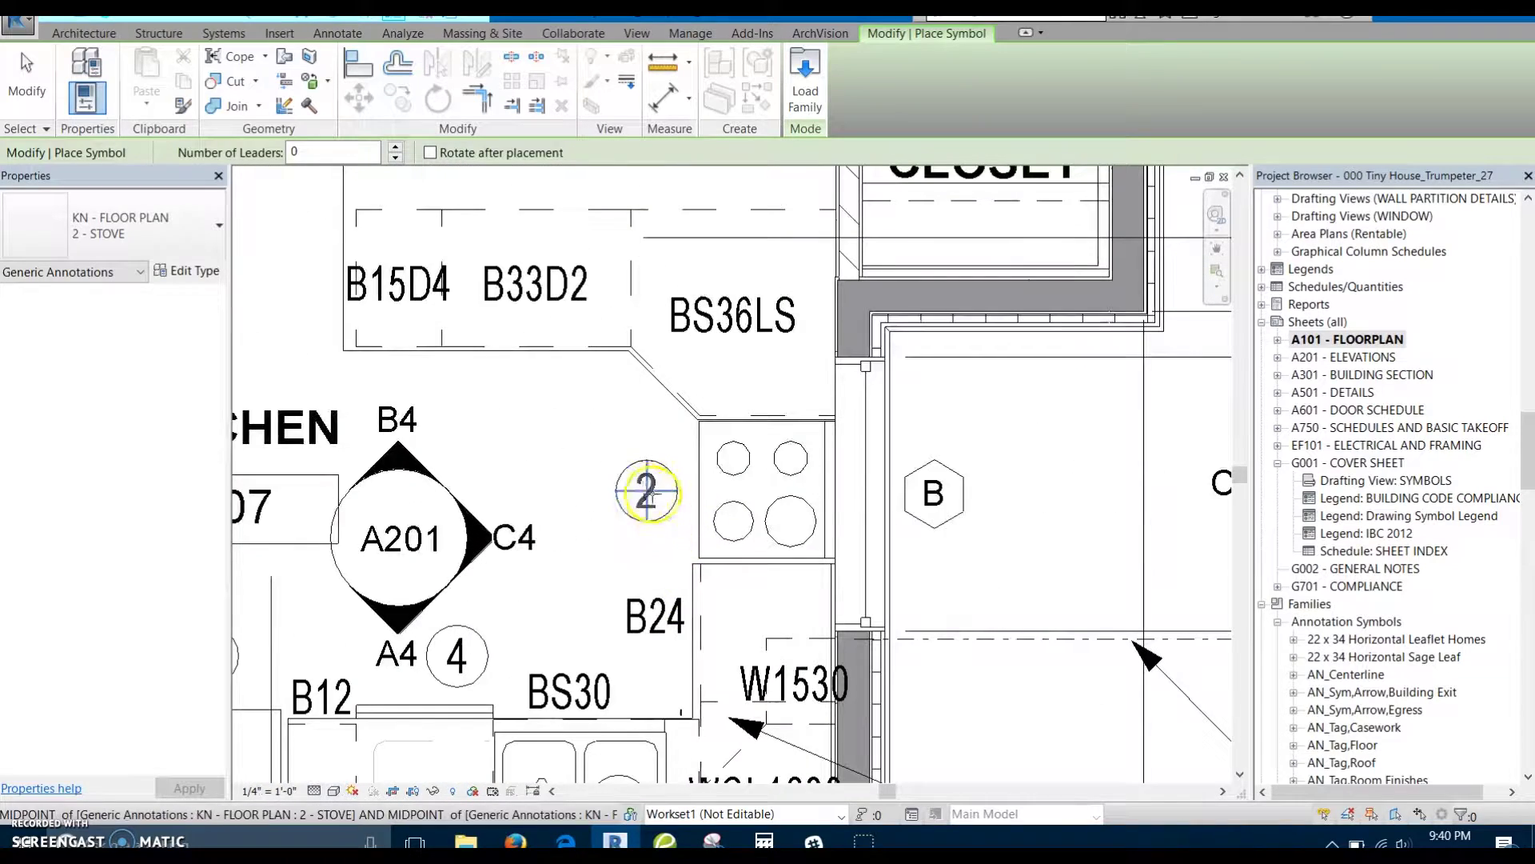
click(646, 489)
key(Escape)
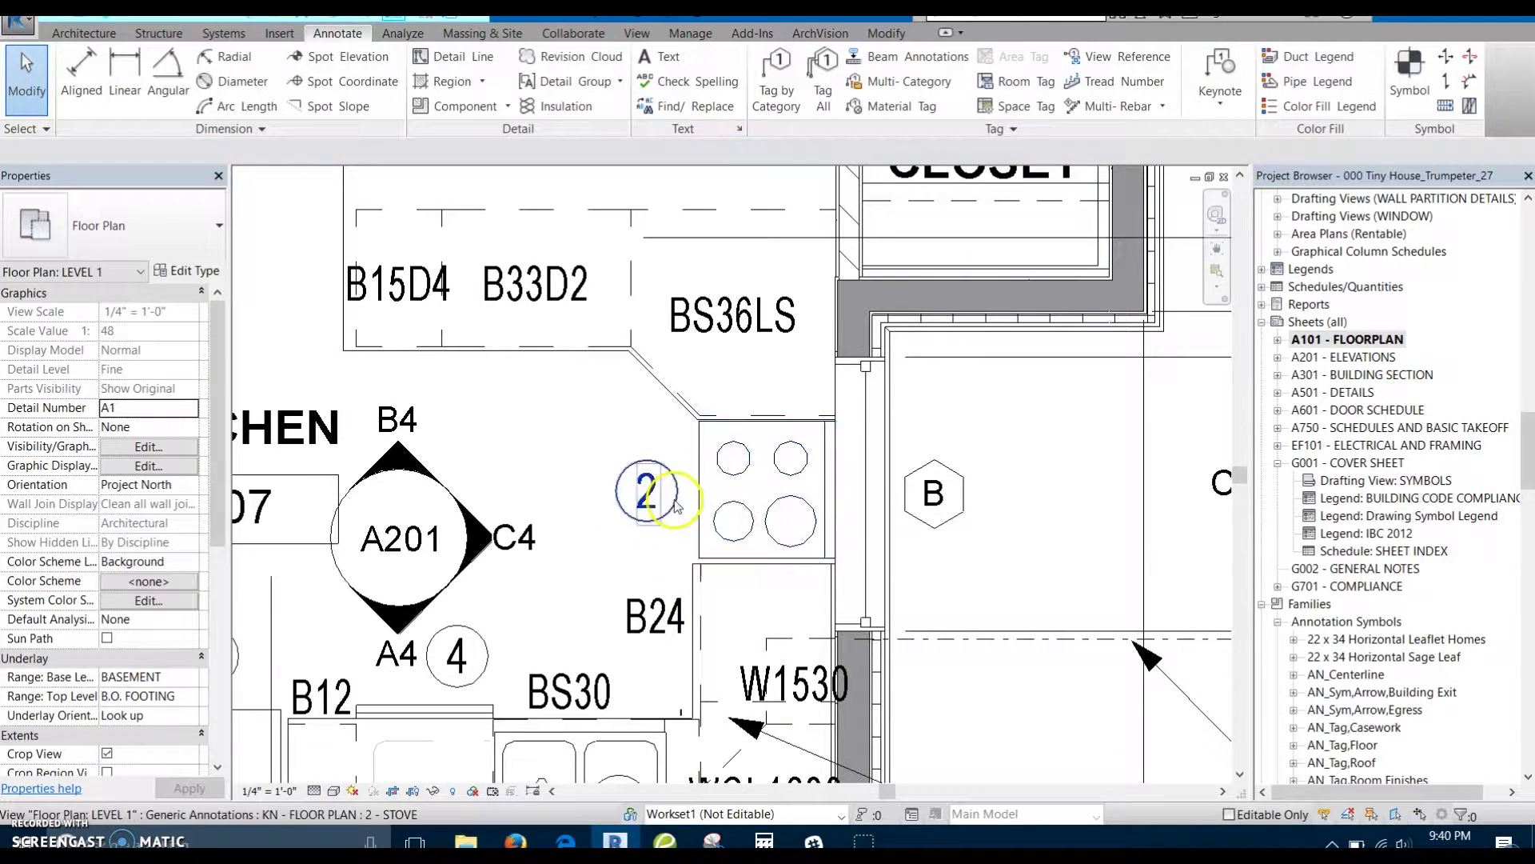
Step: Open the stove keynote's type properties, check the type list and try to rename the type with the name 2 - STOVE
click(634, 480)
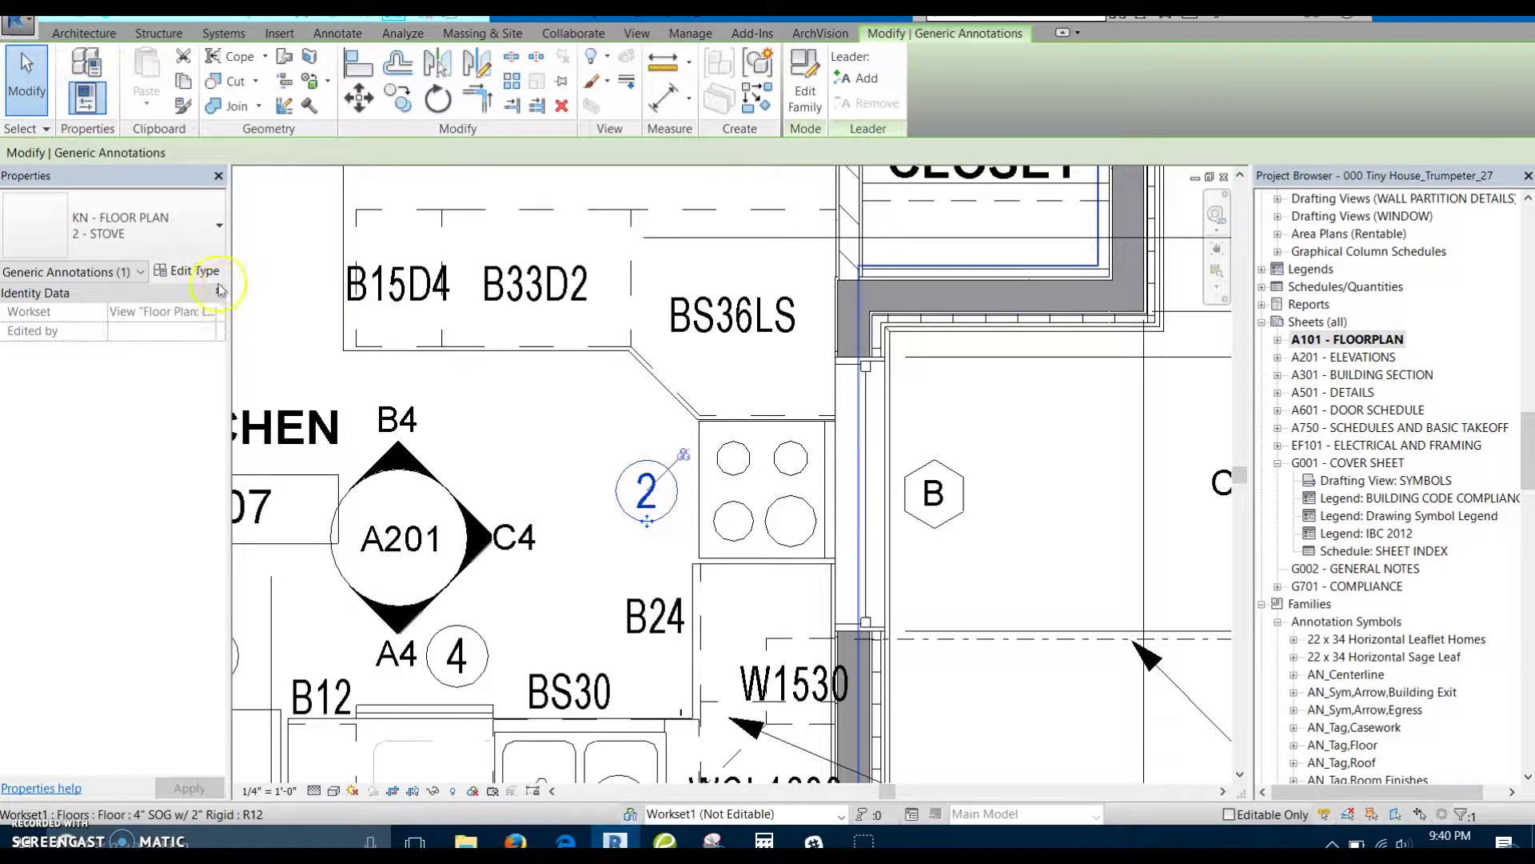
click(191, 272)
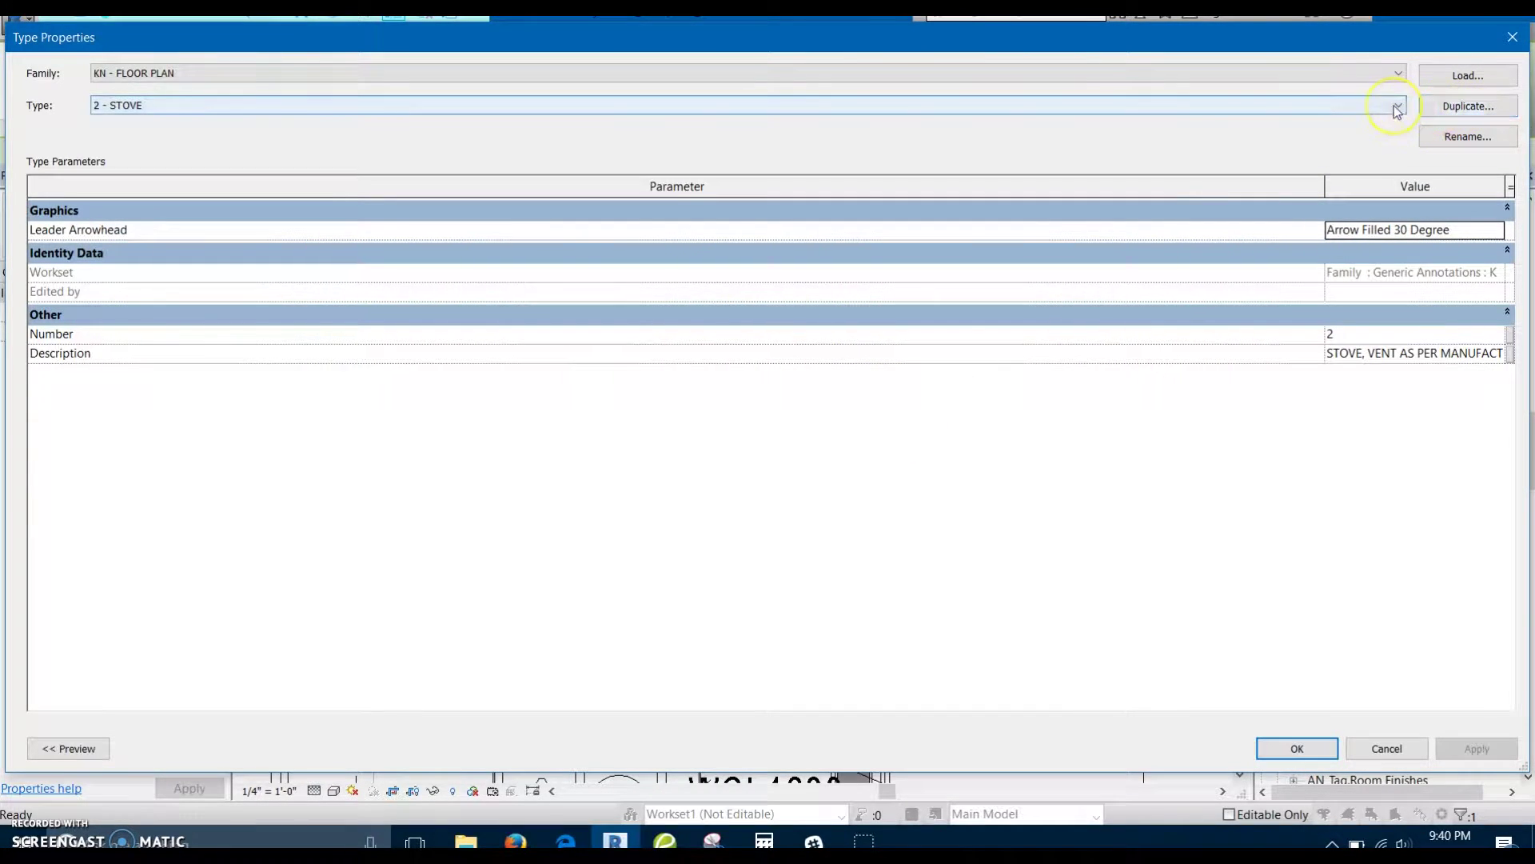
click(1401, 105)
click(1403, 105)
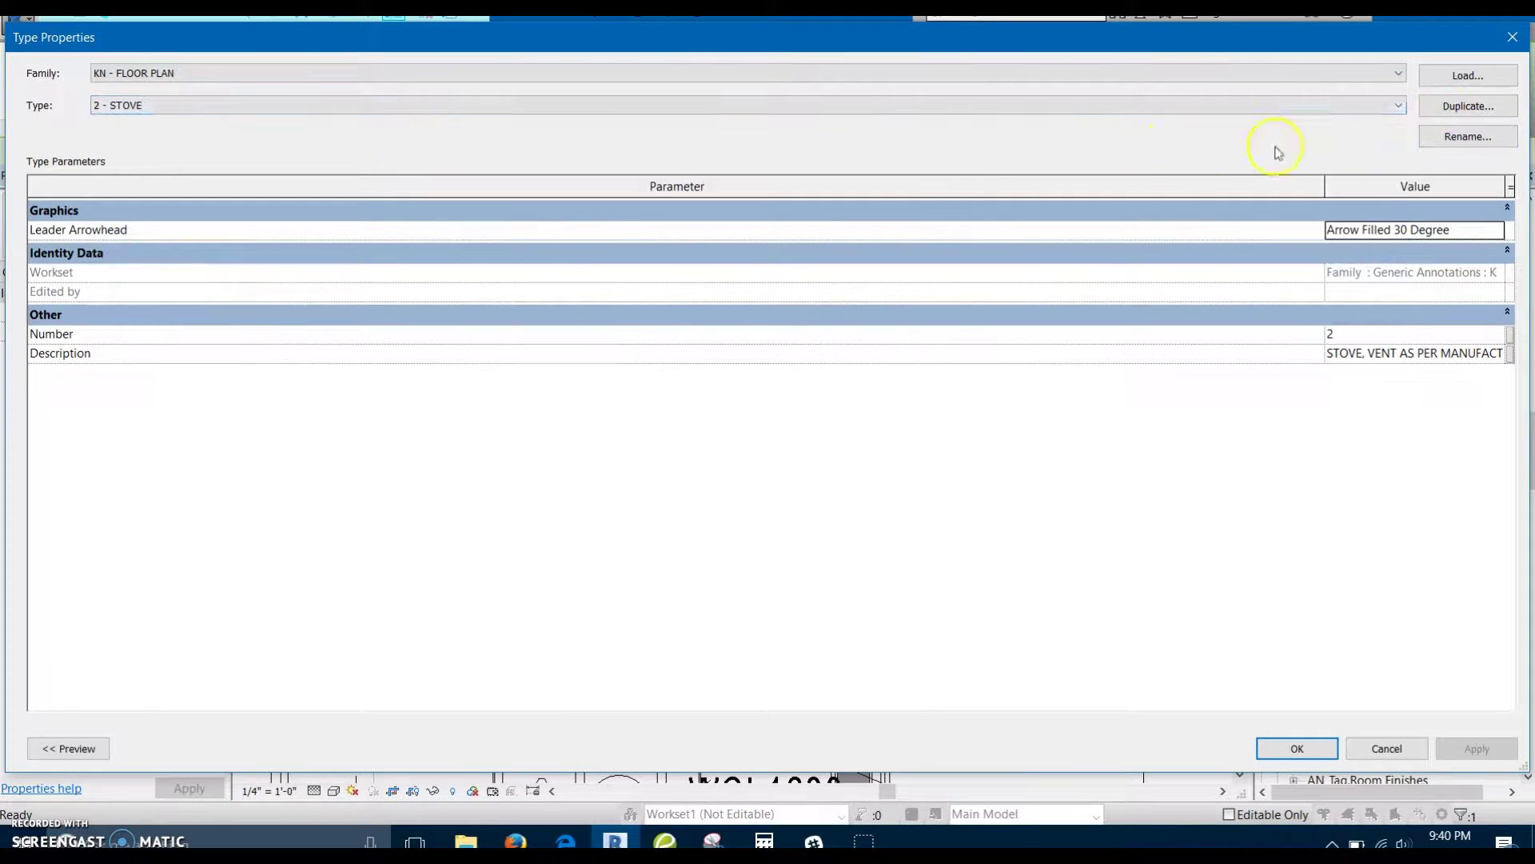
click(1467, 137)
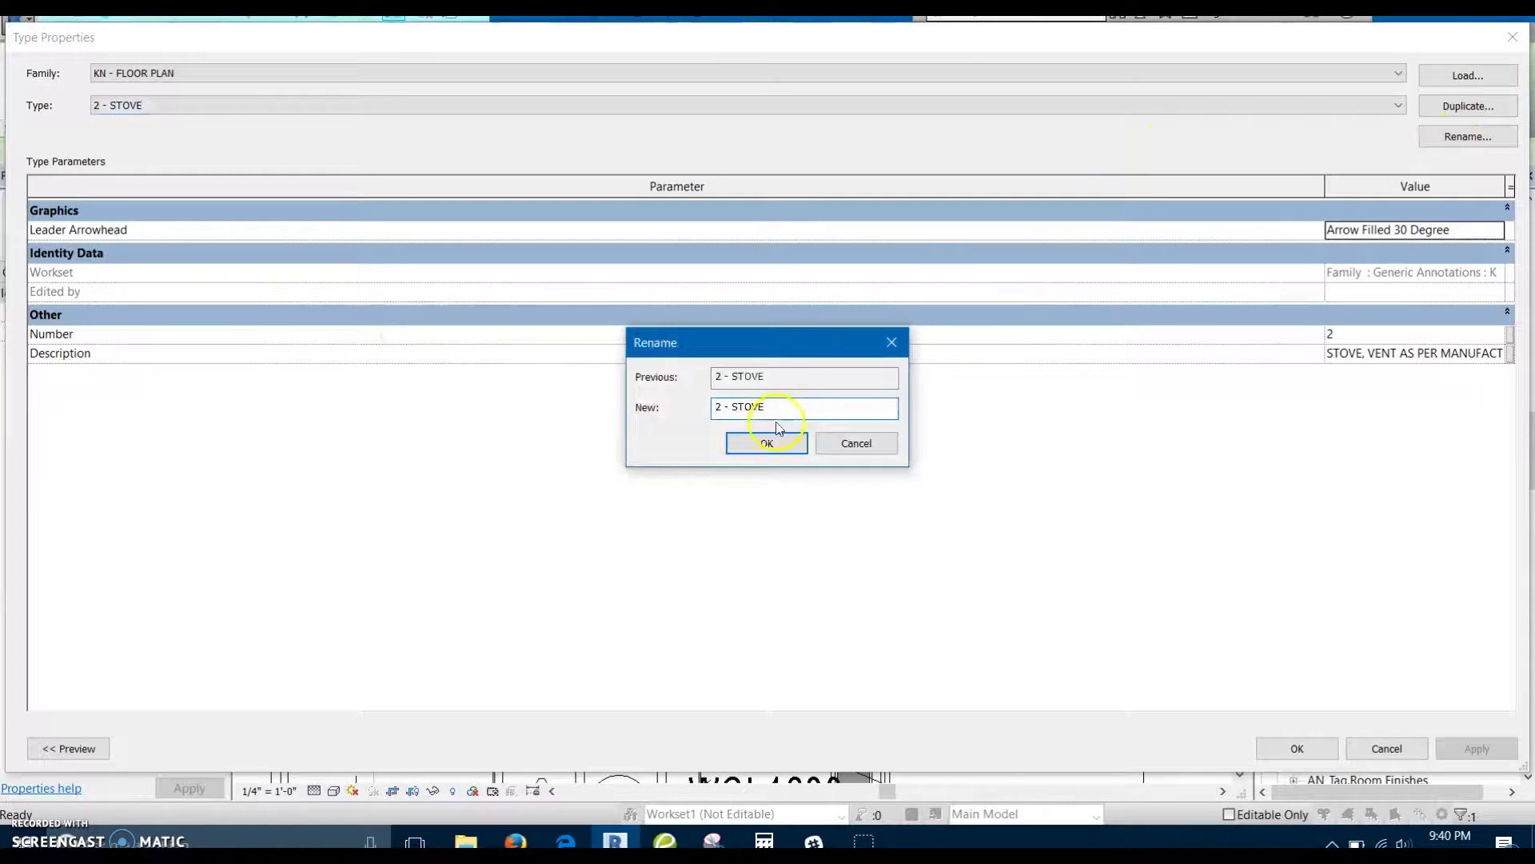
click(770, 436)
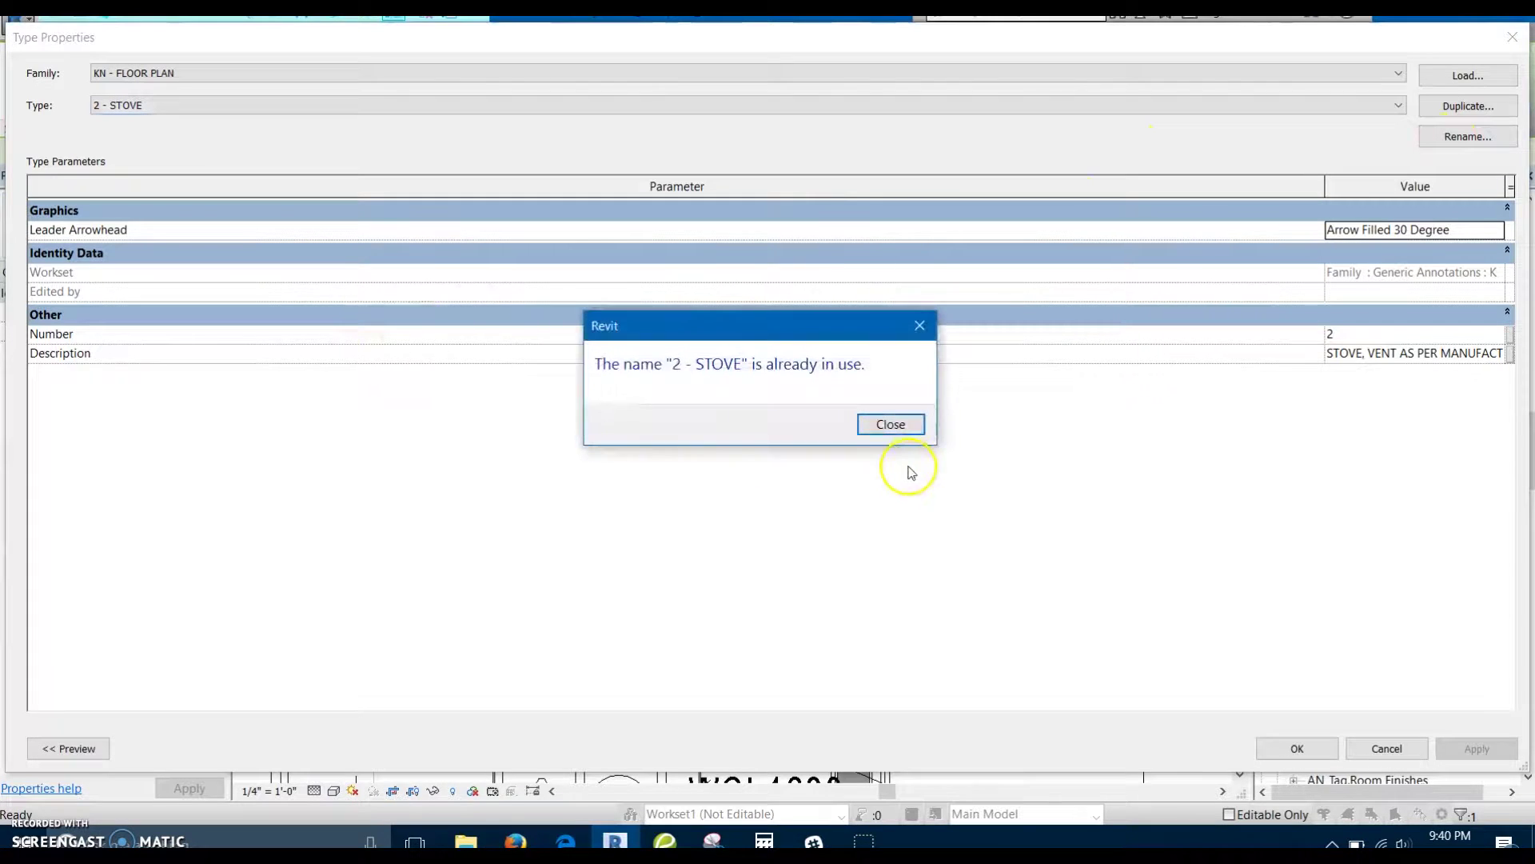
click(906, 429)
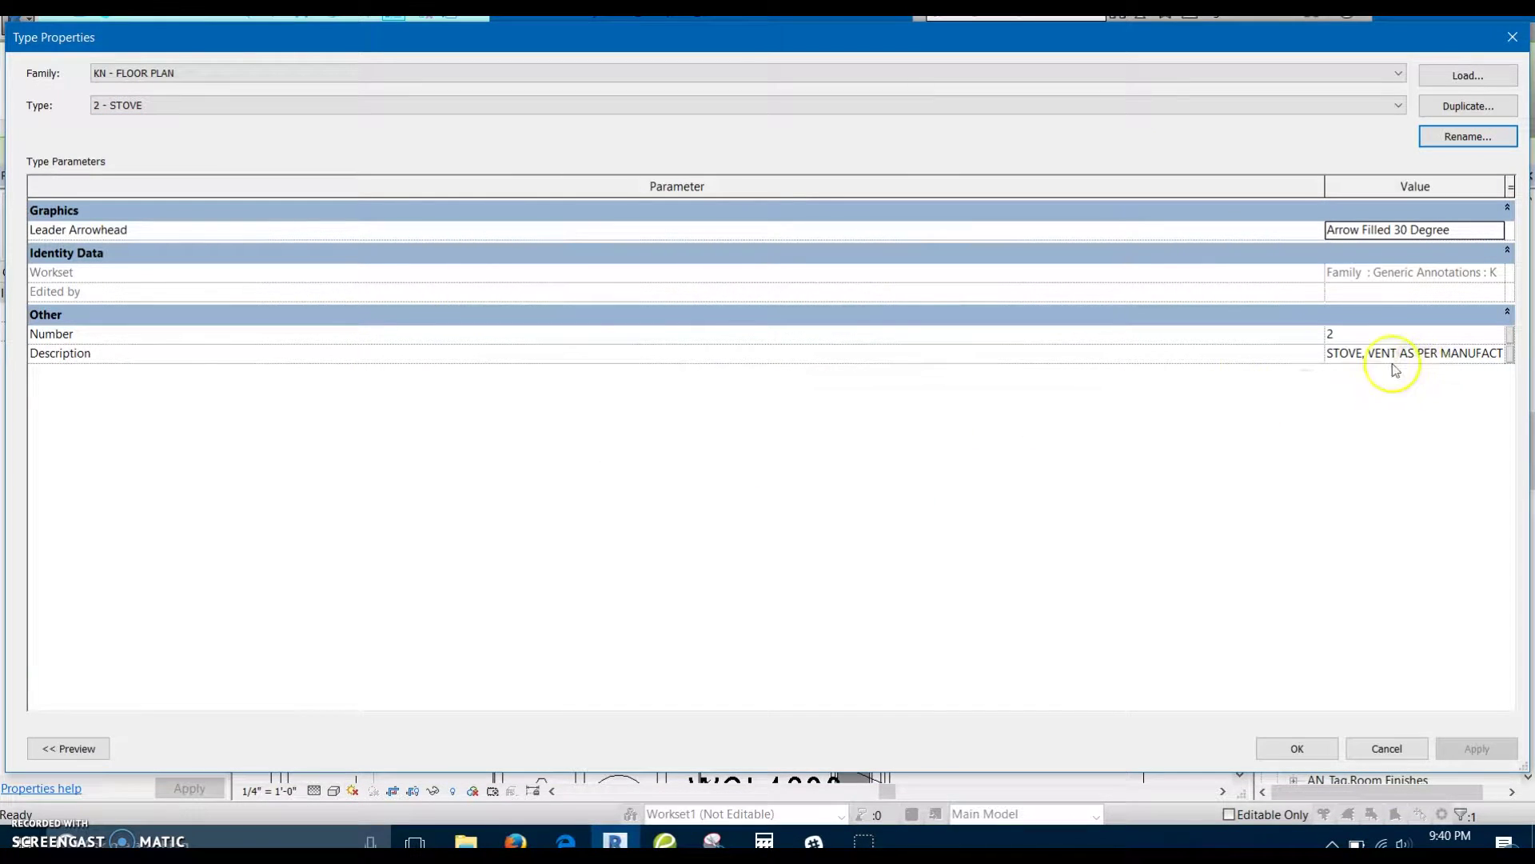
Step: Inspect the stove keynote type's Number and Description parameters, including the available descriptions, and close the type properties
click(1354, 336)
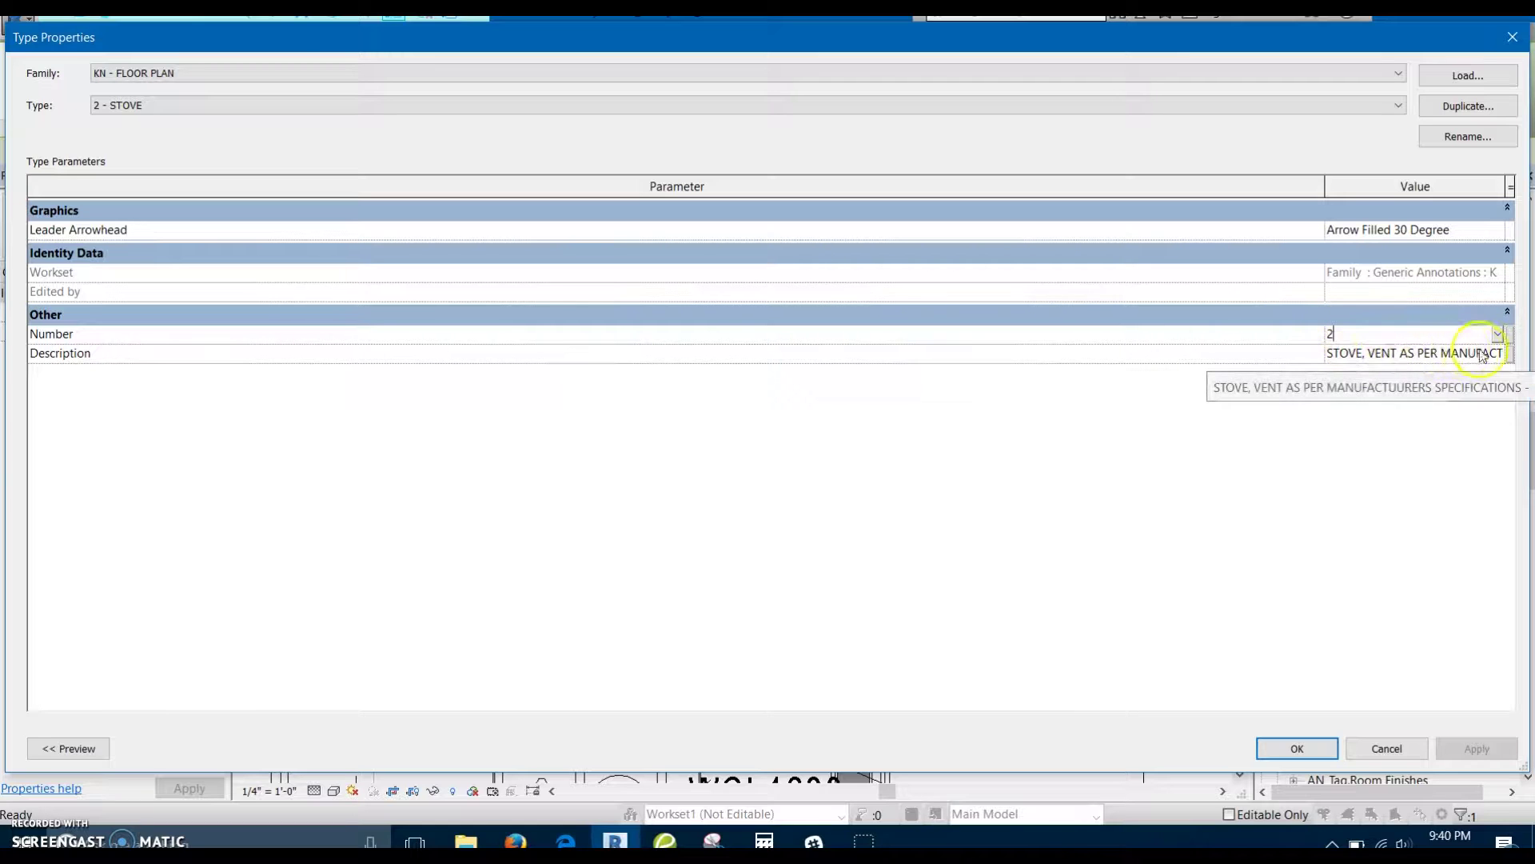
click(1399, 356)
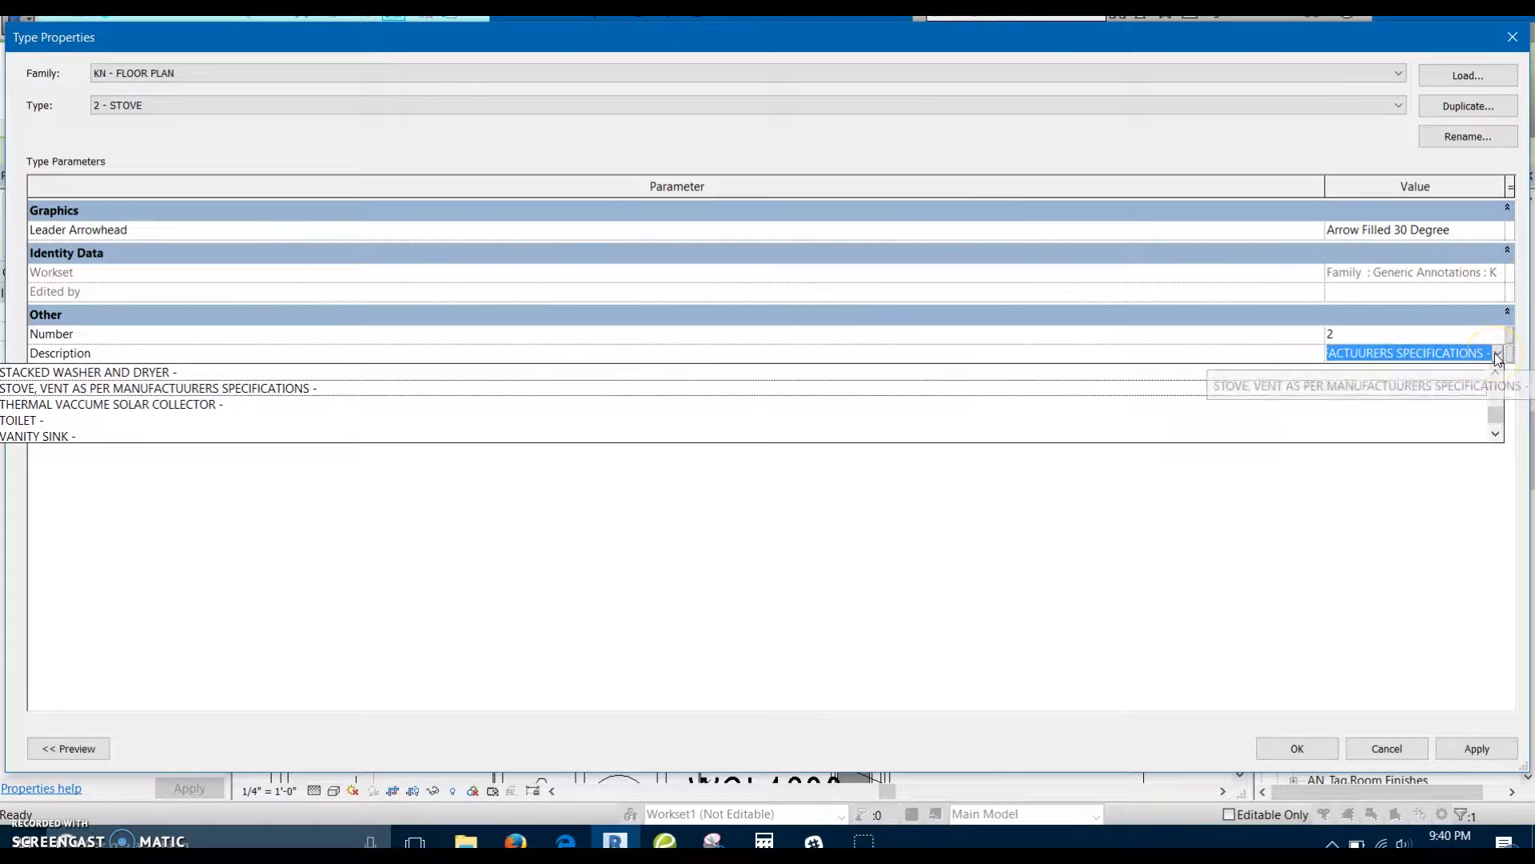
click(1469, 353)
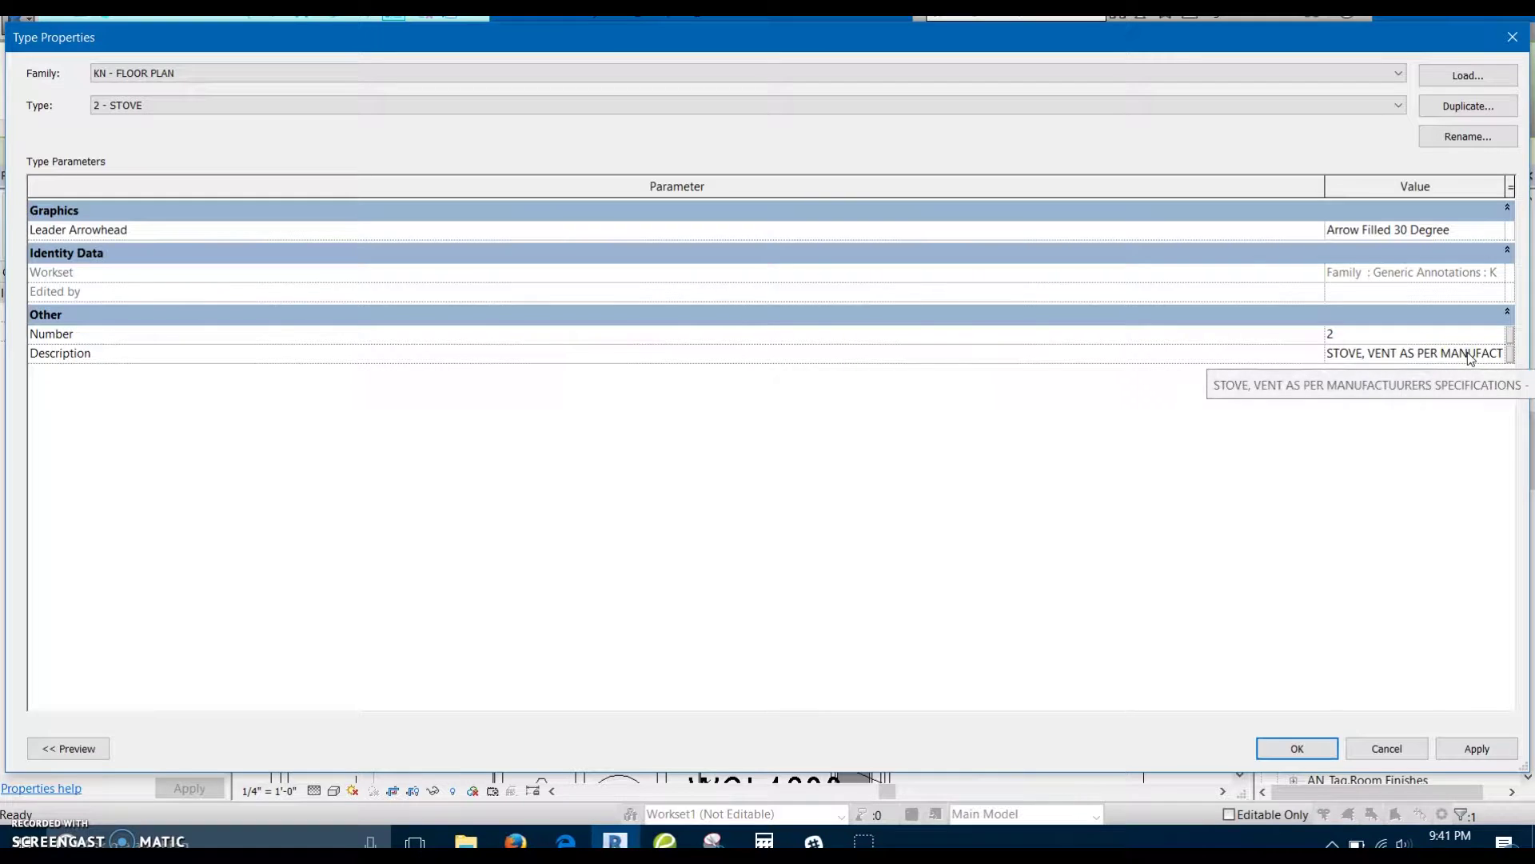
click(1297, 748)
Step: Add a leader to the stove keynote, point its arrow at the stove and deselect the keynote
middle_drag(982, 476, 1050, 552)
scroll(799, 535, down, 1)
middle_drag(756, 530, 695, 540)
scroll(717, 575, up, 1)
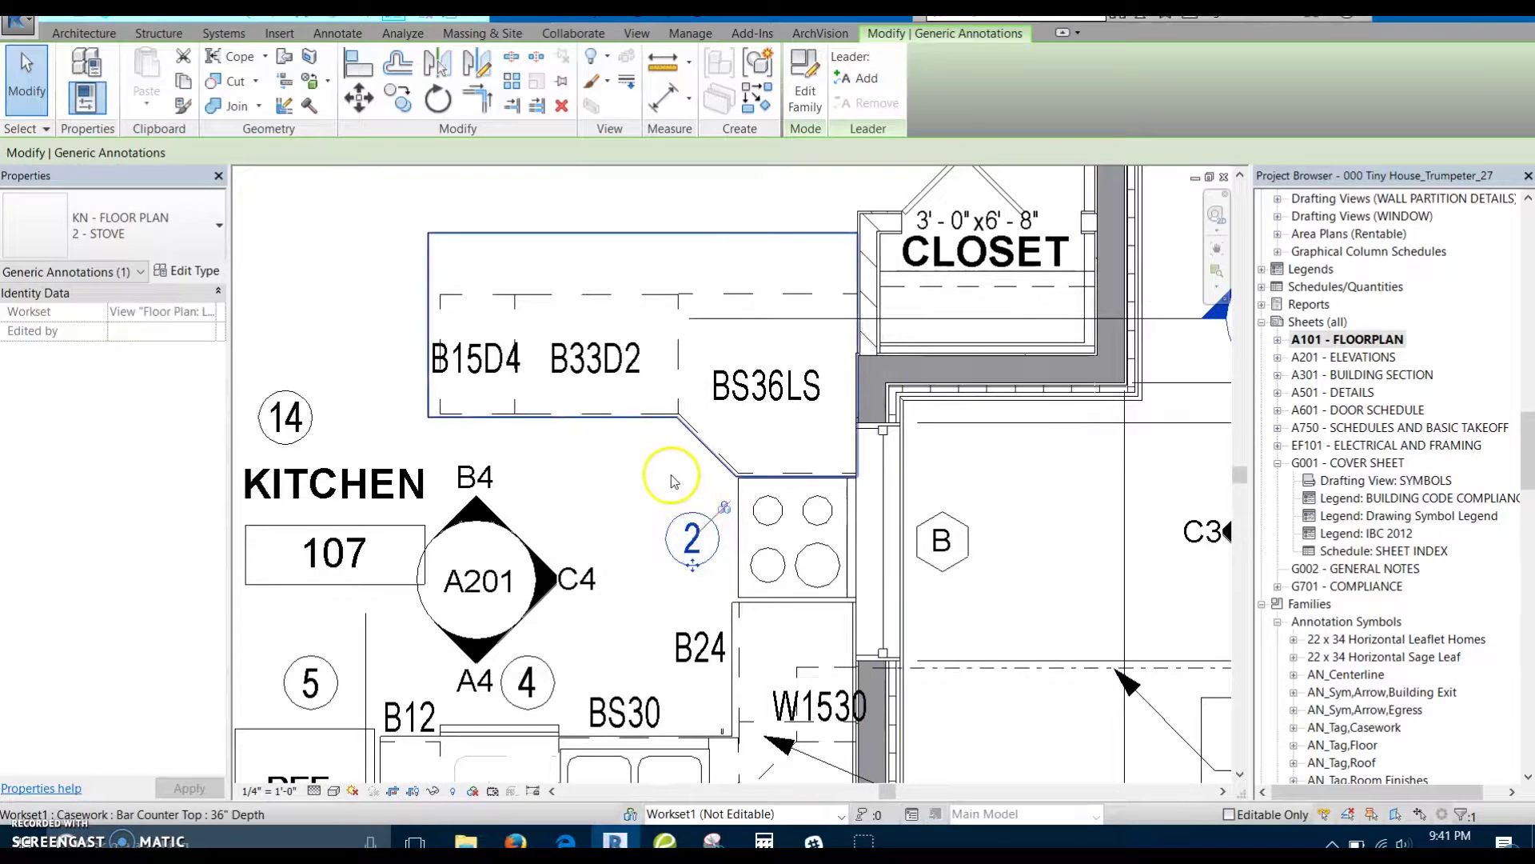
middle_drag(675, 480, 686, 456)
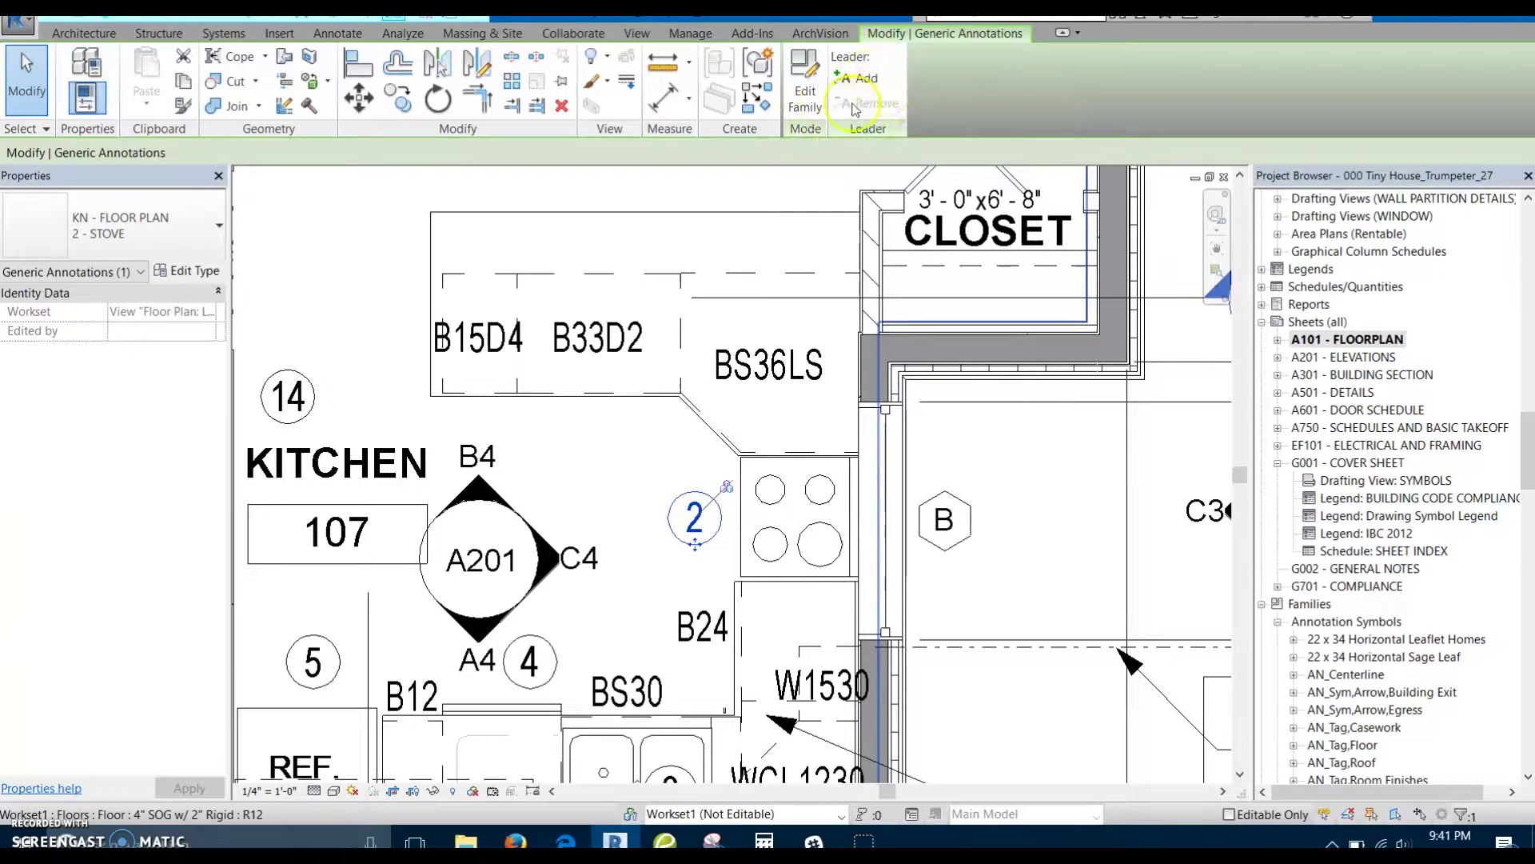
click(859, 78)
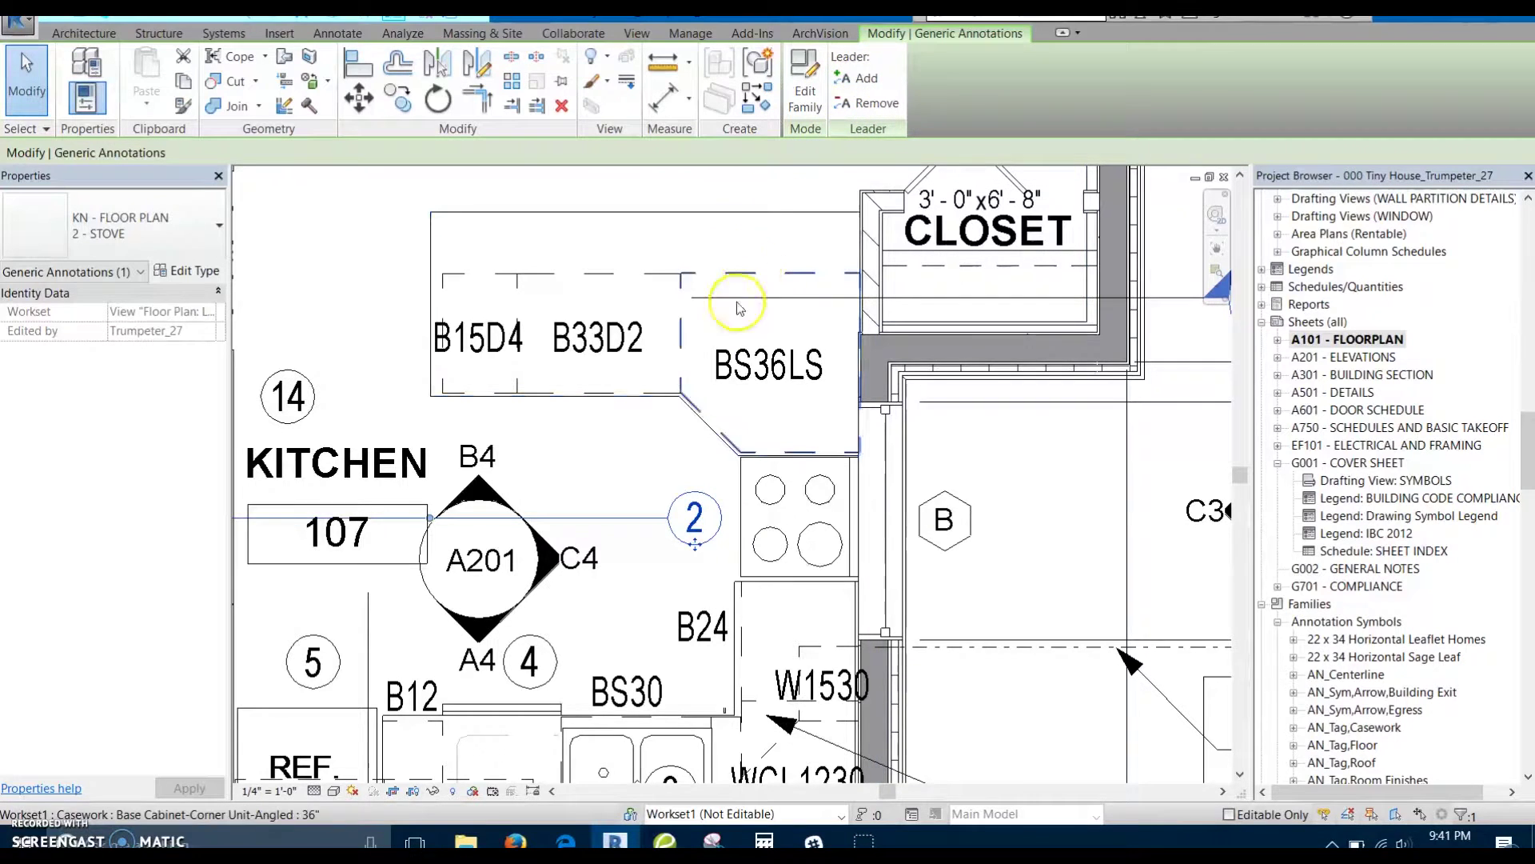
middle_drag(708, 387, 784, 376)
drag(266, 507, 840, 507)
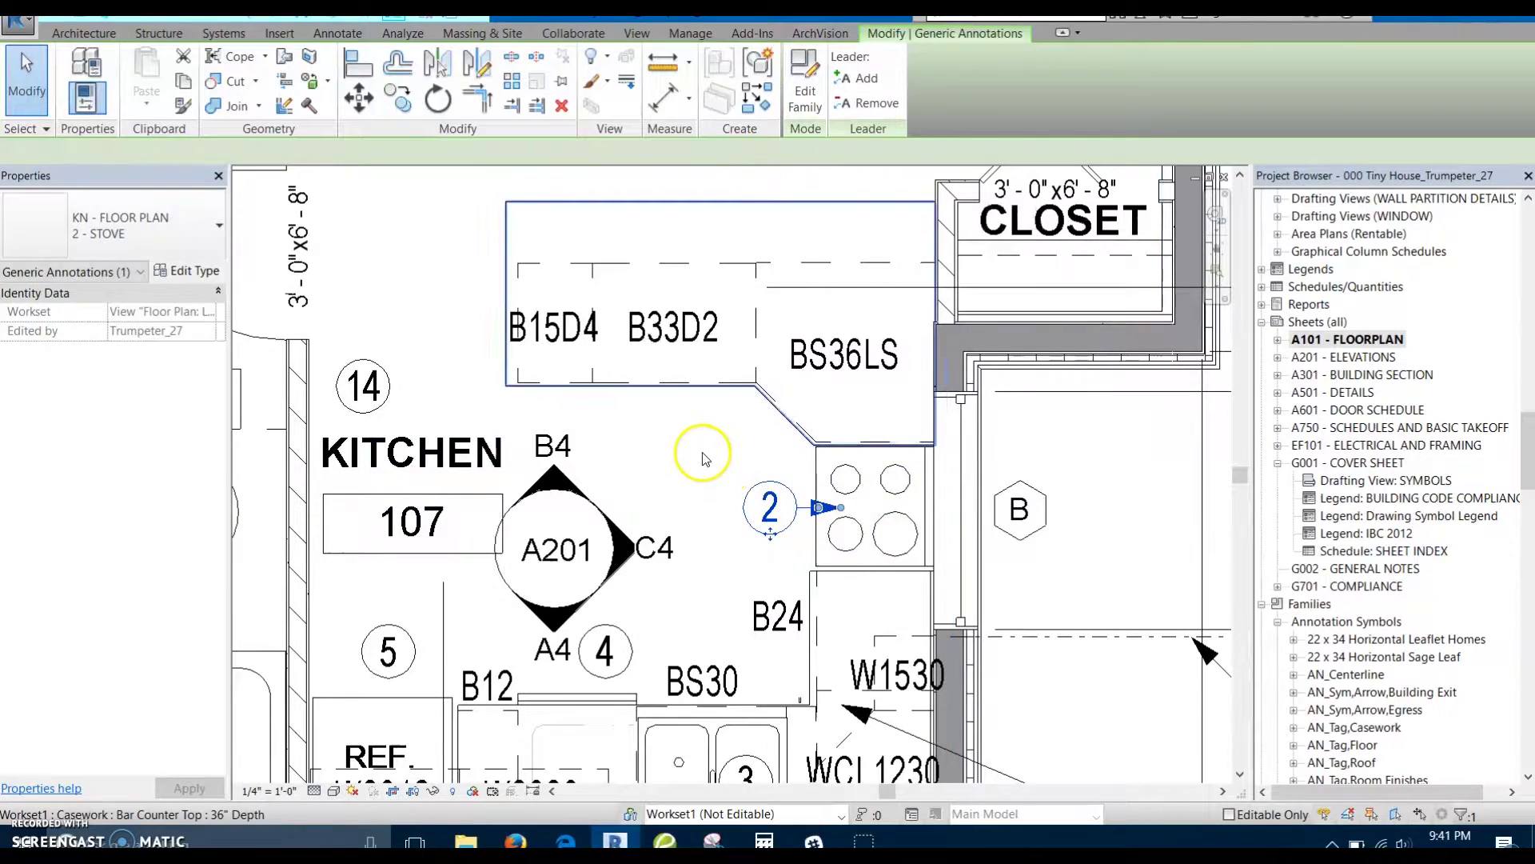
click(702, 455)
scroll(702, 454, down, 1)
middle_drag(734, 467, 674, 464)
click(664, 460)
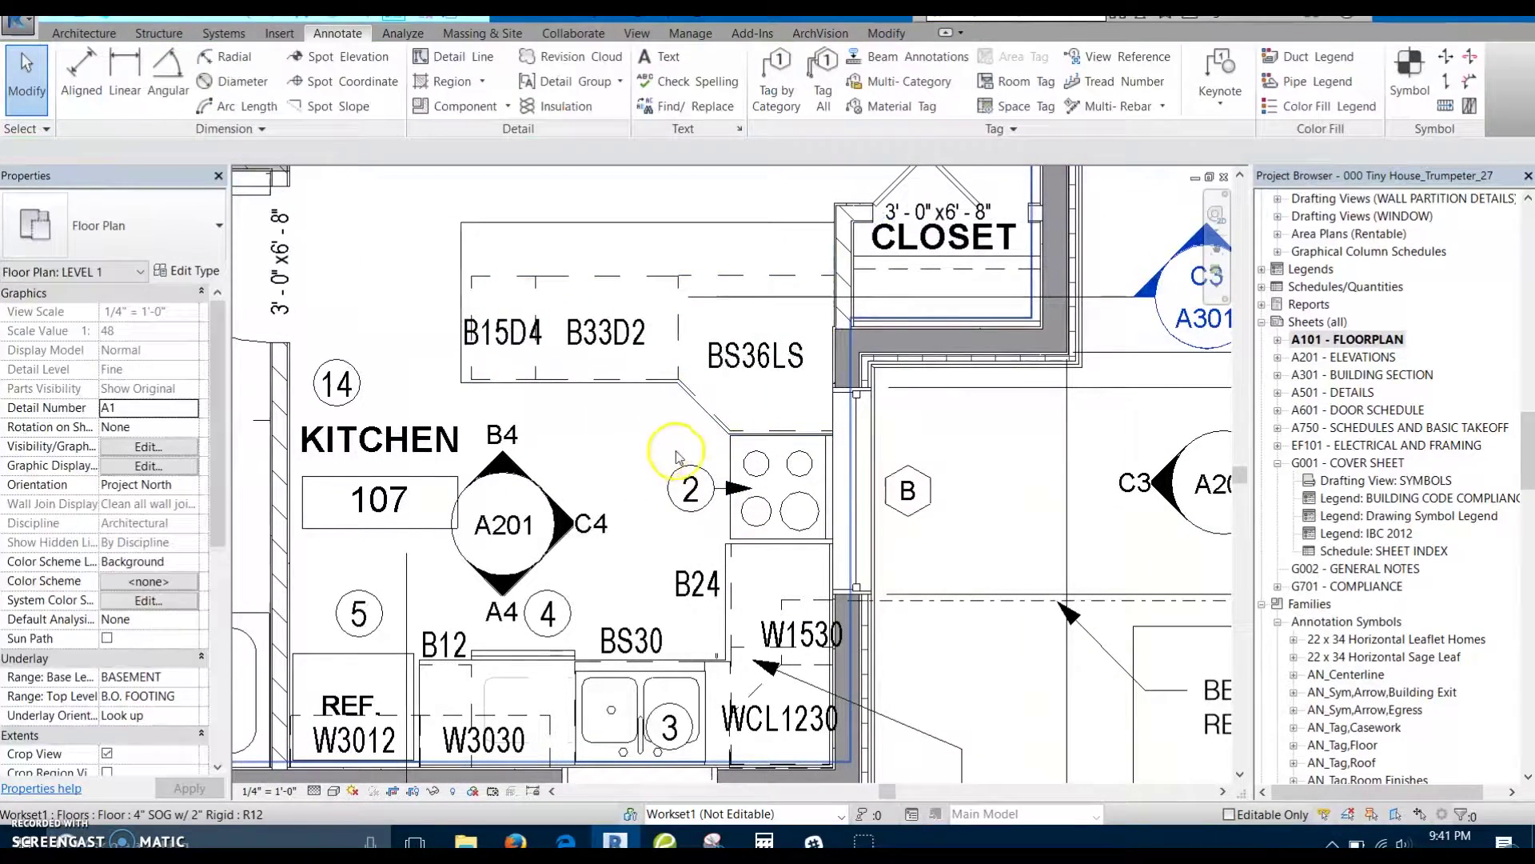
Step: Leave the Level 1 plan view and examine the KEYNOTE - FLOOR PLAN list in the title block of sheet A101
click(695, 494)
scroll(696, 493, down, 2)
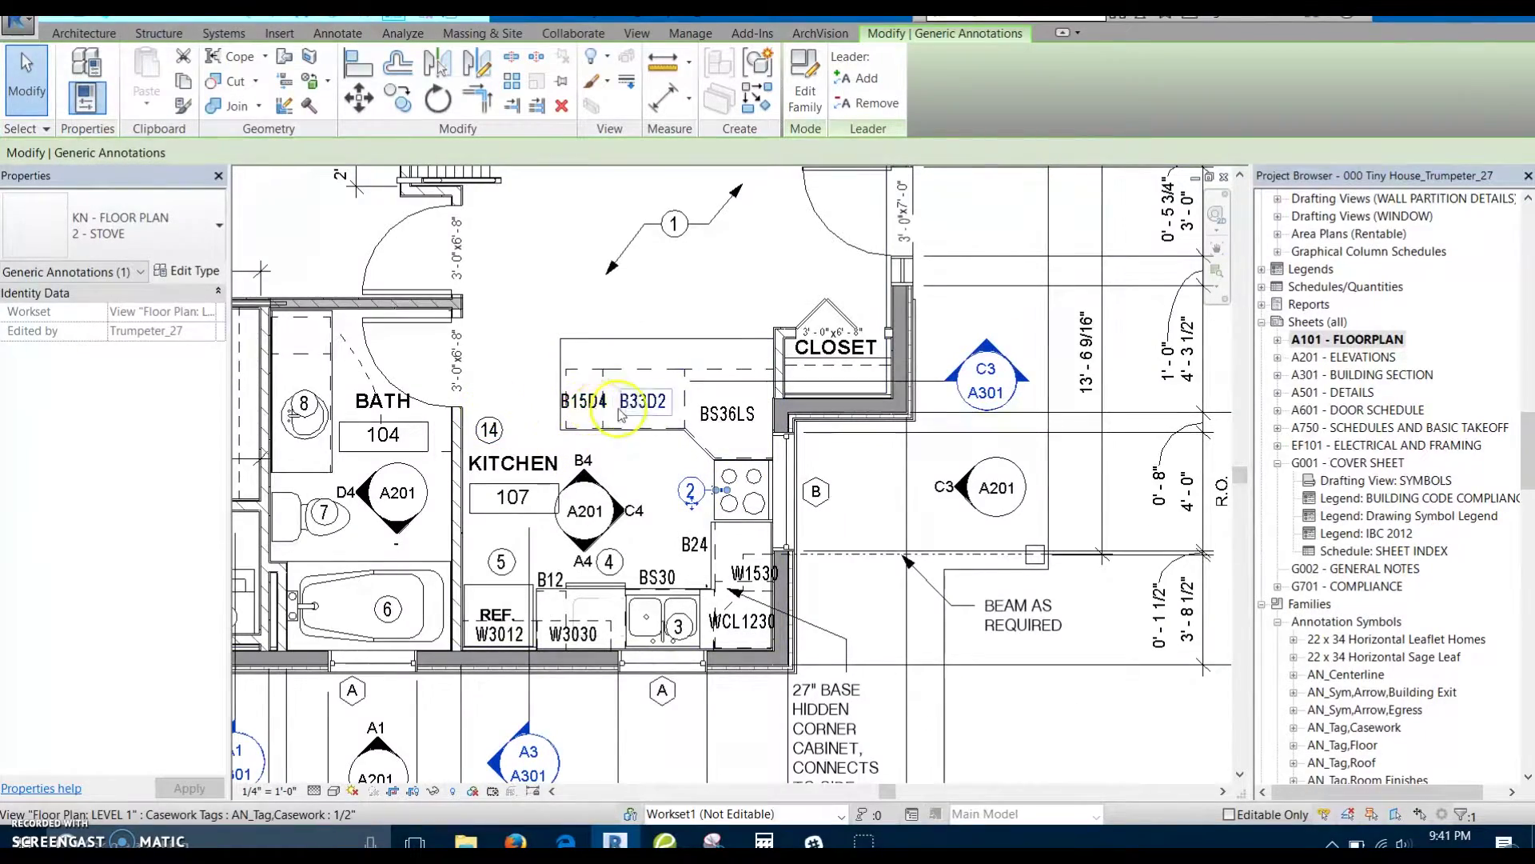
scroll(640, 408, down, 2)
middle_drag(666, 460, 604, 468)
scroll(951, 448, down, 2)
middle_drag(987, 456, 612, 512)
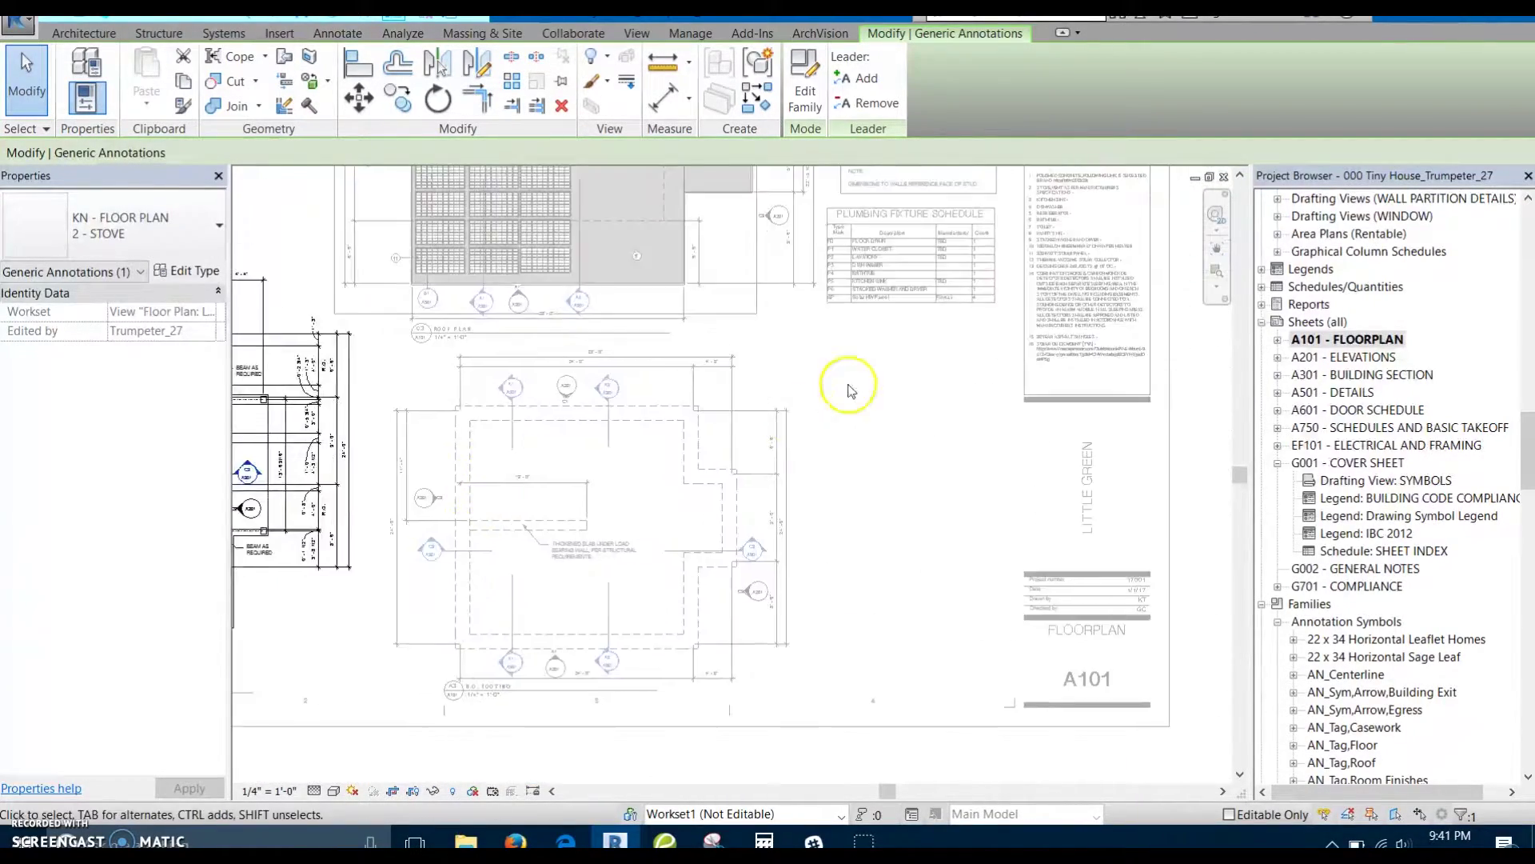
middle_drag(1059, 244, 705, 451)
scroll(748, 443, up, 2)
scroll(652, 388, up, 1)
key(Escape)
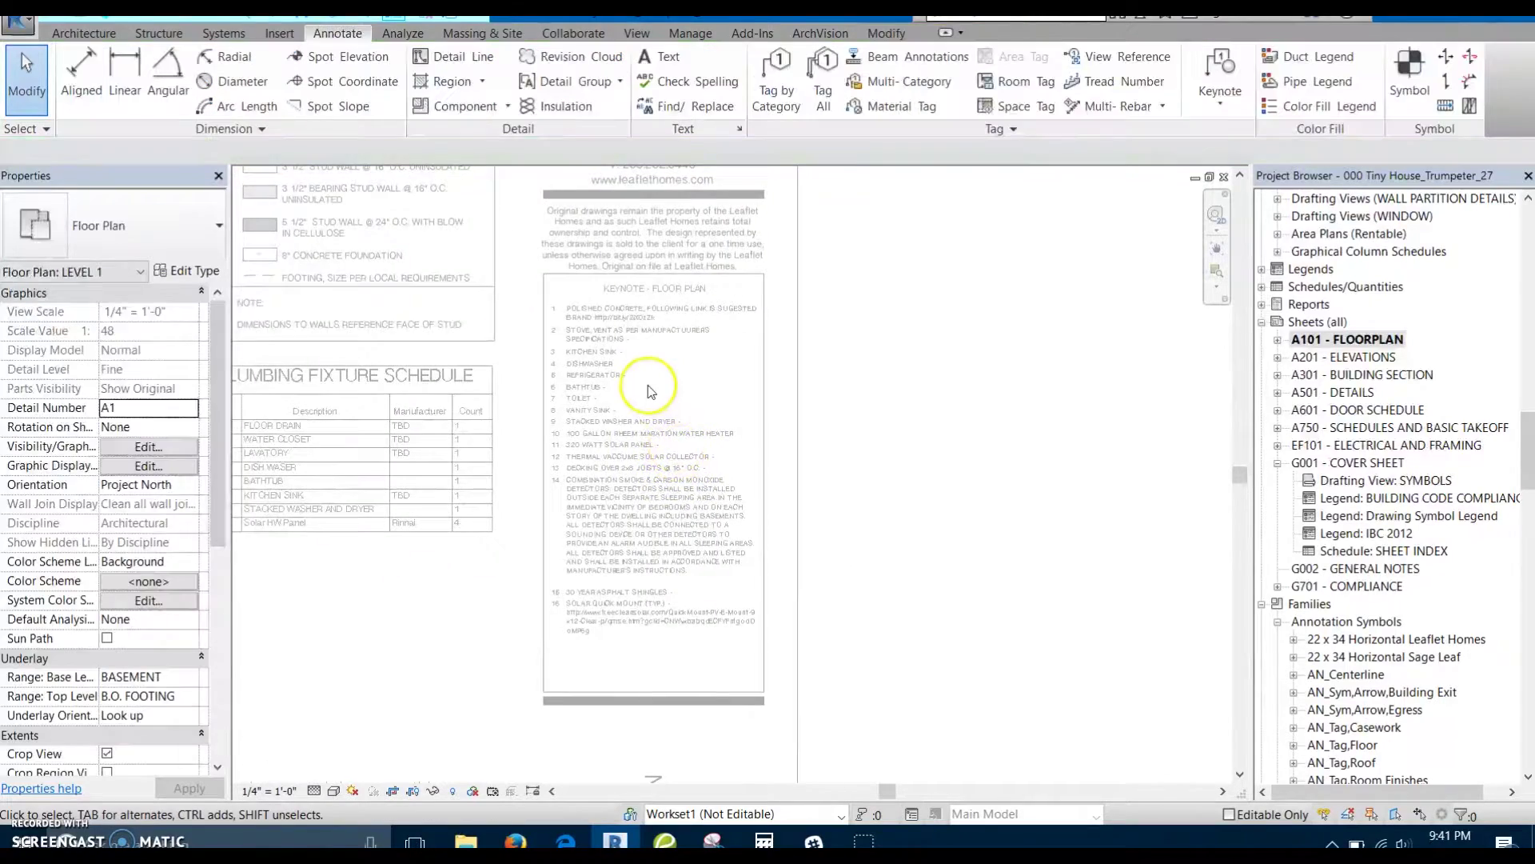
scroll(646, 386, up, 3)
scroll(646, 386, down, 1)
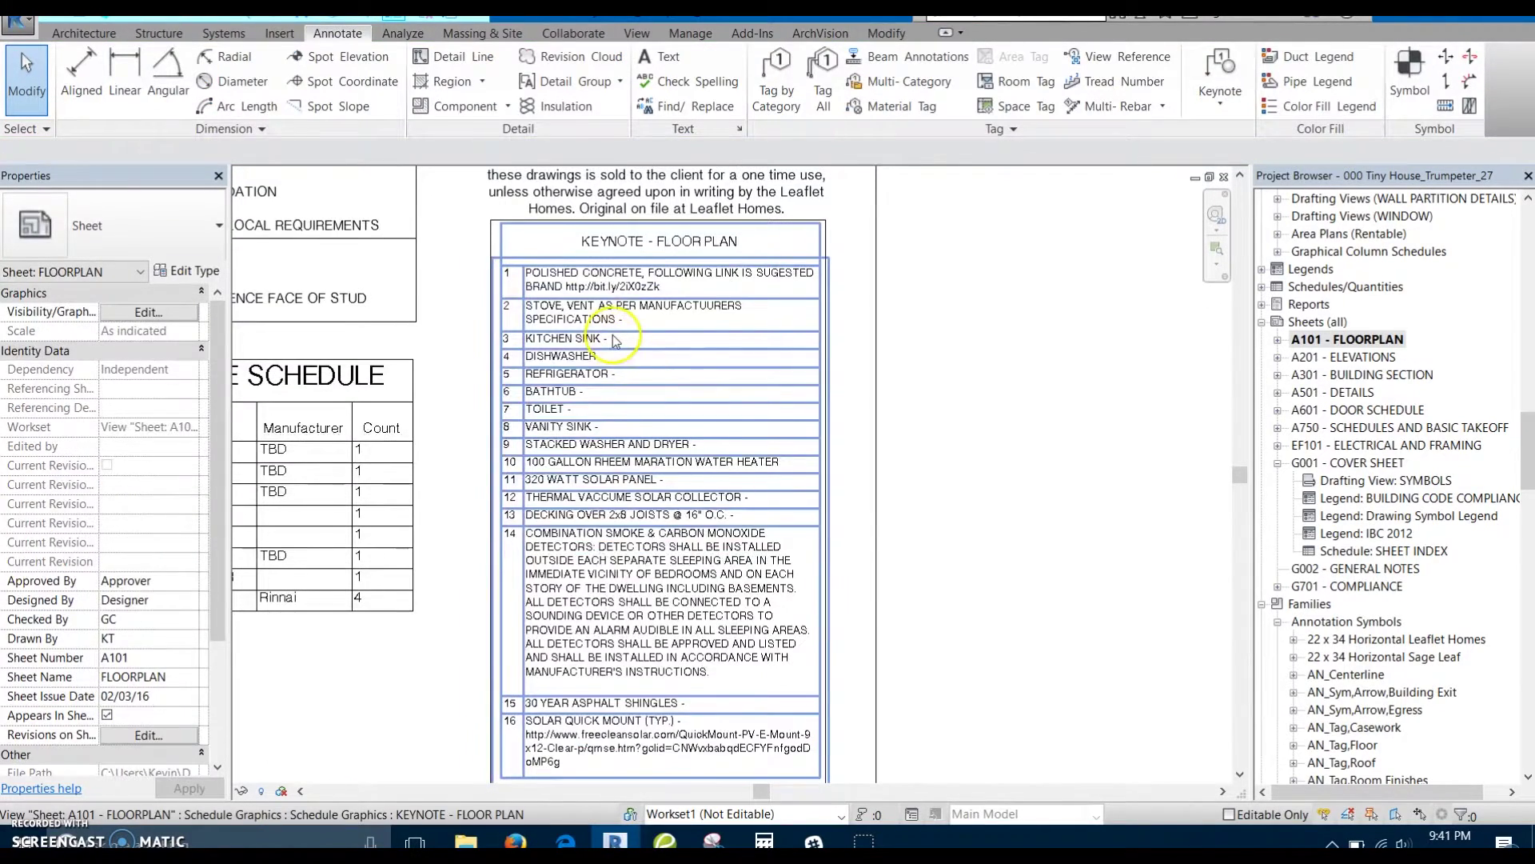
Step: Open the KEYNOTE - FLOOR PLAN schedule, review its Note Block fields and close the schedule to return to the sheet
click(663, 351)
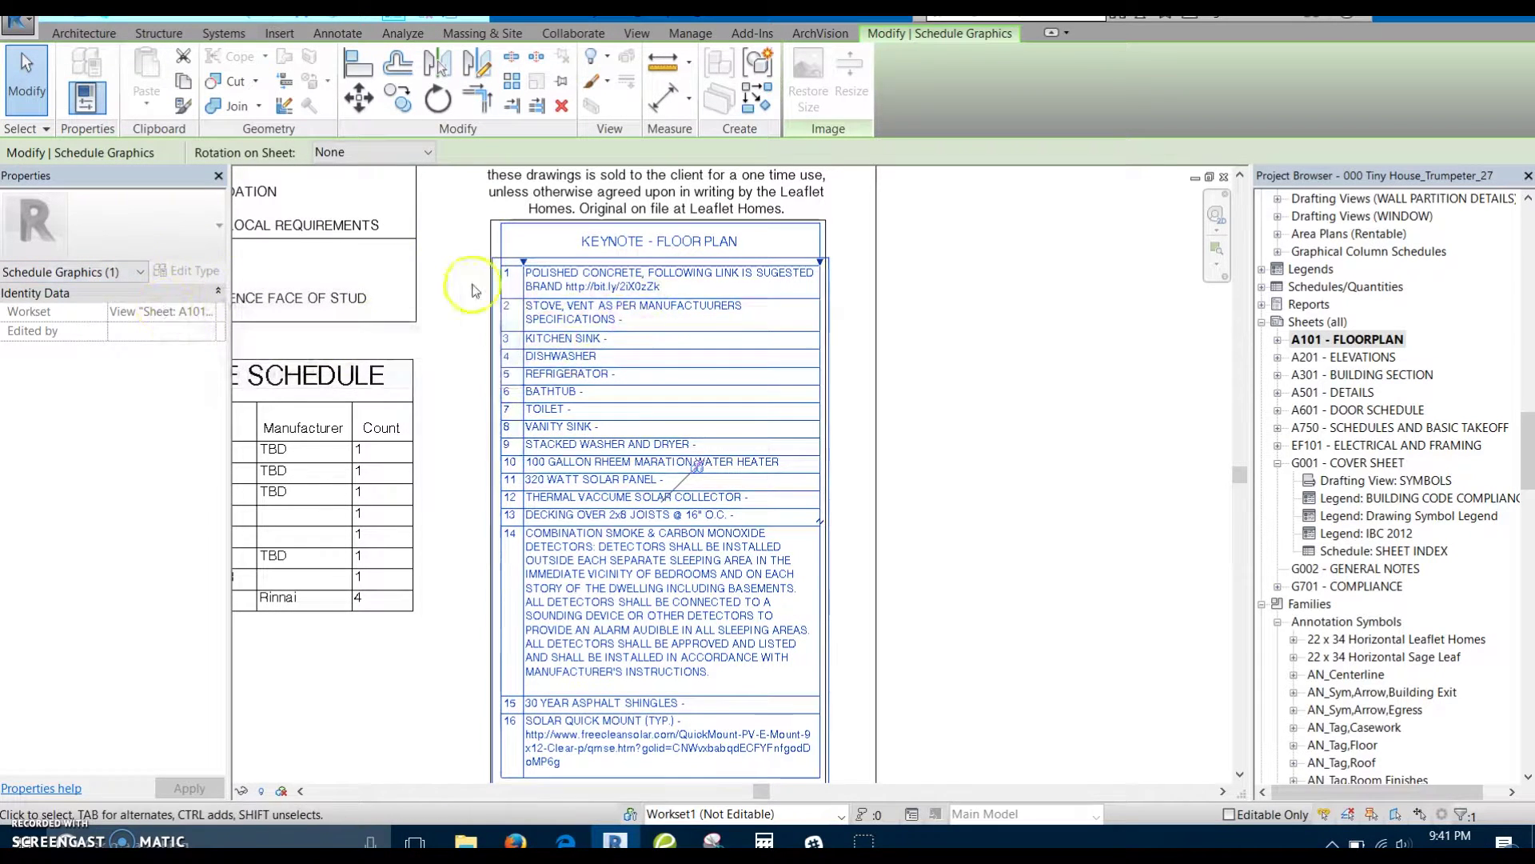
double_click(557, 305)
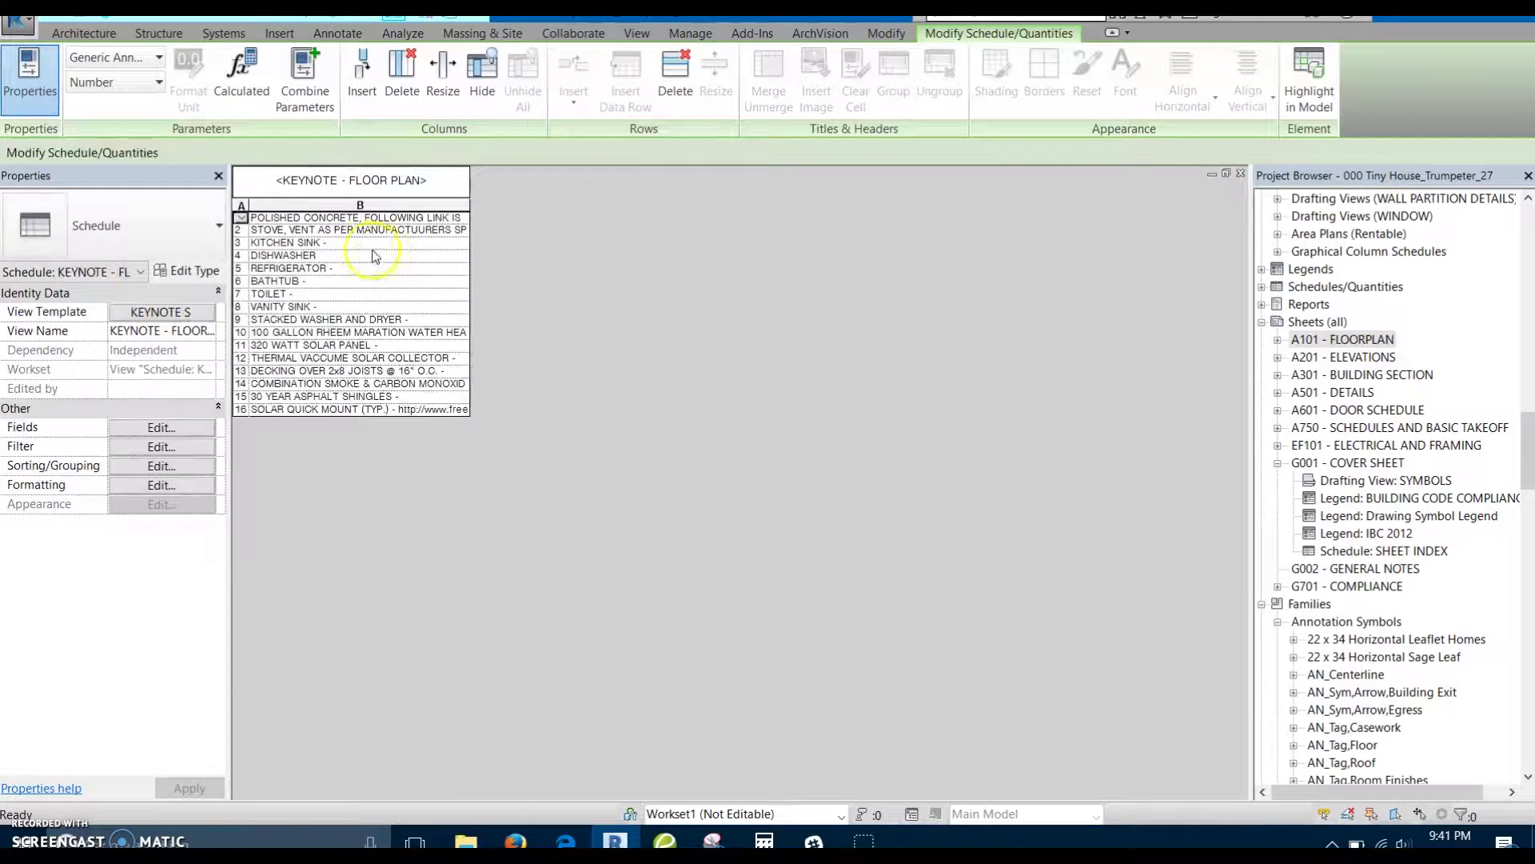
click(323, 217)
click(163, 427)
drag(252, 317, 426, 267)
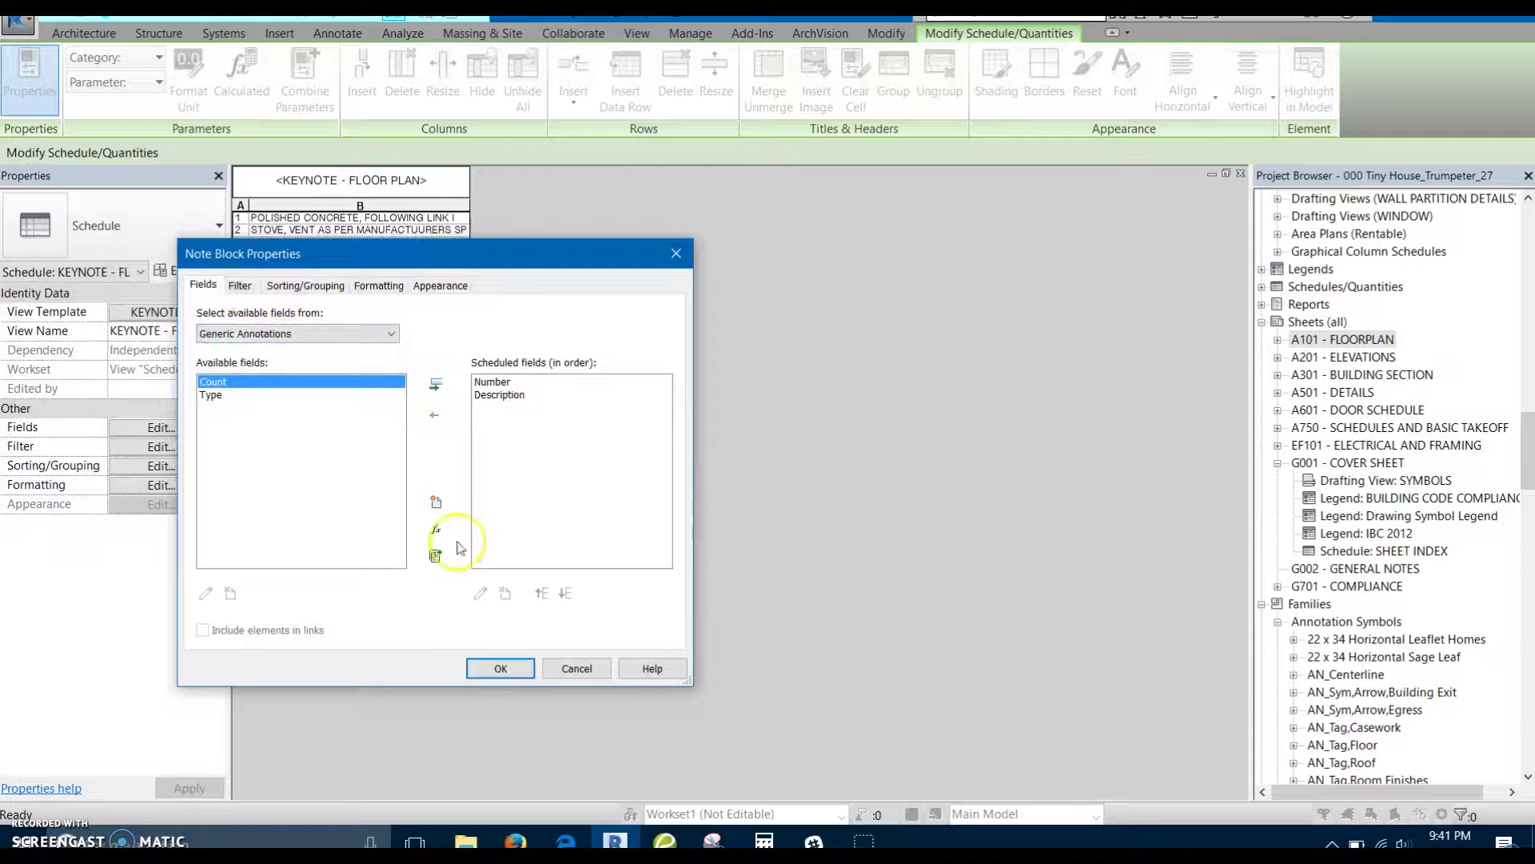
click(496, 666)
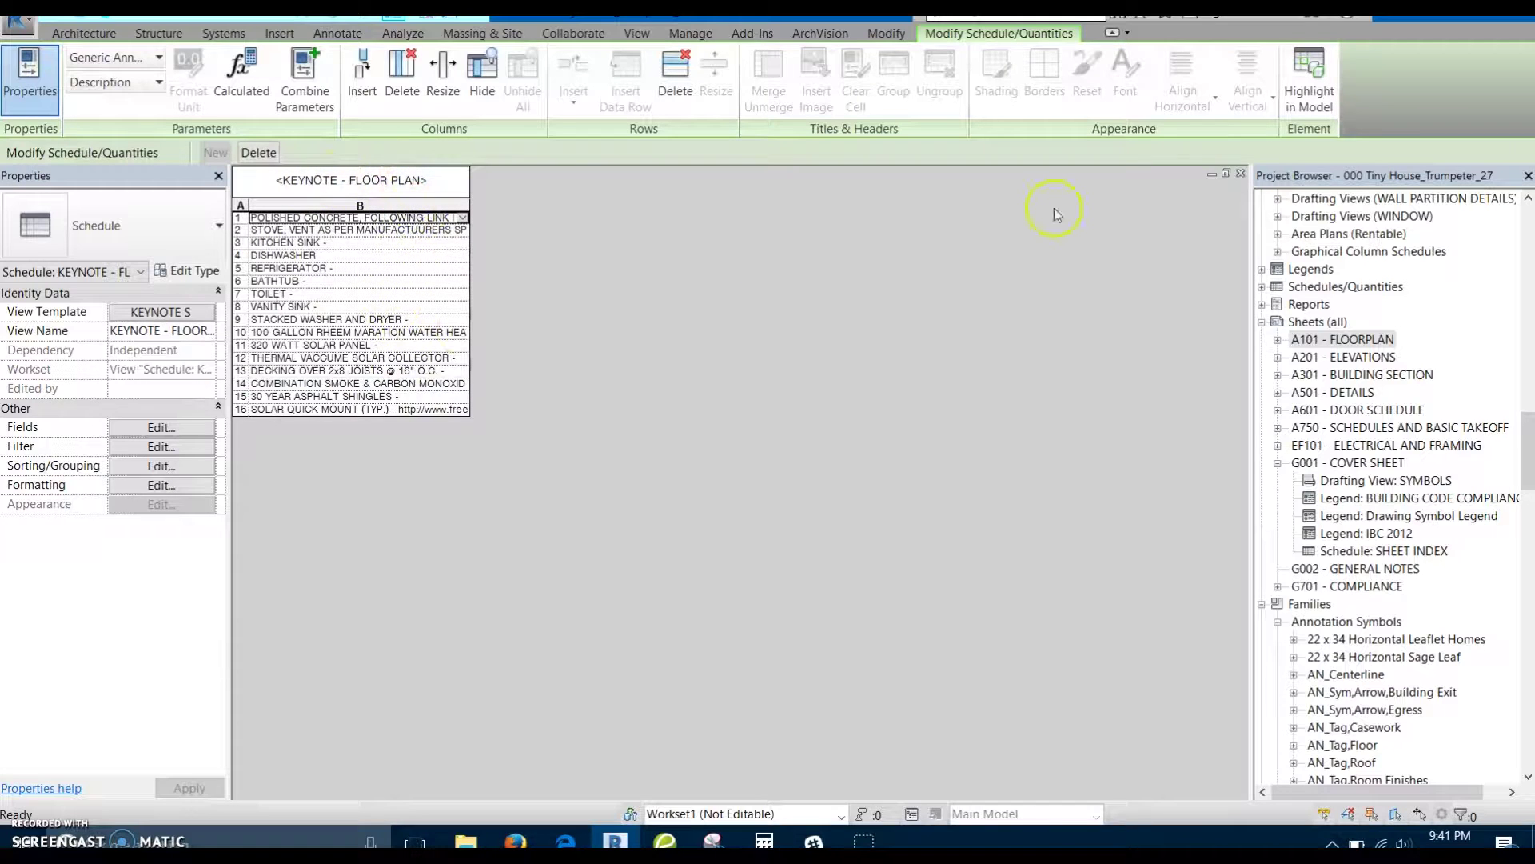
click(1240, 174)
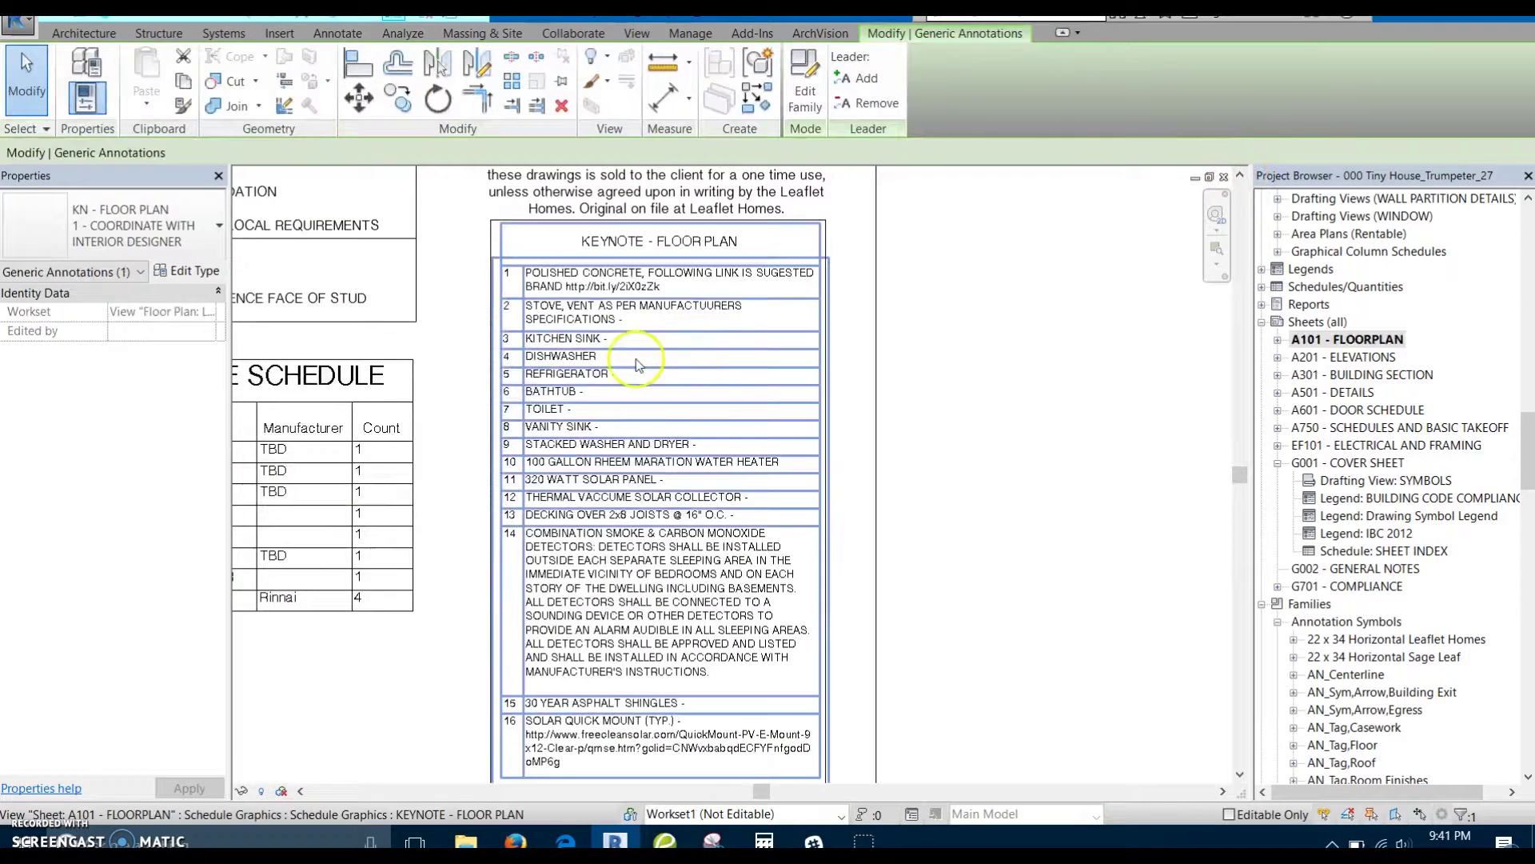
Step: Examine sheet A101 from the keynote list and title block back to the Level 1 floor plan
scroll(712, 398, down, 5)
scroll(712, 397, up, 3)
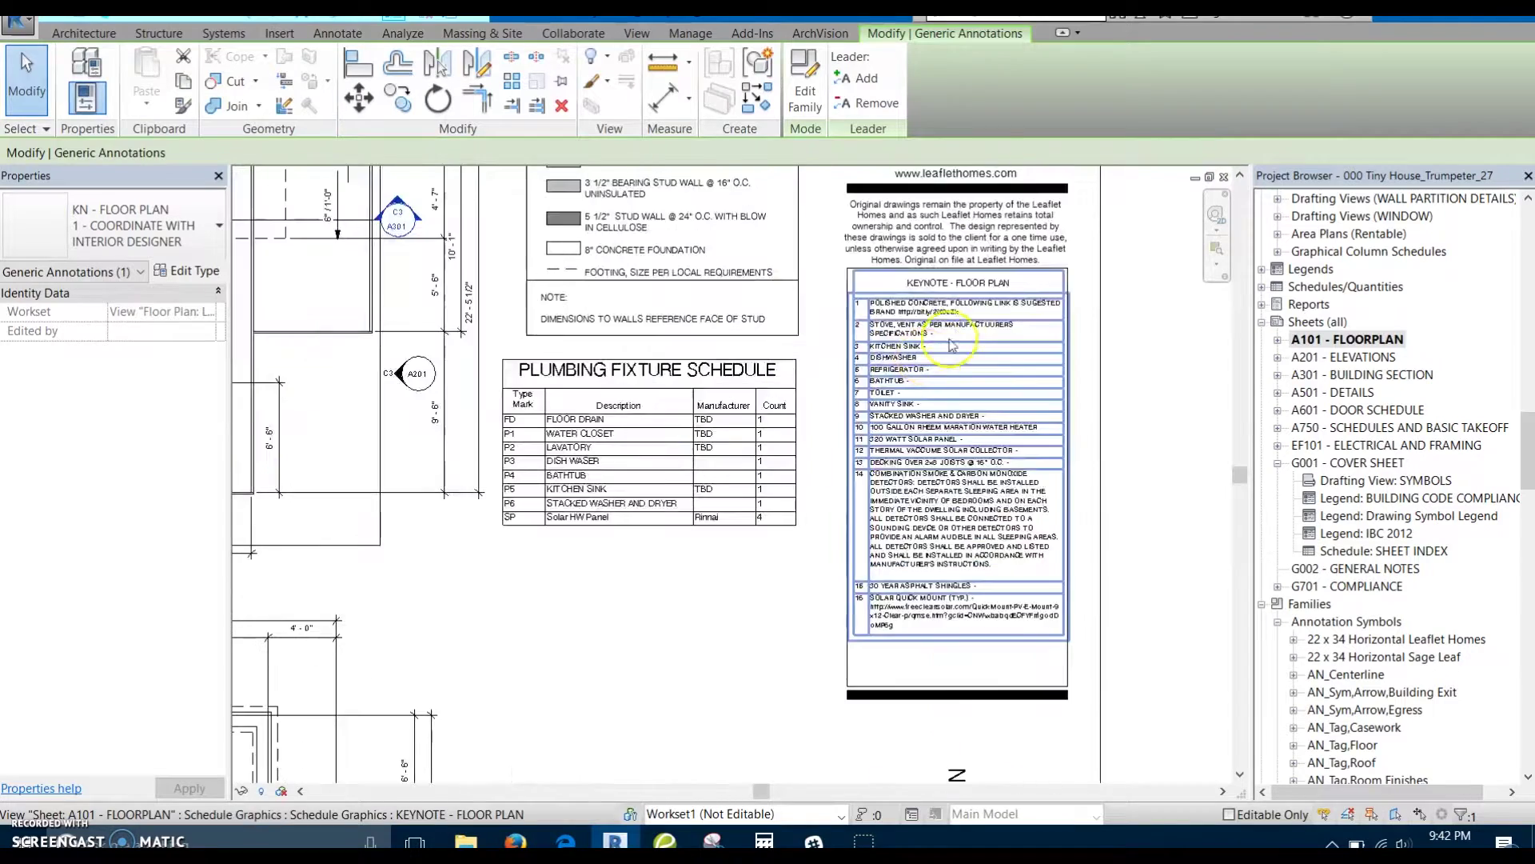
middle_drag(944, 626, 665, 152)
scroll(689, 392, down, 2)
middle_drag(689, 480, 593, 407)
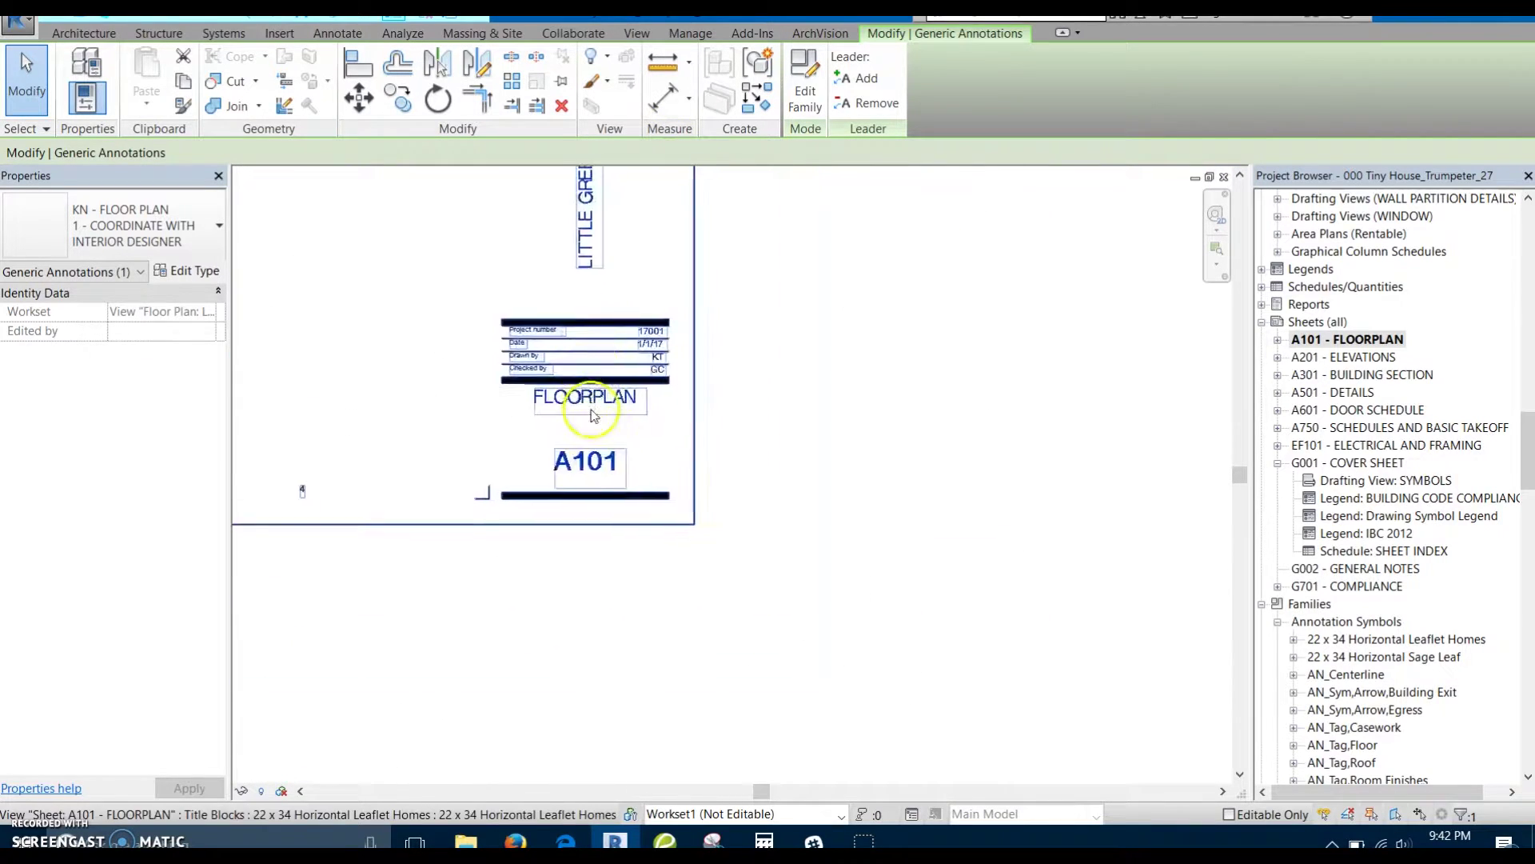
scroll(593, 418, up, 1)
scroll(629, 390, down, 1)
middle_drag(660, 465, 664, 631)
middle_drag(640, 282, 653, 571)
scroll(595, 307, up, 1)
middle_drag(611, 309, 576, 401)
scroll(518, 450, down, 1)
middle_drag(420, 417, 865, 357)
scroll(696, 427, down, 3)
middle_drag(697, 460, 1058, 367)
middle_drag(644, 480, 811, 472)
scroll(606, 454, up, 2)
middle_drag(606, 460, 673, 465)
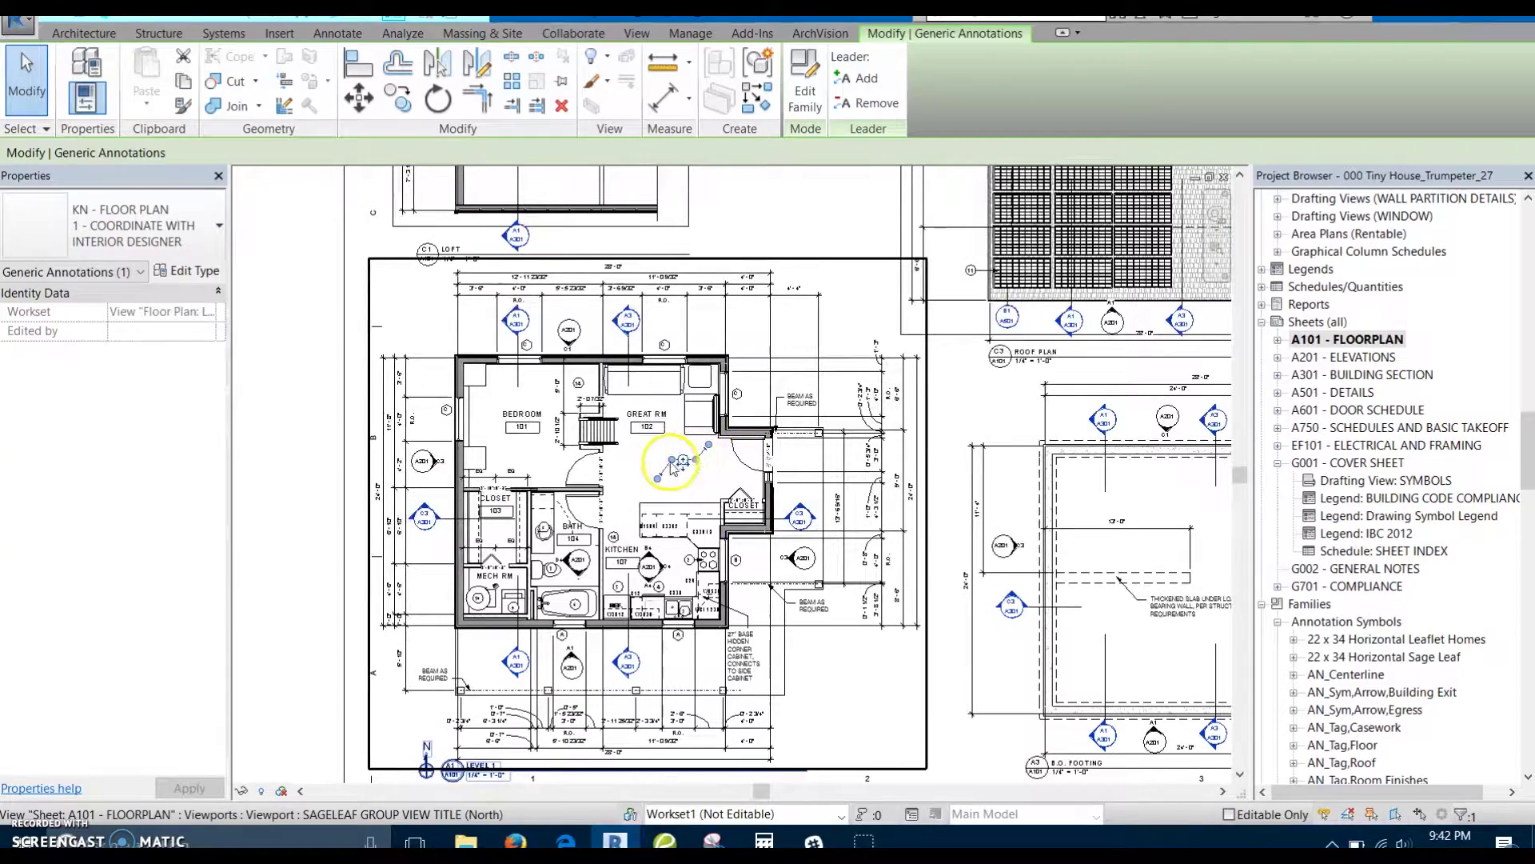
Step: Activate the Level 1 floor plan view on sheet A101 for editing
scroll(531, 325, up, 1)
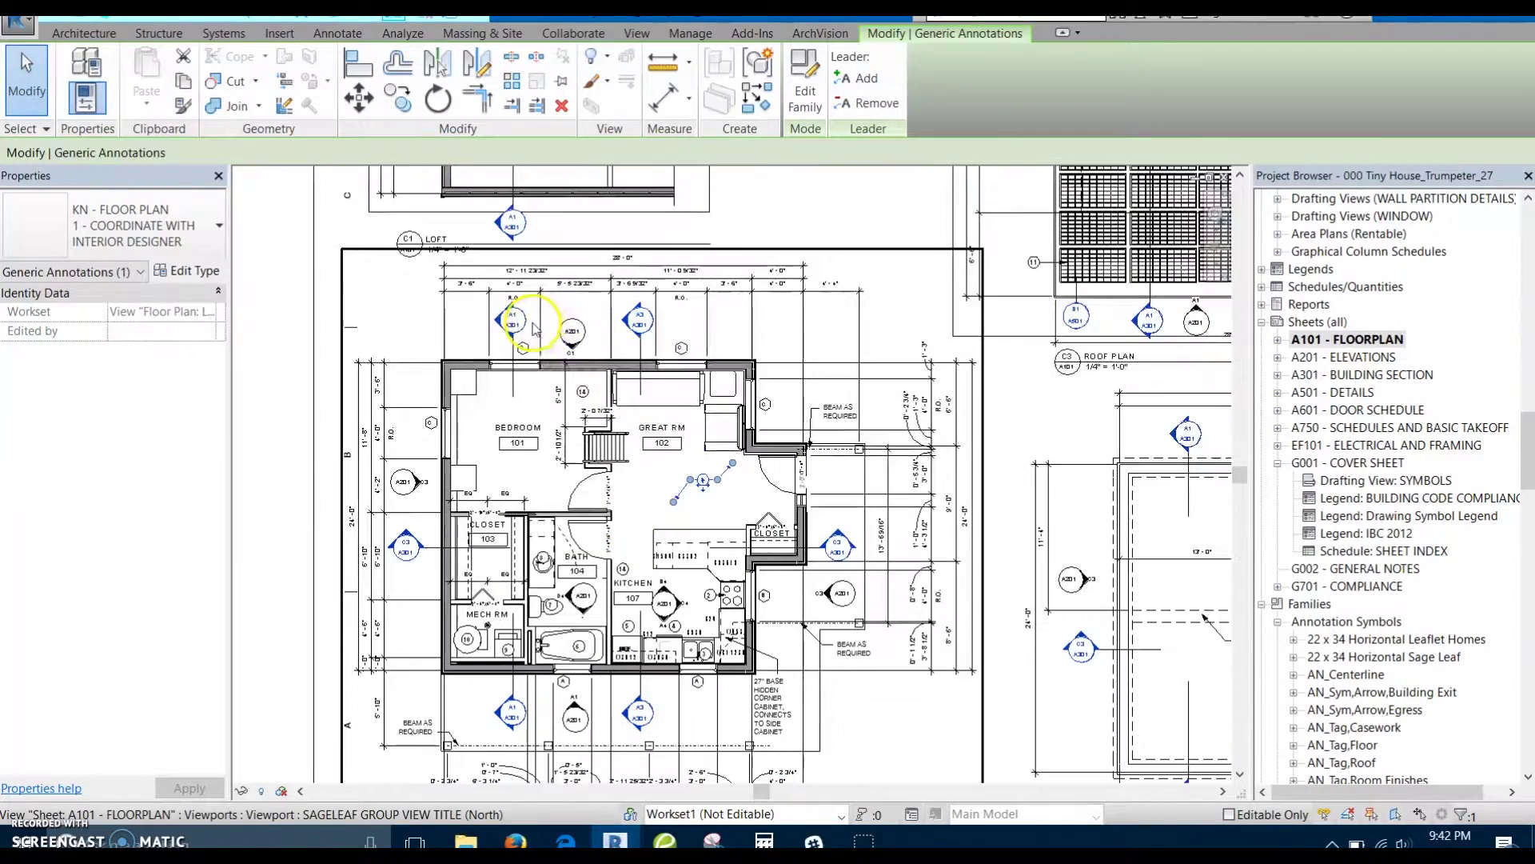
middle_drag(538, 354, 531, 333)
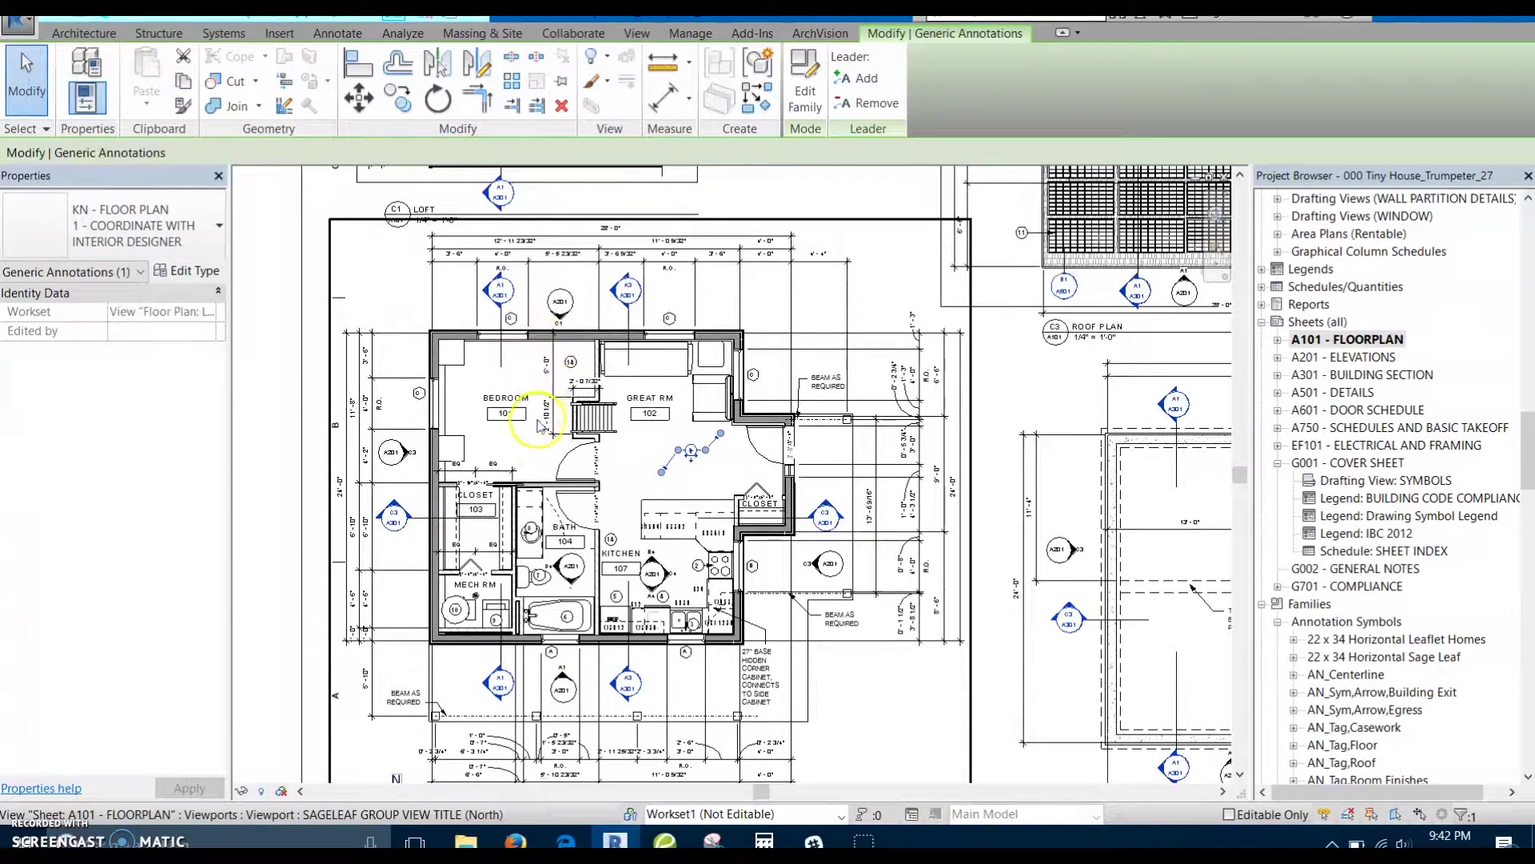
double_click(538, 424)
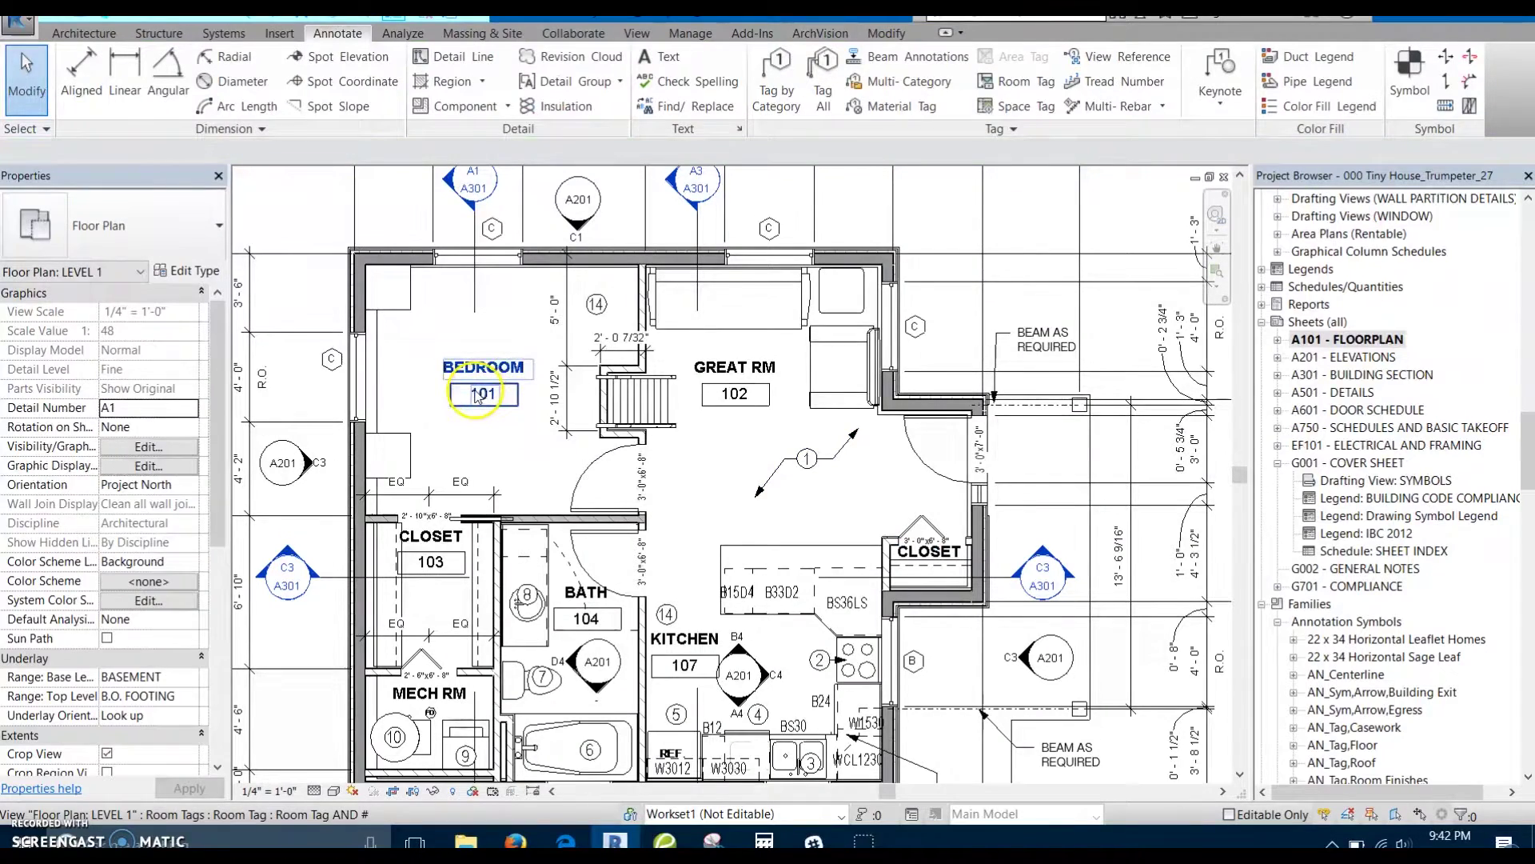
Step: Select every room tag matching the BEDROOM tag on Level 1 and change their type to the name-only Room Tag
click(478, 396)
scroll(478, 394, up, 3)
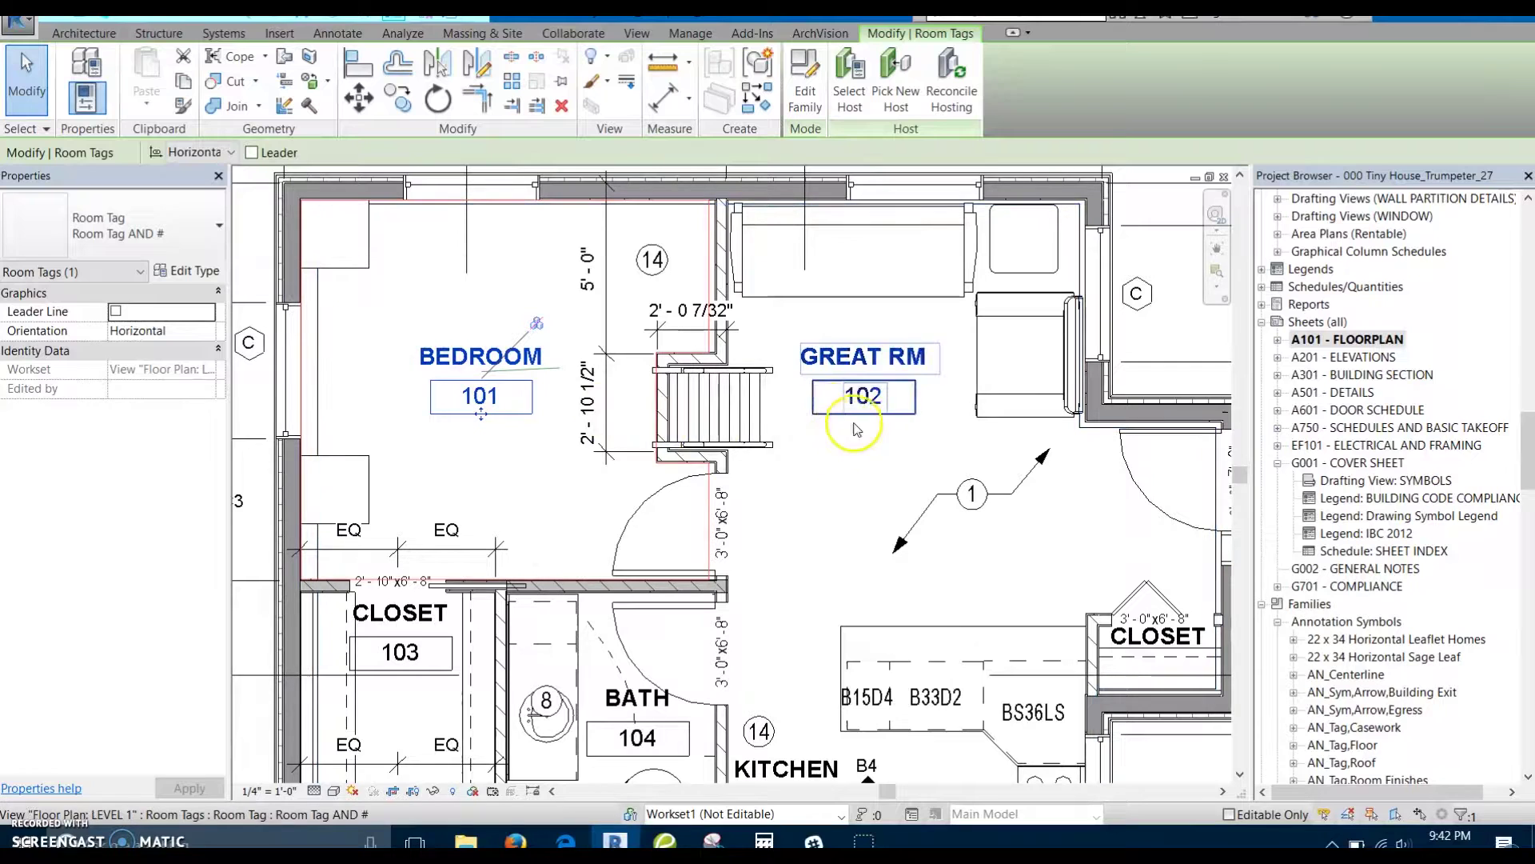
key(s)
key(a)
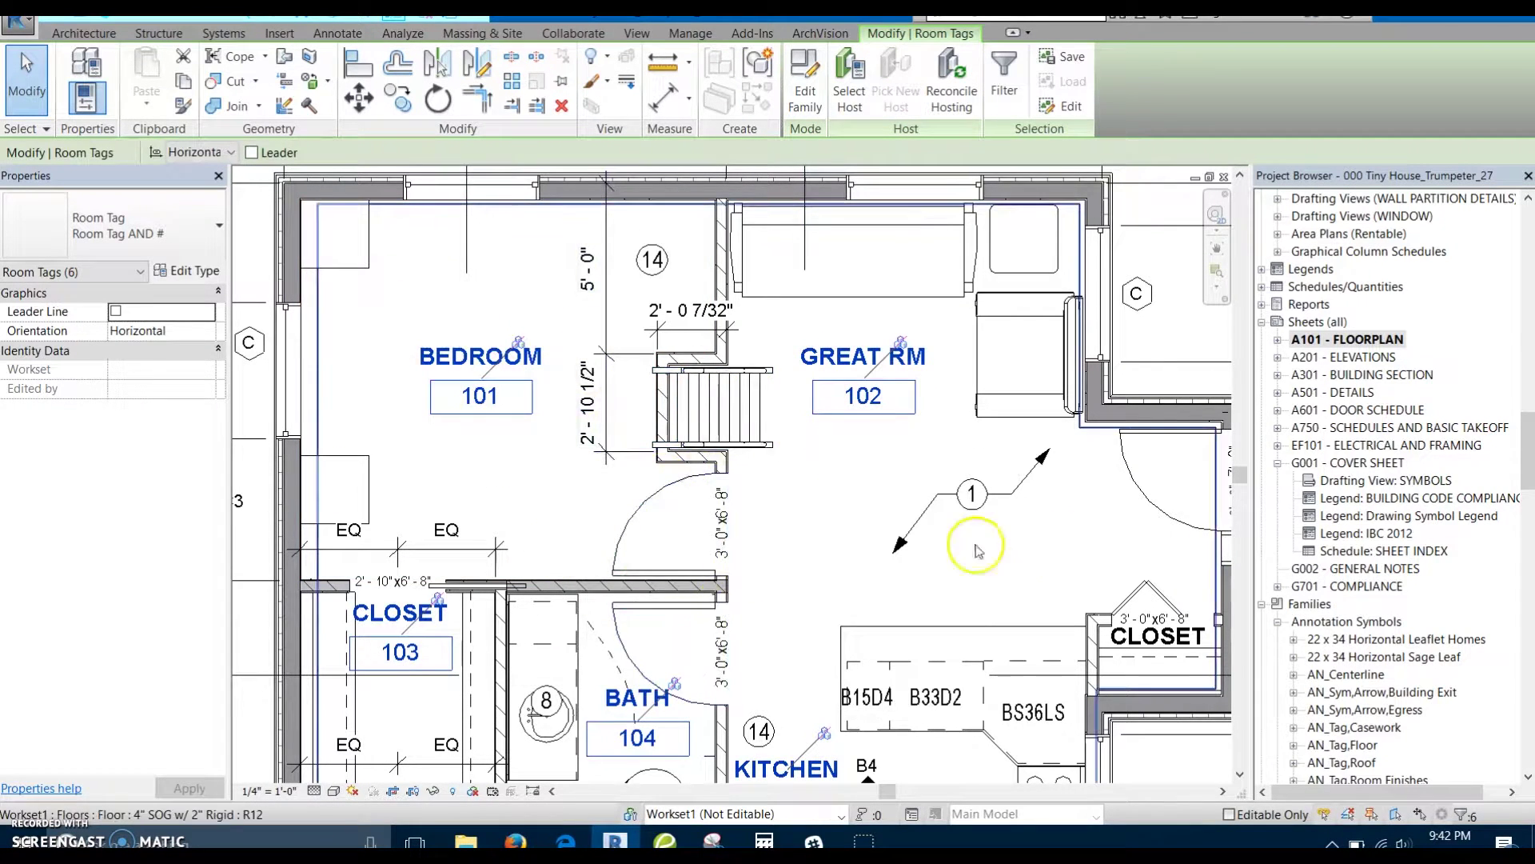
scroll(919, 507, down, 1)
middle_drag(919, 507, 826, 400)
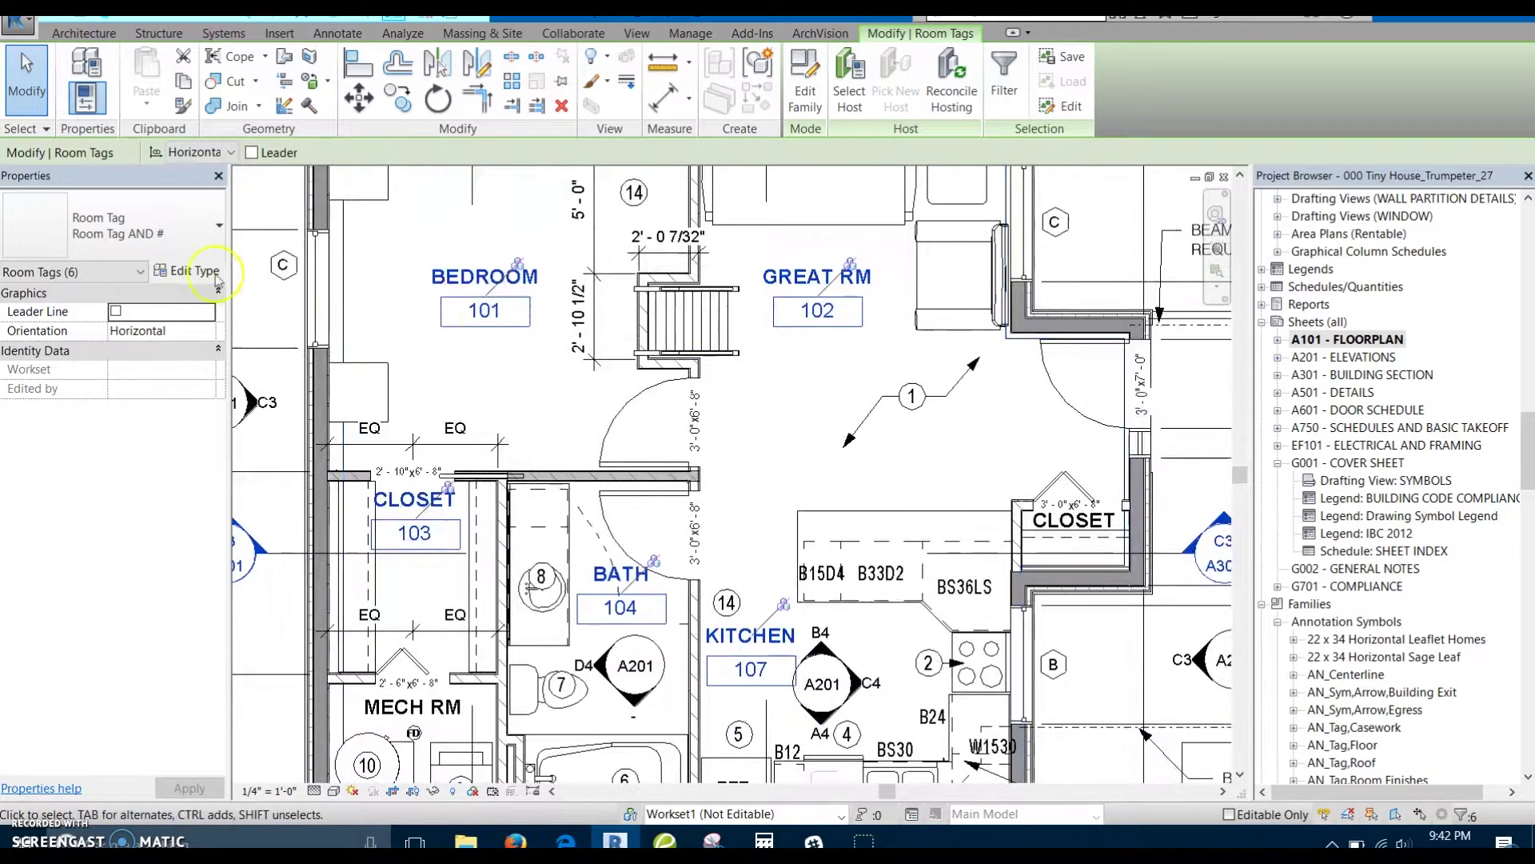
click(167, 237)
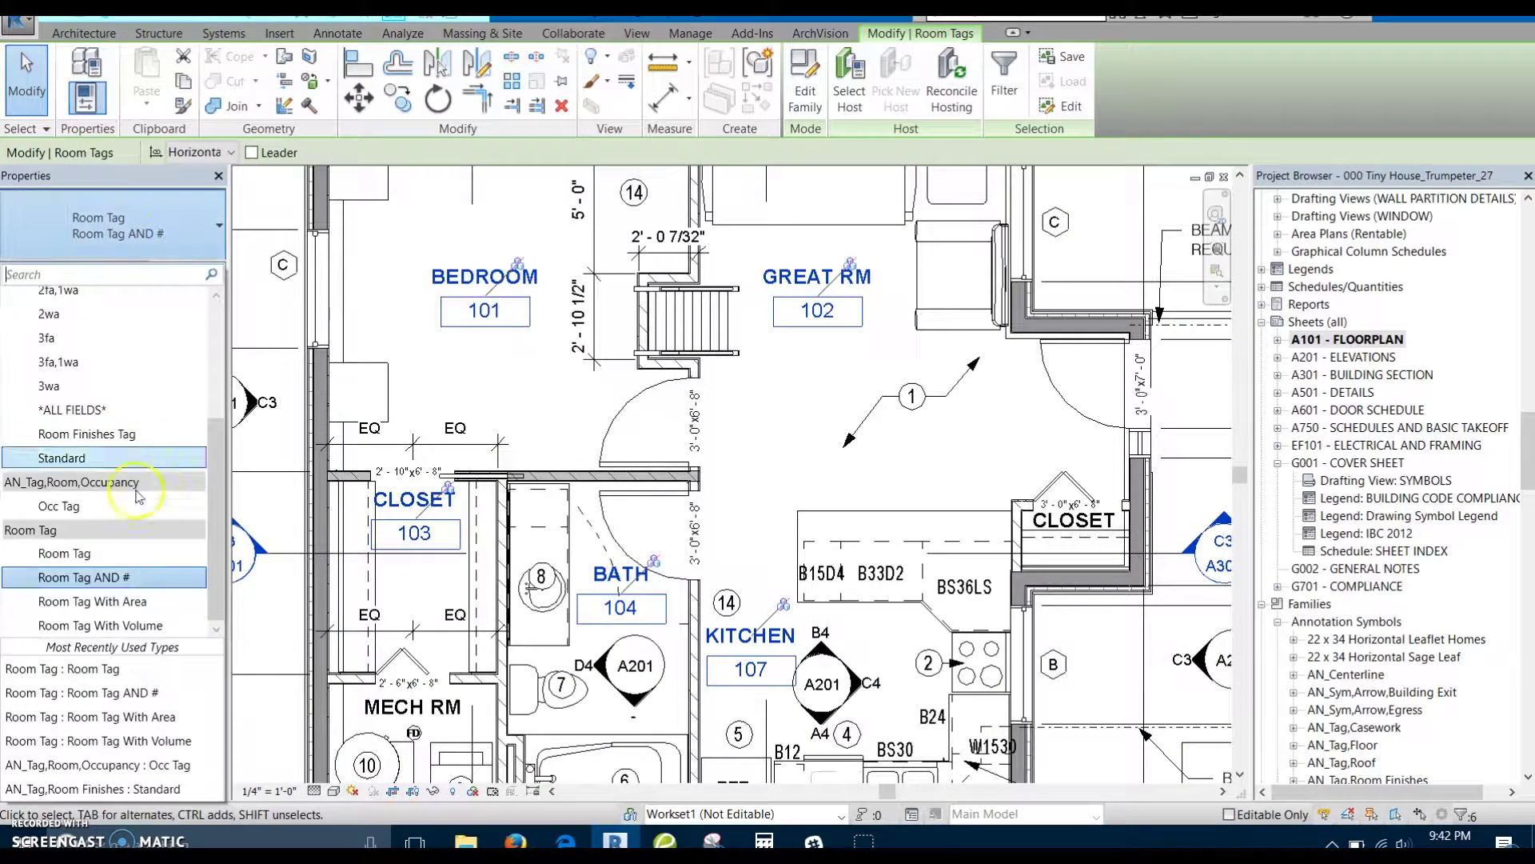
click(143, 555)
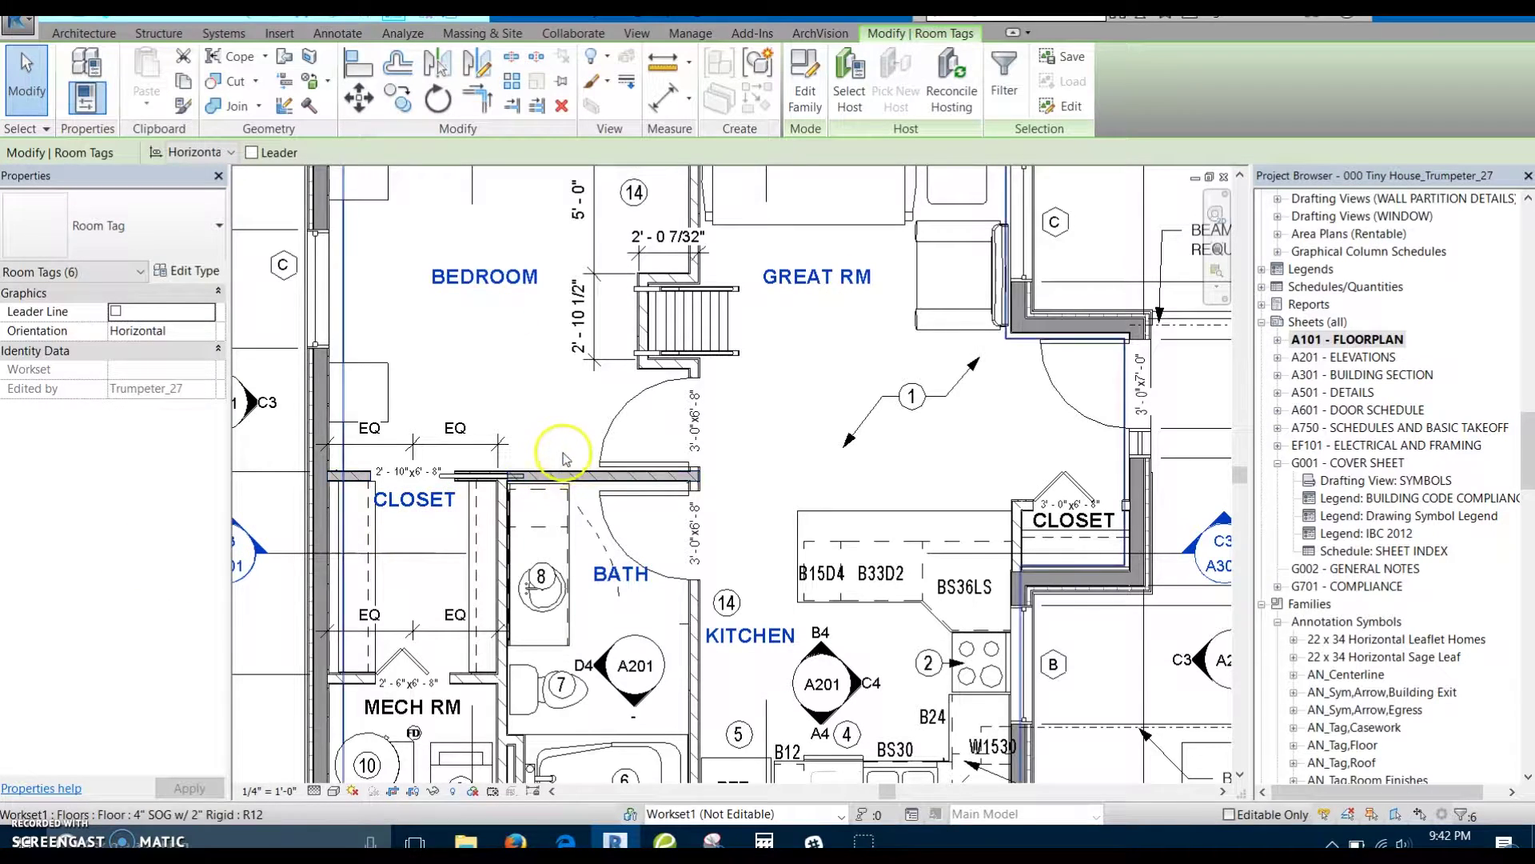
Step: Examine the room names and the section and elevation markers around the Level 1 plan, and clear the selection
scroll(574, 343, down, 1)
middle_drag(574, 344, 505, 392)
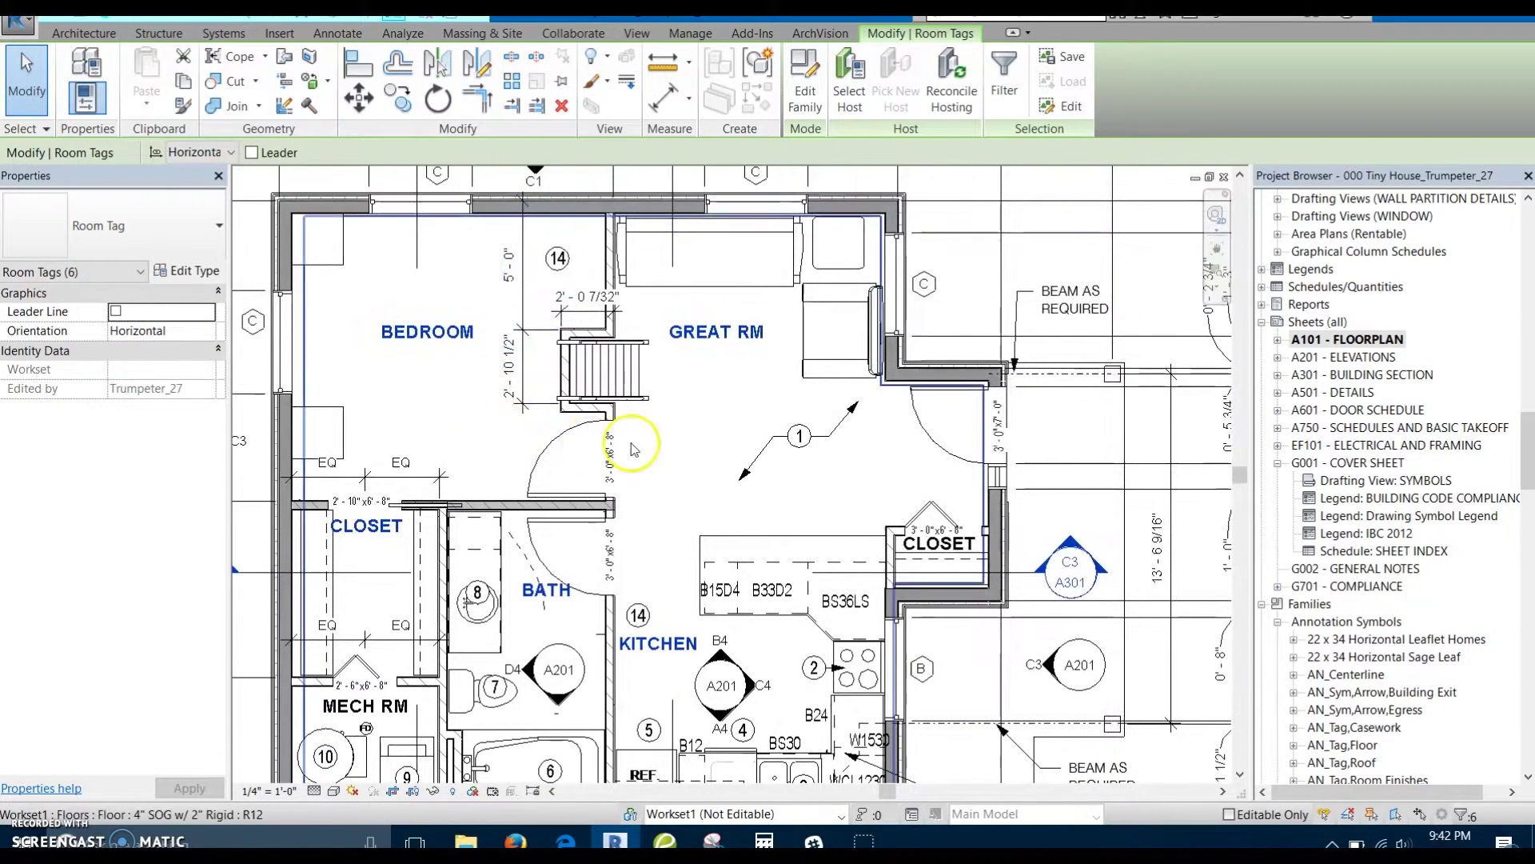
click(774, 460)
middle_drag(775, 460, 699, 470)
scroll(581, 468, down, 1)
middle_drag(573, 491, 688, 423)
scroll(621, 503, down, 1)
scroll(487, 276, down, 1)
middle_drag(495, 290, 494, 337)
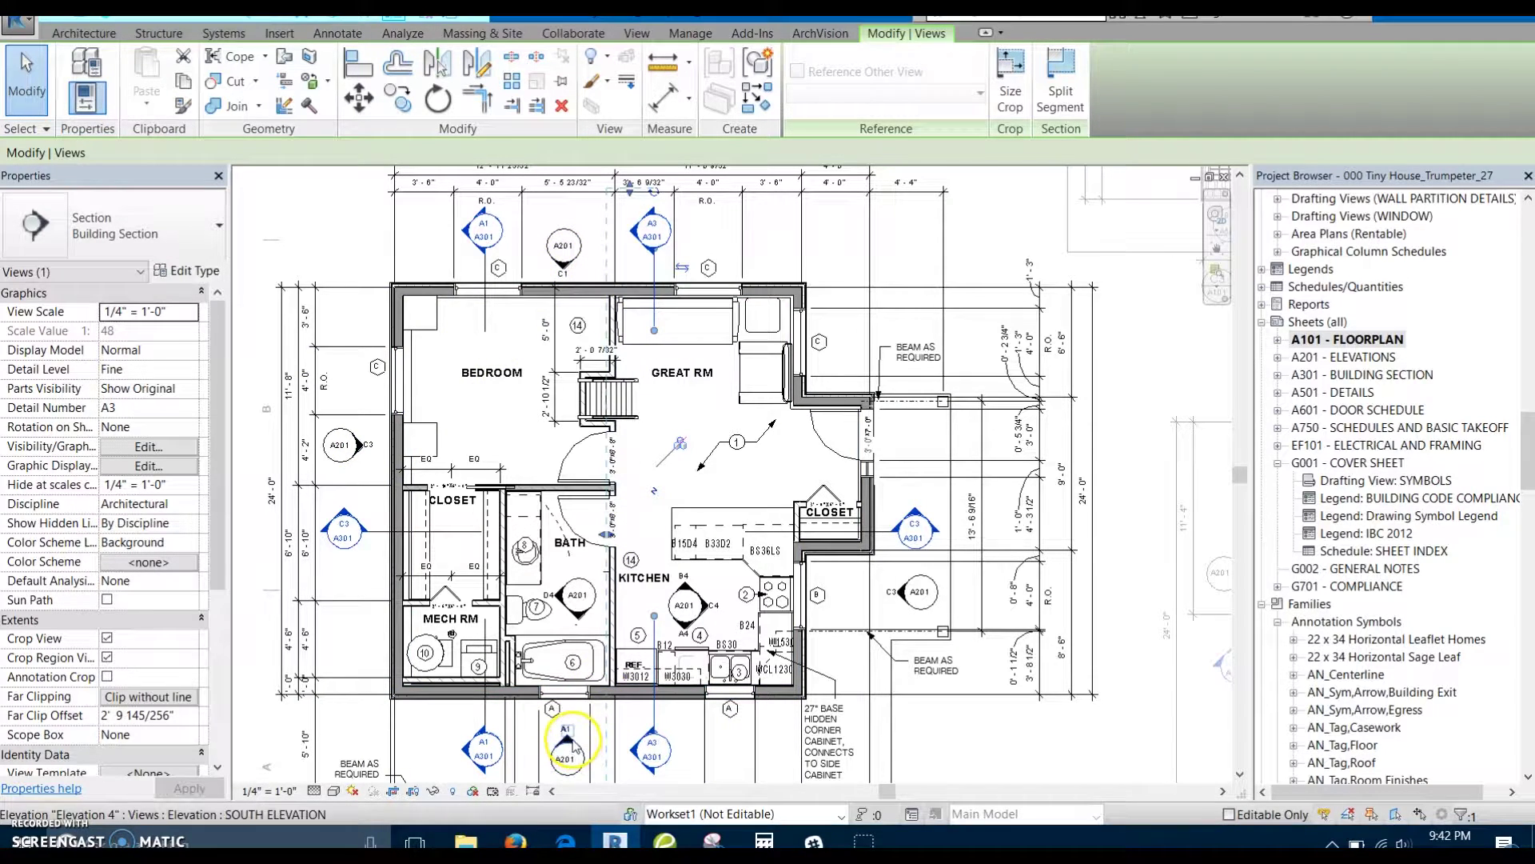
click(333, 226)
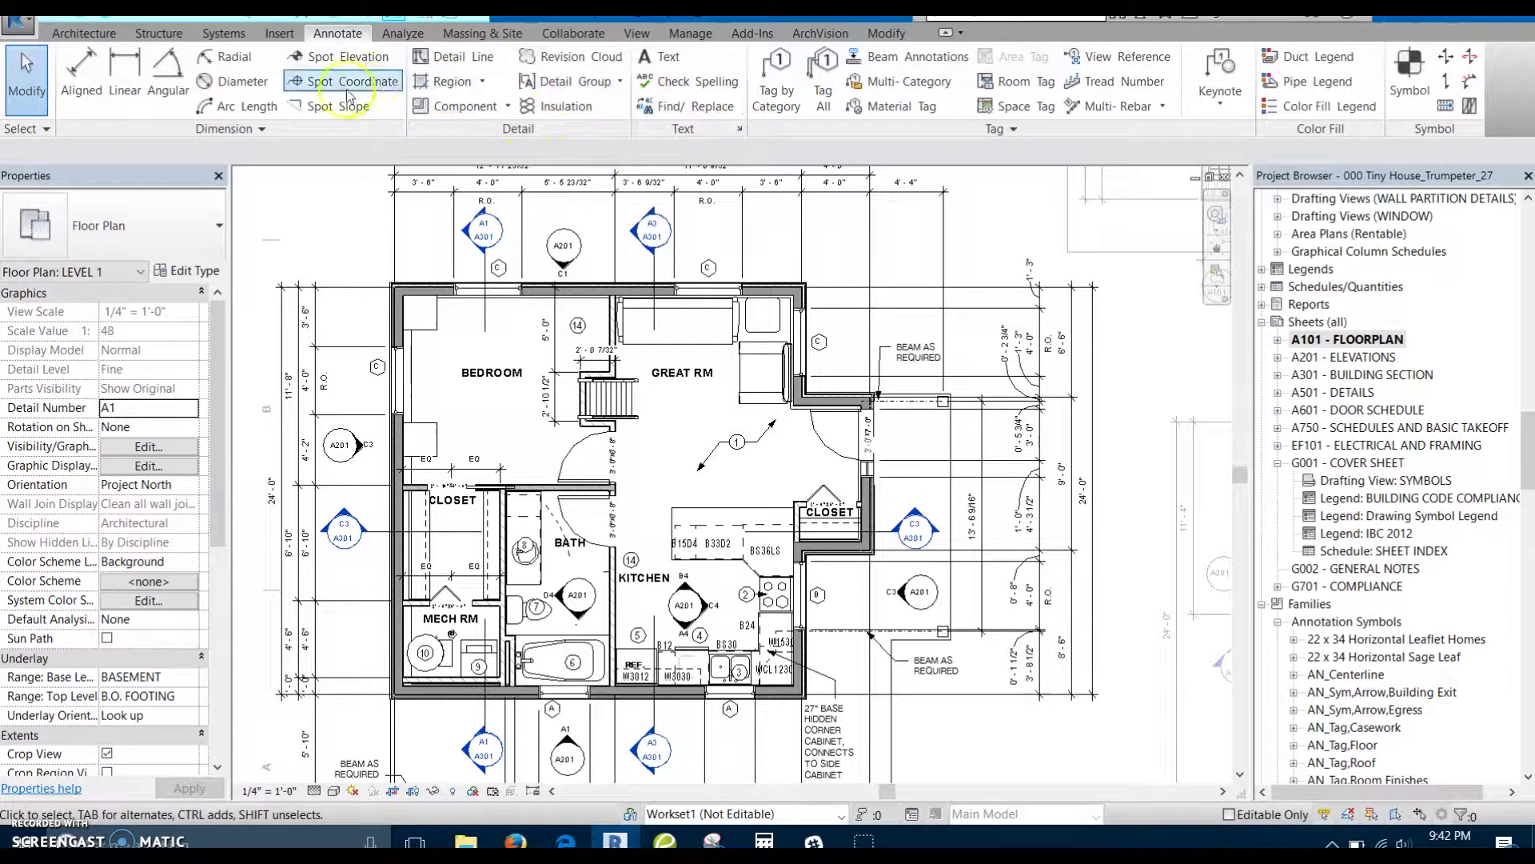
Step: Place an elevation marker outside the entry door that references the existing EAST ELEVATION (A3/A201) view, and end the command
click(636, 34)
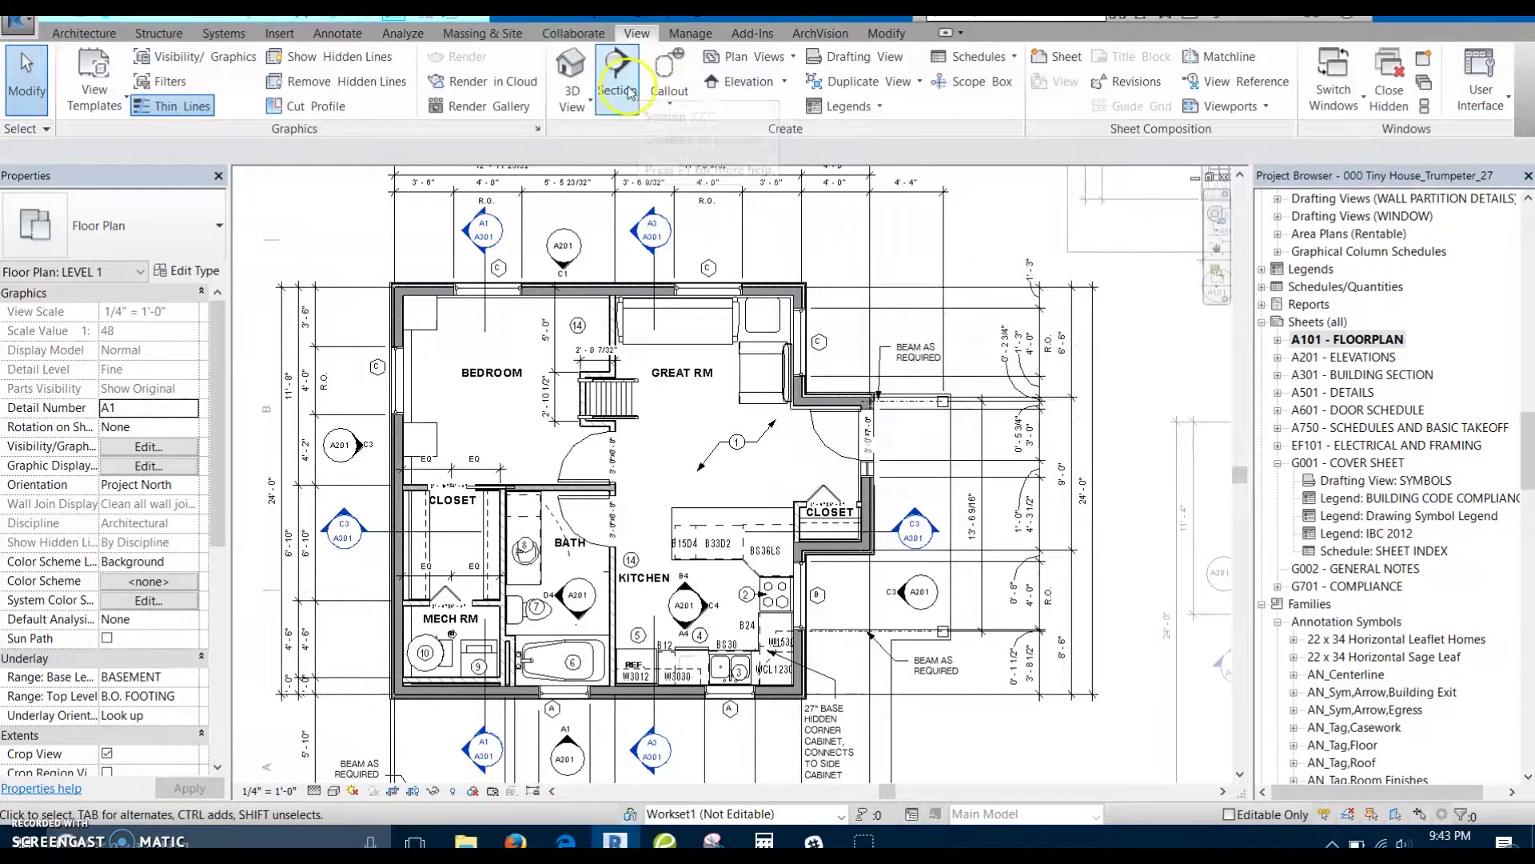
click(786, 82)
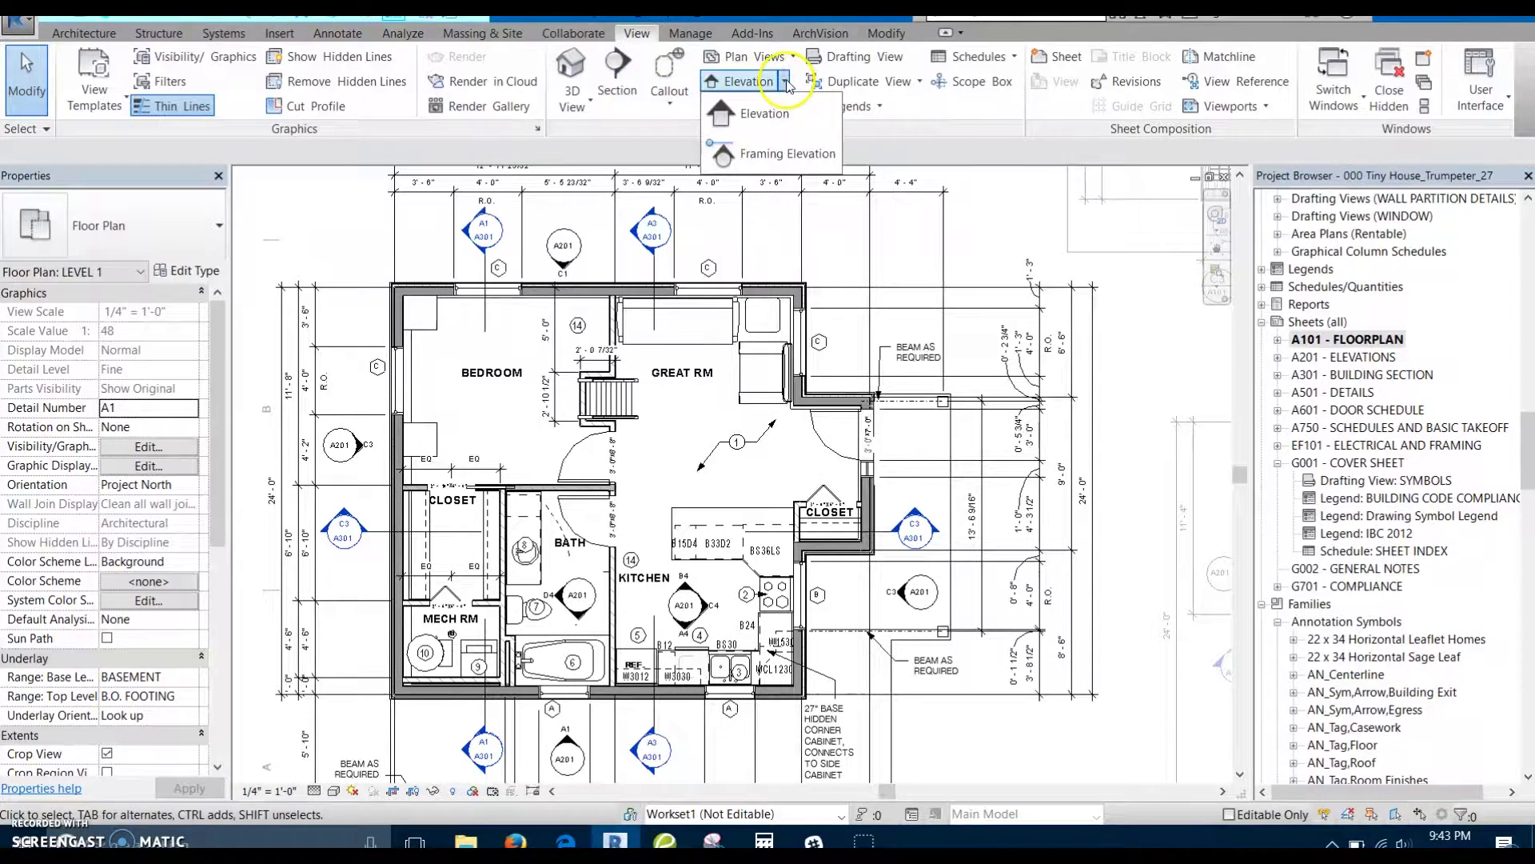
click(758, 117)
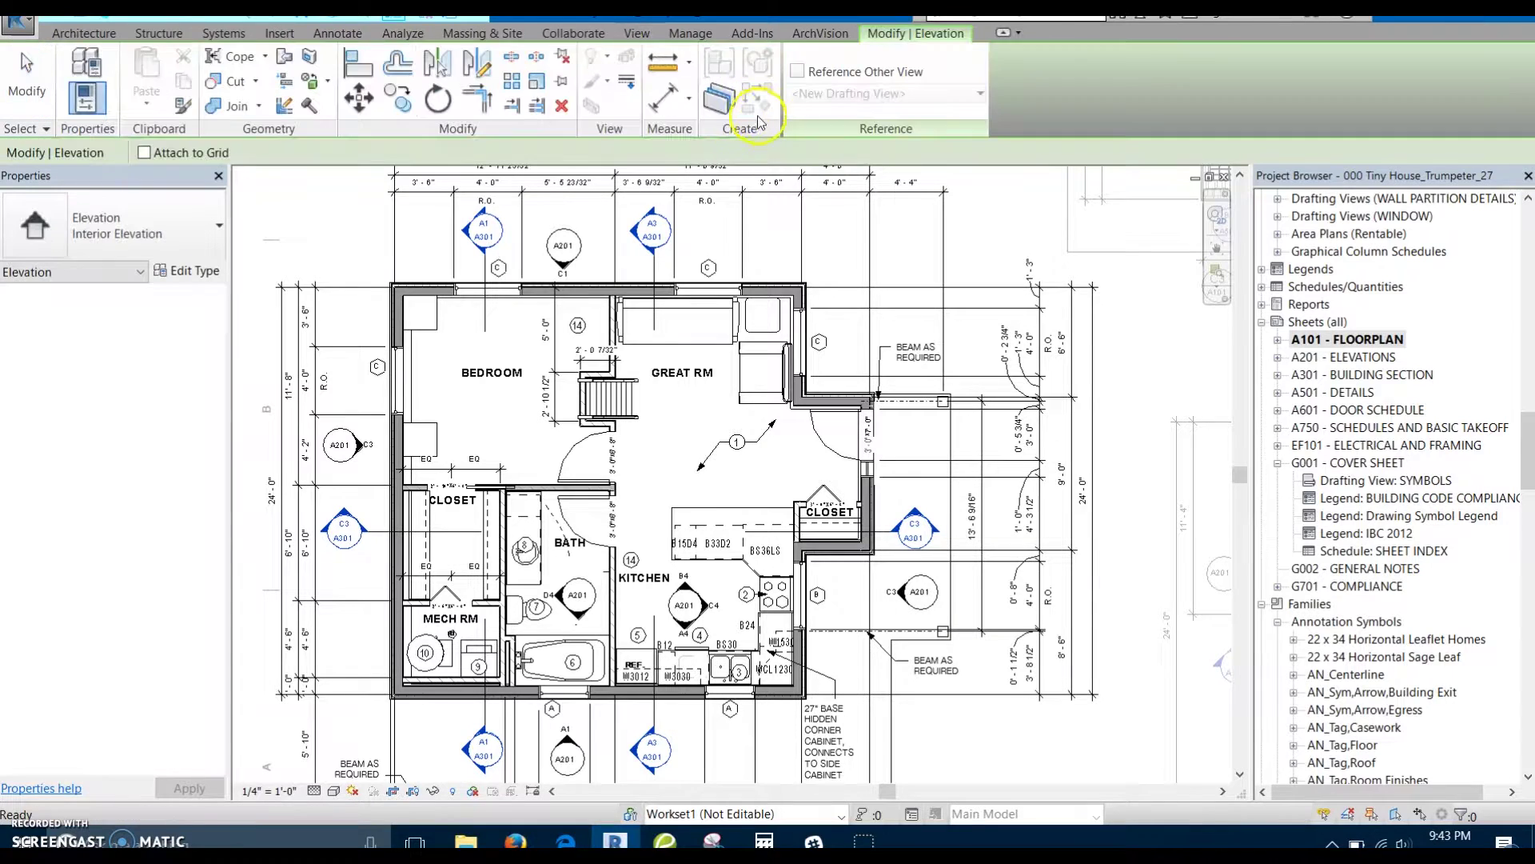
click(798, 72)
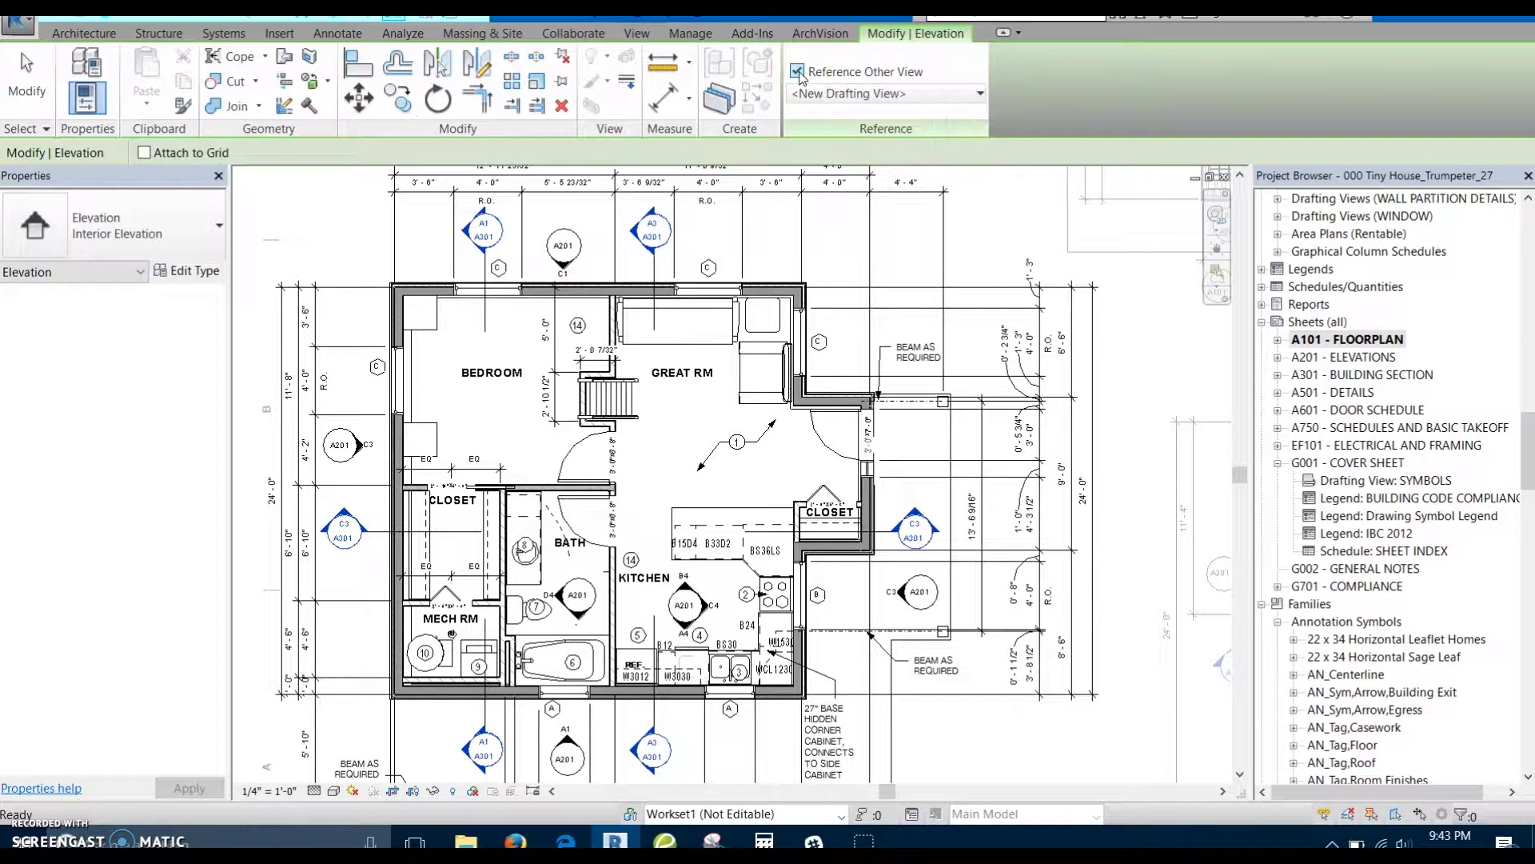
click(849, 96)
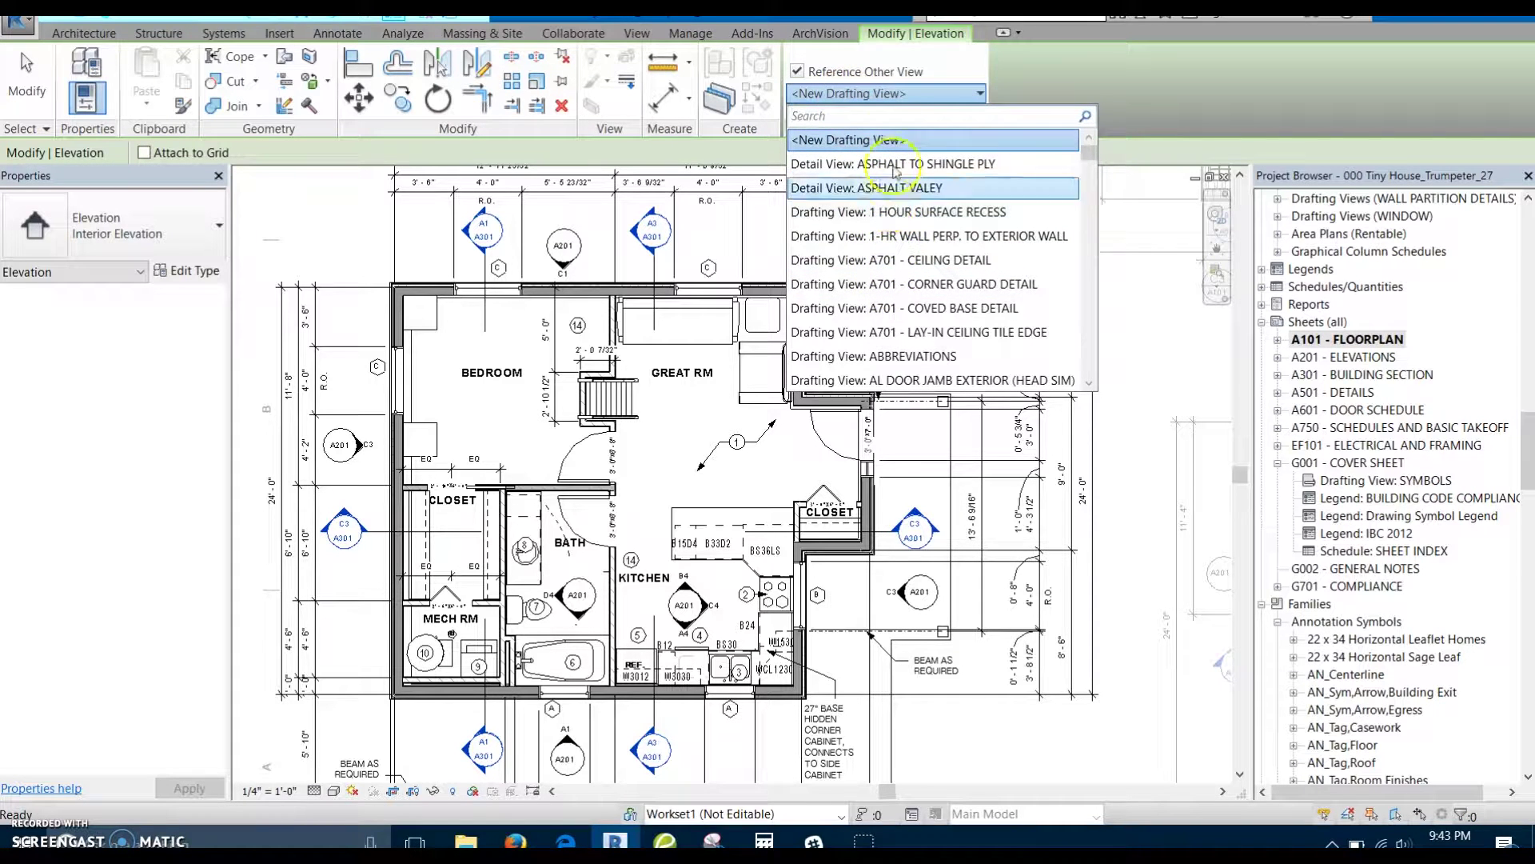
text(elevation)
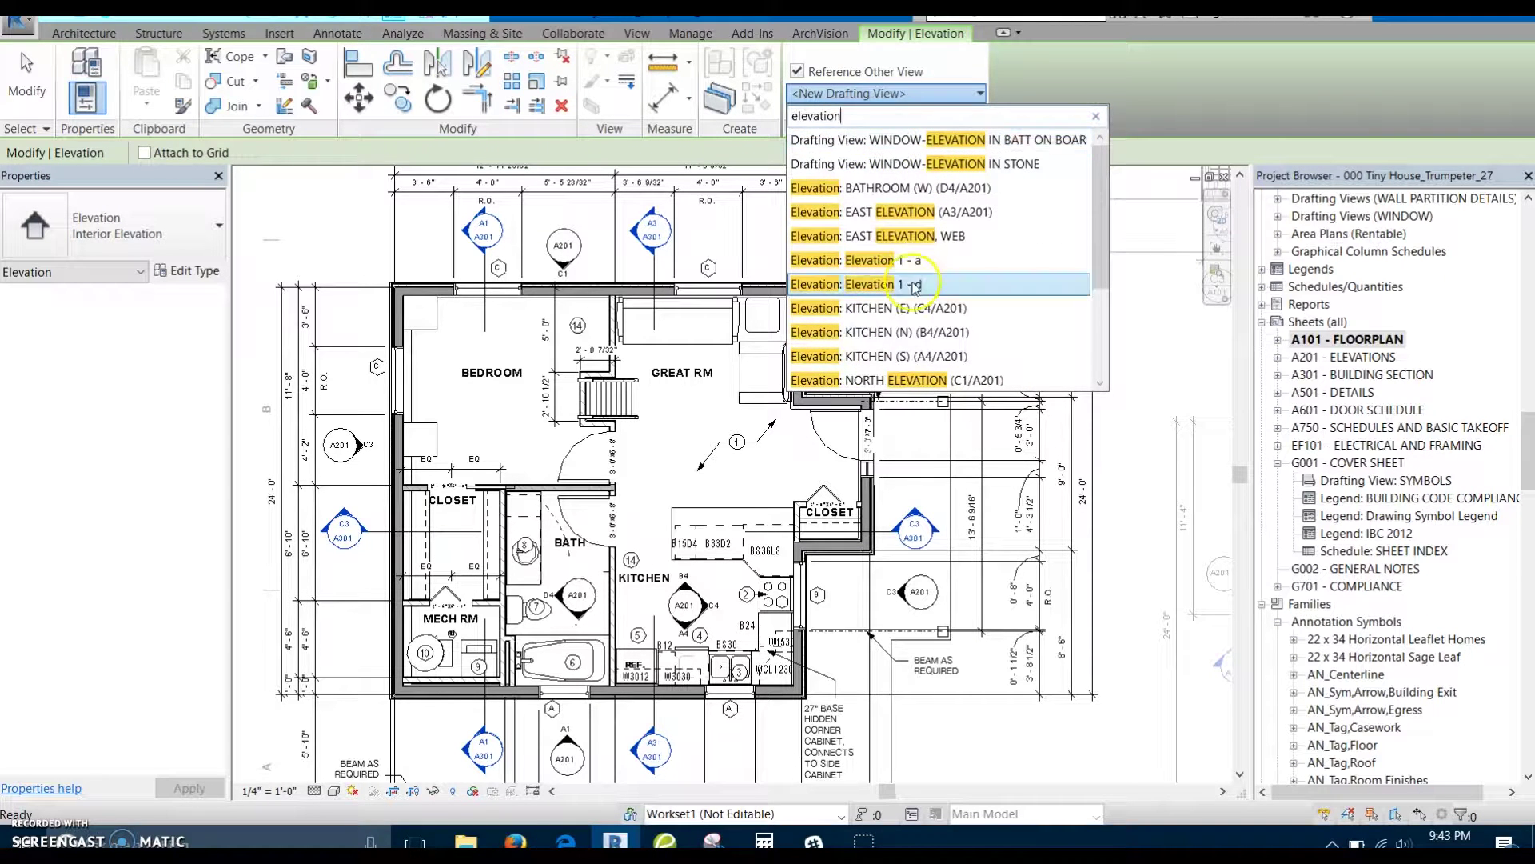
click(907, 213)
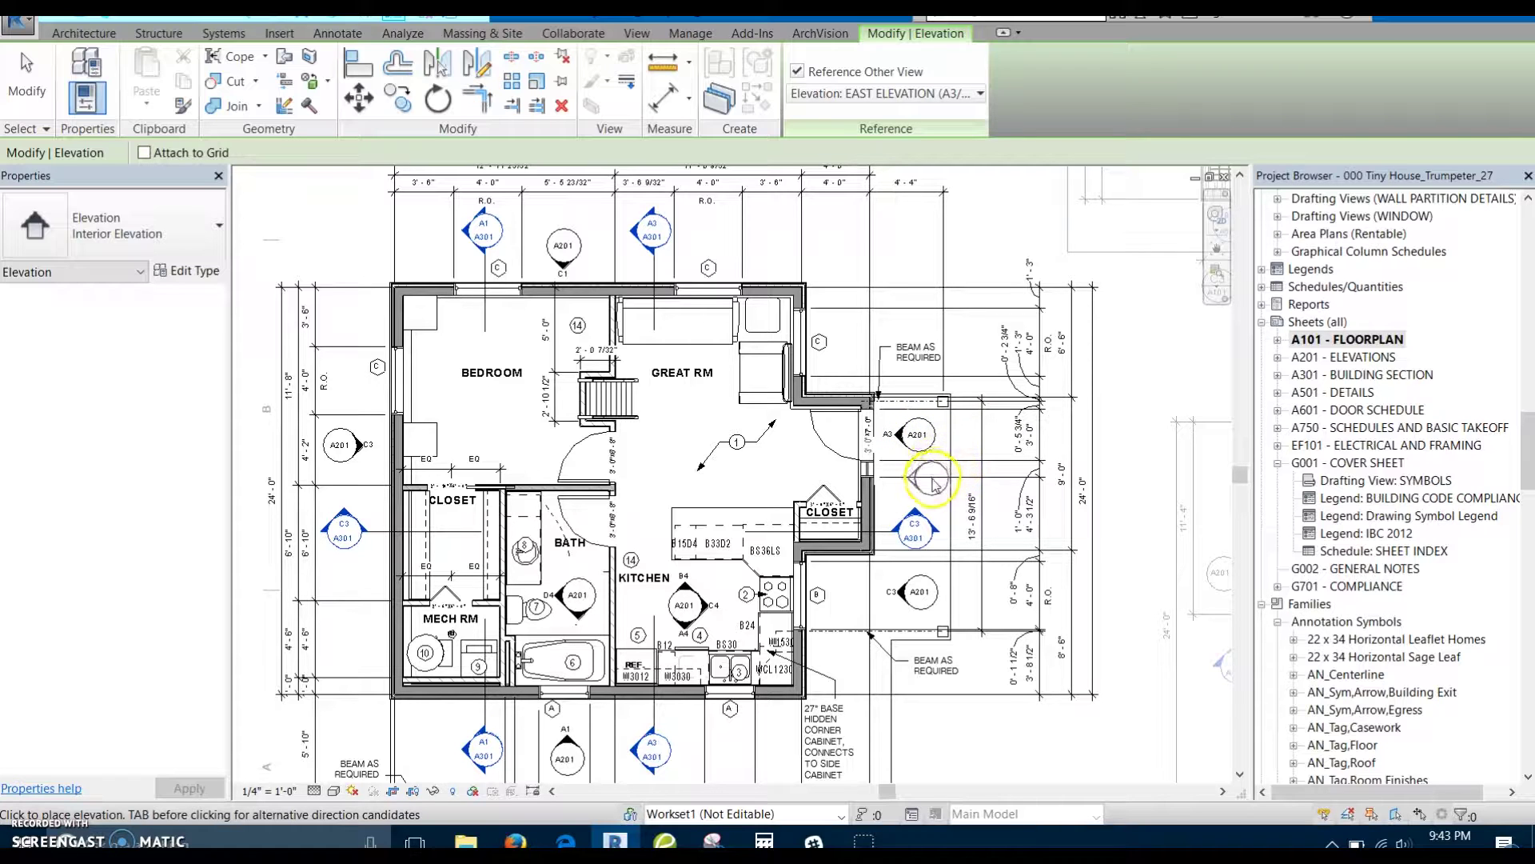
middle_drag(930, 466, 953, 445)
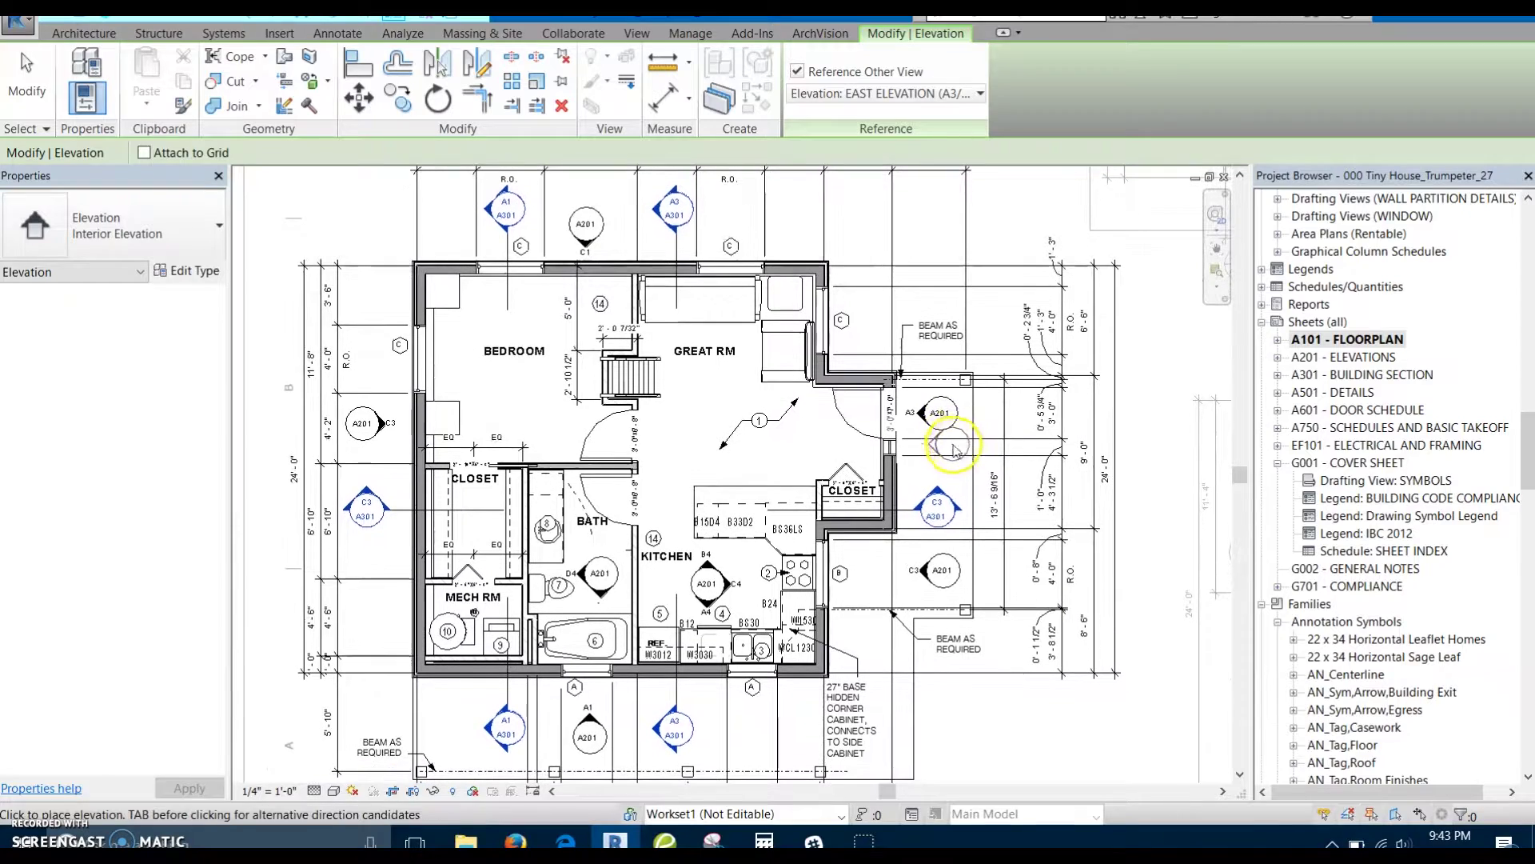
key(Escape)
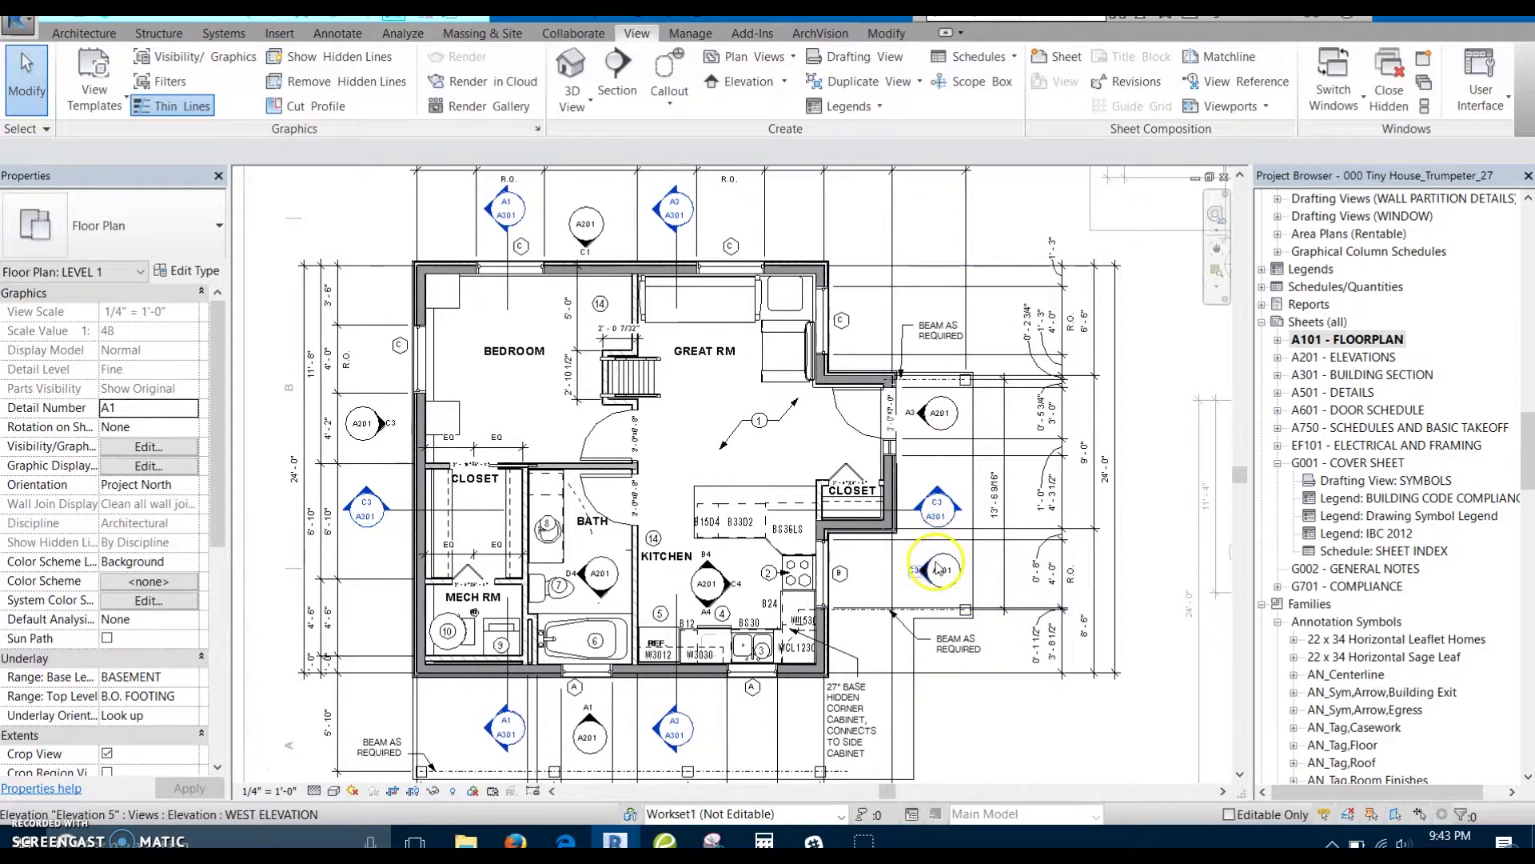
Step: Open the east elevation from the new marker outside the entry door to check its link, and close that view
click(936, 570)
click(940, 415)
scroll(941, 432, up, 1)
scroll(943, 436, up, 2)
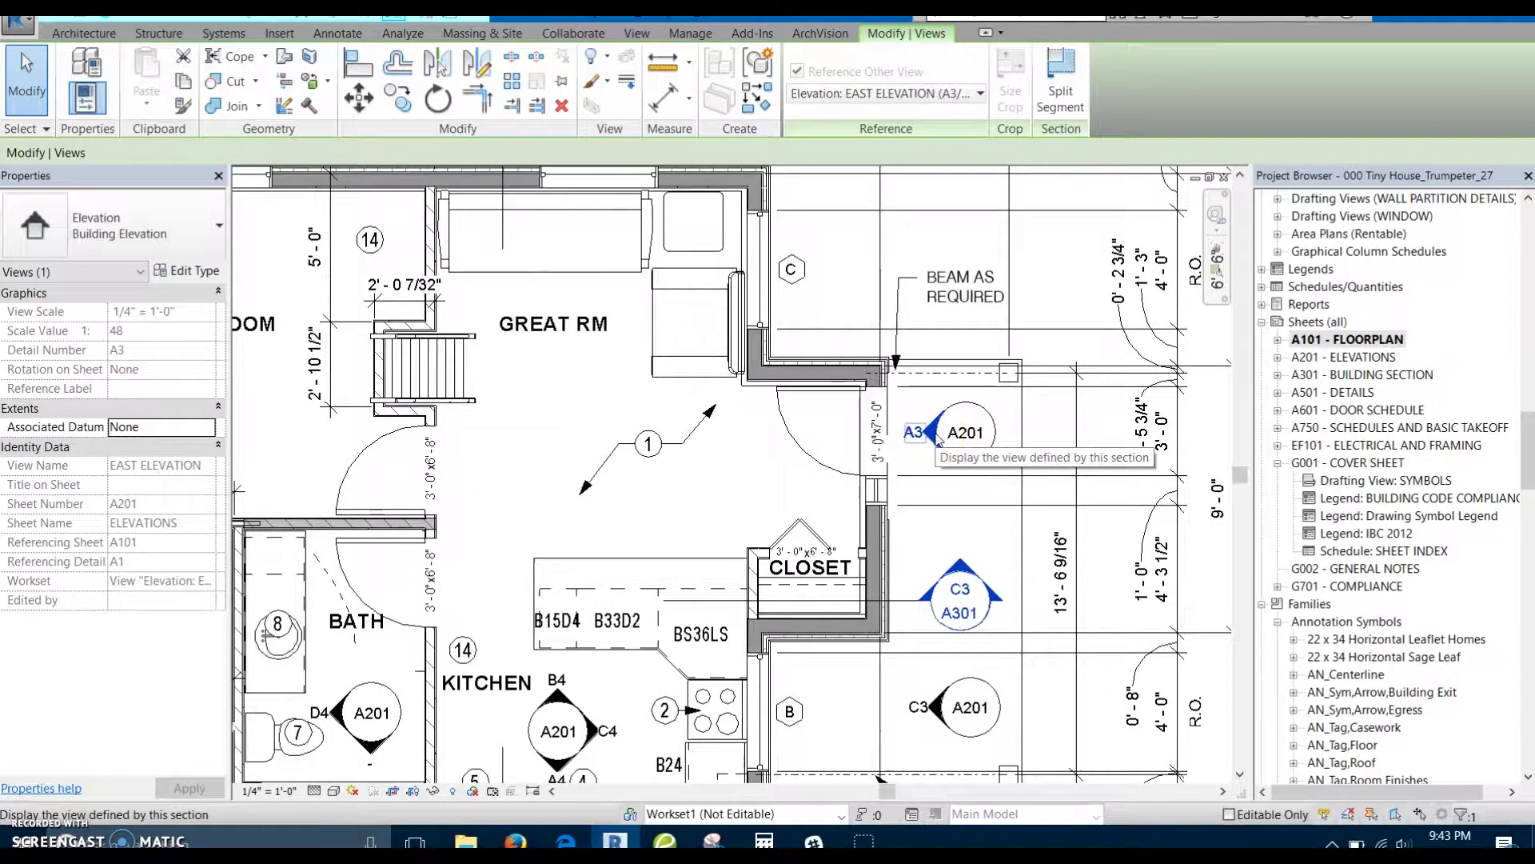
double_click(936, 436)
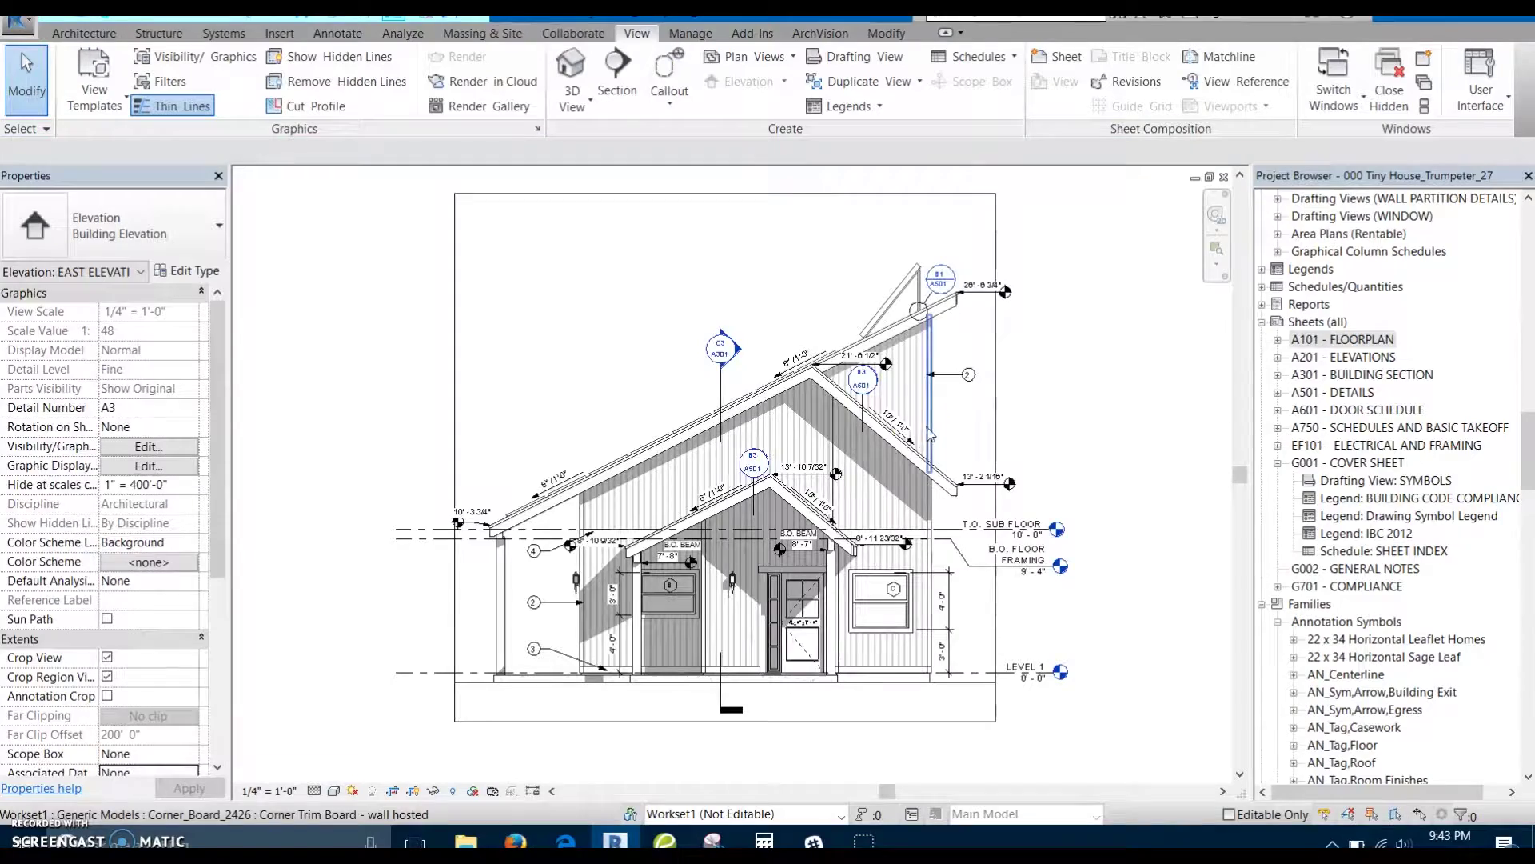
click(1224, 177)
Step: Check which view the C3/A201 elevation marker outside the kitchen window references, and delete that marker
mouse_move(936, 557)
middle_down()
mouse_move(860, 469)
mouse_move(855, 515)
middle_up()
click(886, 524)
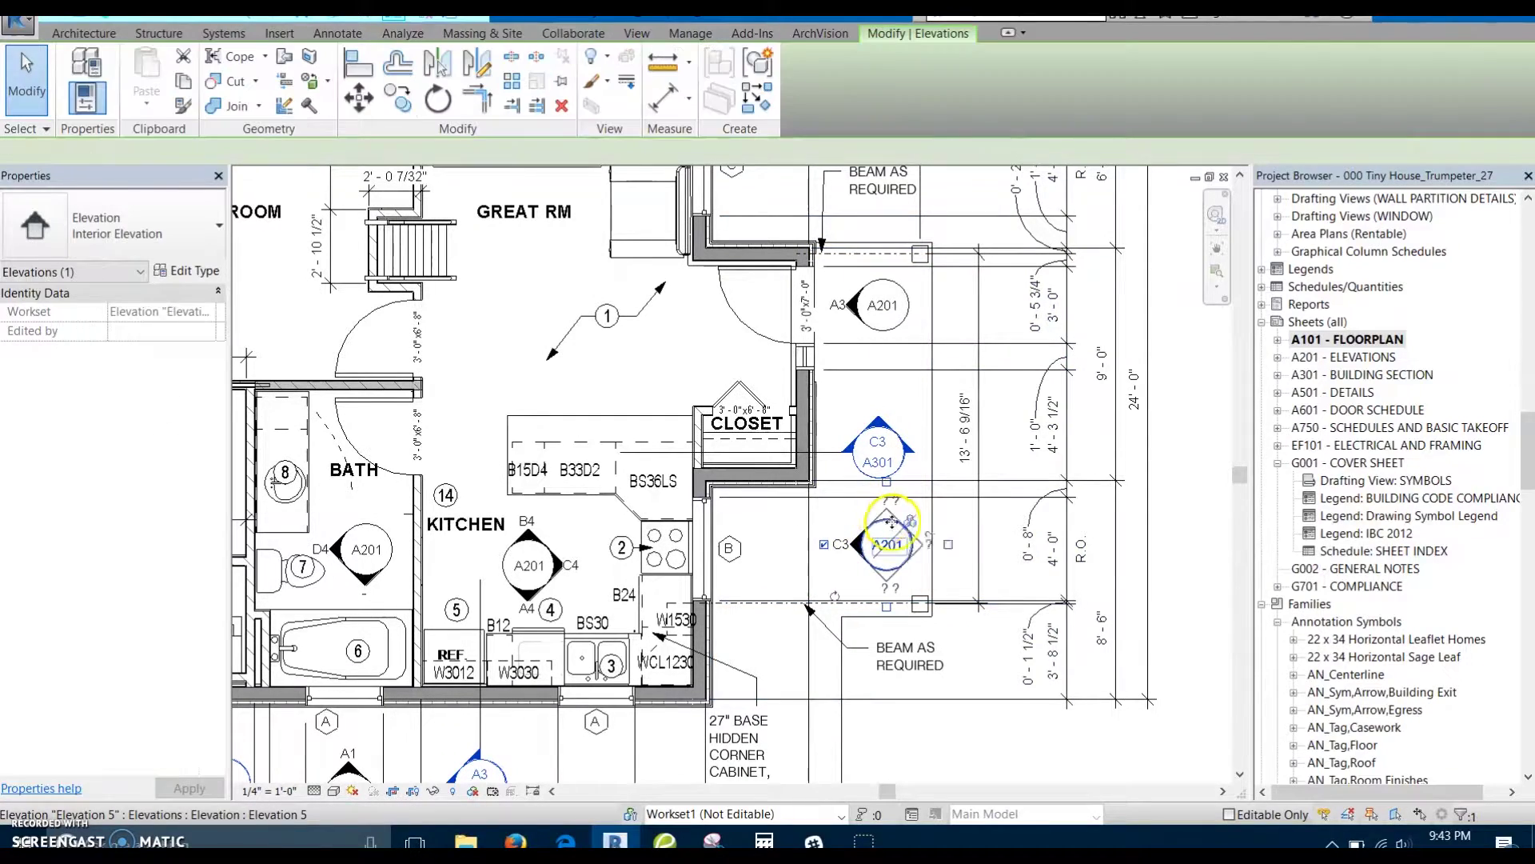
click(845, 556)
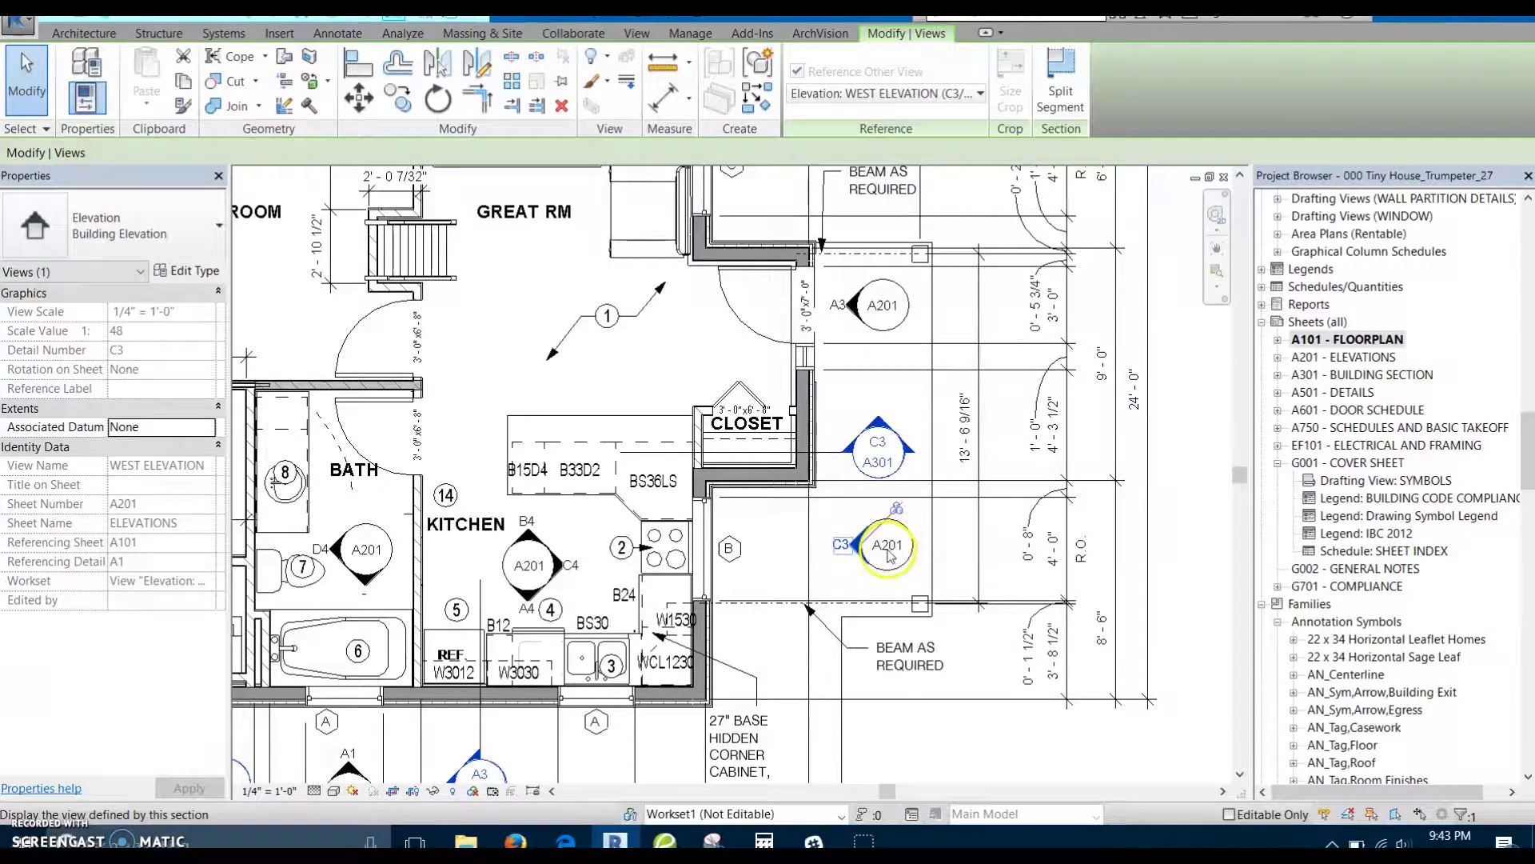
scroll(889, 554, down, 5)
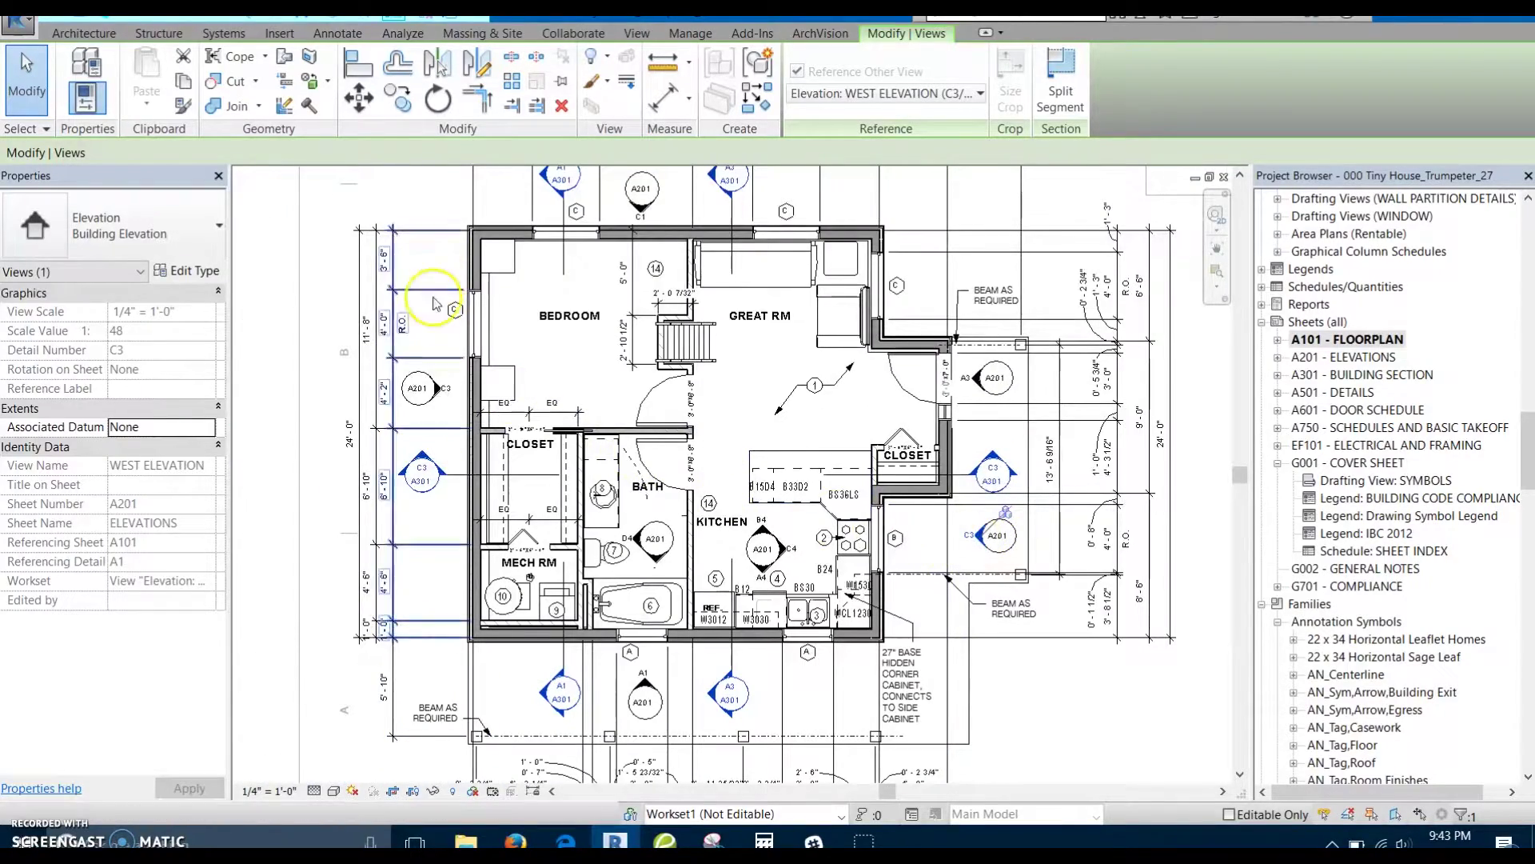
scroll(1000, 536, up, 2)
key(Escape)
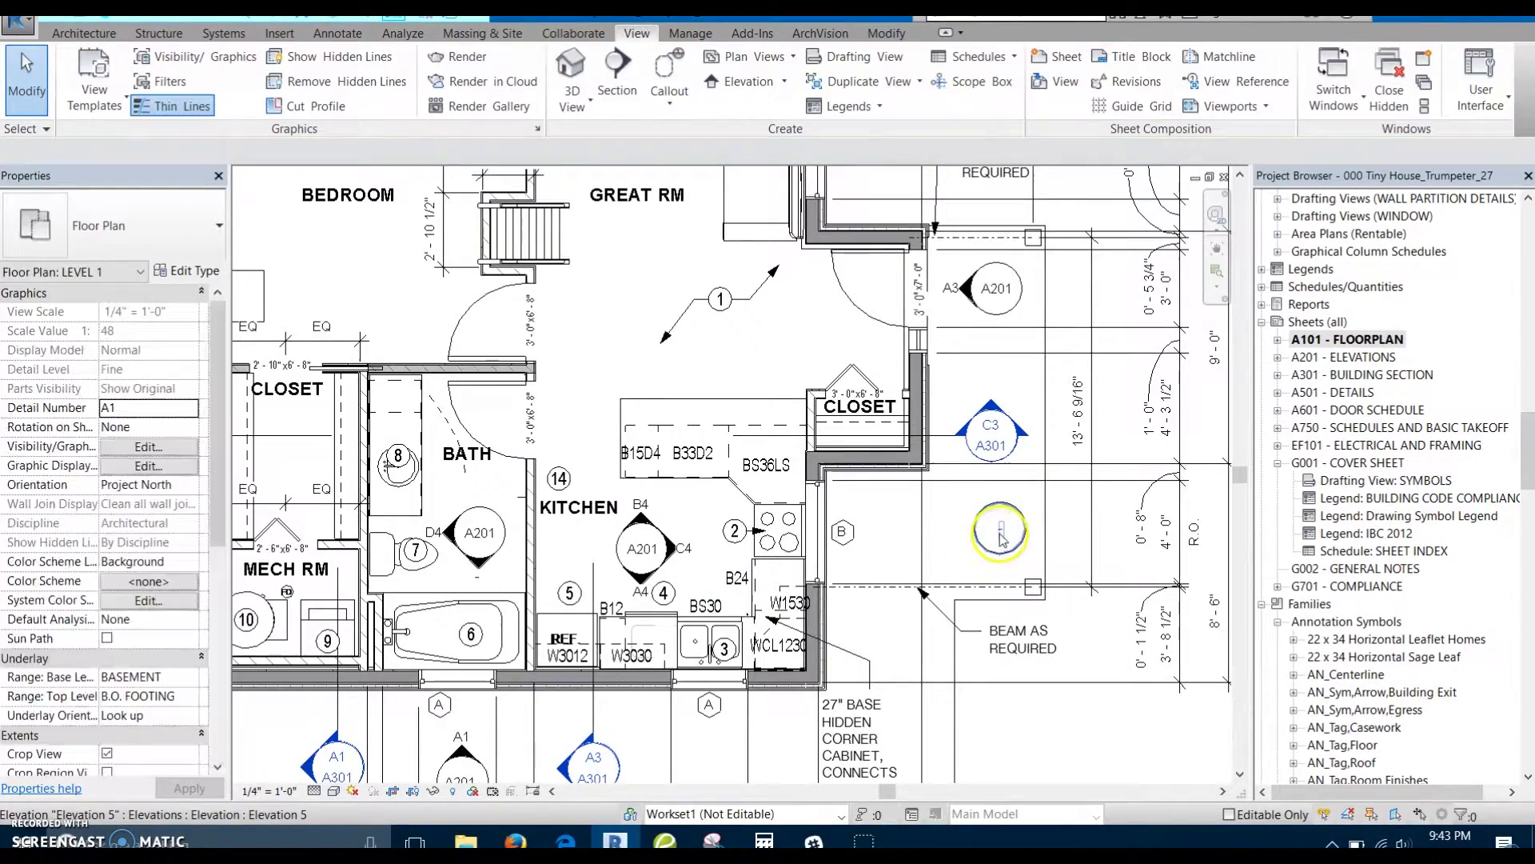
click(999, 535)
key(Escape)
Step: Move the new A3/A201 elevation marker to the deleted marker's spot below the C3/A301 section head, and check its referenced view
middle_drag(1024, 445, 1009, 565)
scroll(997, 462, up, 1)
mouse_move(994, 426)
middle_down()
mouse_move(977, 466)
mouse_move(960, 415)
middle_up()
scroll(976, 464, down, 1)
scroll(978, 468, down, 1)
drag(960, 415, 963, 622)
scroll(974, 501, down, 1)
middle_drag(981, 500, 913, 457)
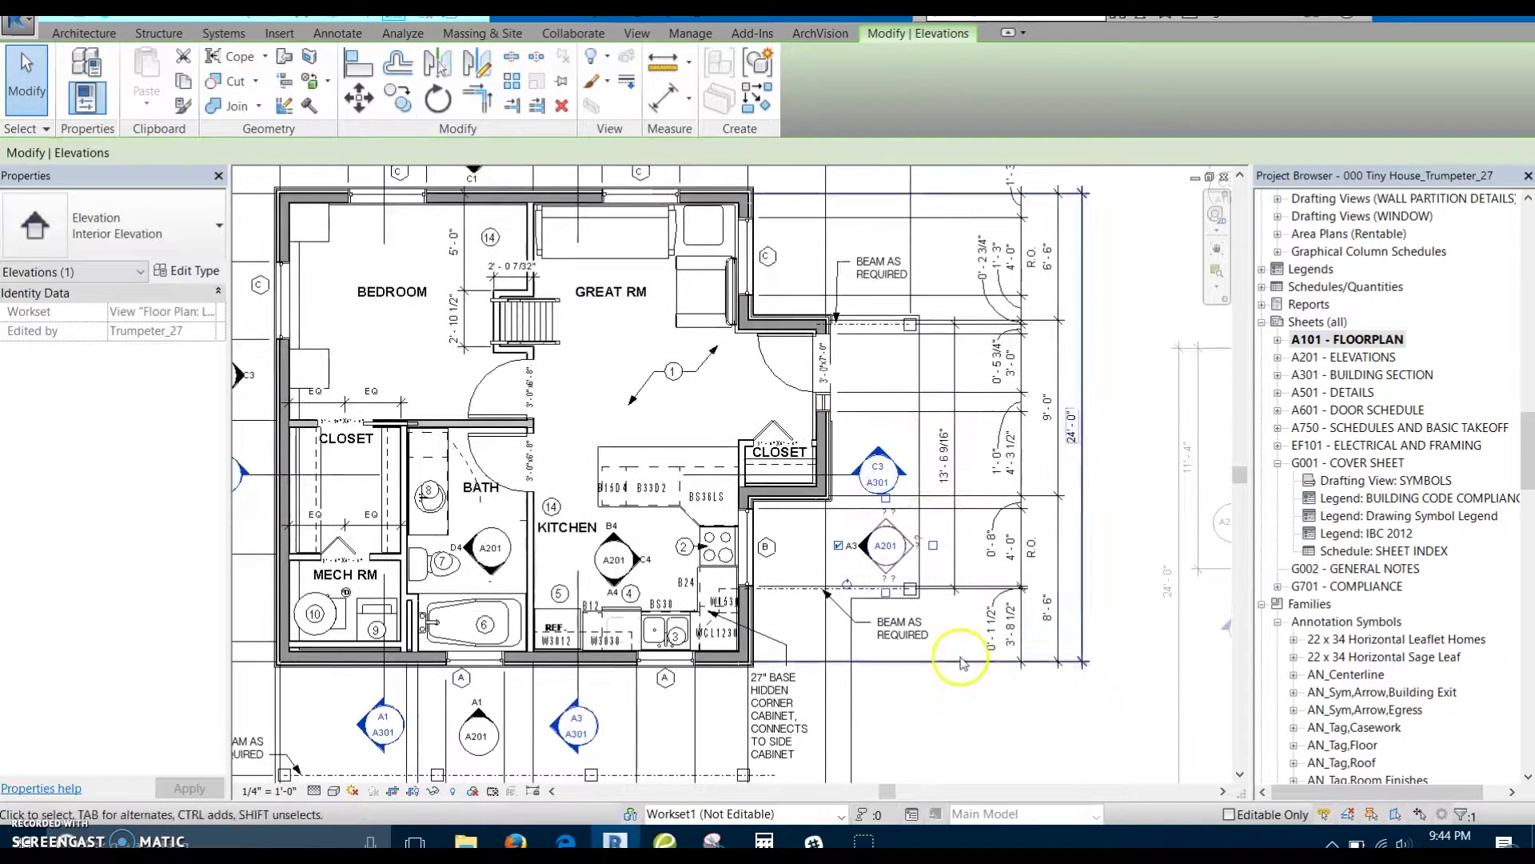
click(961, 662)
click(853, 546)
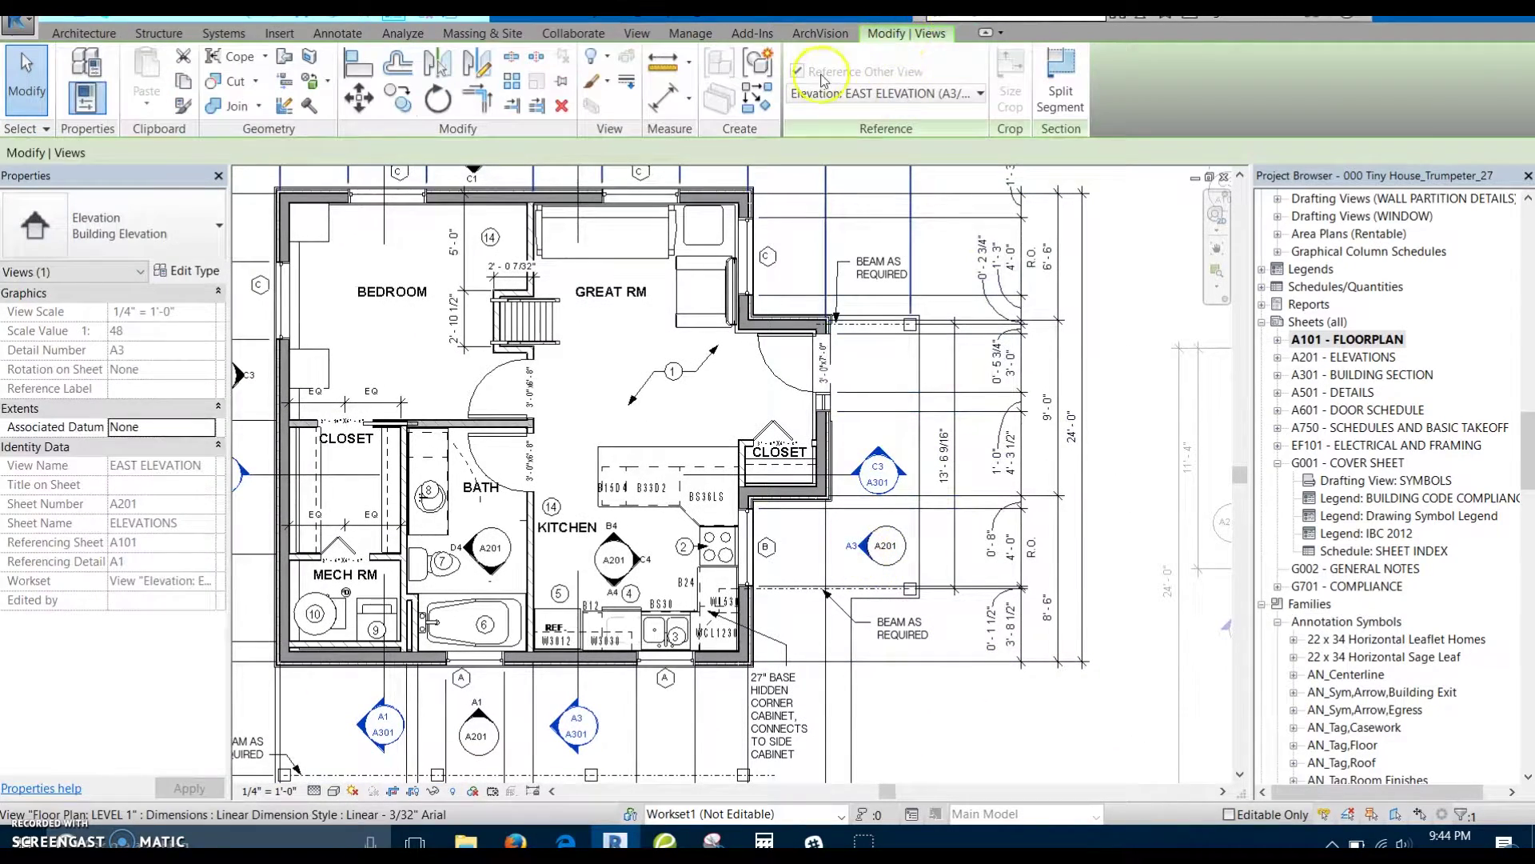
scroll(956, 343, down, 1)
middle_drag(955, 343, 974, 408)
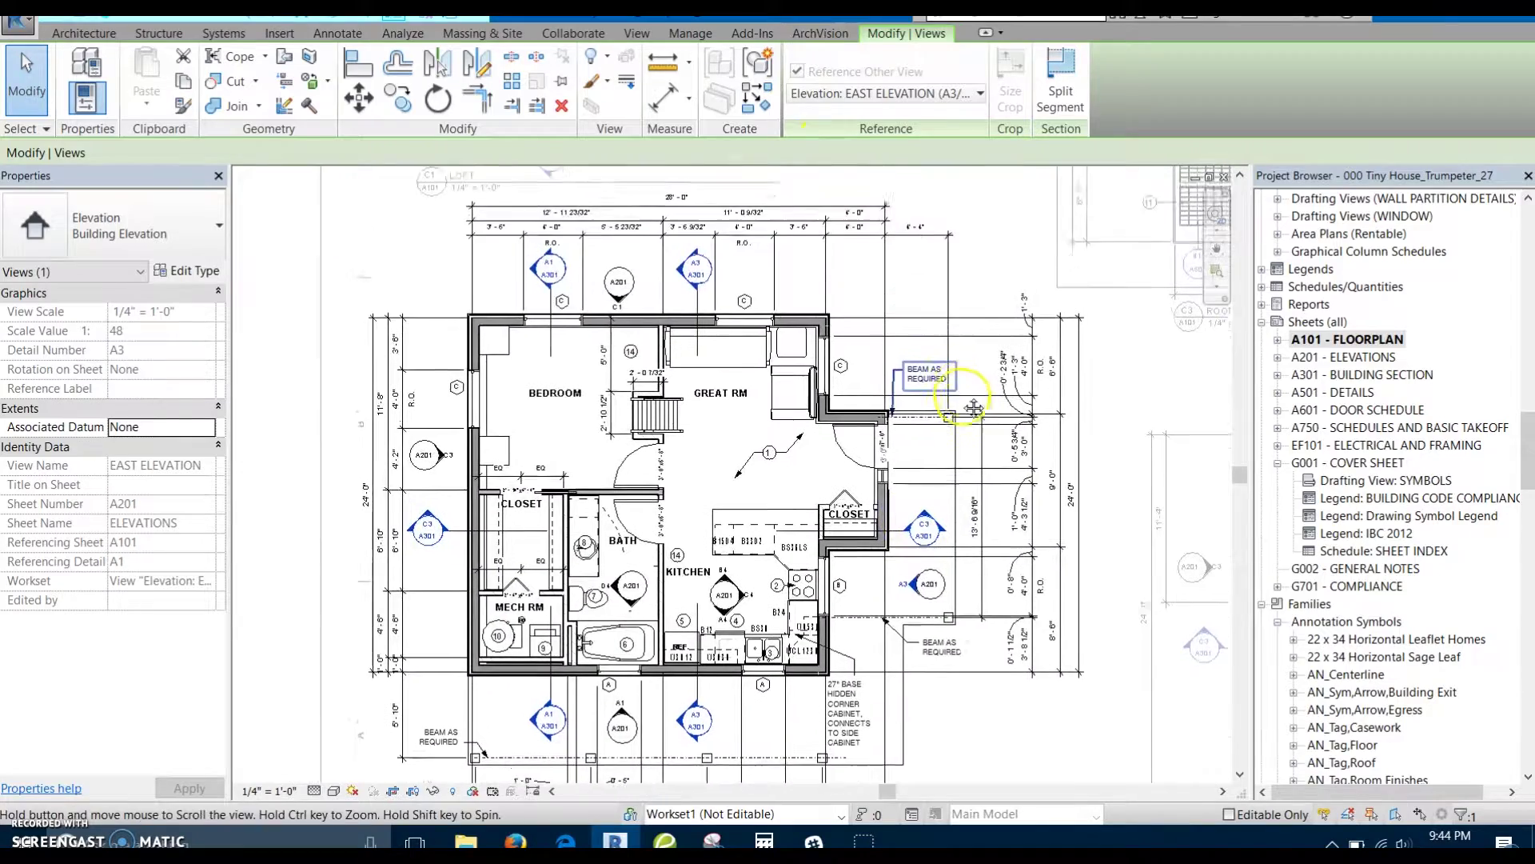
key(Escape)
Step: Tag the window in the Great Room's east wall by category with no leader
scroll(840, 376, up, 3)
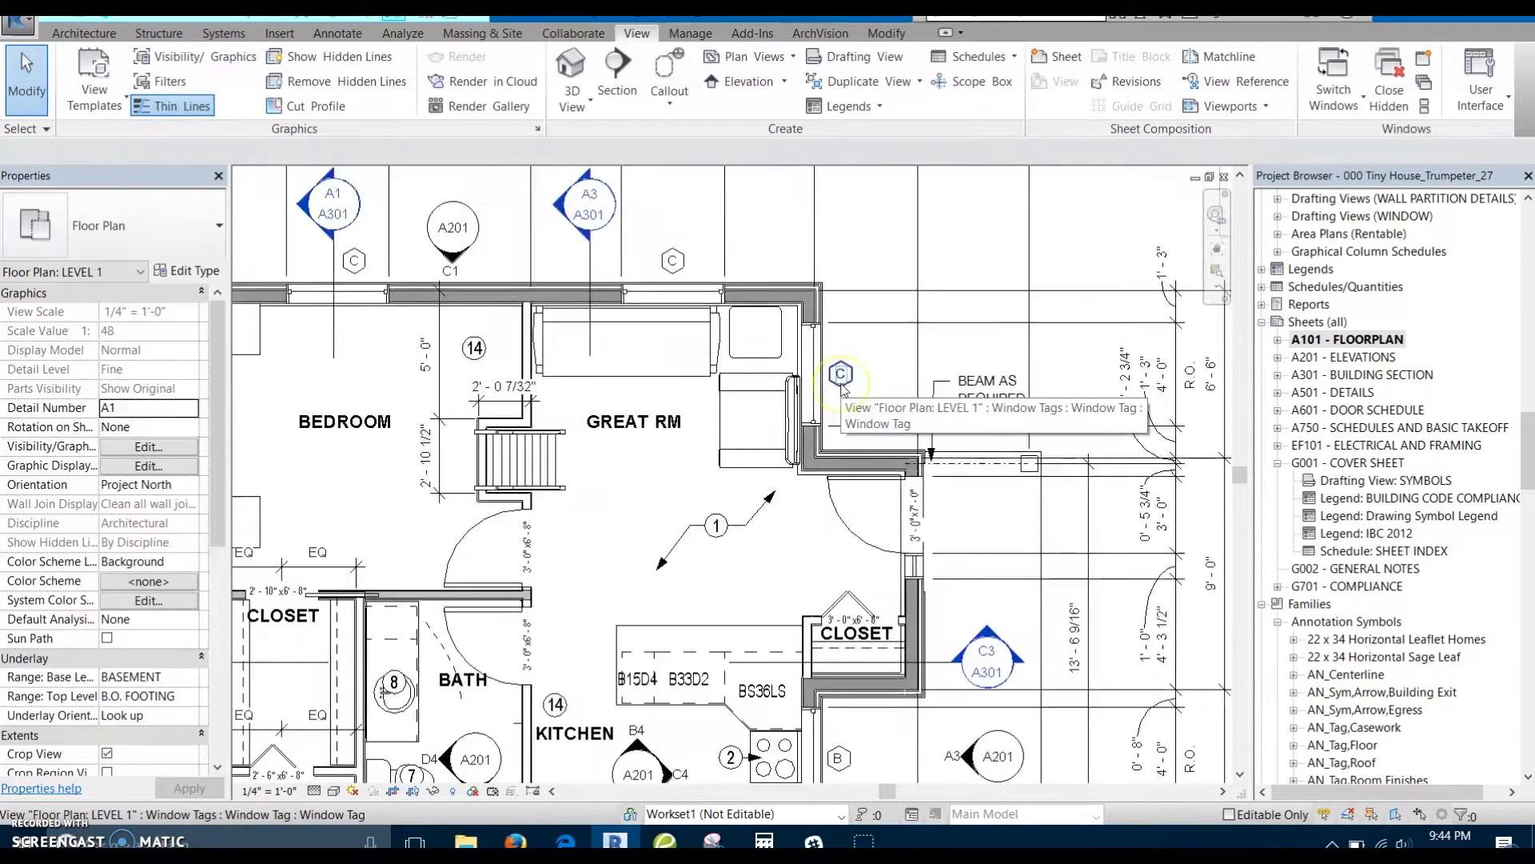
scroll(841, 385, up, 1)
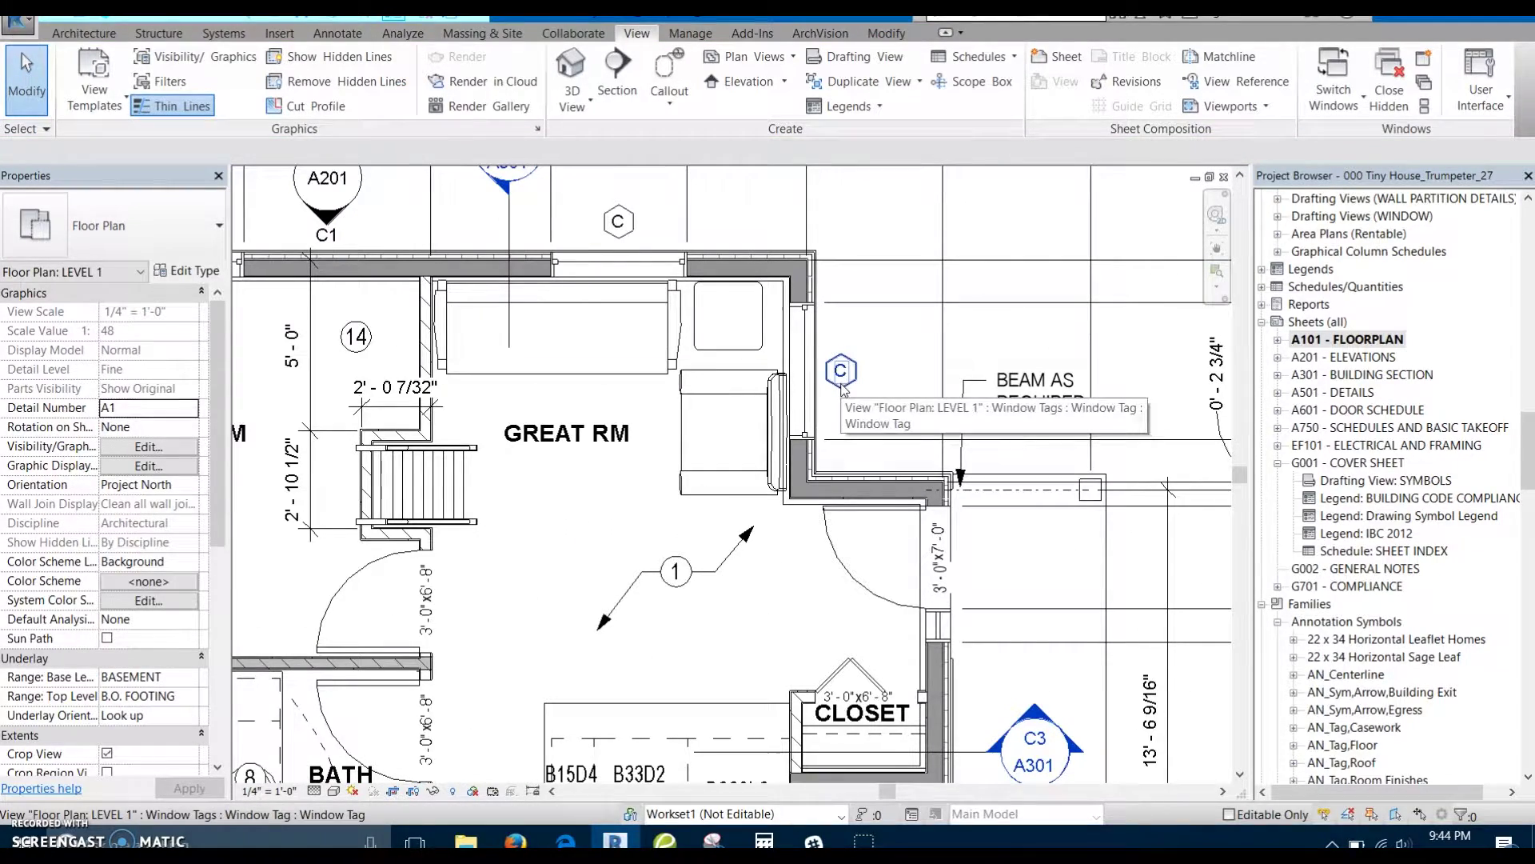
key(t)
key(g)
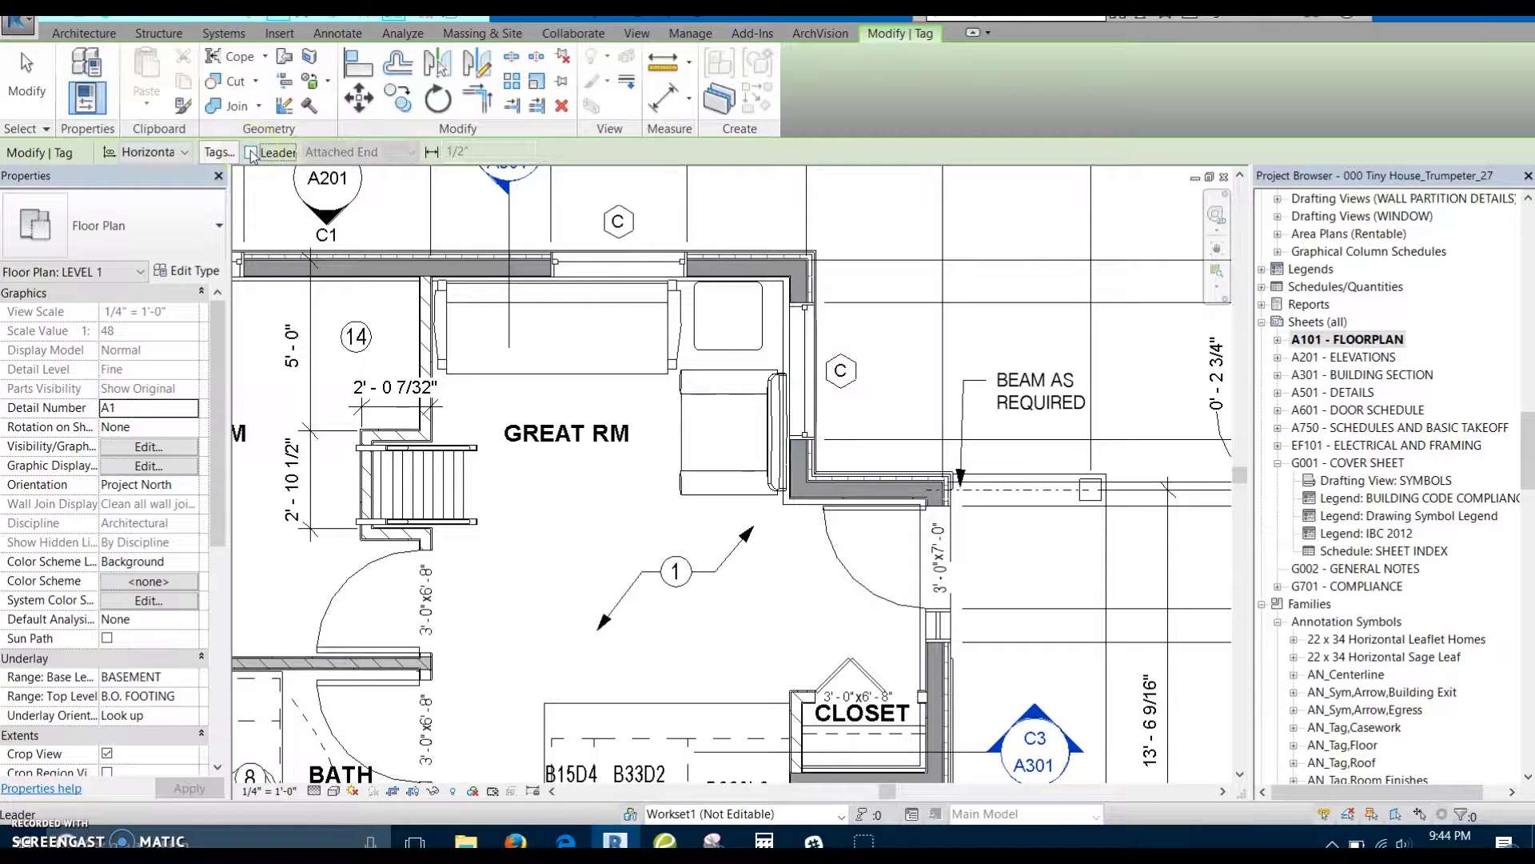
scroll(530, 261, up, 1)
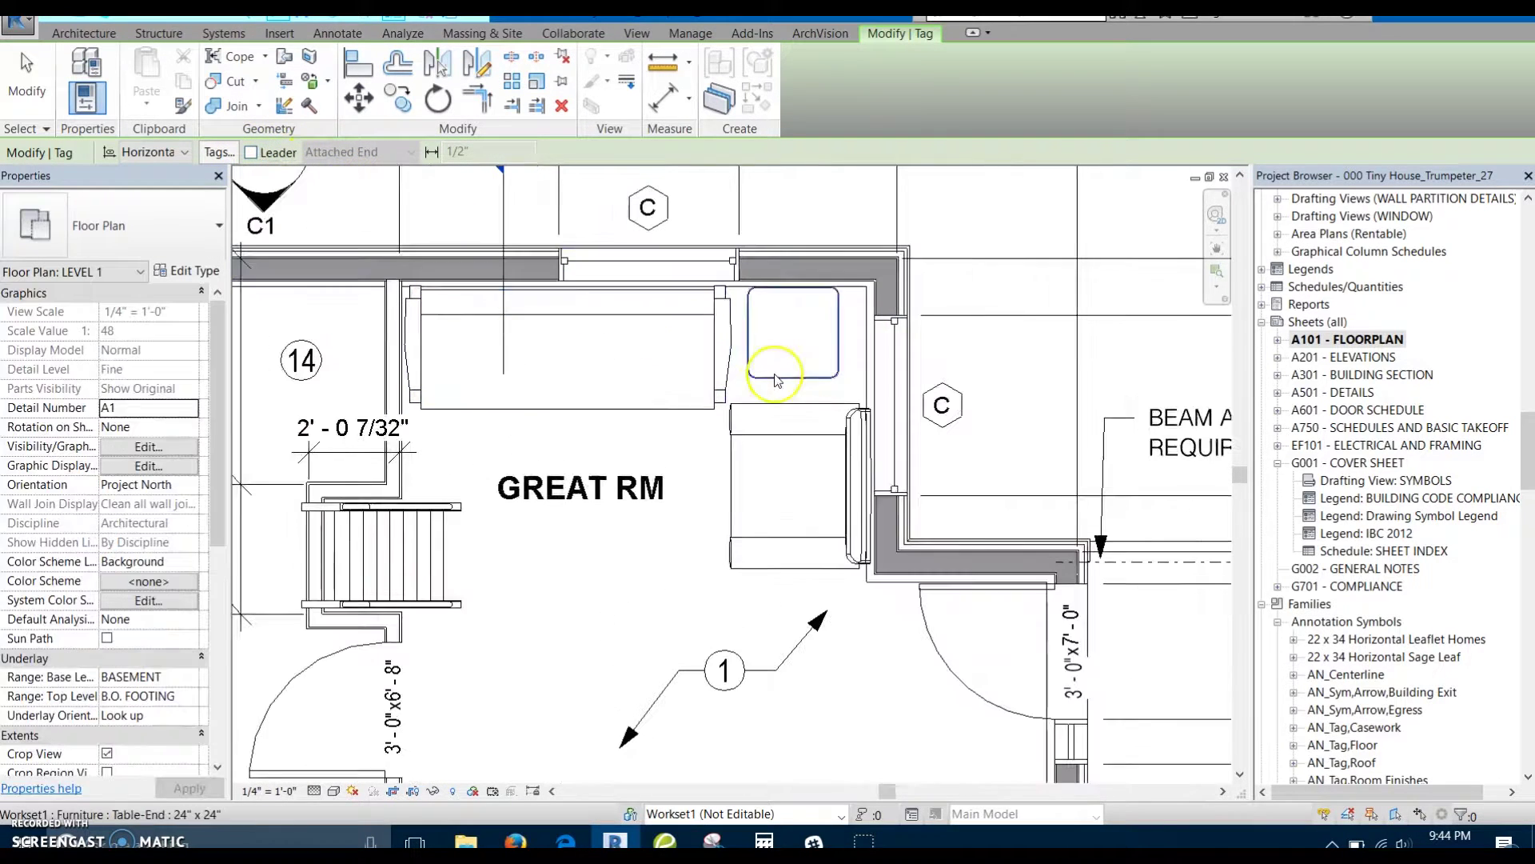
click(904, 381)
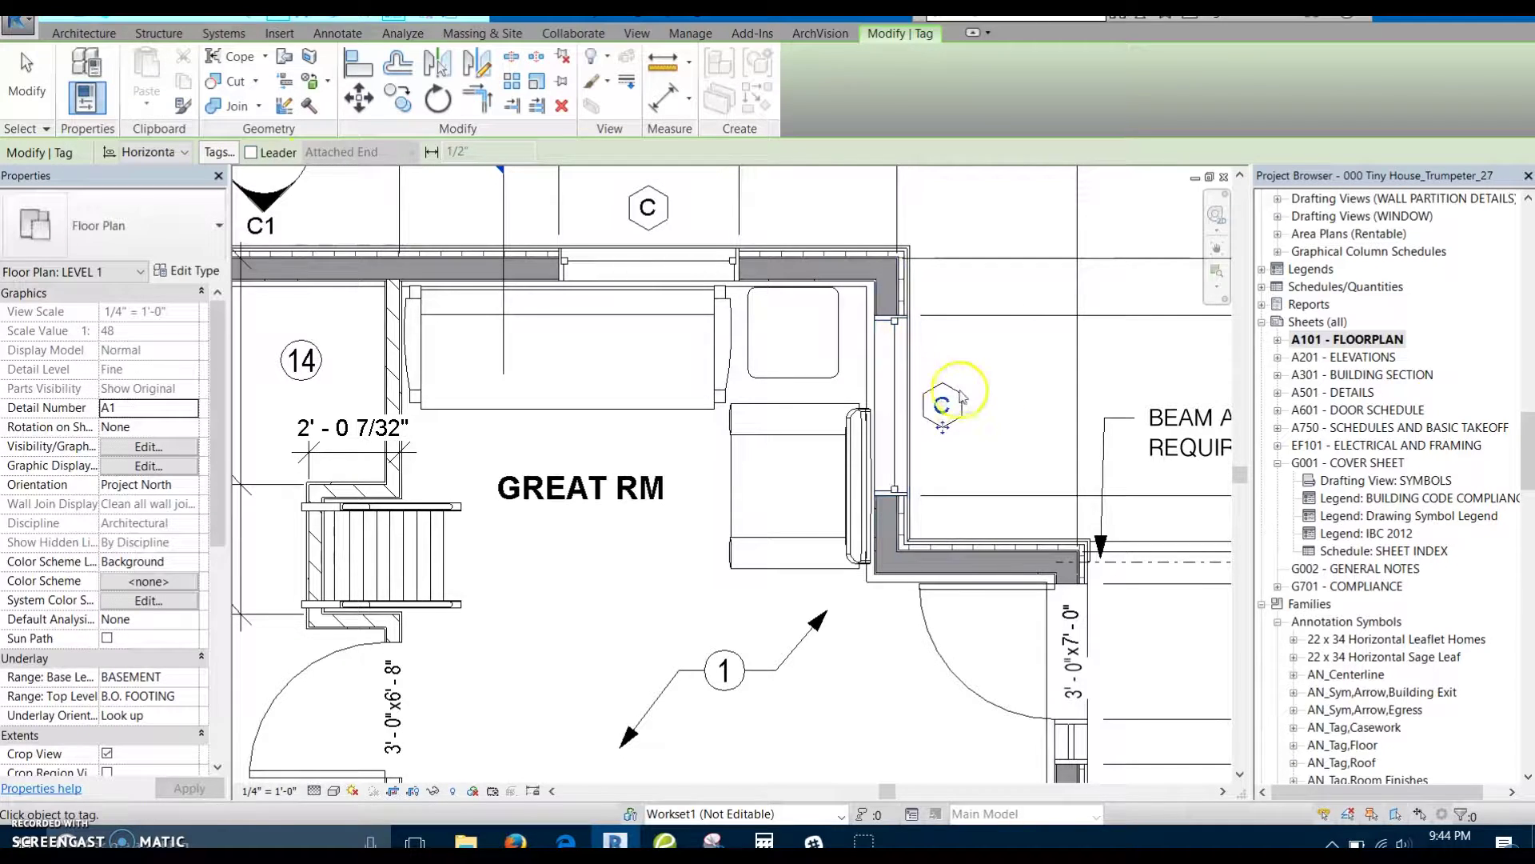
middle_drag(672, 267, 704, 472)
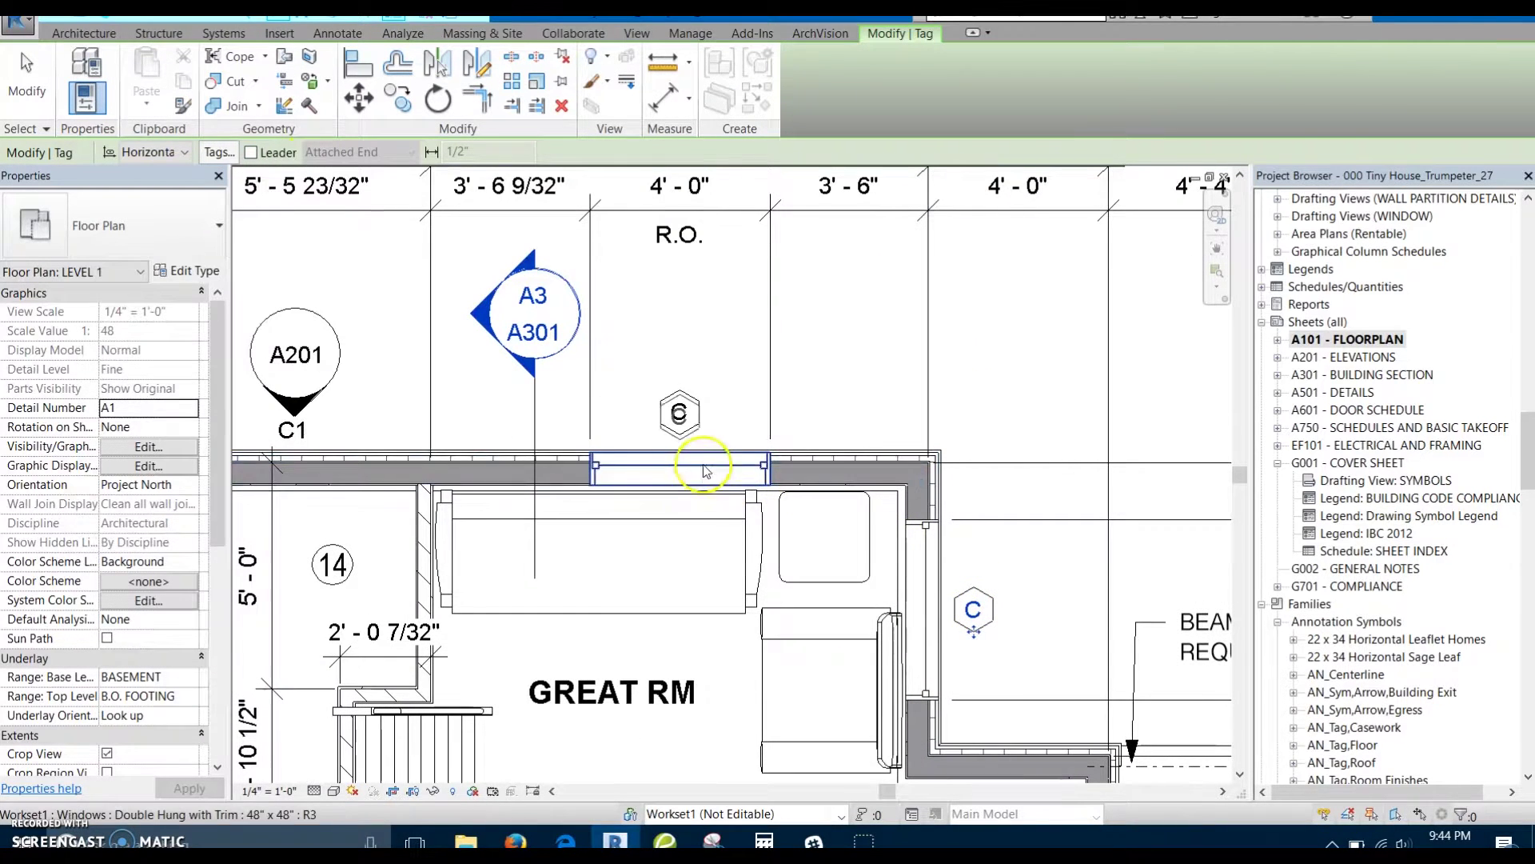
Step: Stop tagging and select all instances of the 48" x 48" Double Hung with Trim window, starting from the one in the Bedroom's north wall
scroll(790, 416, down, 1)
middle_drag(796, 431, 912, 418)
scroll(805, 492, down, 2)
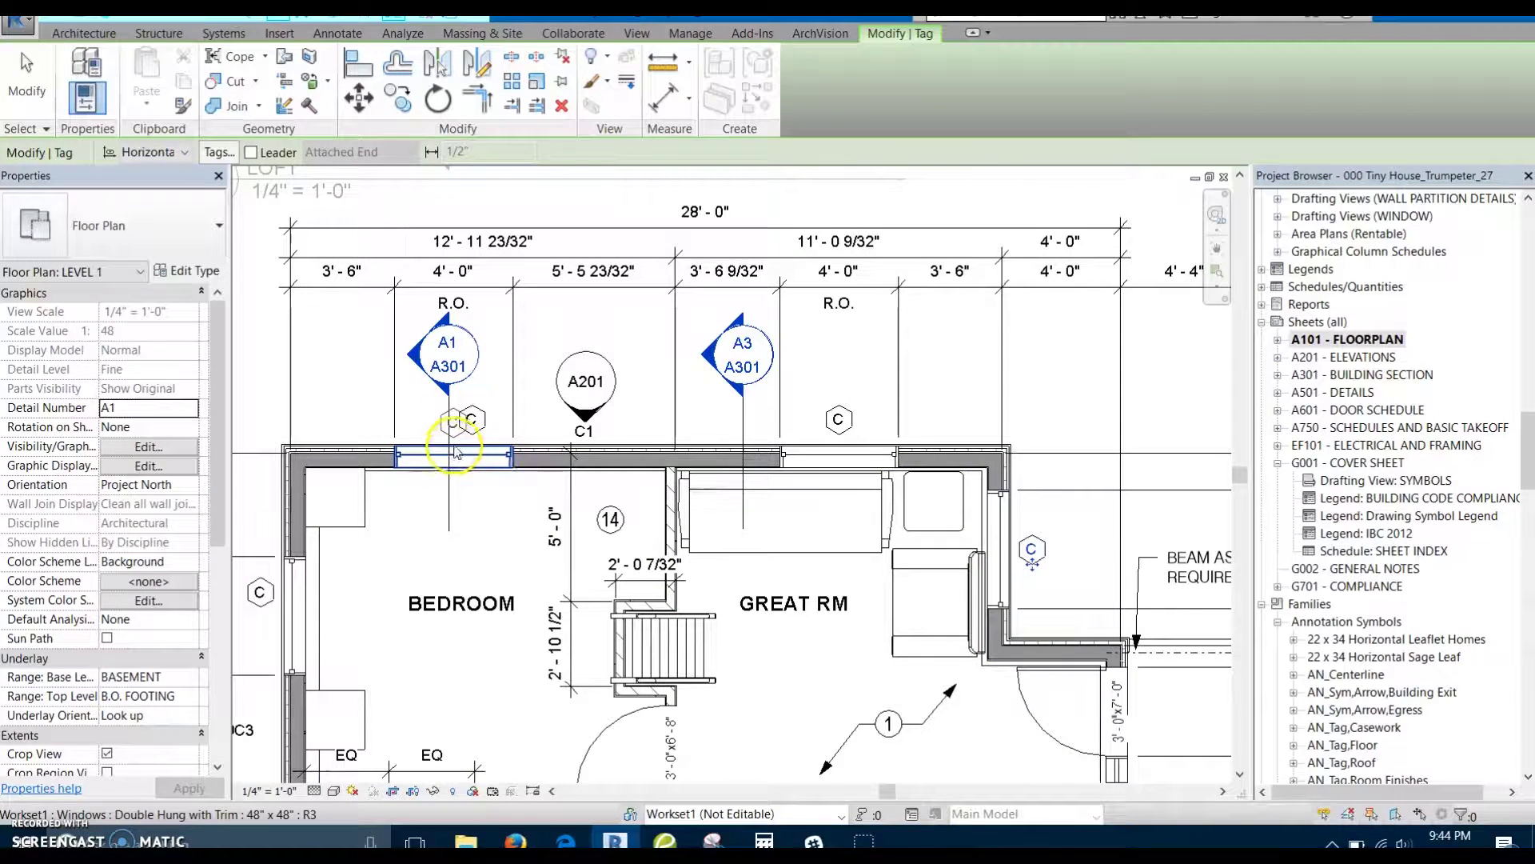
scroll(490, 457, down, 1)
middle_drag(492, 462, 514, 484)
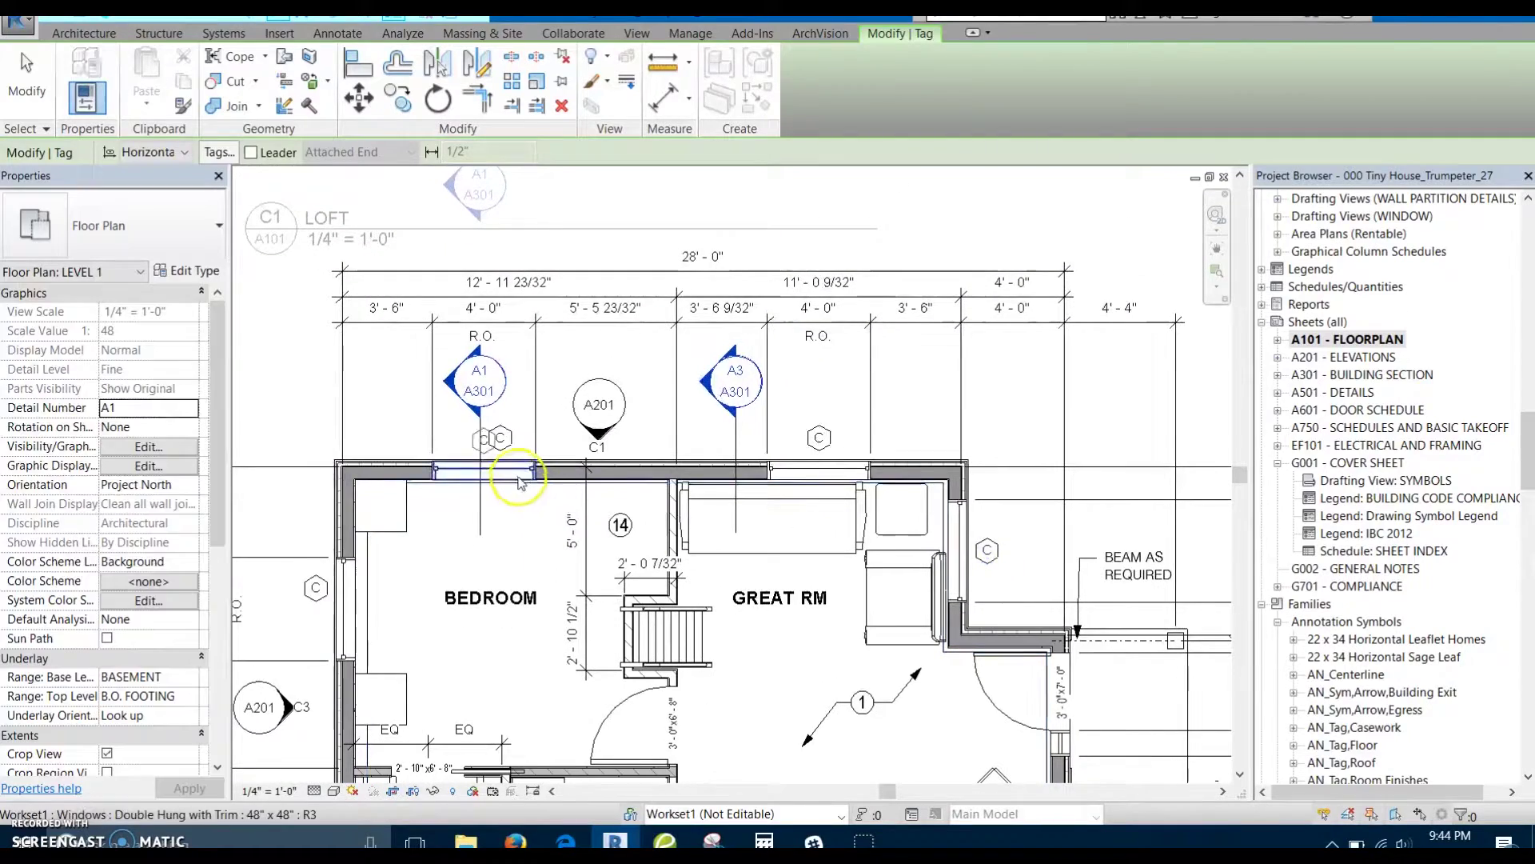
key(Escape)
scroll(512, 482, up, 2)
click(512, 477)
scroll(512, 478, up, 2)
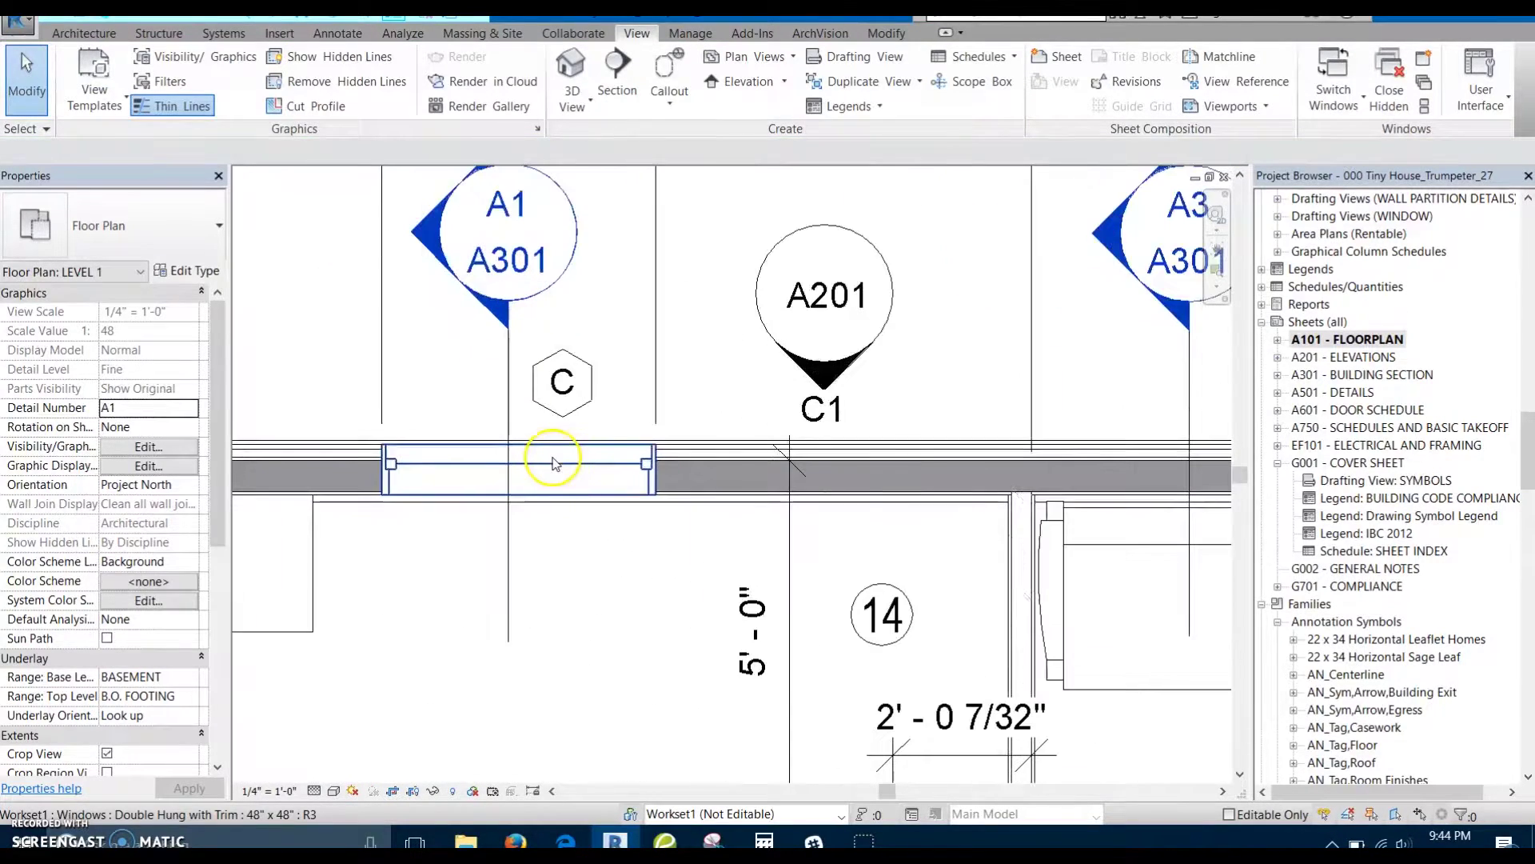
click(557, 464)
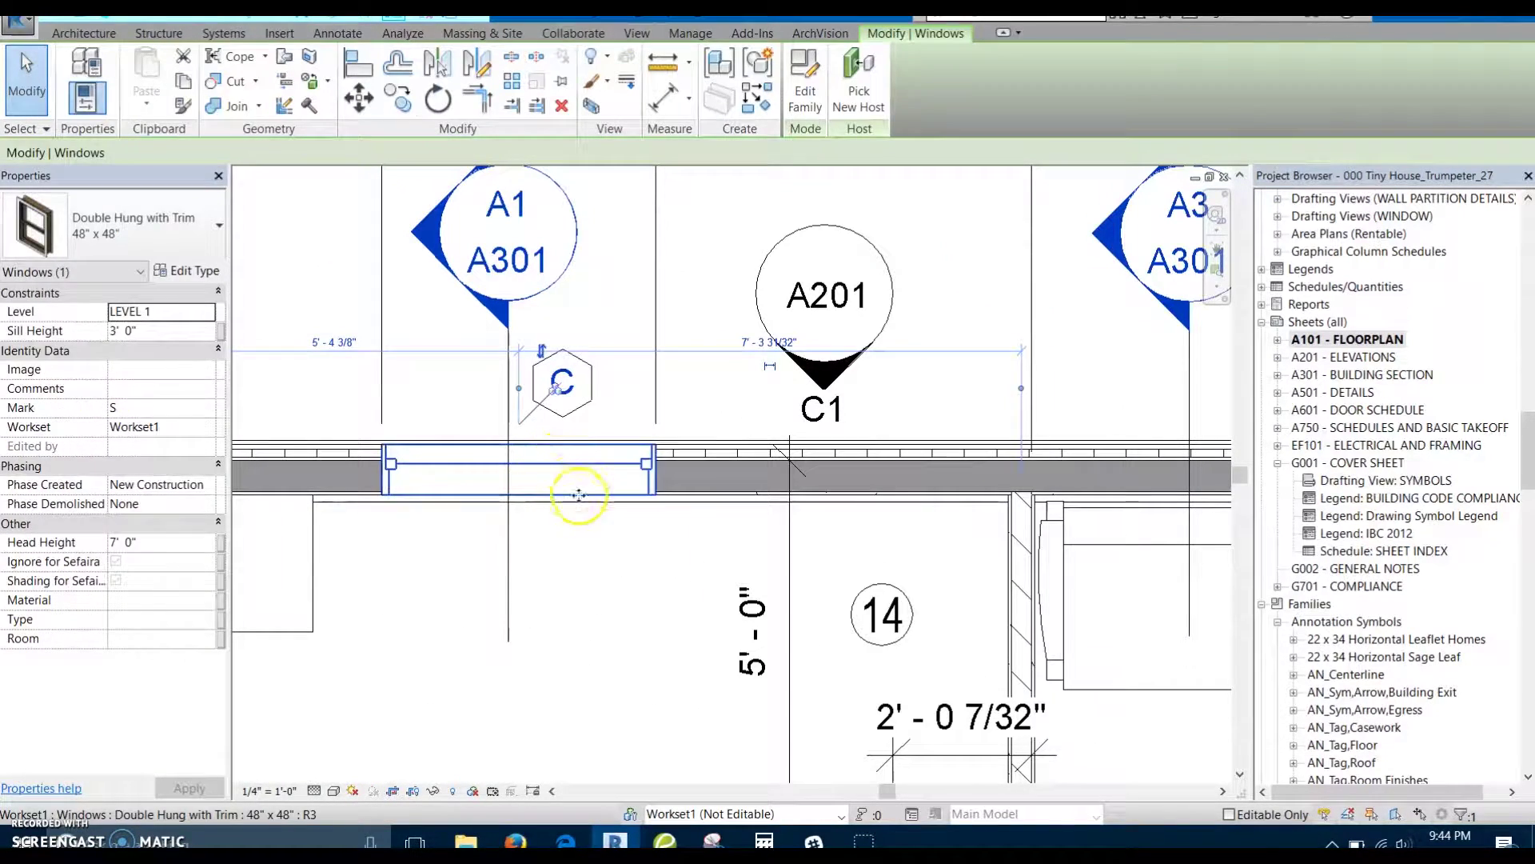
key(s)
key(a)
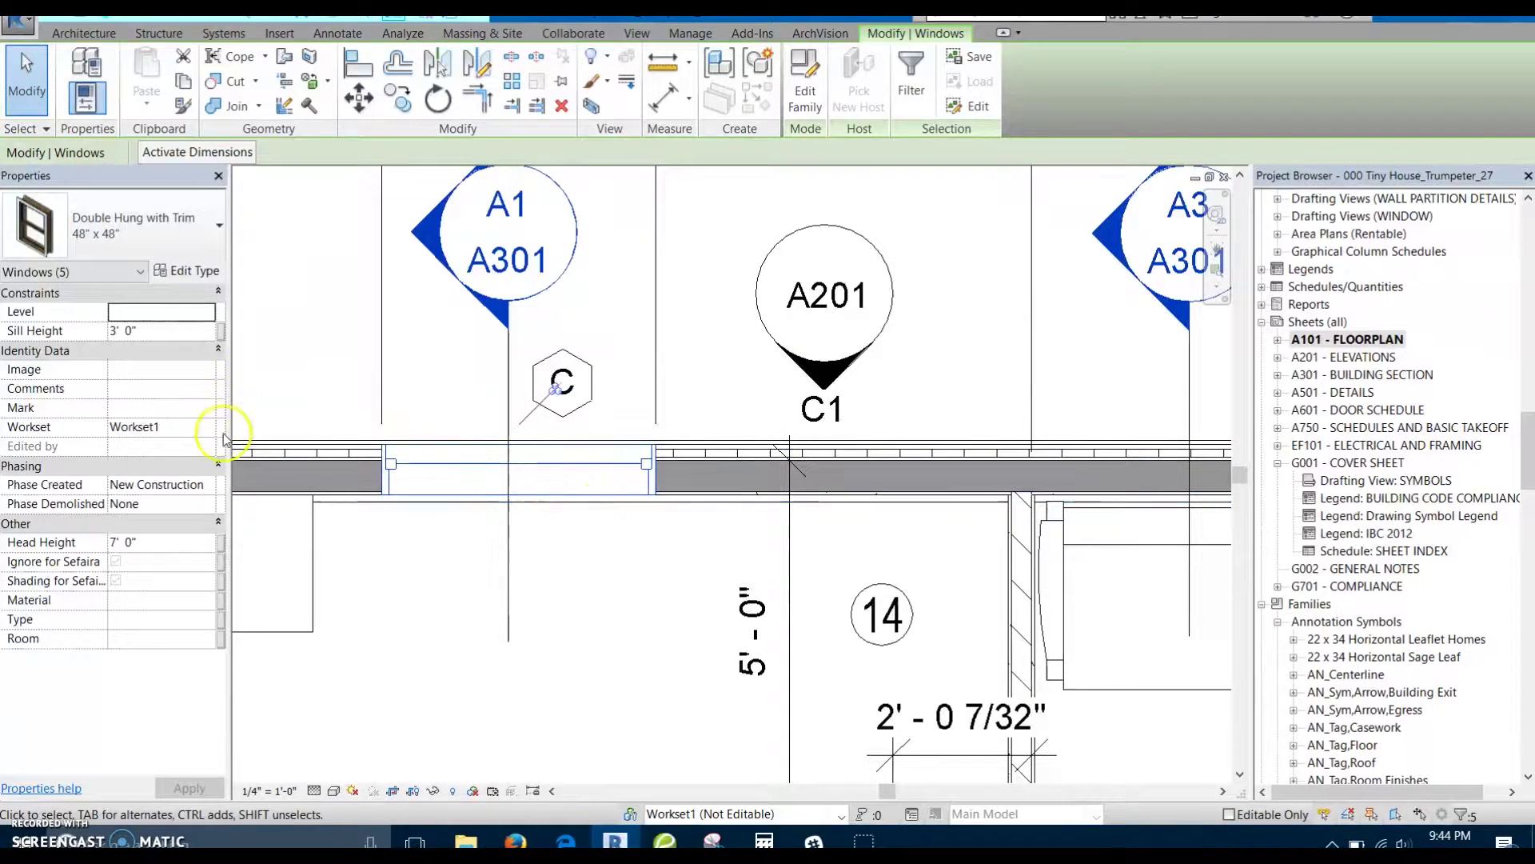
Step: Check the Type Mark parameter in the selected windows' type properties, close them, and clear the selection
click(188, 273)
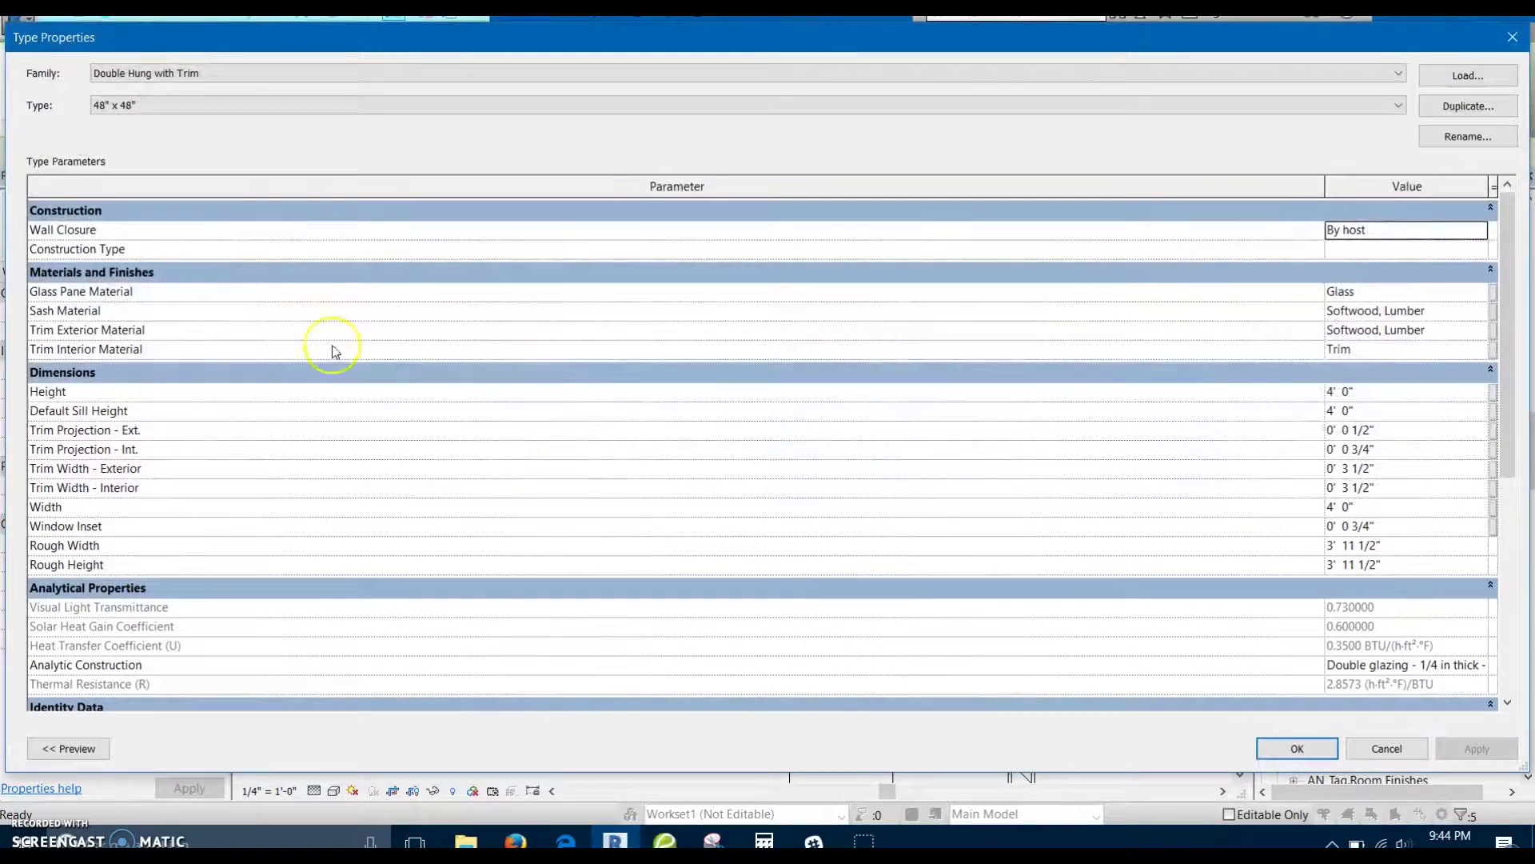
scroll(1143, 439, down, 5)
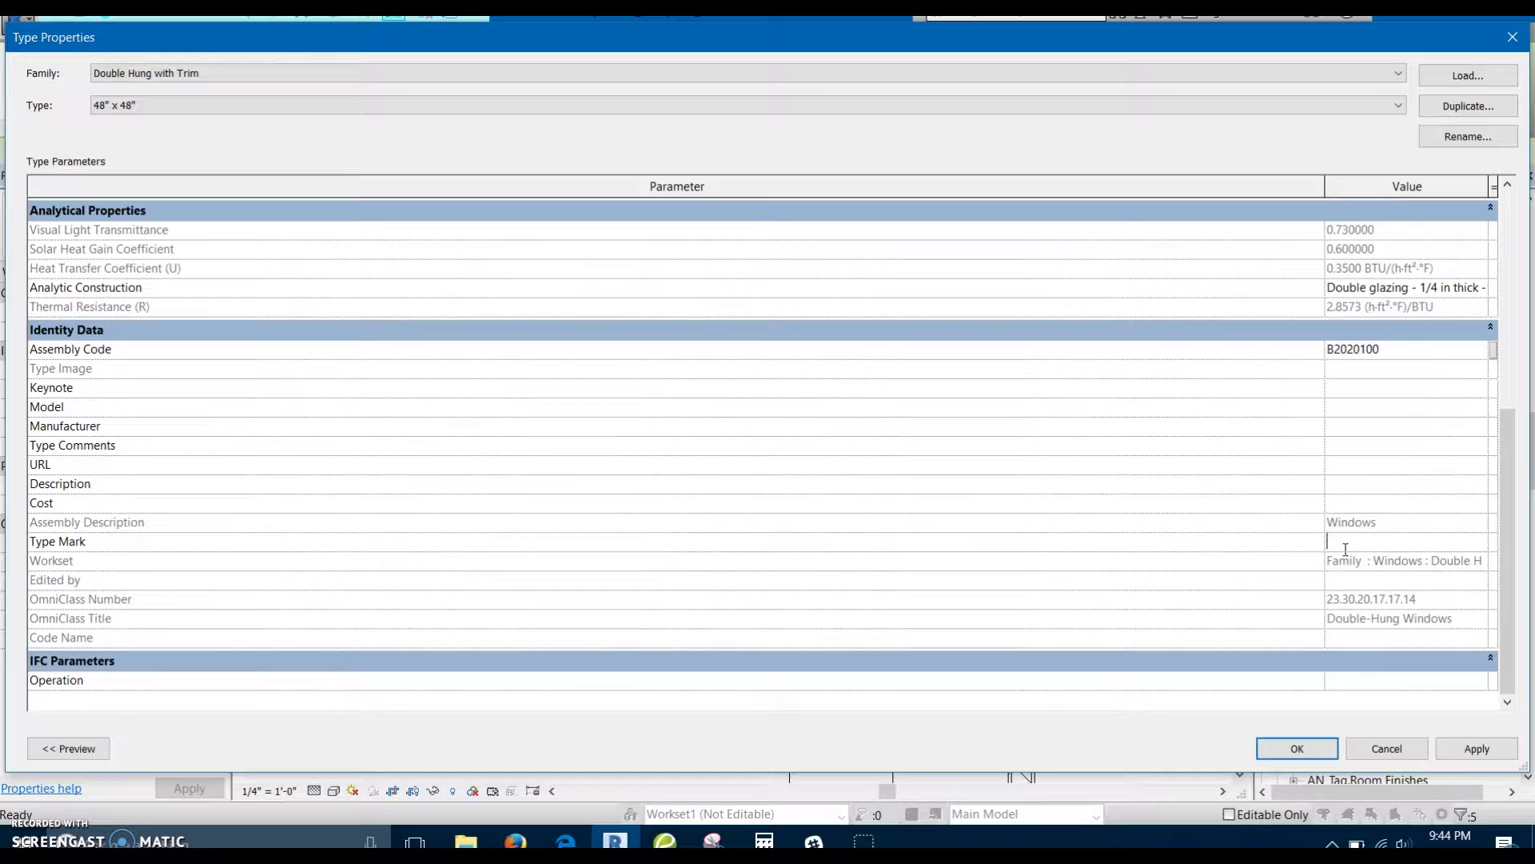
click(1298, 751)
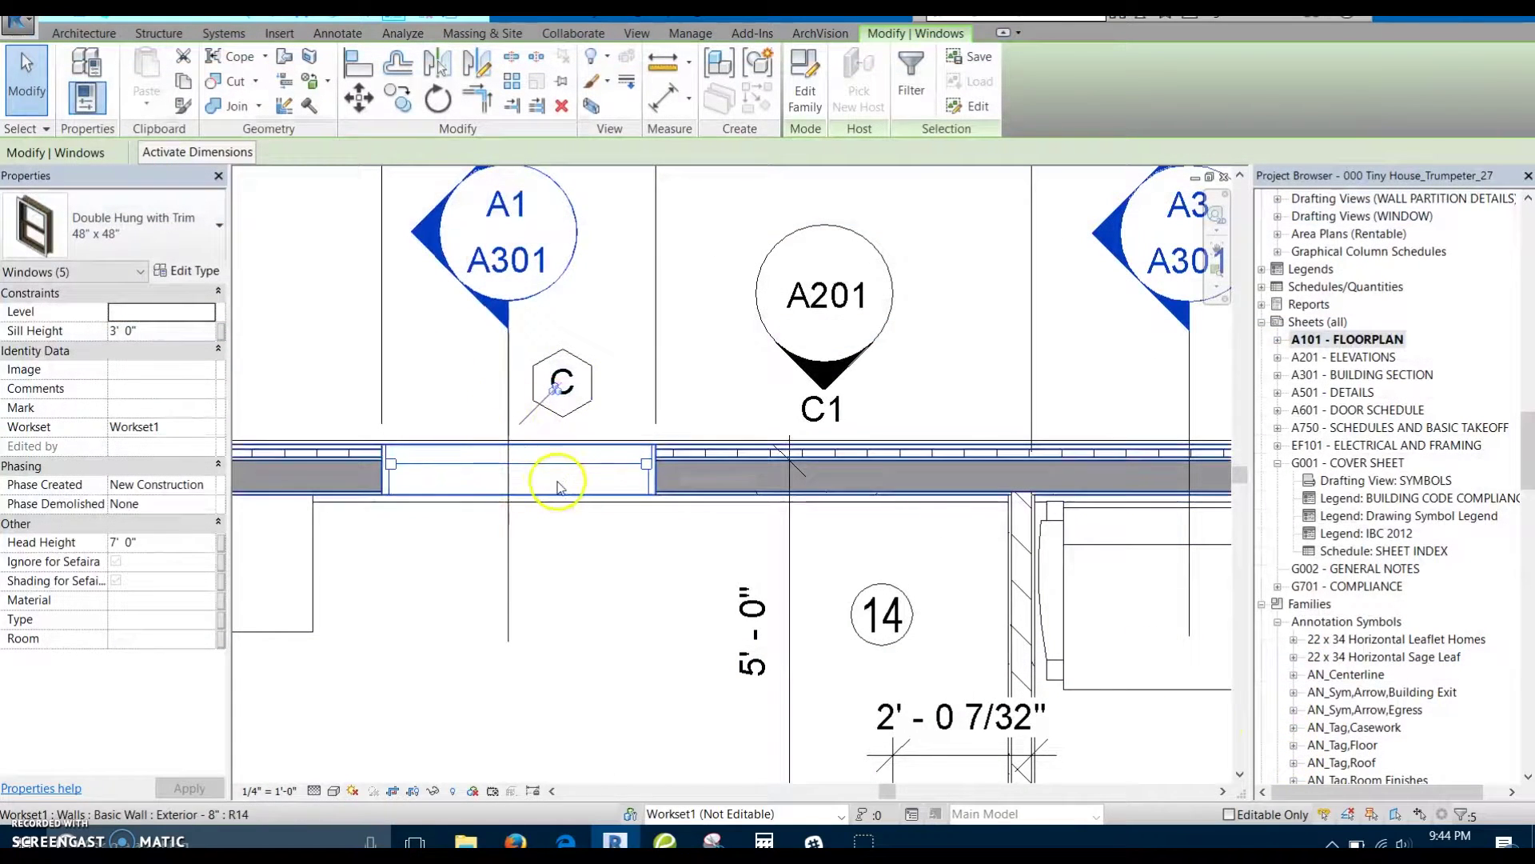
scroll(558, 485, down, 4)
scroll(576, 471, up, 3)
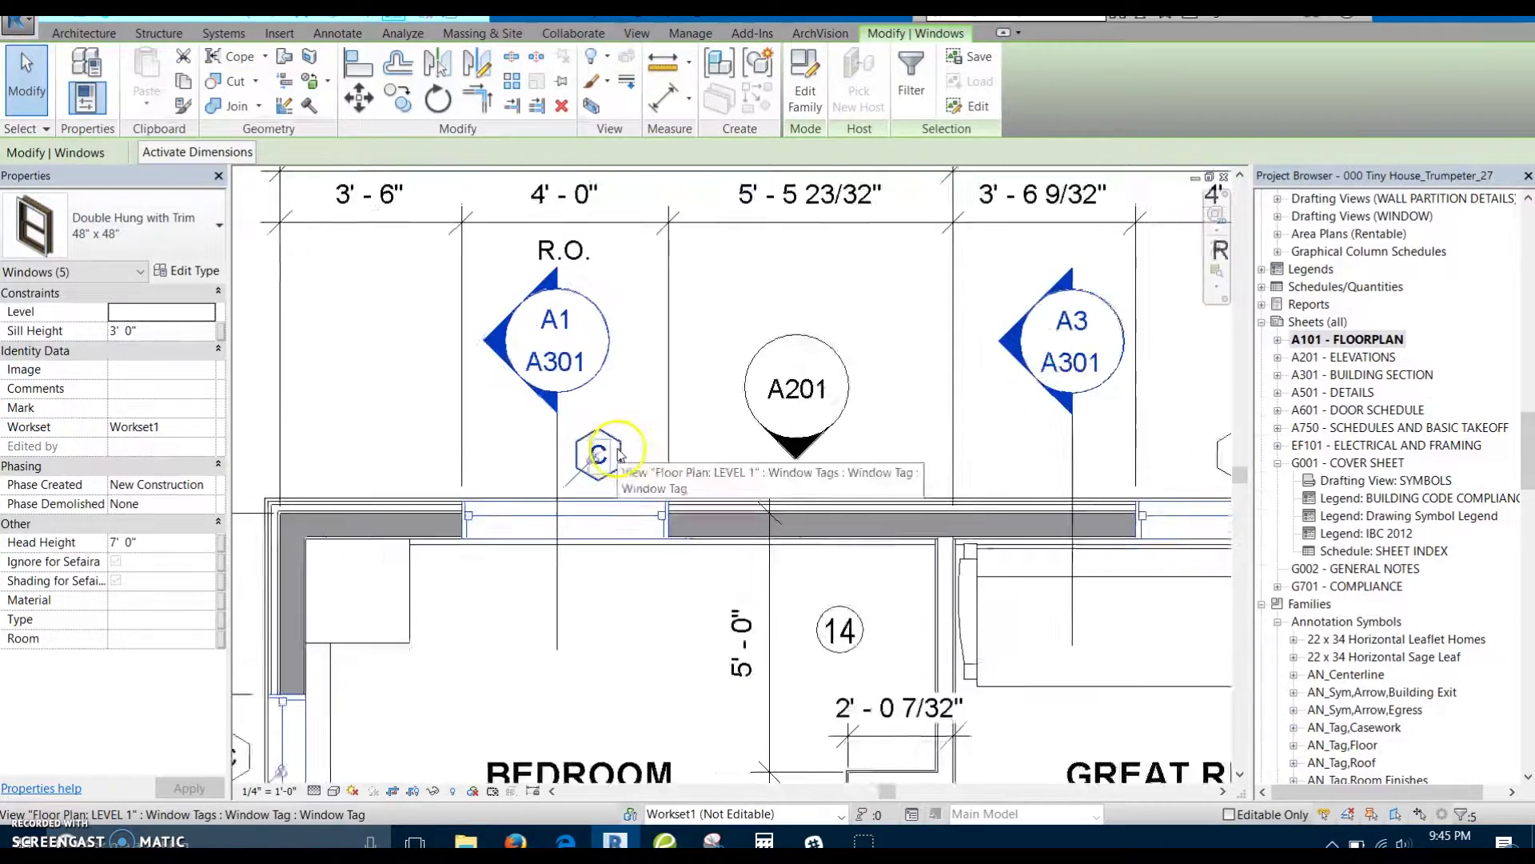
click(463, 445)
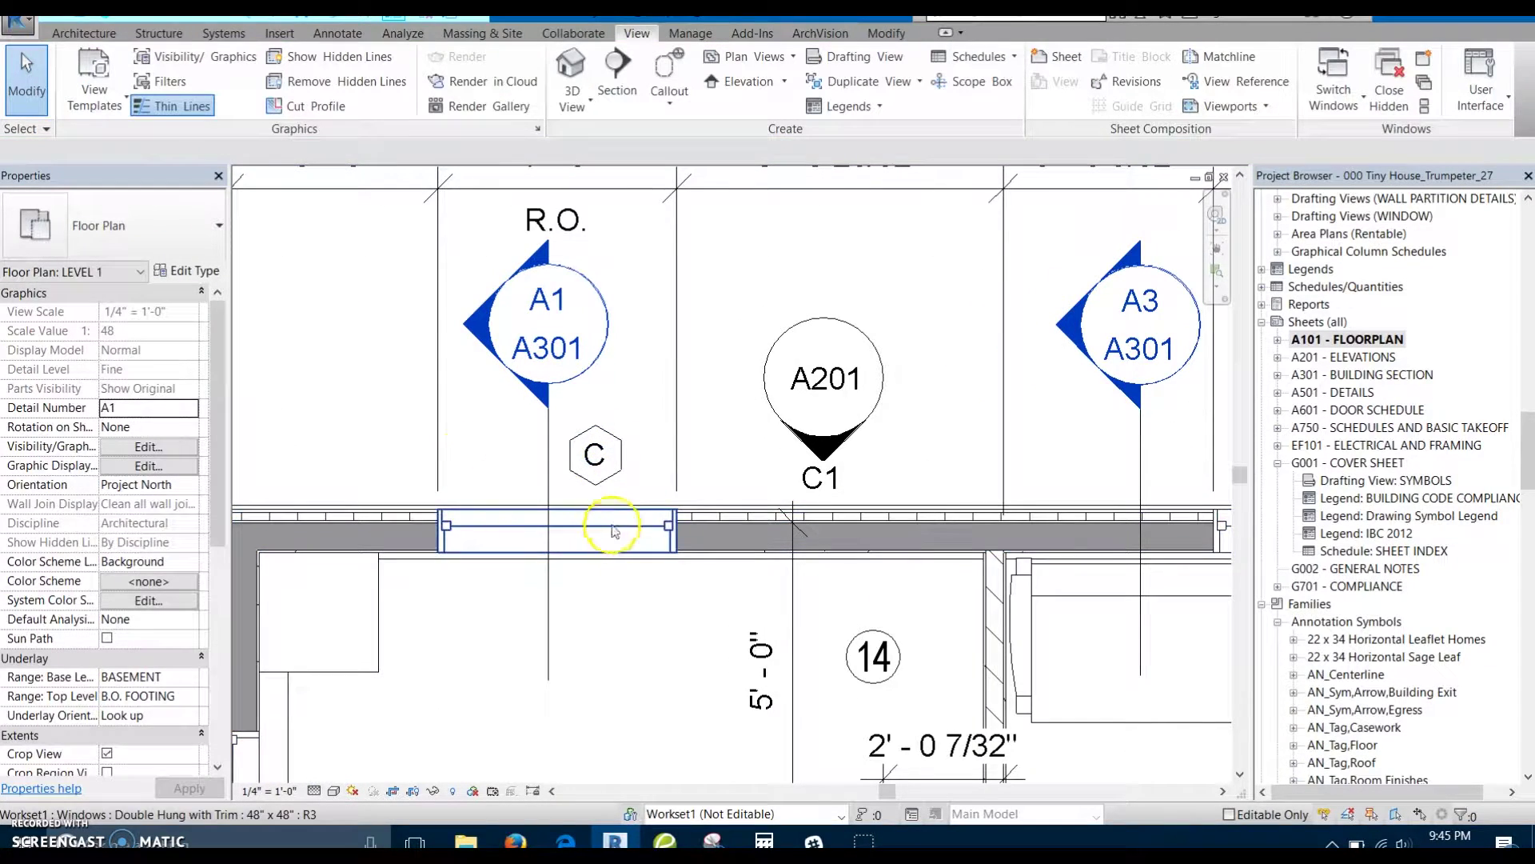
Step: Examine the dashed beam line and its BEAM AS REQUIRED note at the porch beside the Great Room's entry door
scroll(615, 530, down, 2)
scroll(654, 420, up, 1)
scroll(672, 444, down, 3)
scroll(694, 471, down, 1)
middle_drag(640, 464, 420, 340)
middle_drag(955, 448, 683, 417)
scroll(679, 417, up, 2)
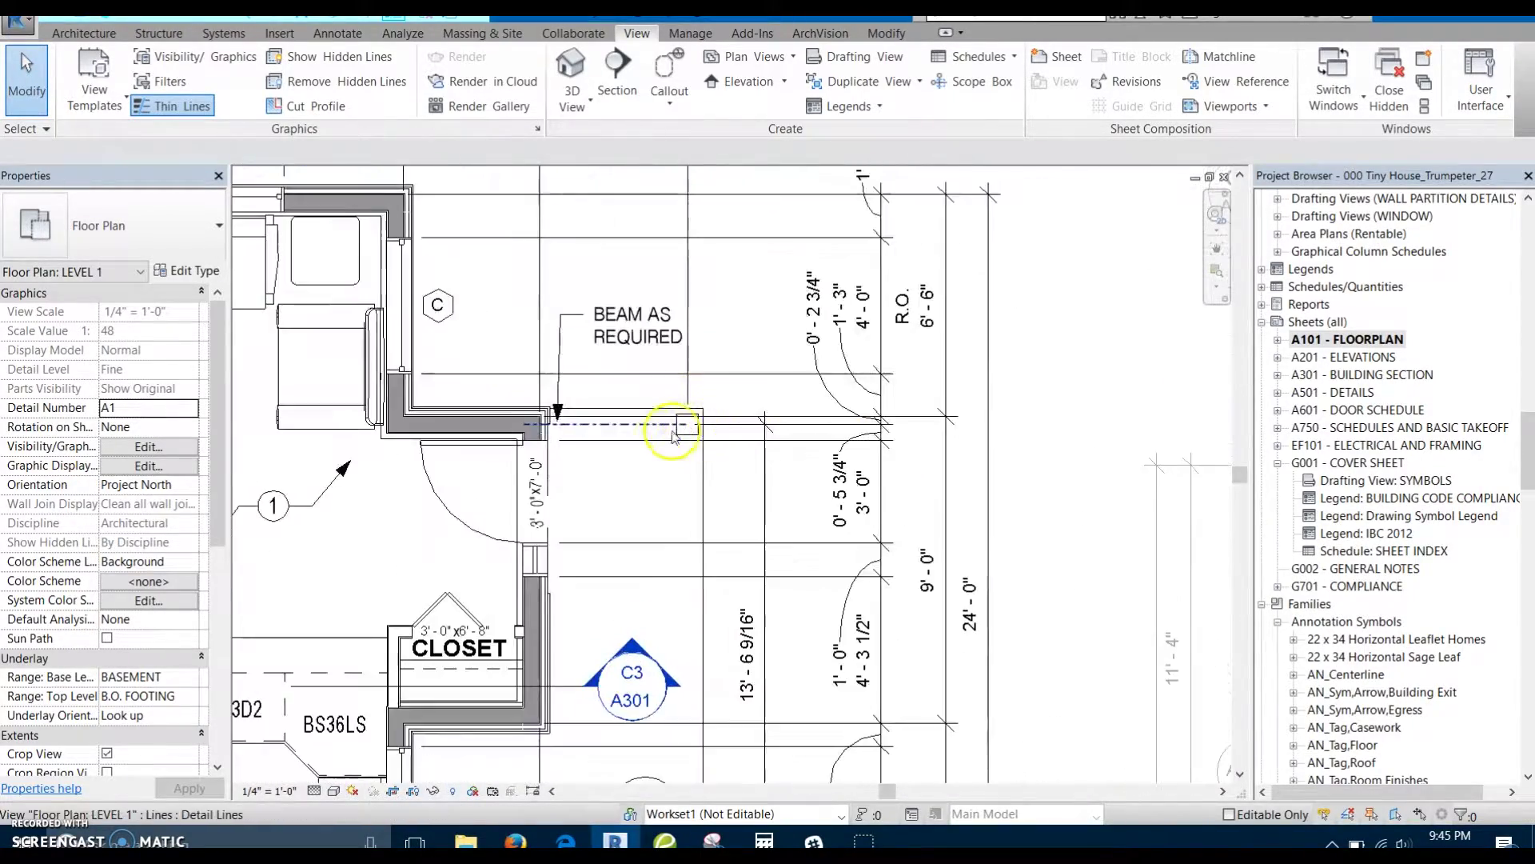
scroll(680, 438, down, 1)
scroll(684, 456, up, 2)
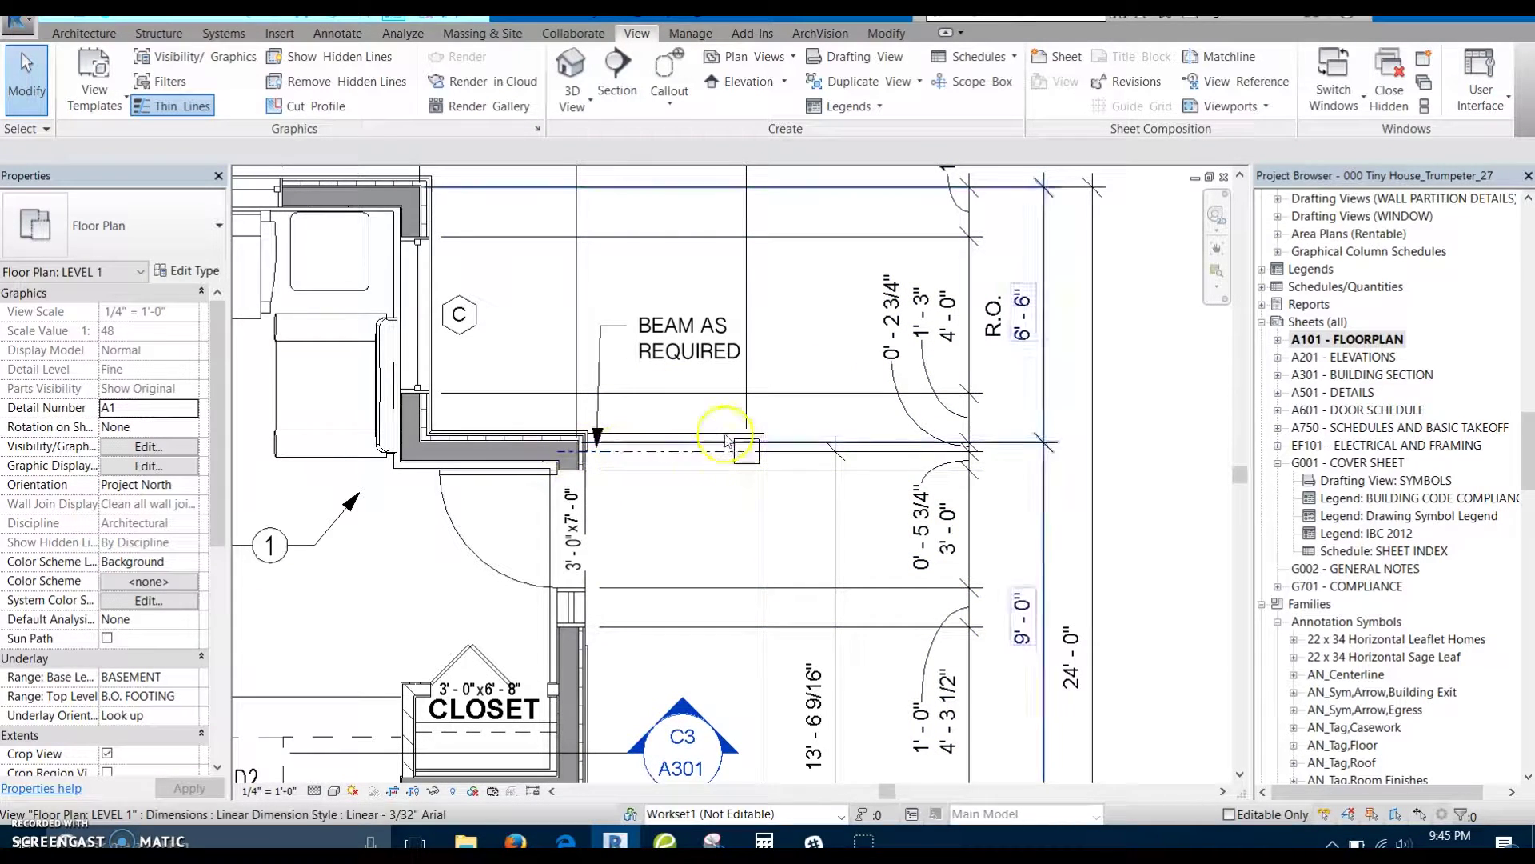
Step: Open the 3D view, inspect the entry porch, and select the timber beam above the side porch posts to check it
click(324, 16)
shift+middle_drag(694, 400, 373, 502)
scroll(748, 471, up, 6)
shift+middle_drag(774, 473, 716, 465)
scroll(846, 418, up, 5)
shift+middle_drag(846, 418, 592, 453)
scroll(824, 494, up, 5)
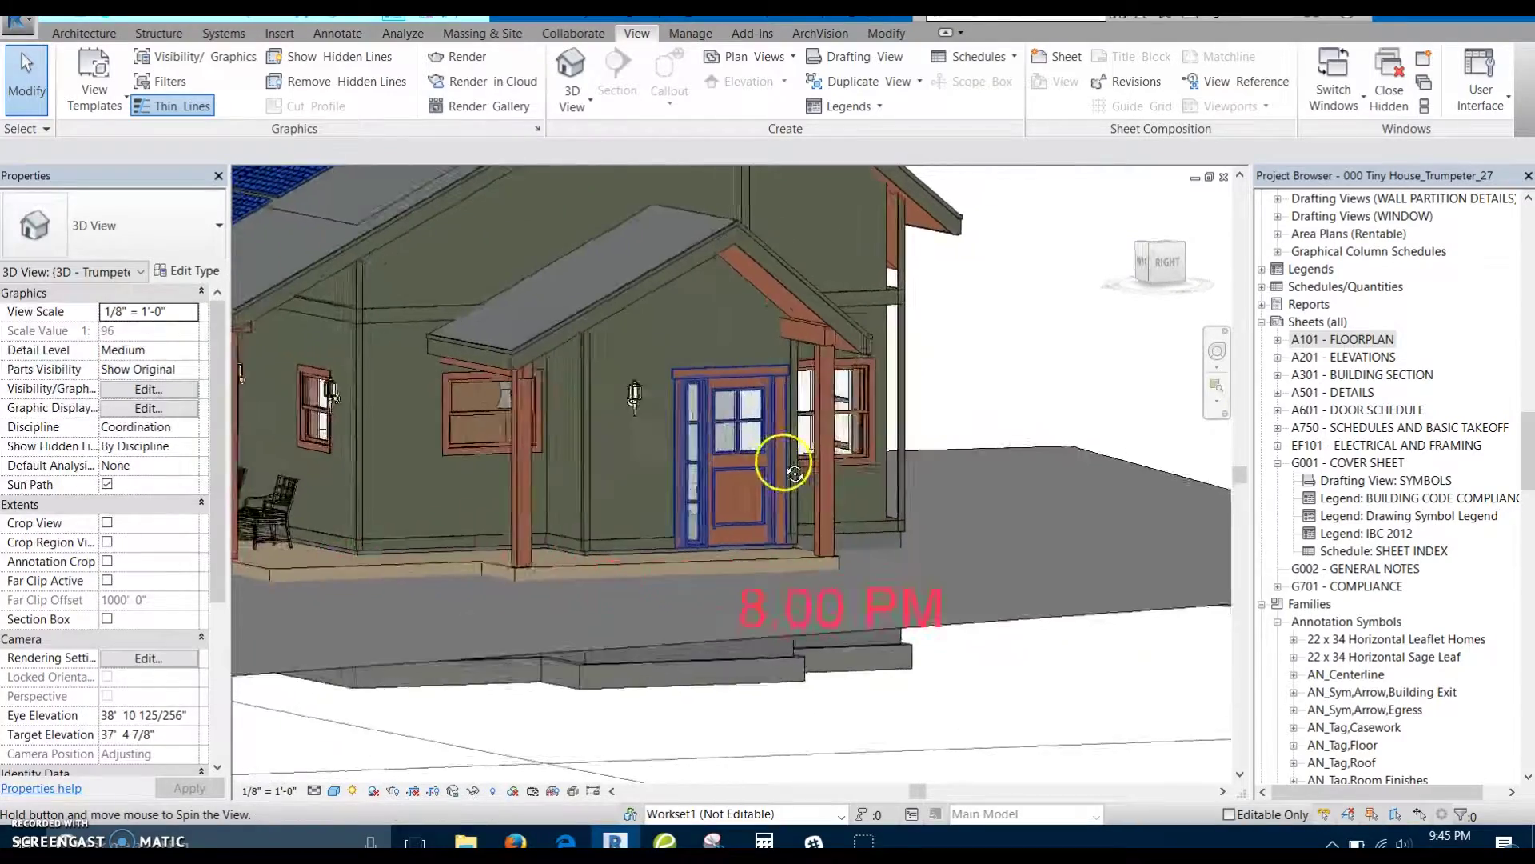
mouse_move(583, 387)
shift+middle_down()
mouse_move(445, 387)
mouse_move(653, 362)
mouse_move(640, 352)
mouse_move(732, 362)
mouse_move(415, 299)
mouse_move(449, 333)
mouse_move(360, 302)
mouse_move(389, 324)
mouse_move(295, 362)
mouse_move(397, 374)
mouse_move(448, 284)
mouse_move(312, 248)
shift+middle_up()
click(636, 339)
click(428, 283)
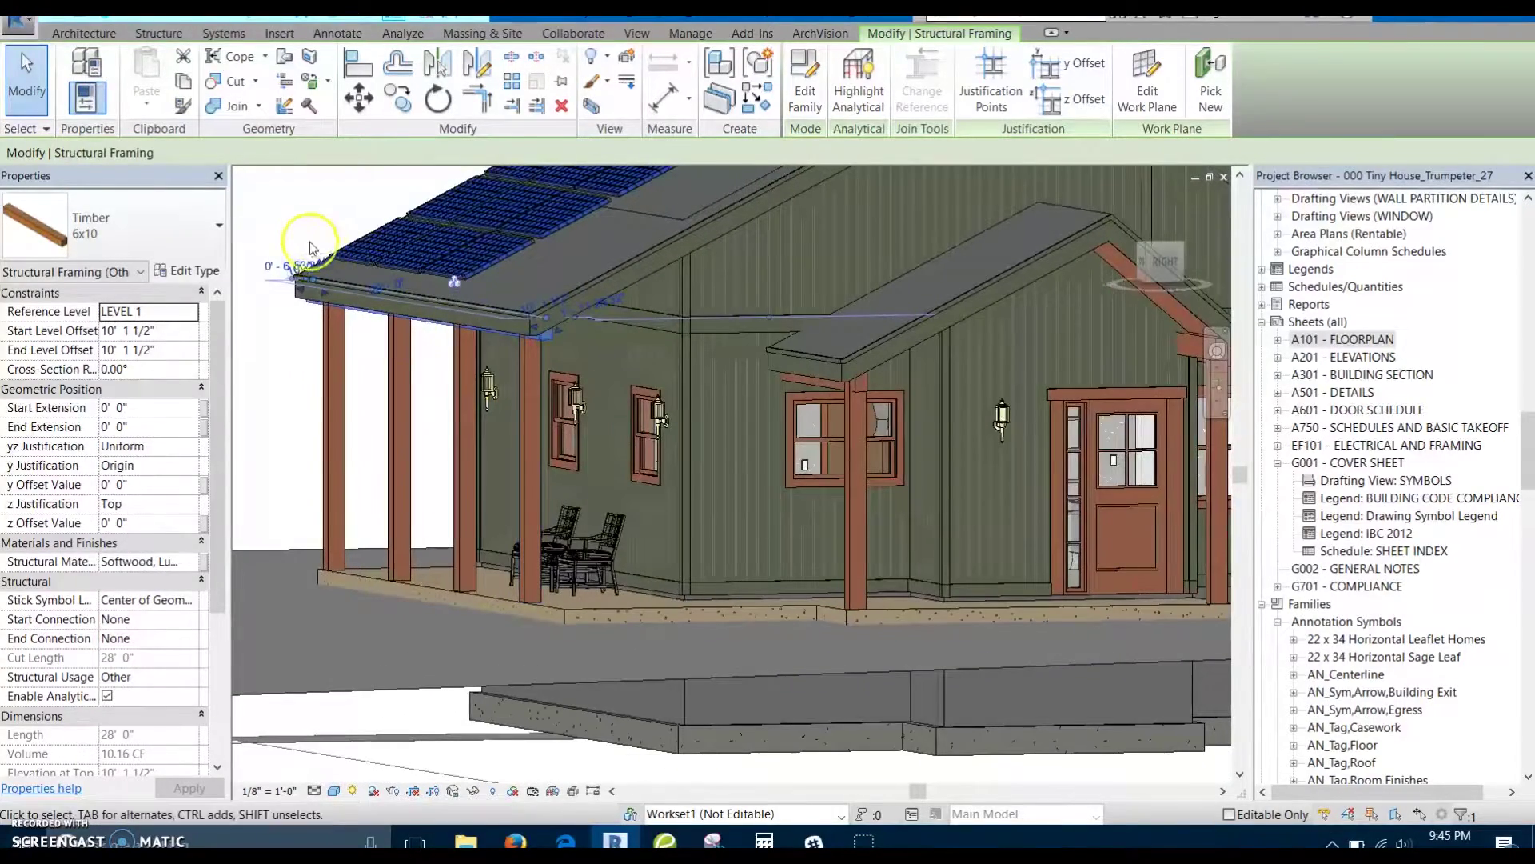
click(301, 220)
Step: Return to the floor plan sheet and check the line style of the dashed beam line at the entry porch
key(ctrl+Tab)
scroll(543, 384, down, 1)
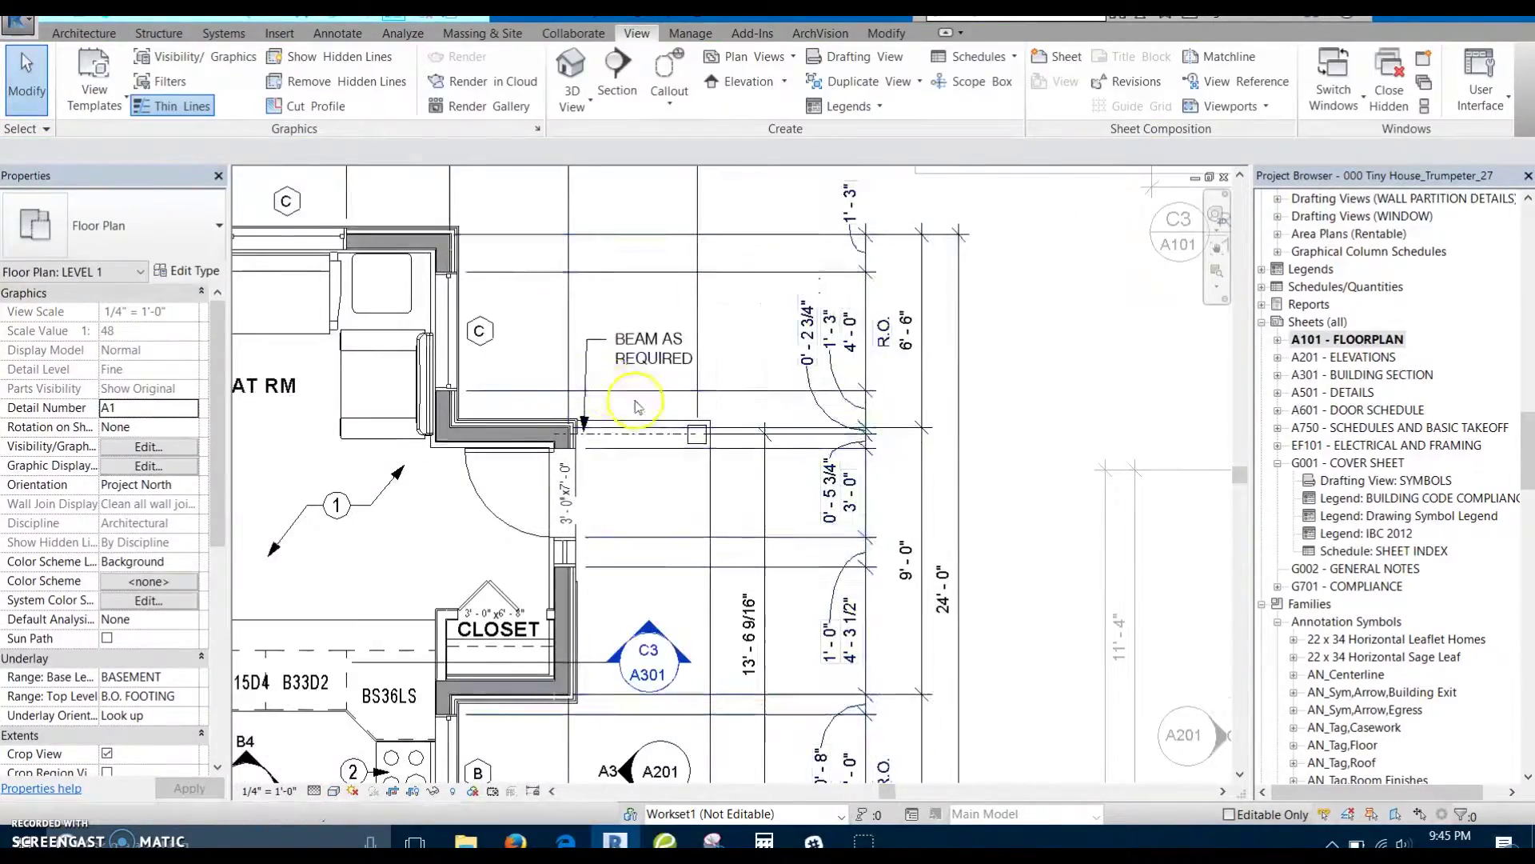
middle_drag(646, 417, 638, 307)
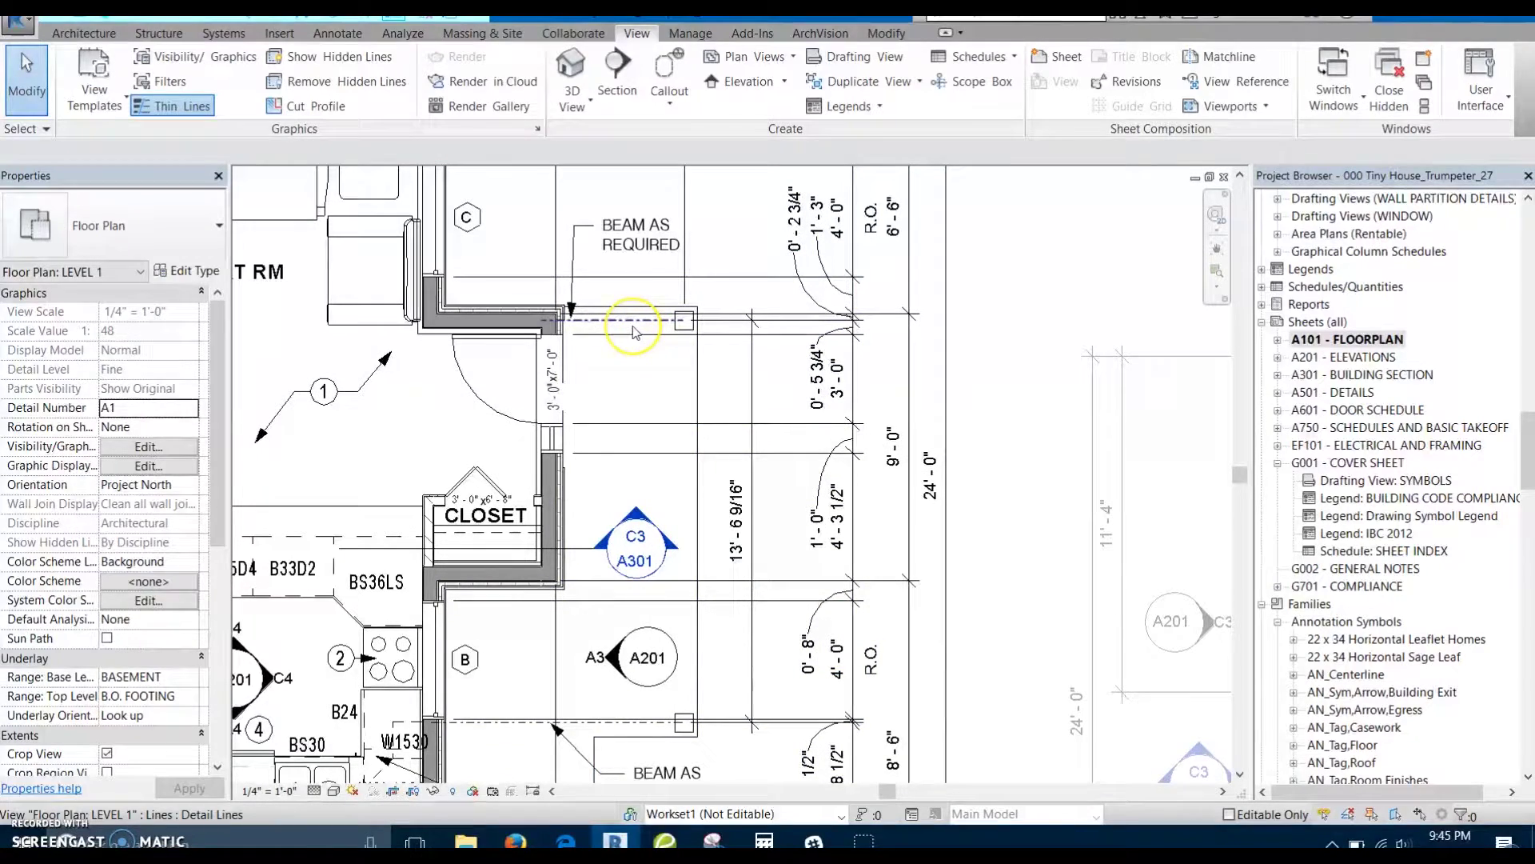
click(633, 331)
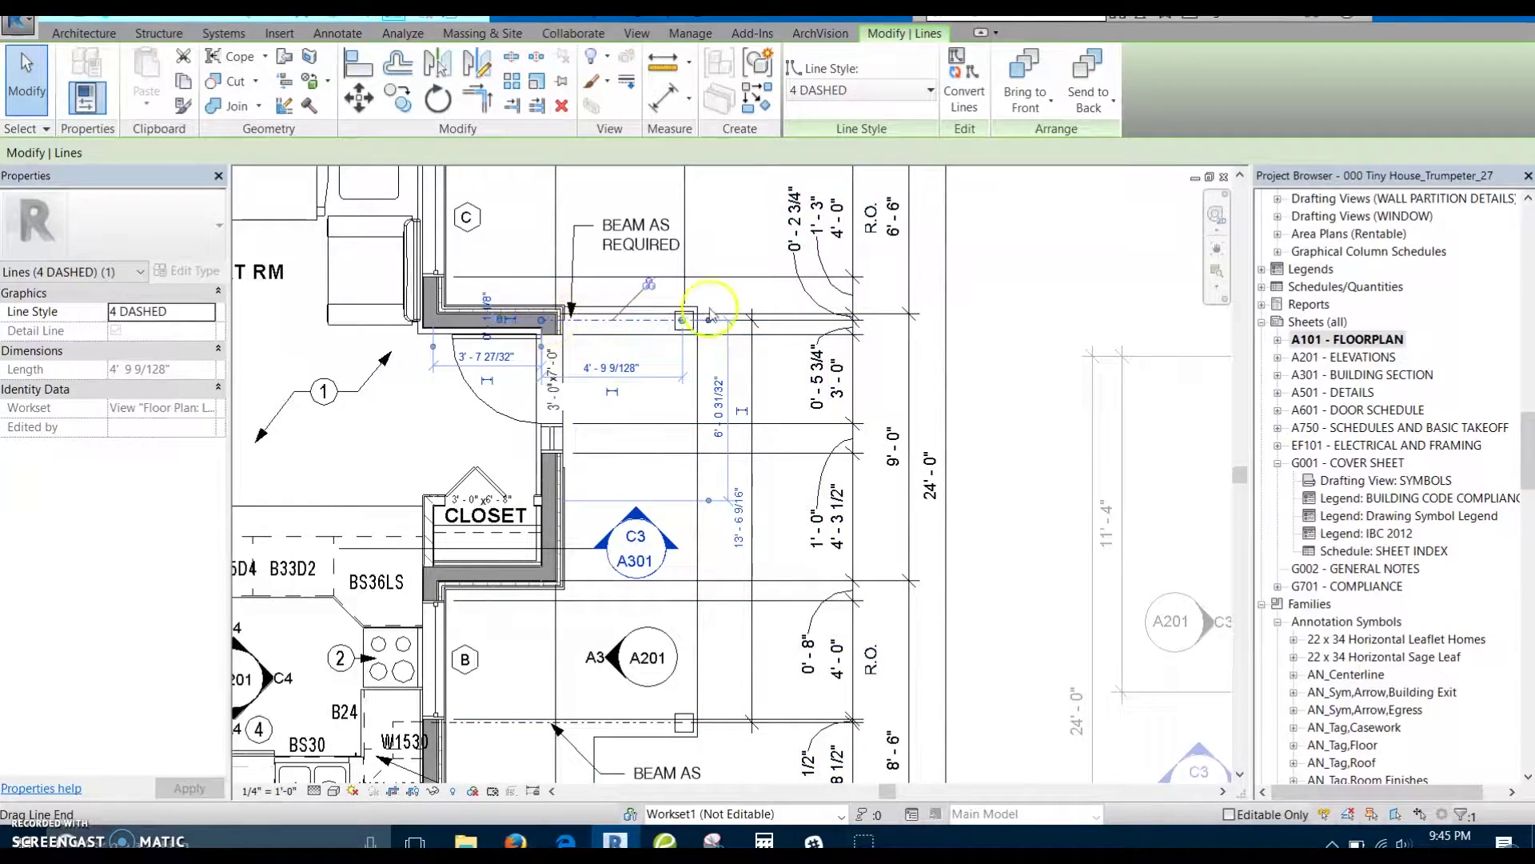
scroll(710, 315, down, 1)
scroll(634, 332, up, 4)
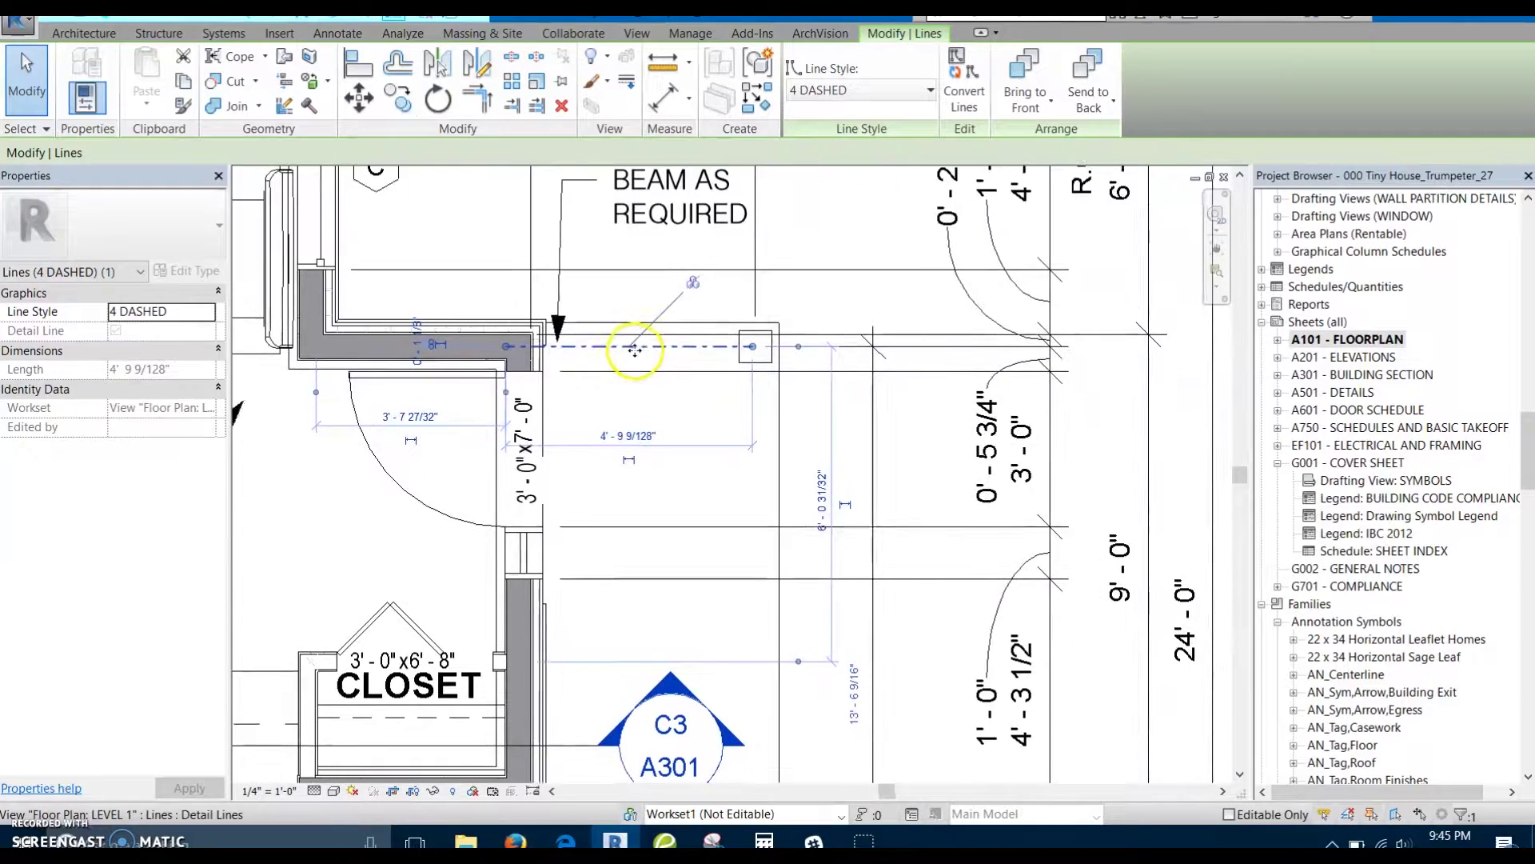
scroll(634, 349, up, 1)
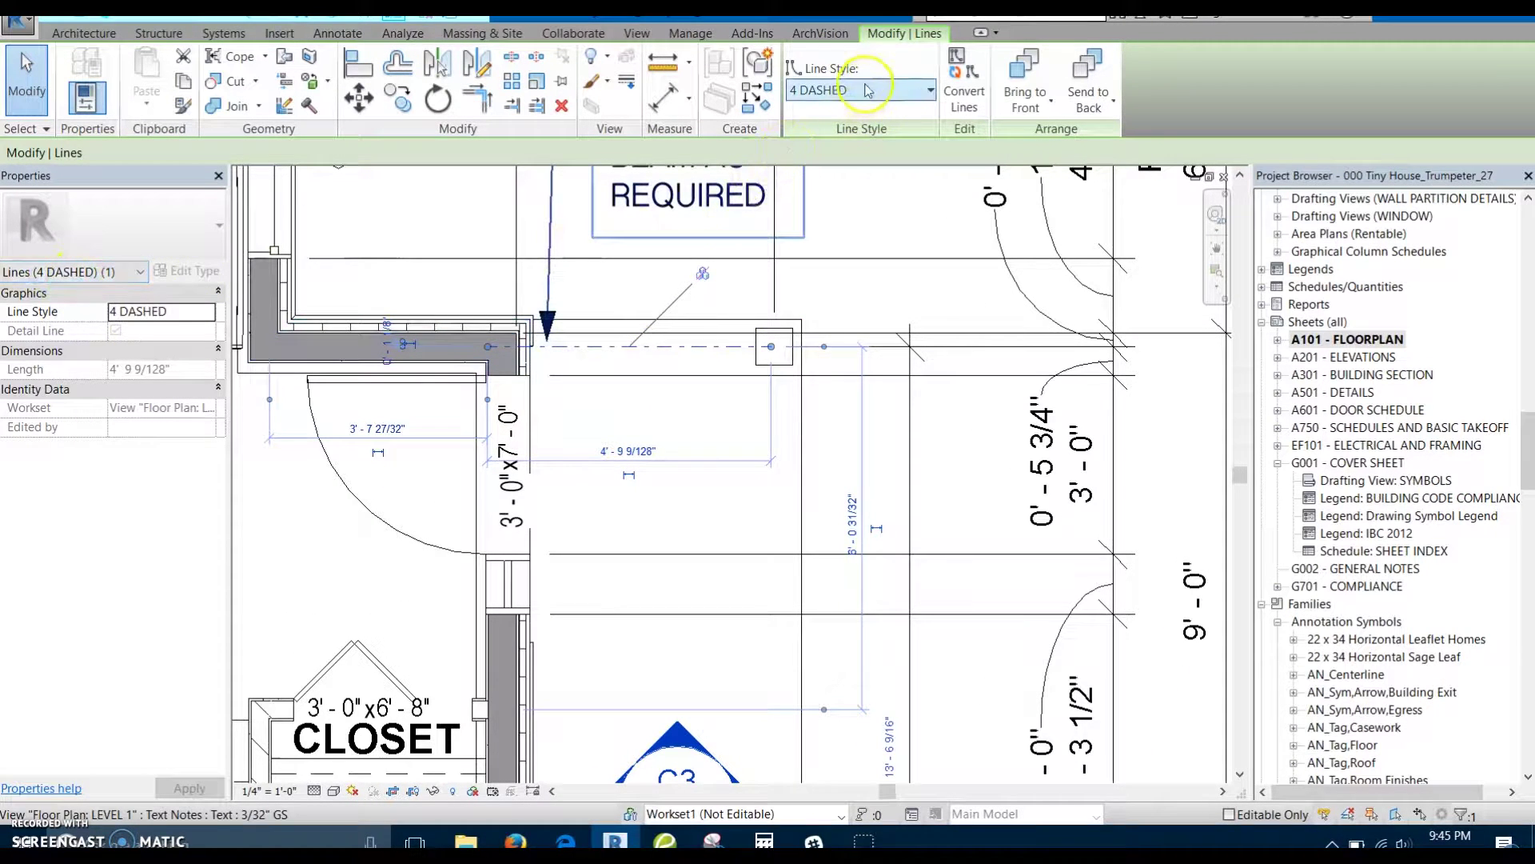
middle_drag(745, 384, 647, 515)
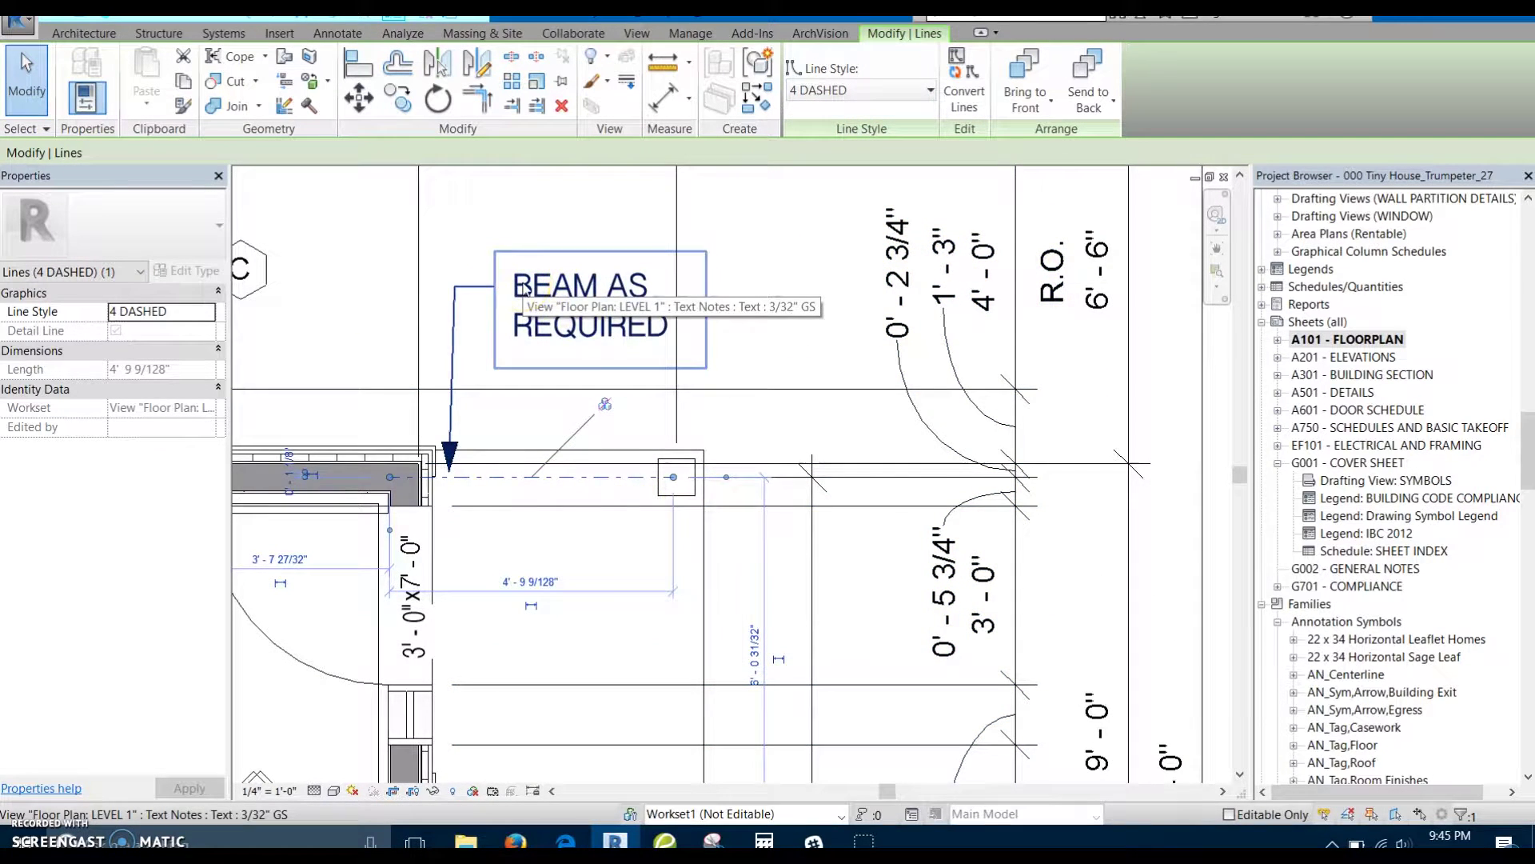
scroll(527, 289, down, 2)
scroll(539, 346, down, 1)
middle_drag(563, 367, 681, 302)
click(478, 293)
Step: Tag the Bedroom door by category with a horizontal tag and no leader
scroll(636, 400, down, 2)
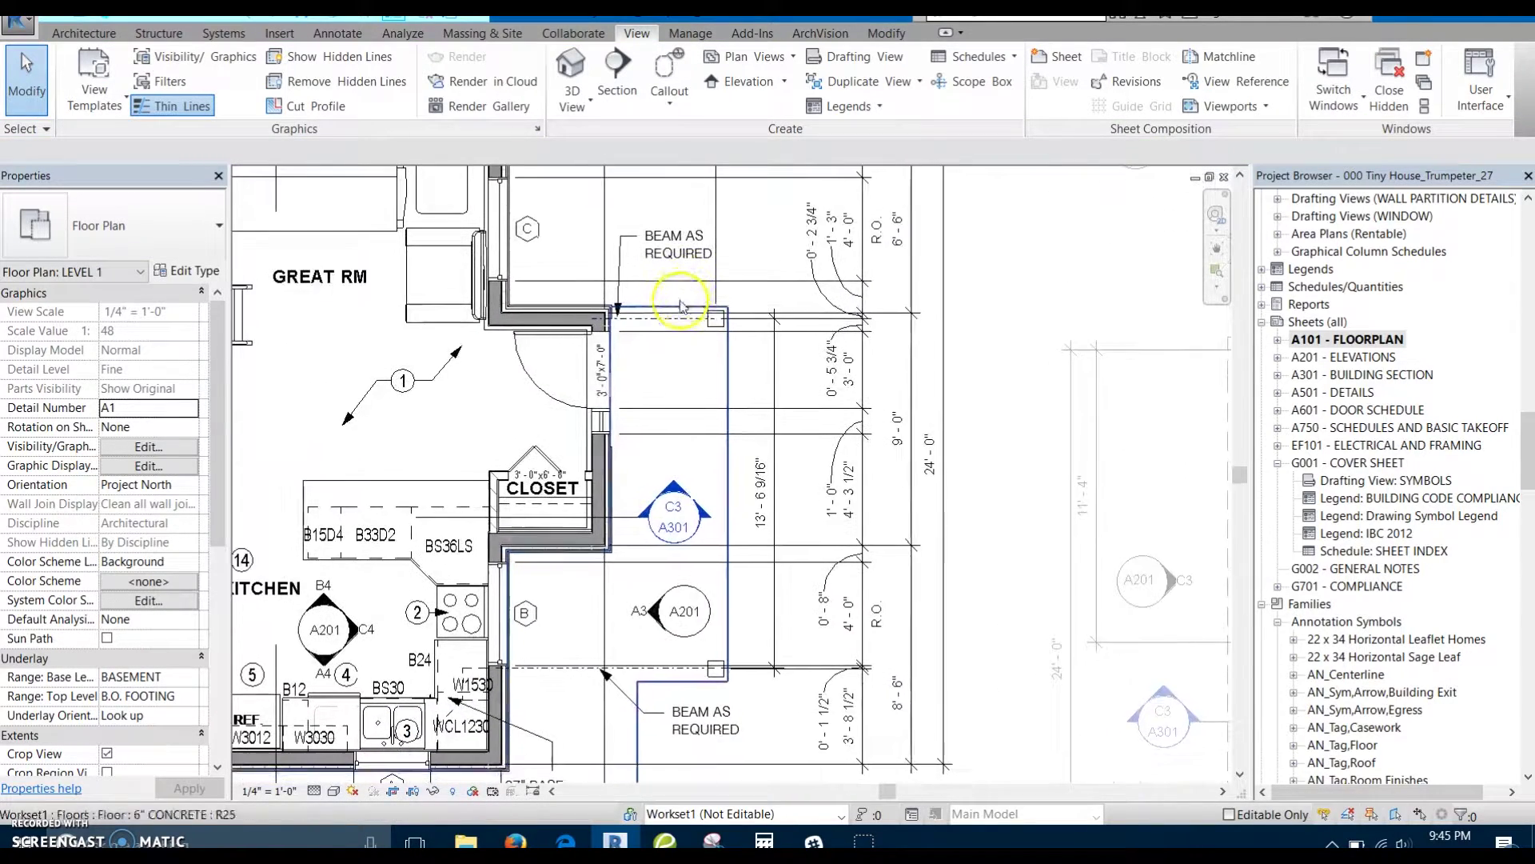
middle_drag(625, 401, 780, 375)
scroll(678, 415, up, 2)
middle_drag(749, 495, 949, 504)
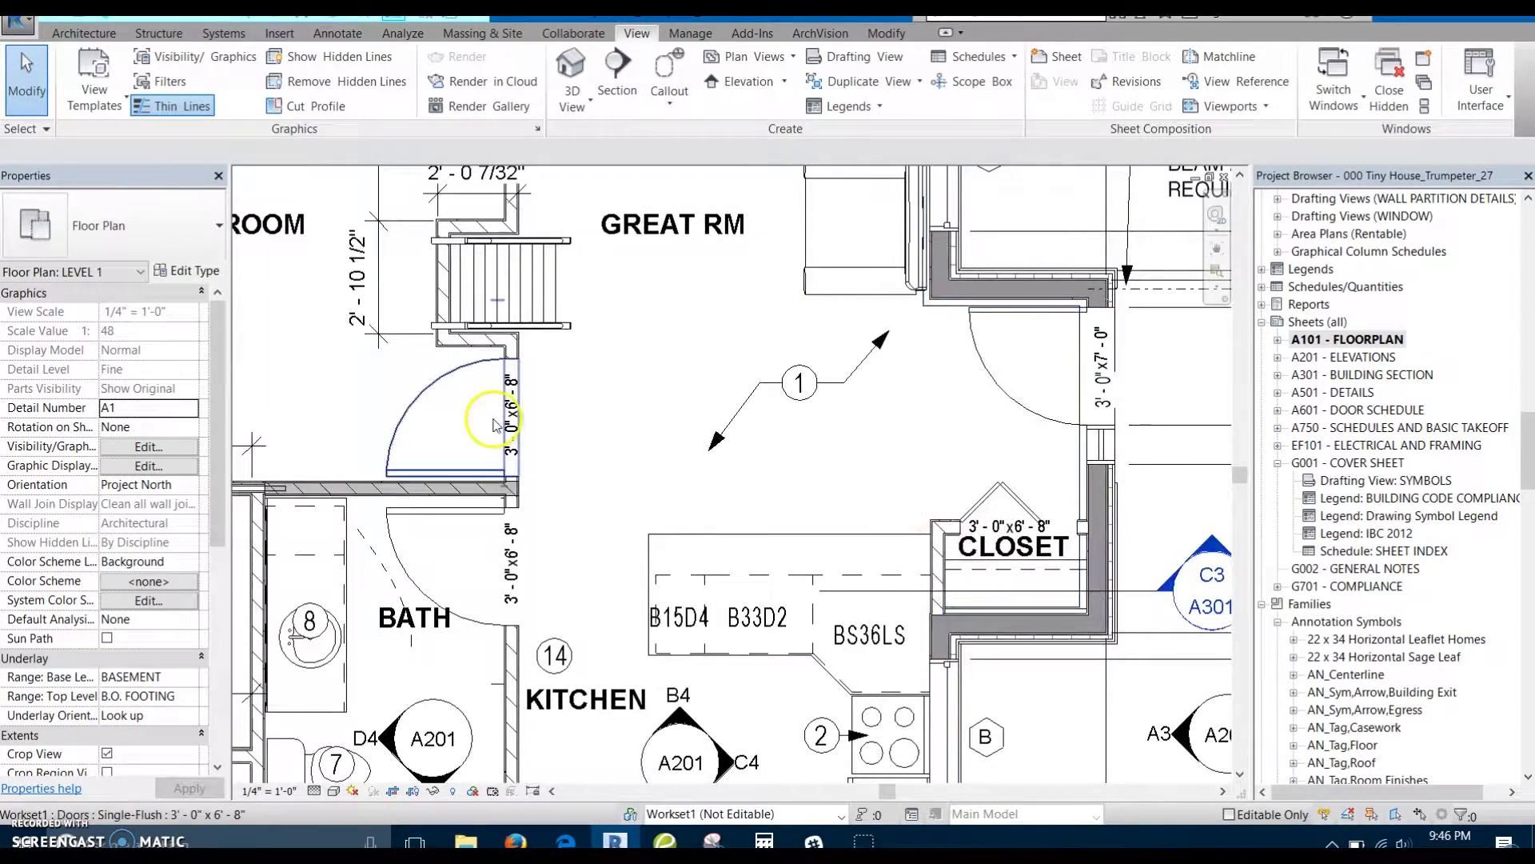
key(t)
key(g)
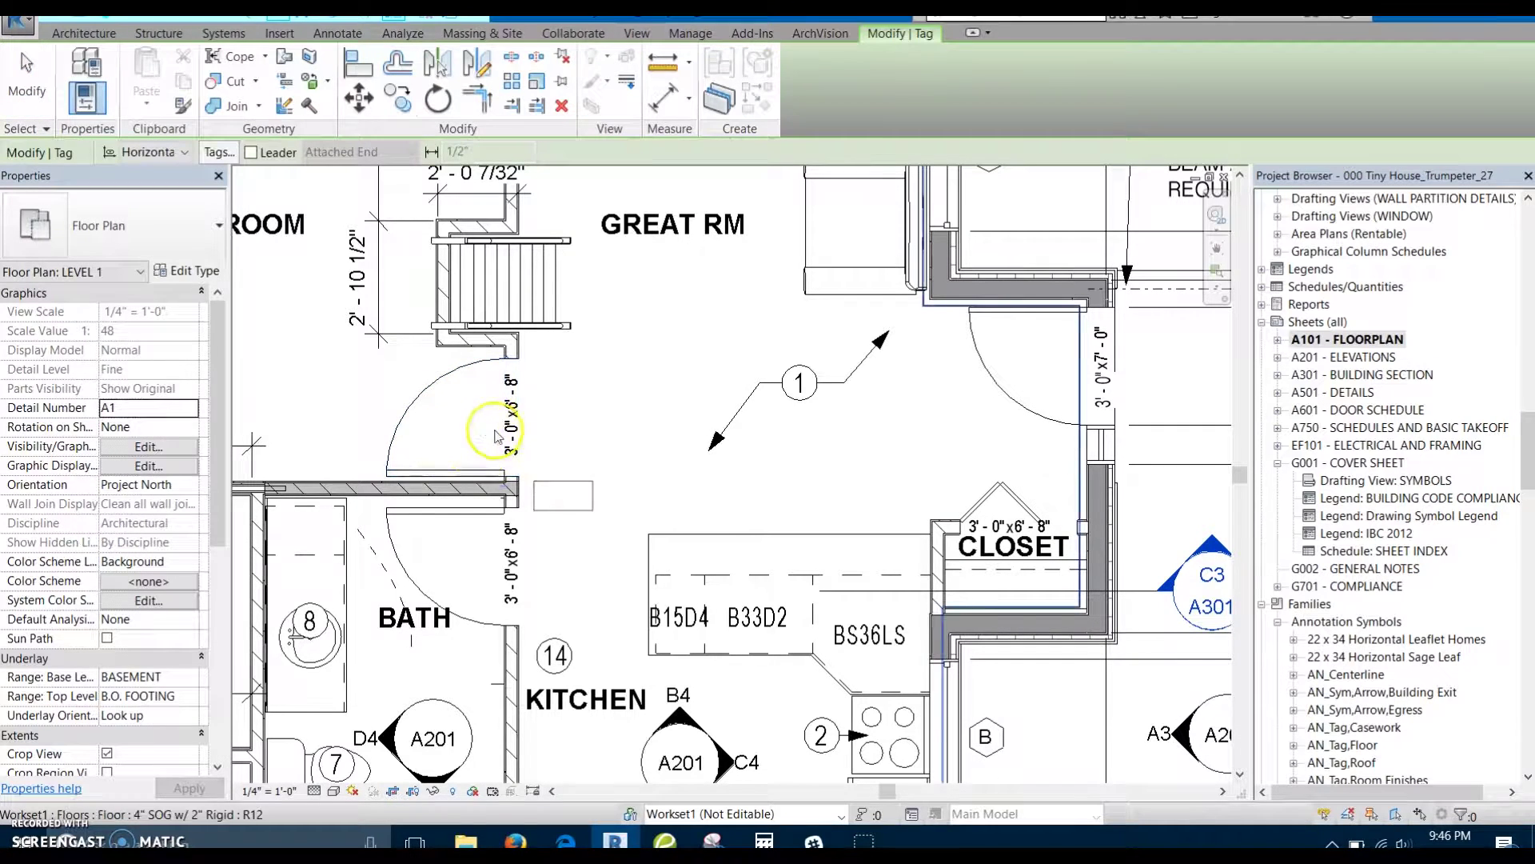
scroll(520, 431, up, 2)
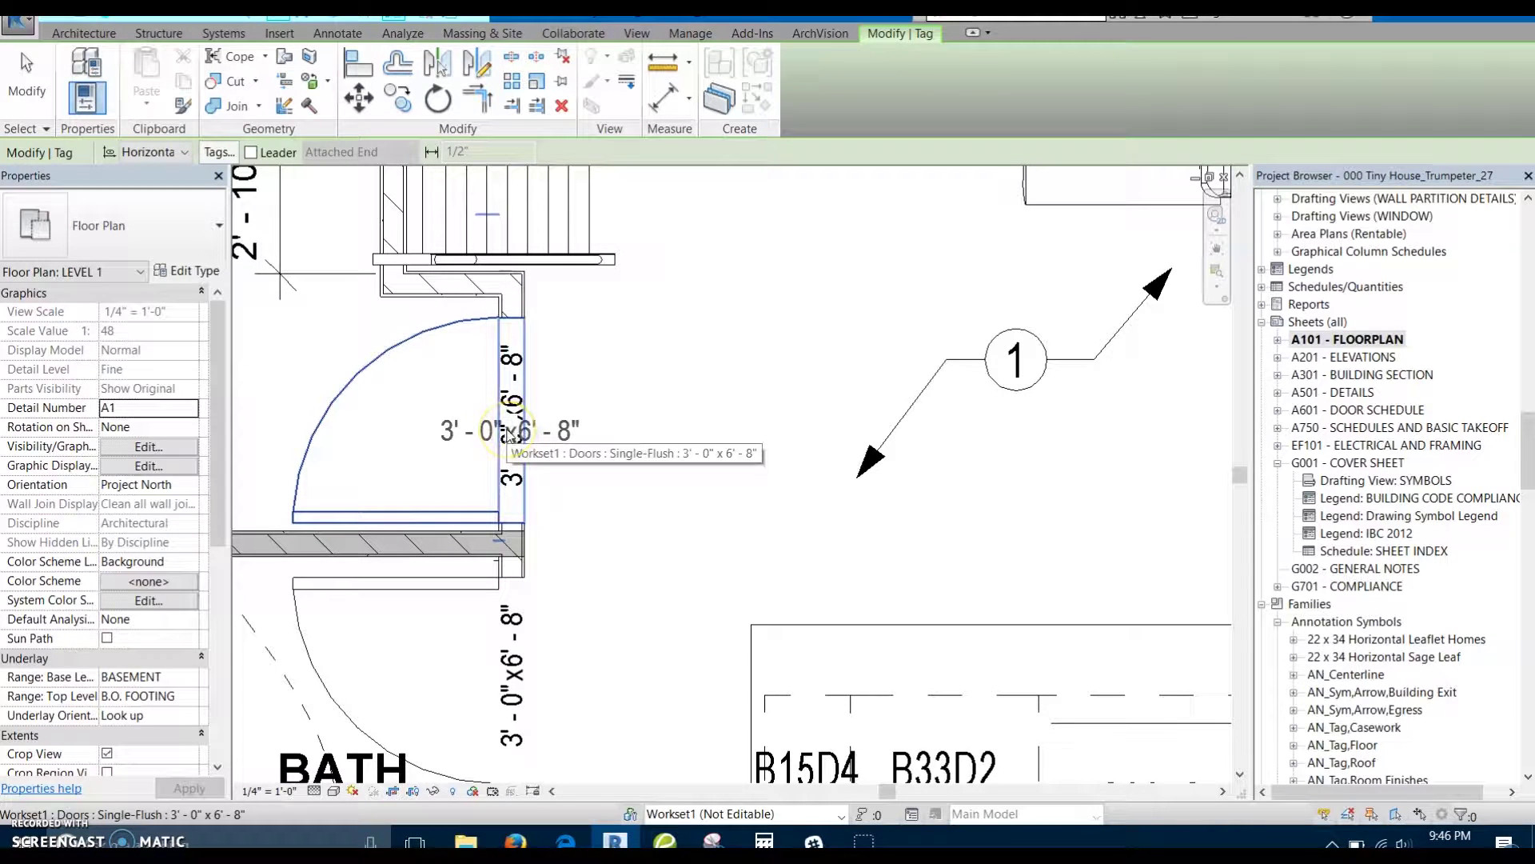
click(489, 436)
key(Escape)
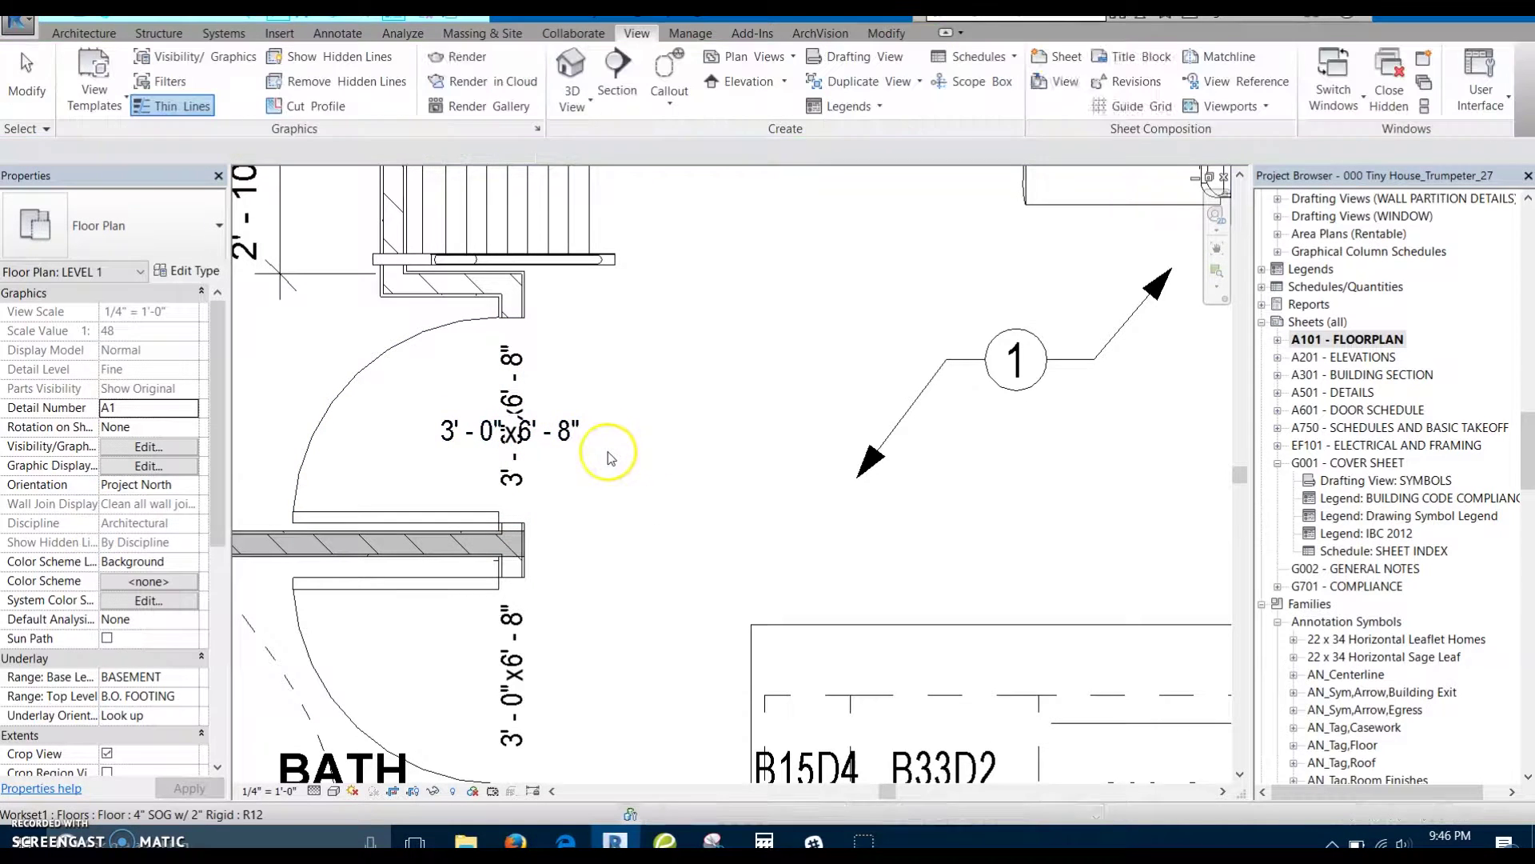
Step: Delete the Bedroom door's original vertical tag that overlaps the new horizontal one
click(573, 454)
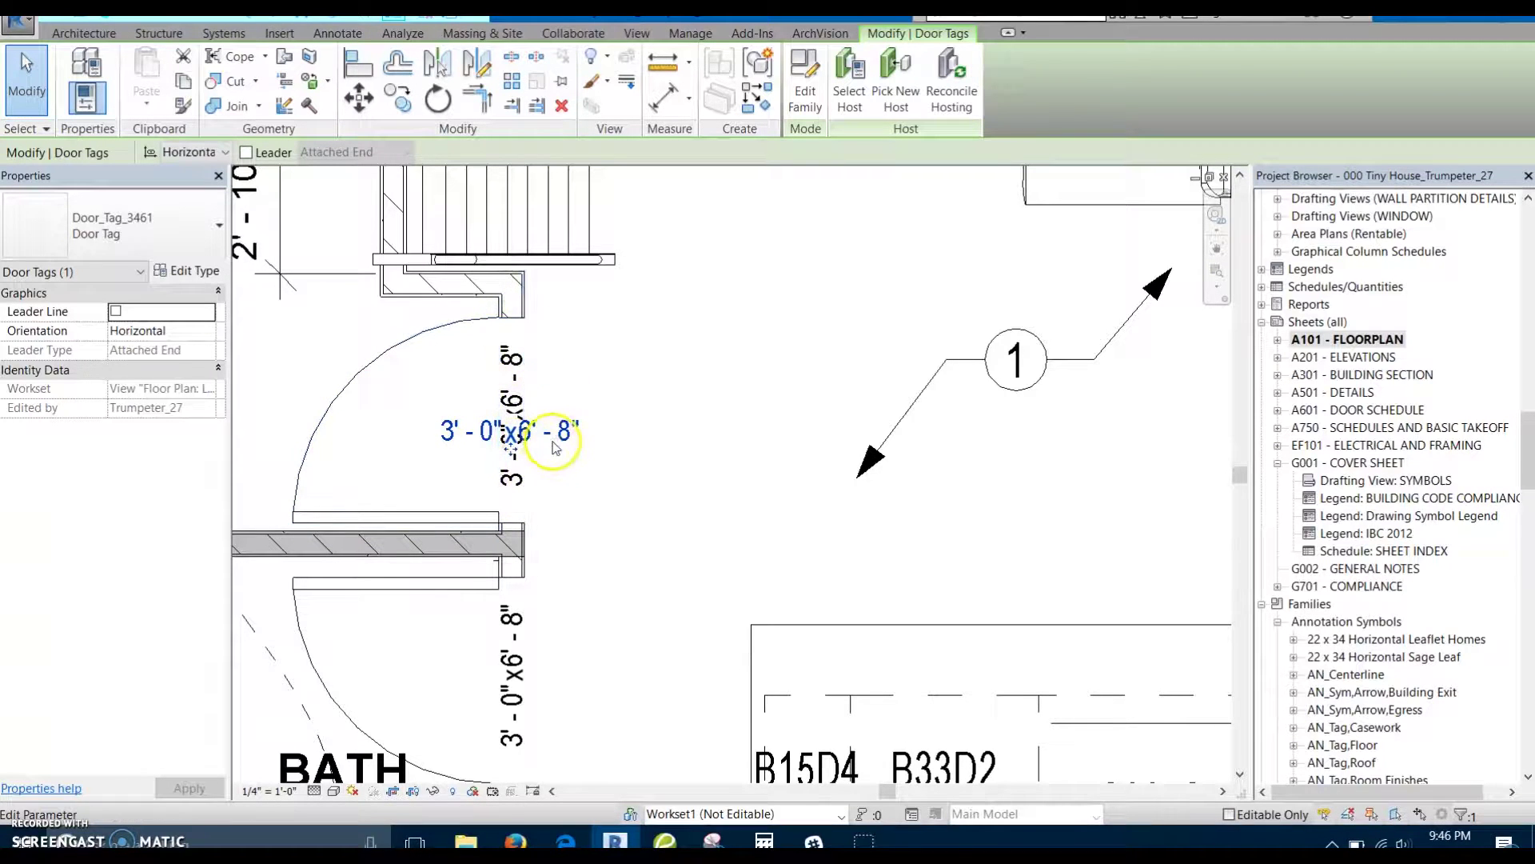
click(516, 396)
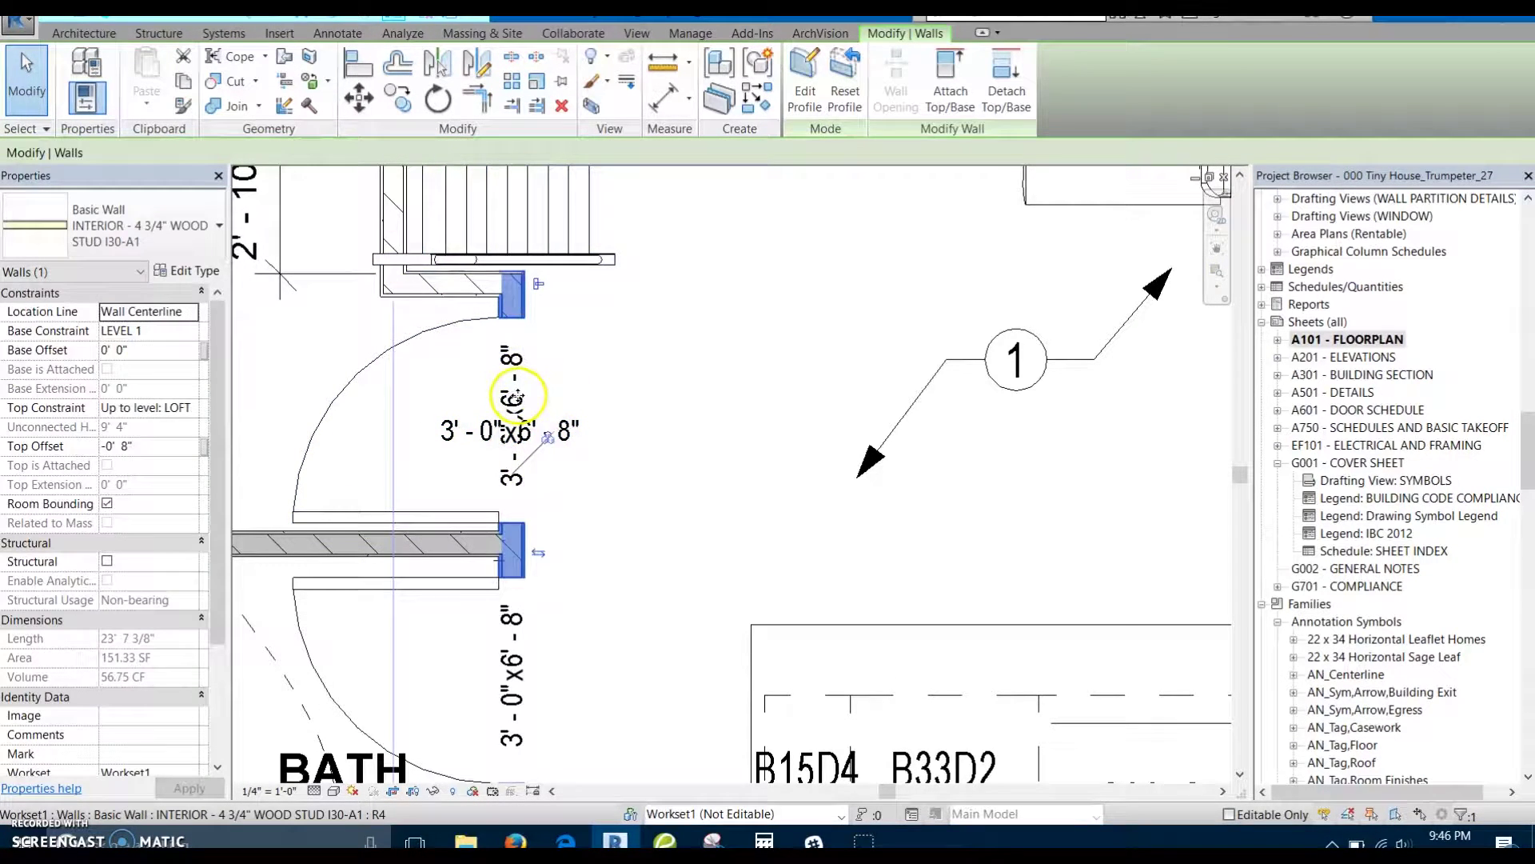
click(490, 393)
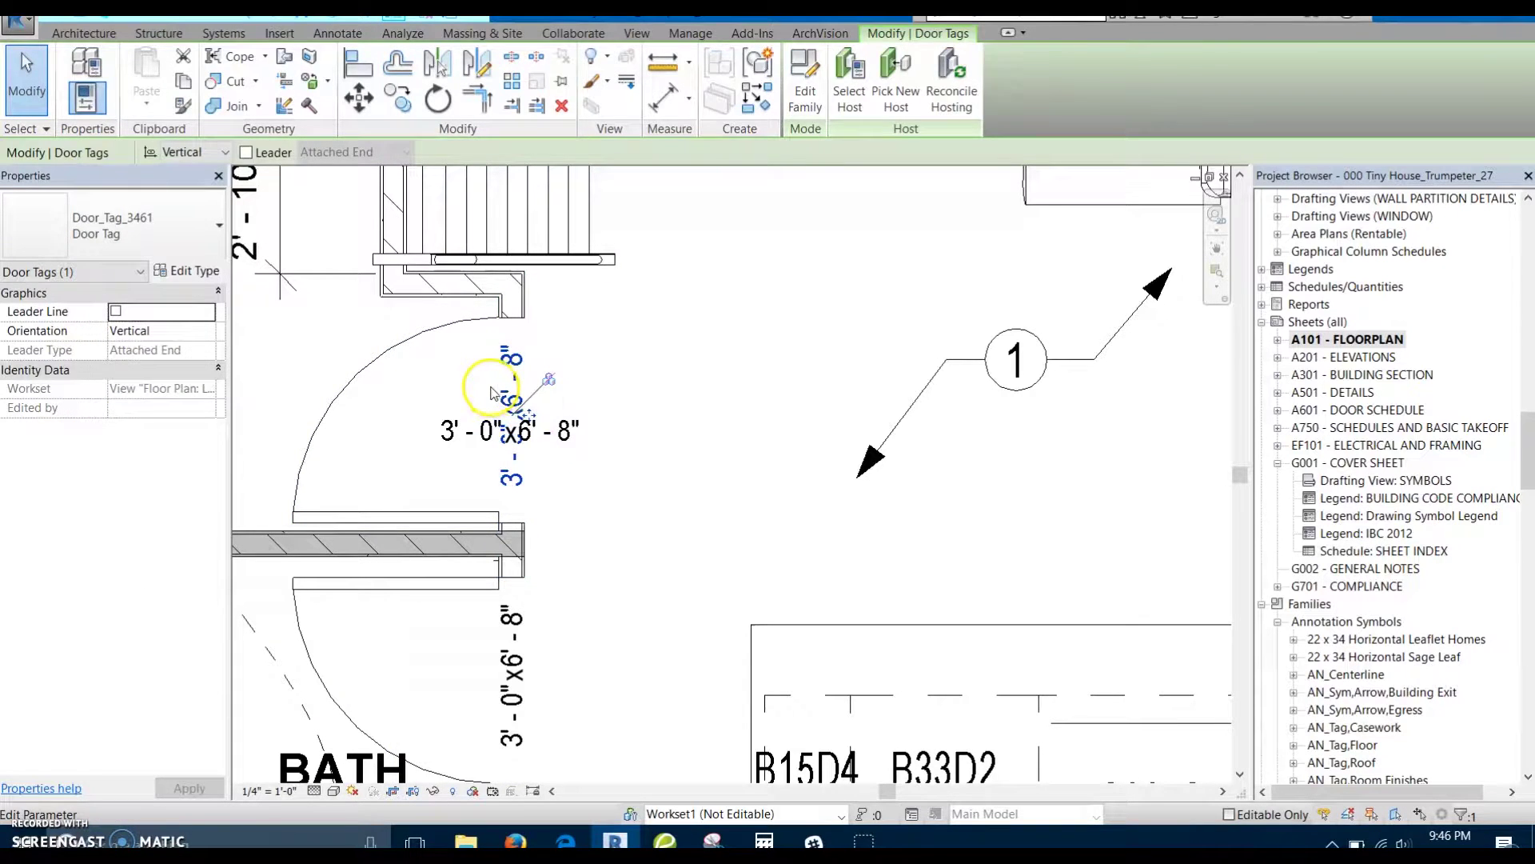
key(space)
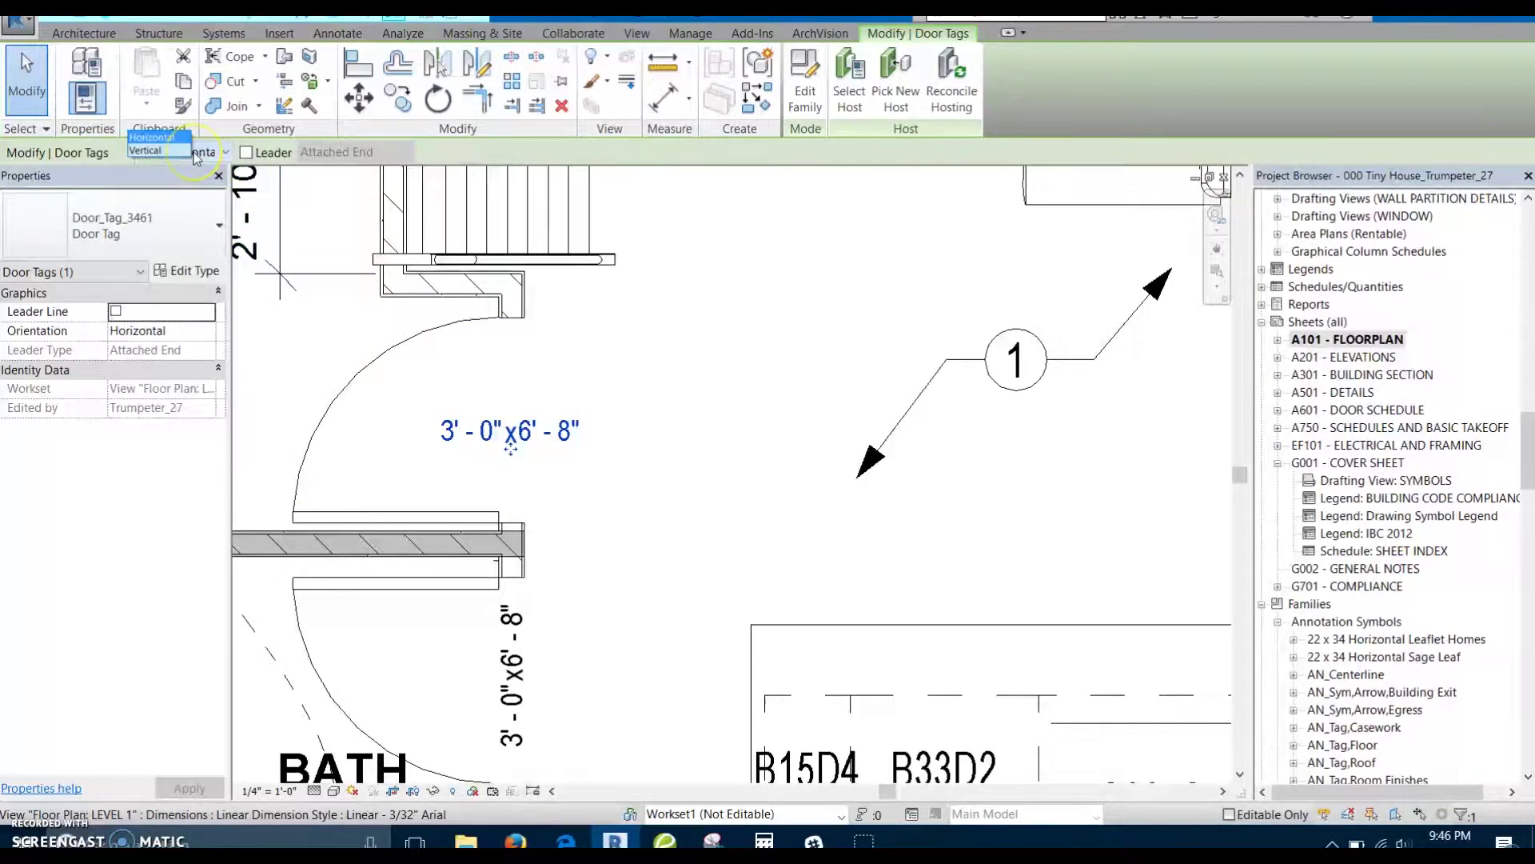
Step: Set the new Bedroom door tag's orientation to Vertical and clear the selection
click(170, 152)
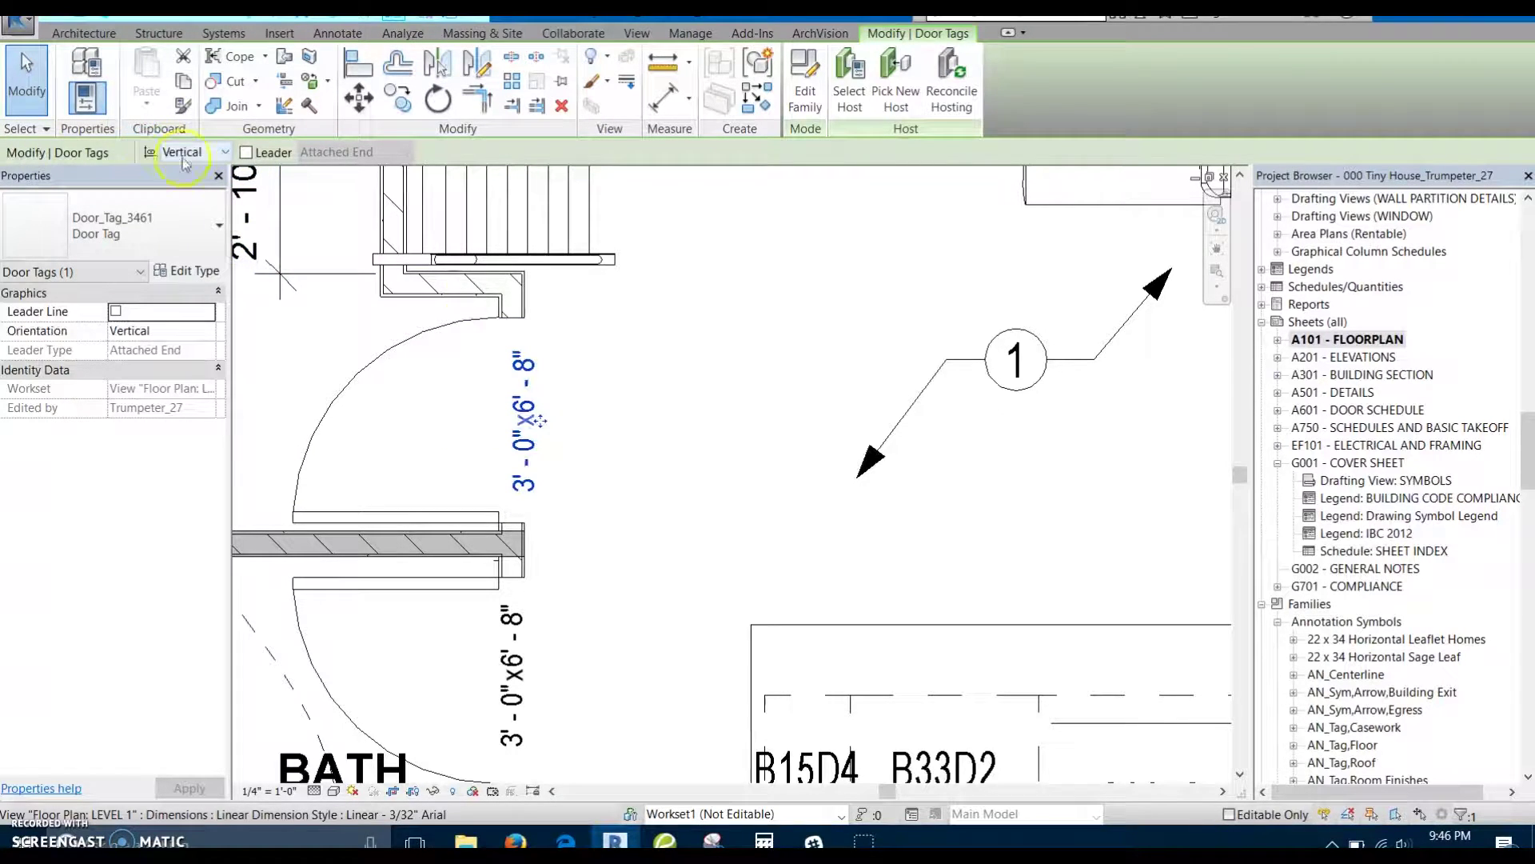
click(672, 374)
scroll(696, 367, down, 4)
key(Escape)
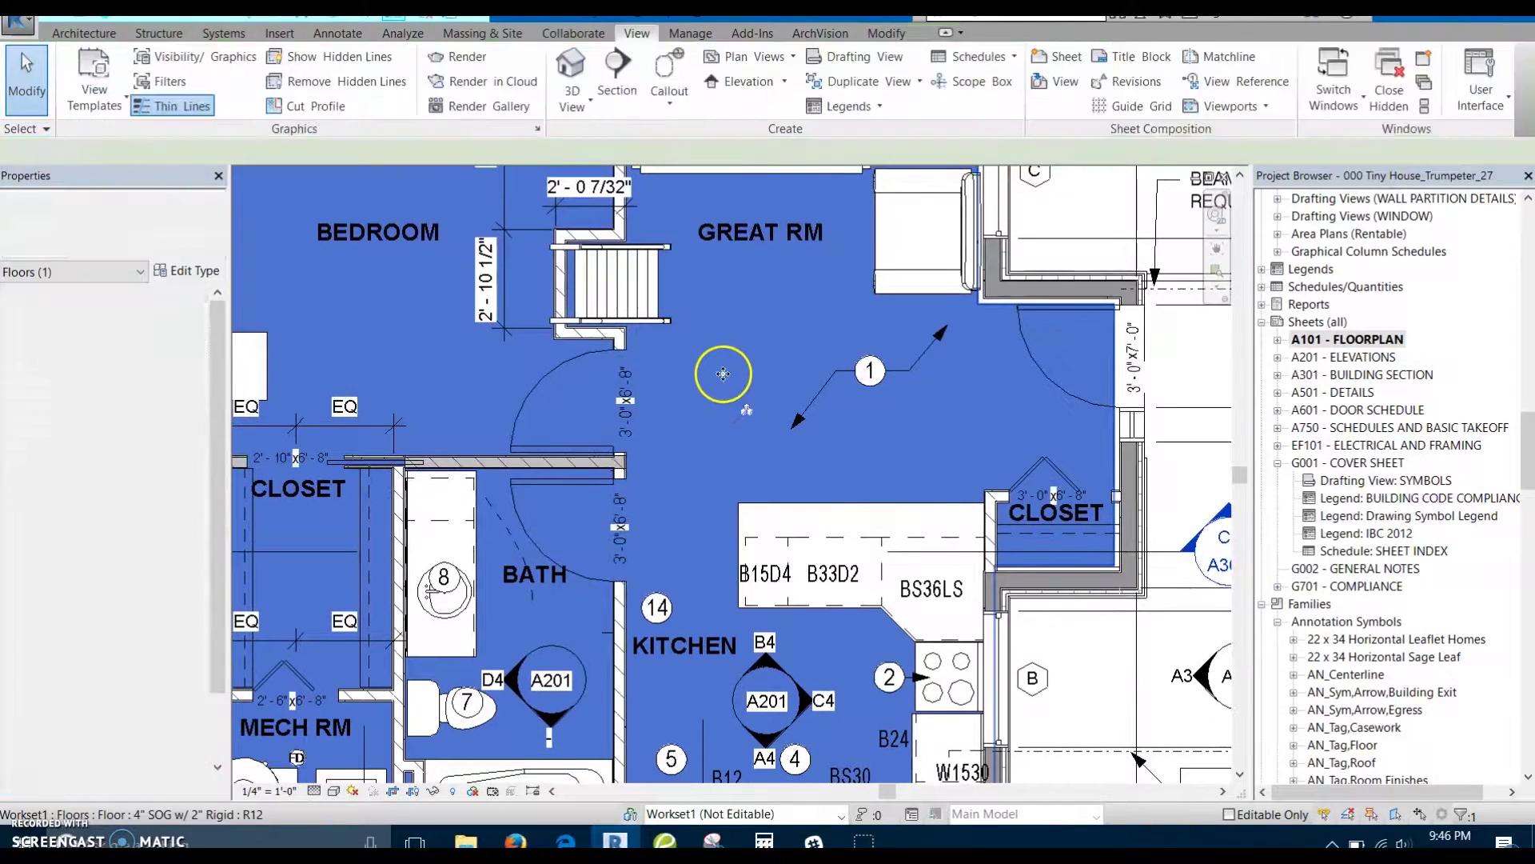
middle_drag(735, 393, 799, 397)
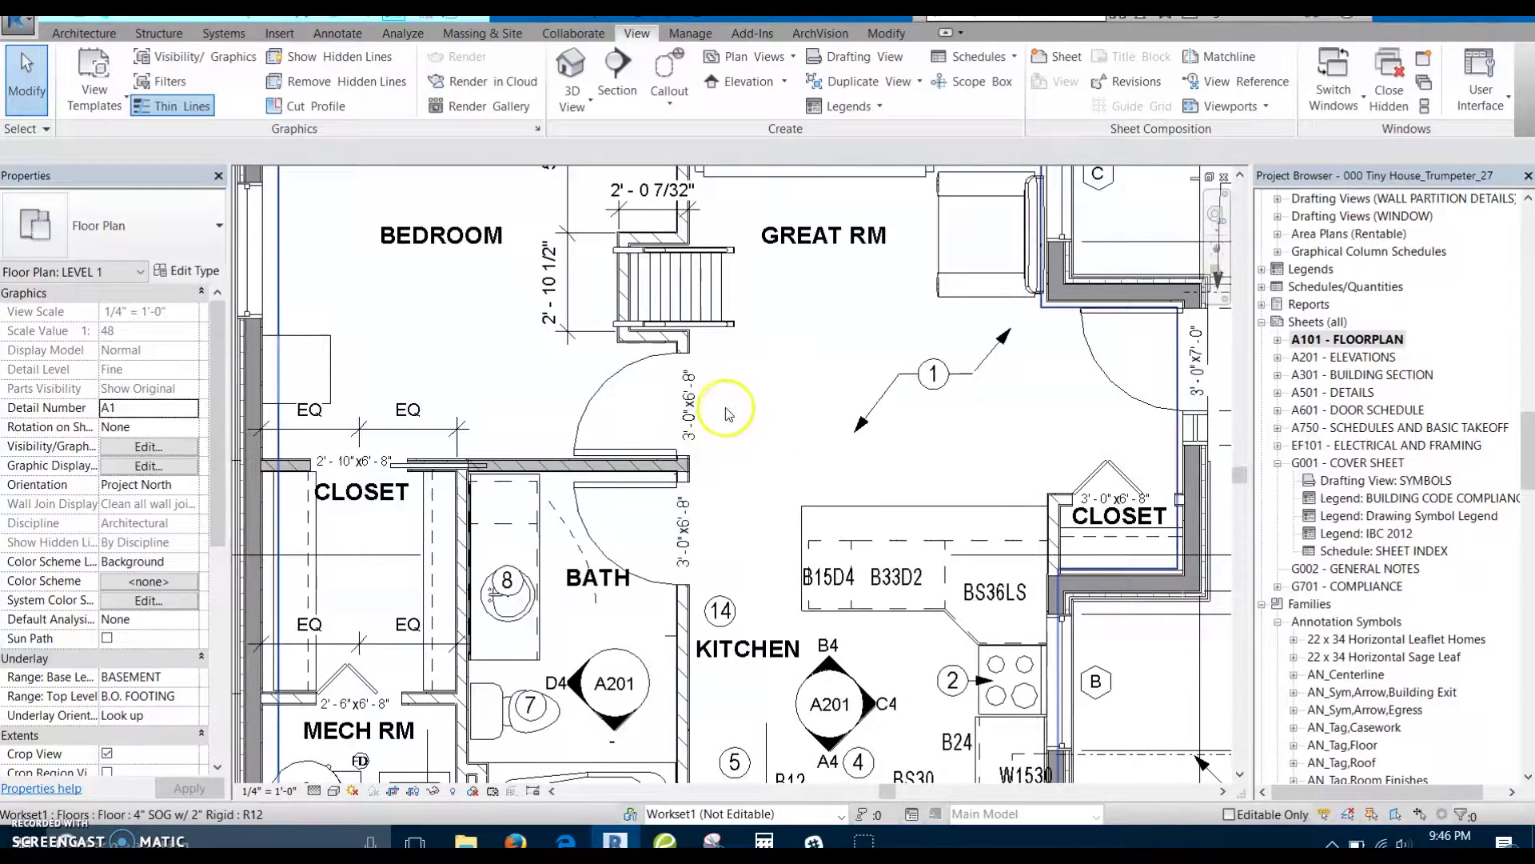
key(g)
click(173, 153)
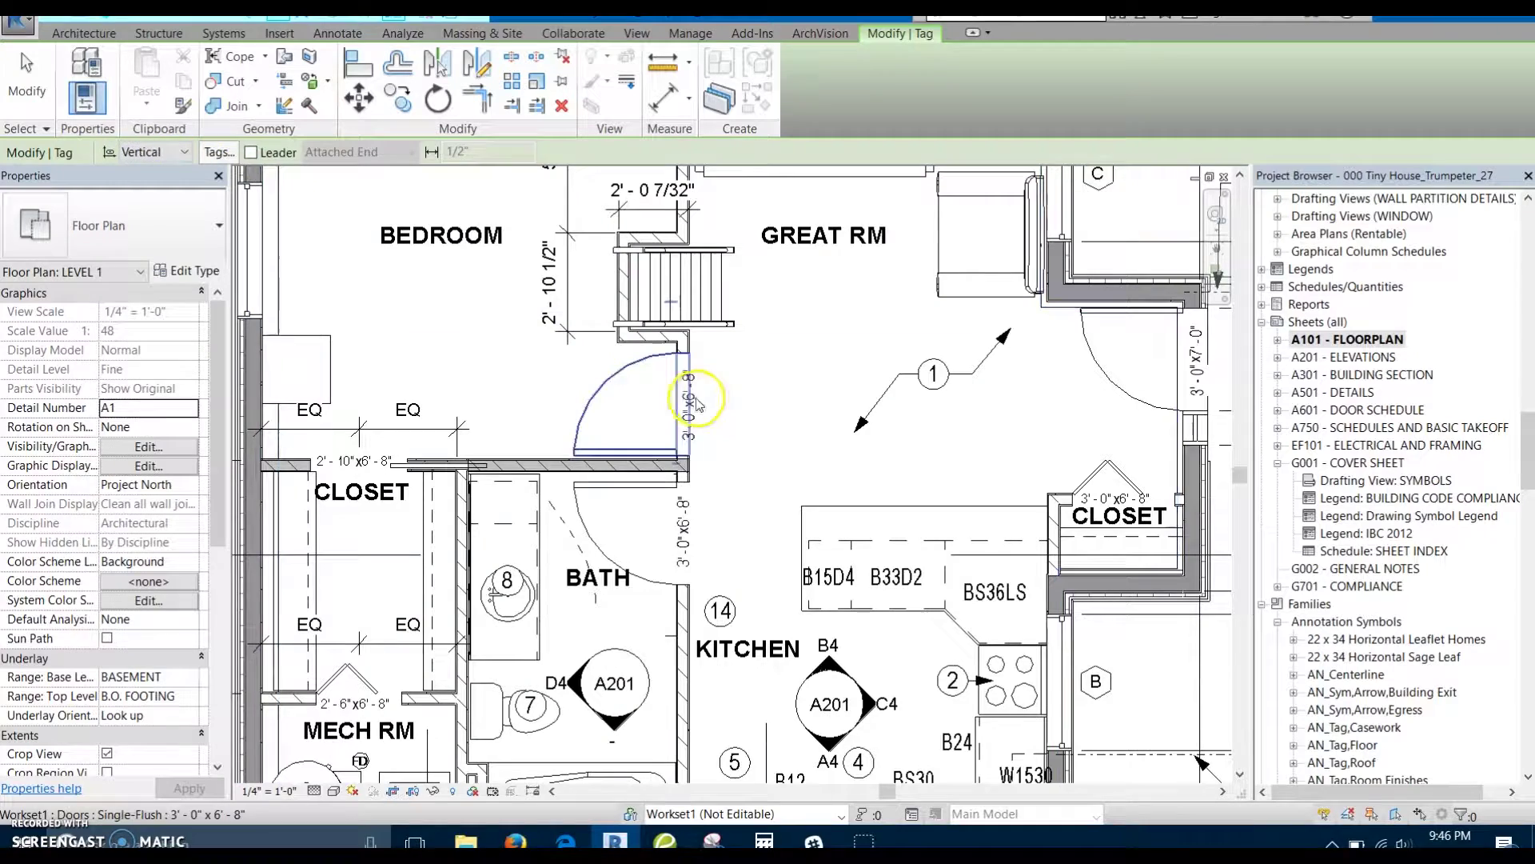
scroll(670, 423, down, 2)
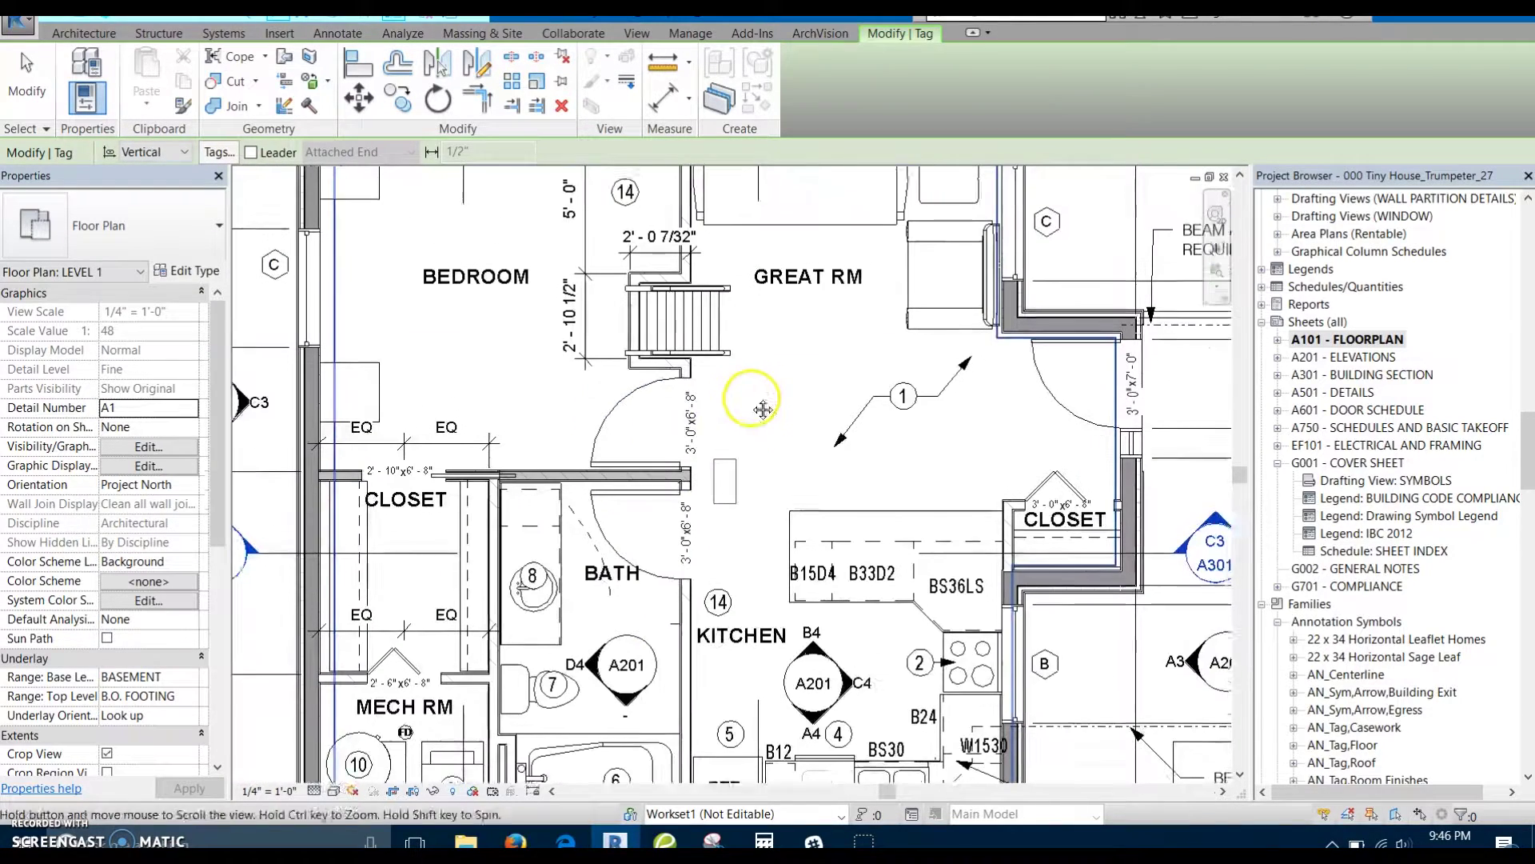
click(131, 141)
scroll(479, 458, down, 1)
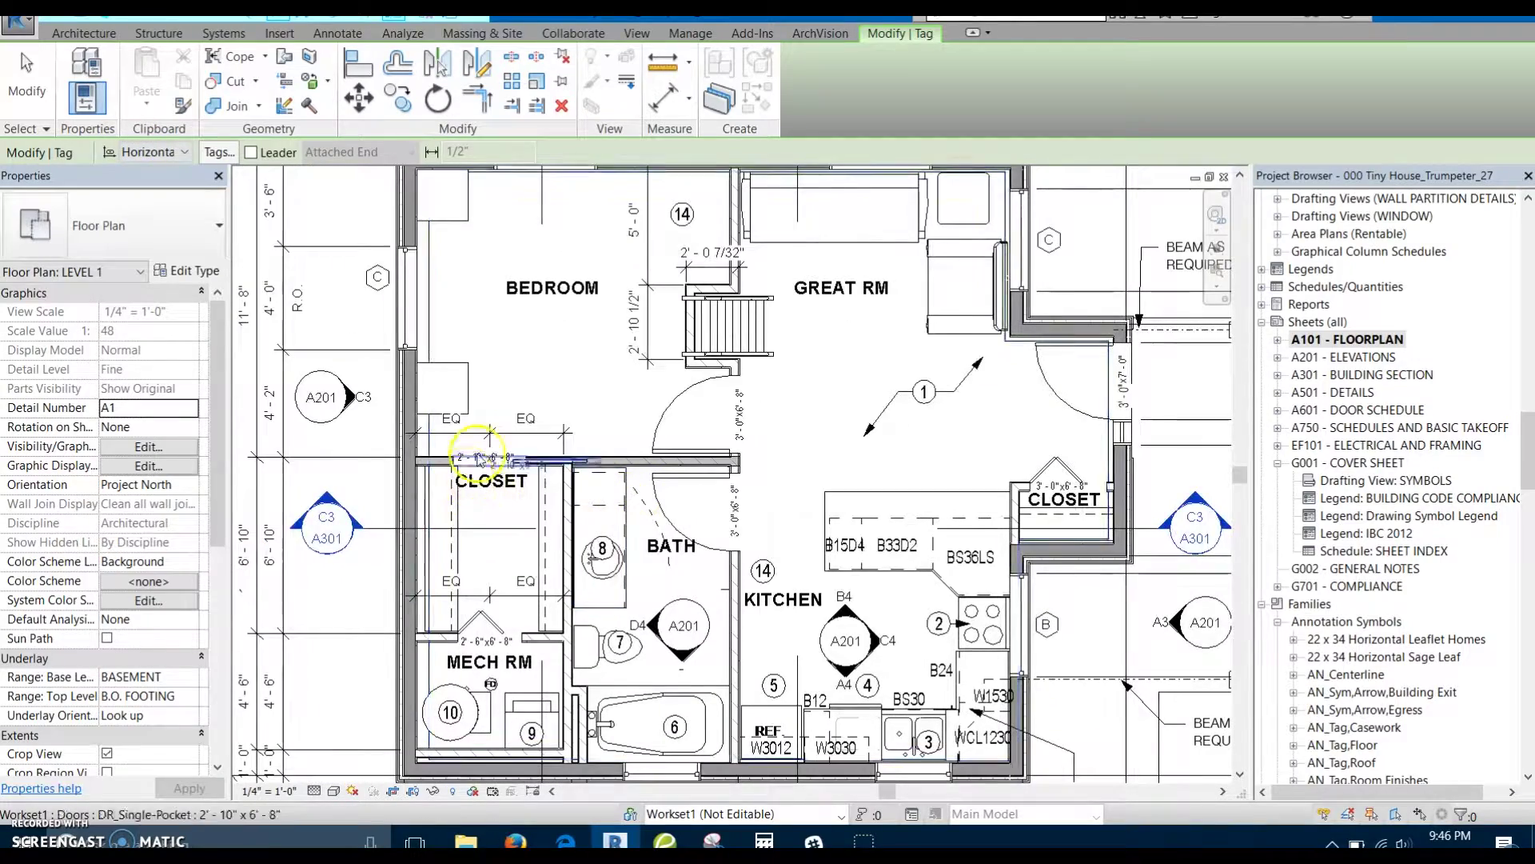
middle_drag(852, 383, 709, 325)
key(Escape)
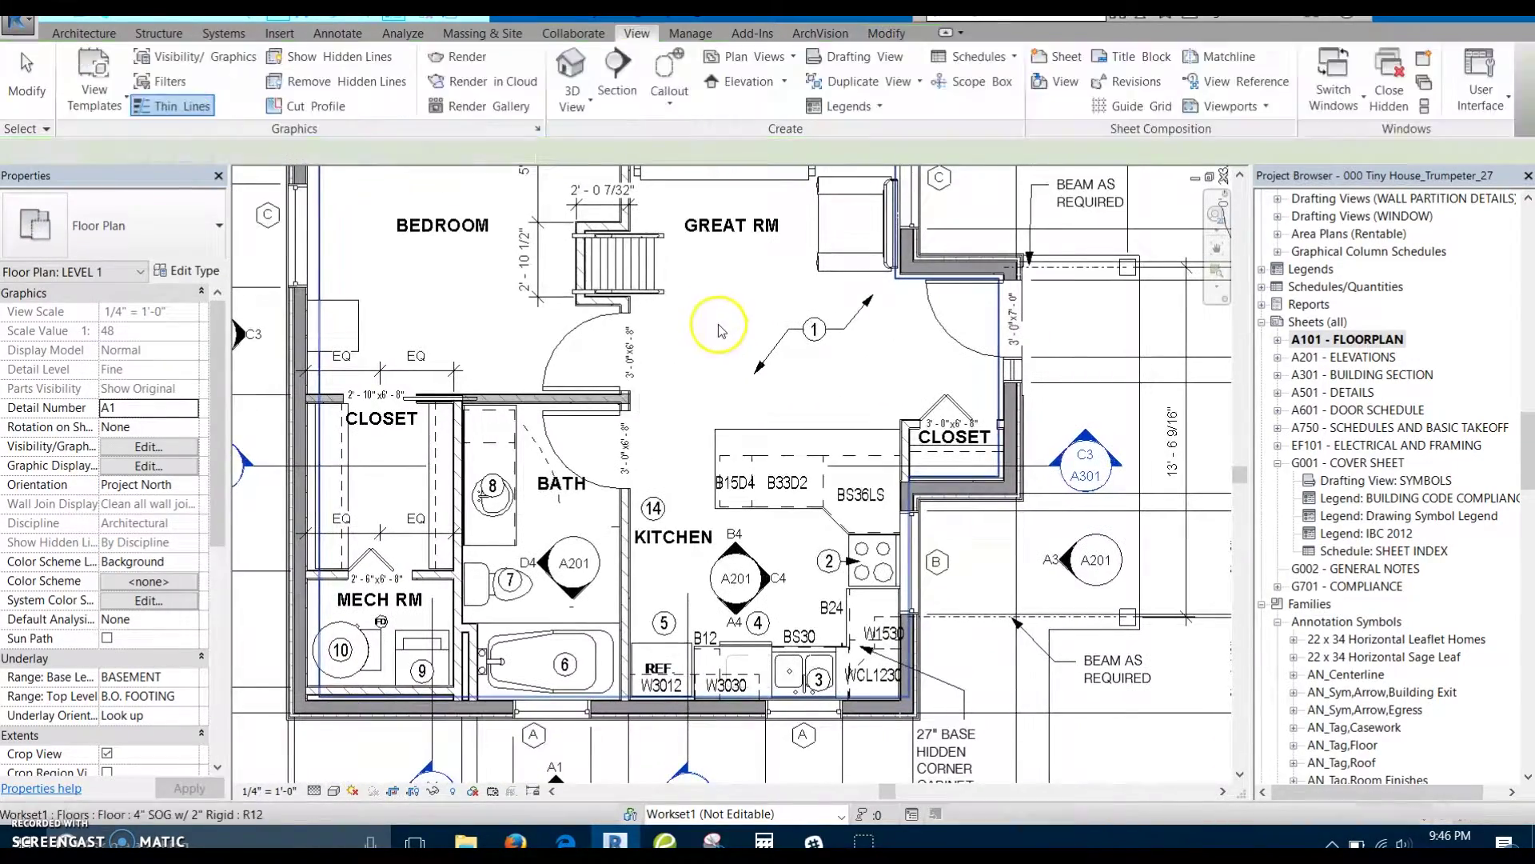
Step: Examine the casework tags on the Kitchen's base and wall cabinets, including the corner cabinets near the range
scroll(787, 504, up, 4)
click(800, 501)
middle_drag(829, 519, 761, 326)
key(Escape)
scroll(772, 494, down, 1)
scroll(771, 457, down, 1)
scroll(632, 587, up, 1)
middle_drag(752, 576, 689, 589)
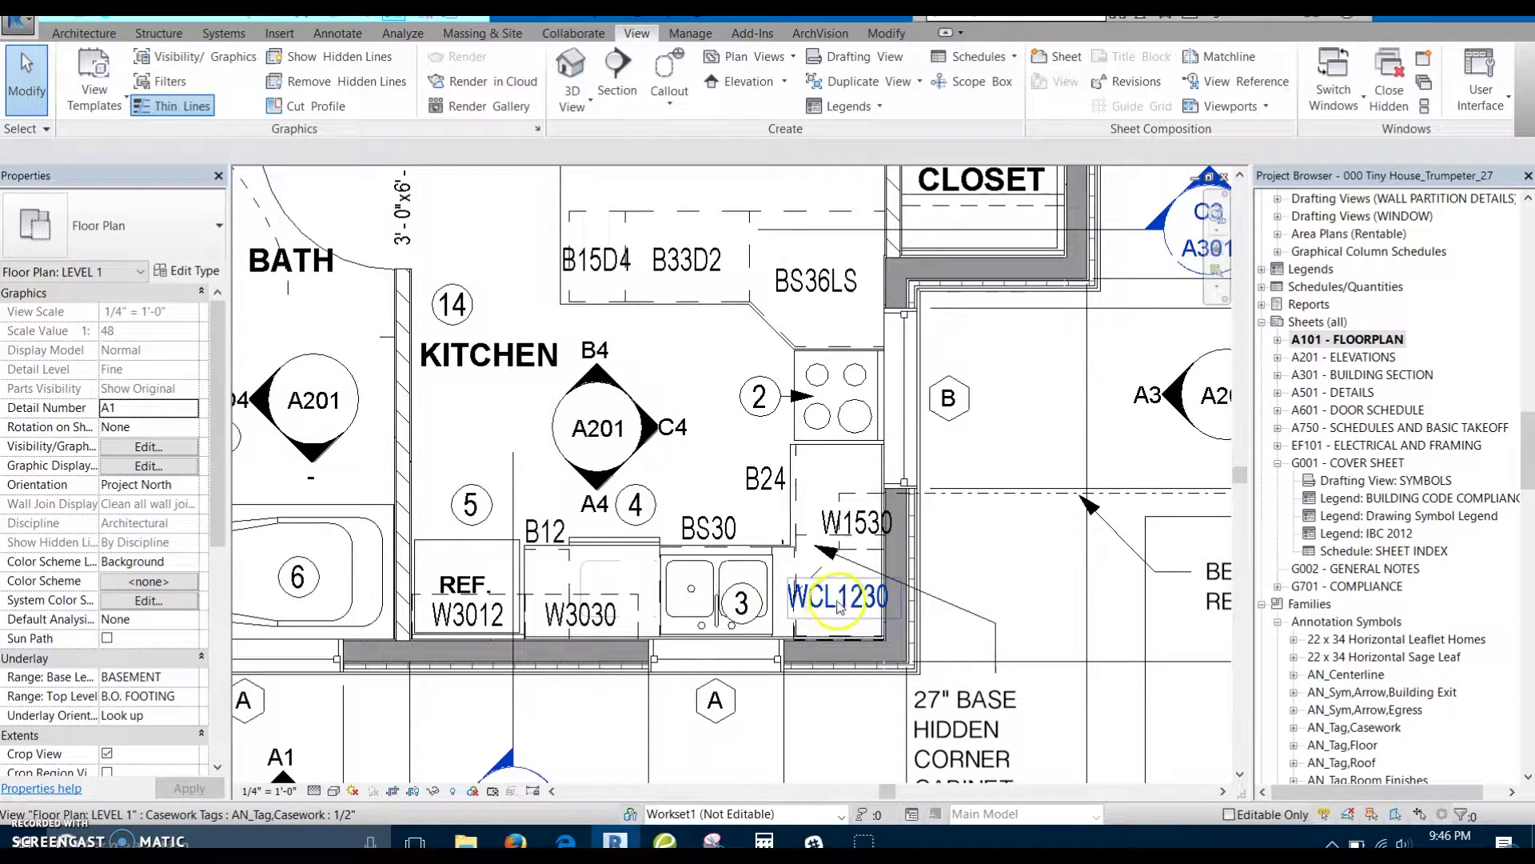
scroll(836, 612, up, 1)
middle_drag(815, 257, 821, 305)
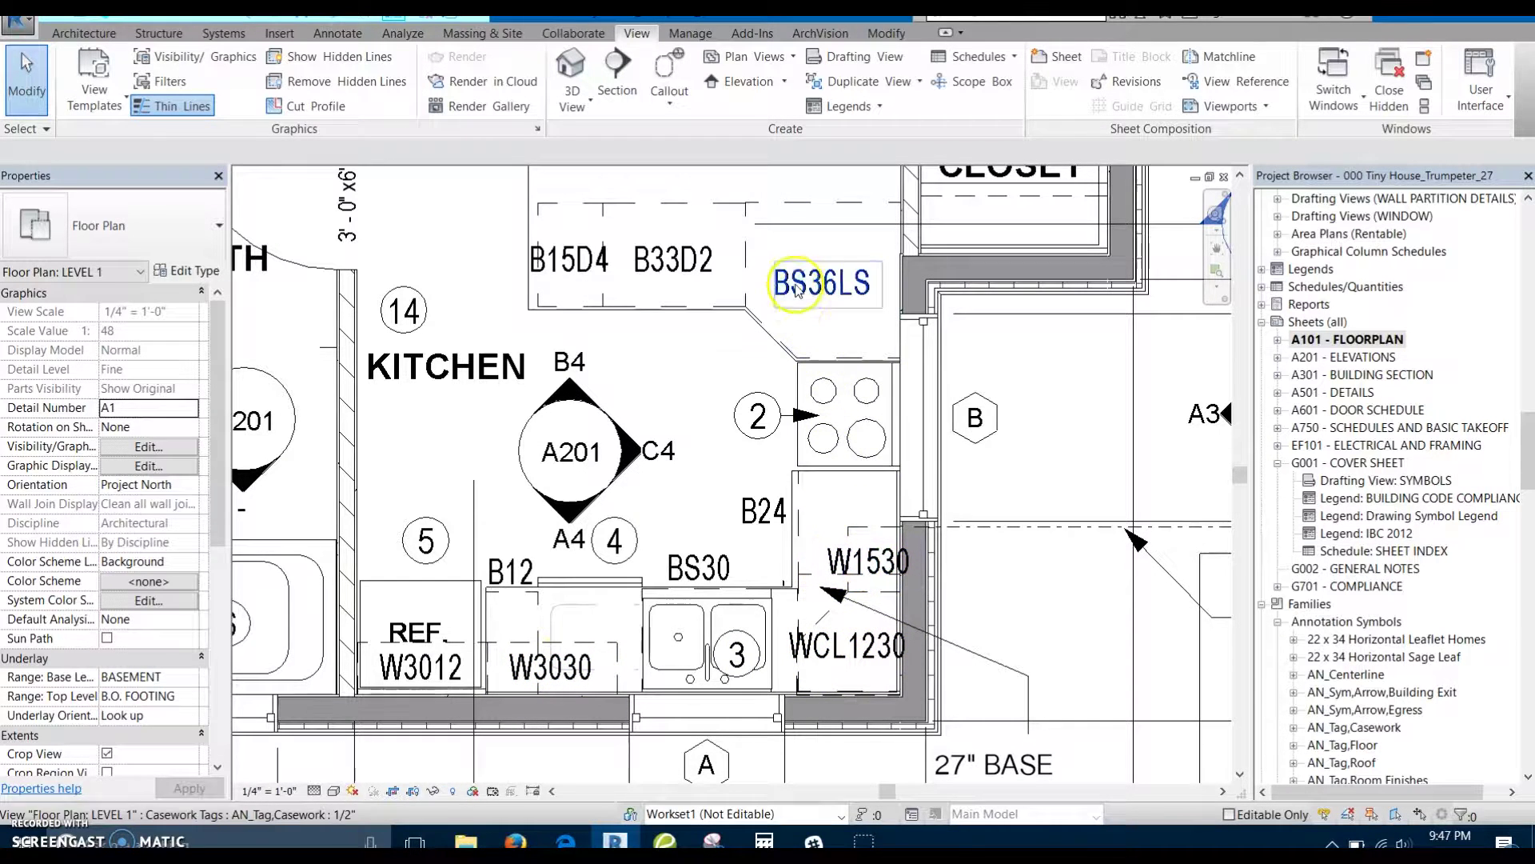
scroll(541, 278, down, 2)
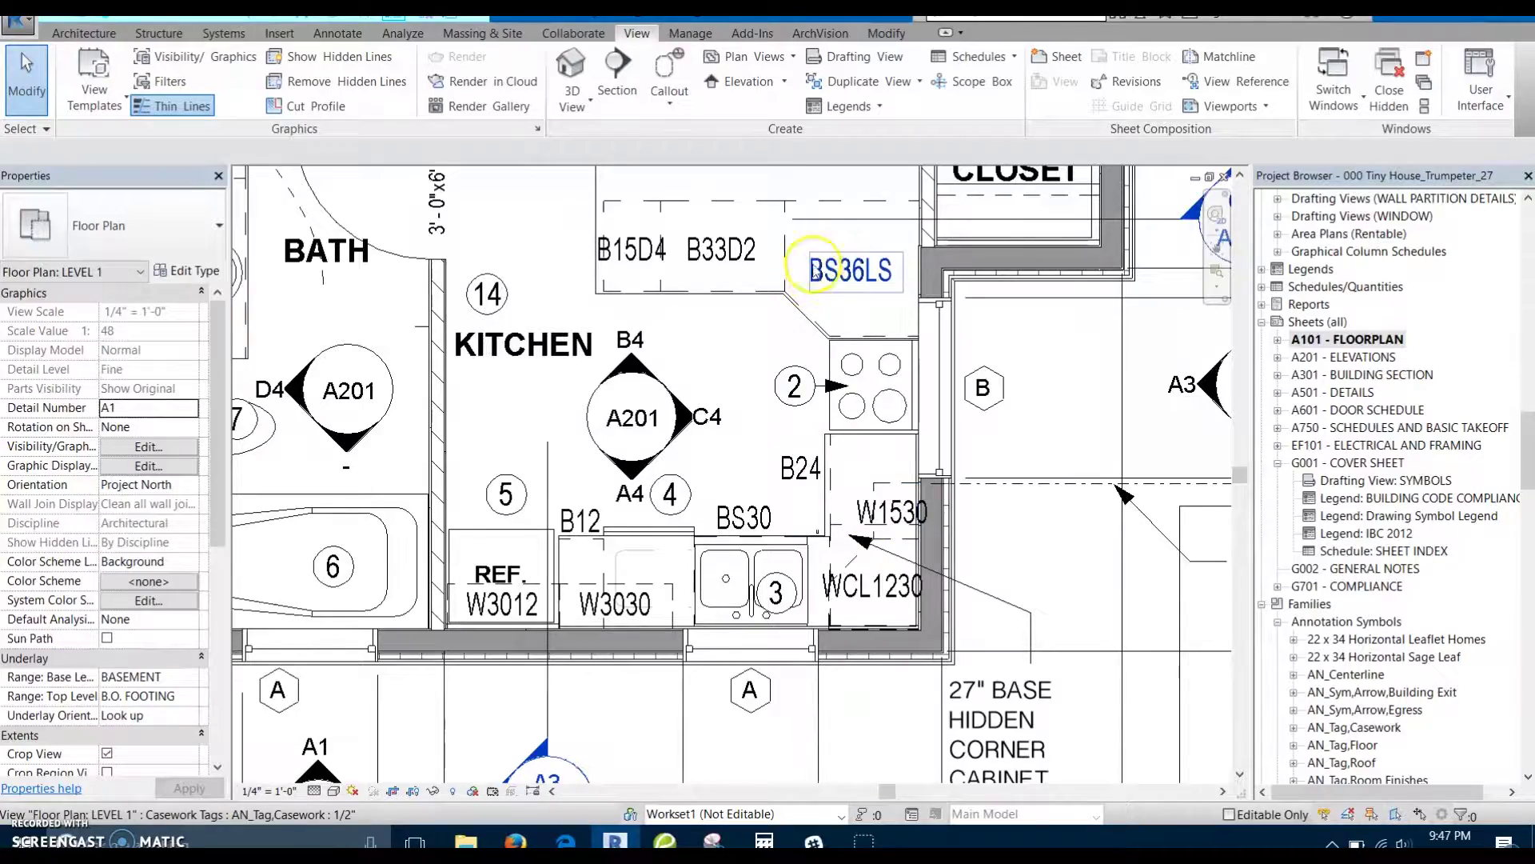
scroll(712, 336, down, 2)
mouse_move(712, 392)
middle_down()
mouse_move(771, 449)
mouse_move(729, 397)
middle_up()
Step: Switch to the A101 floor plan sheet and activate the Loft plan's viewport for editing
key(ctrl+Tab)
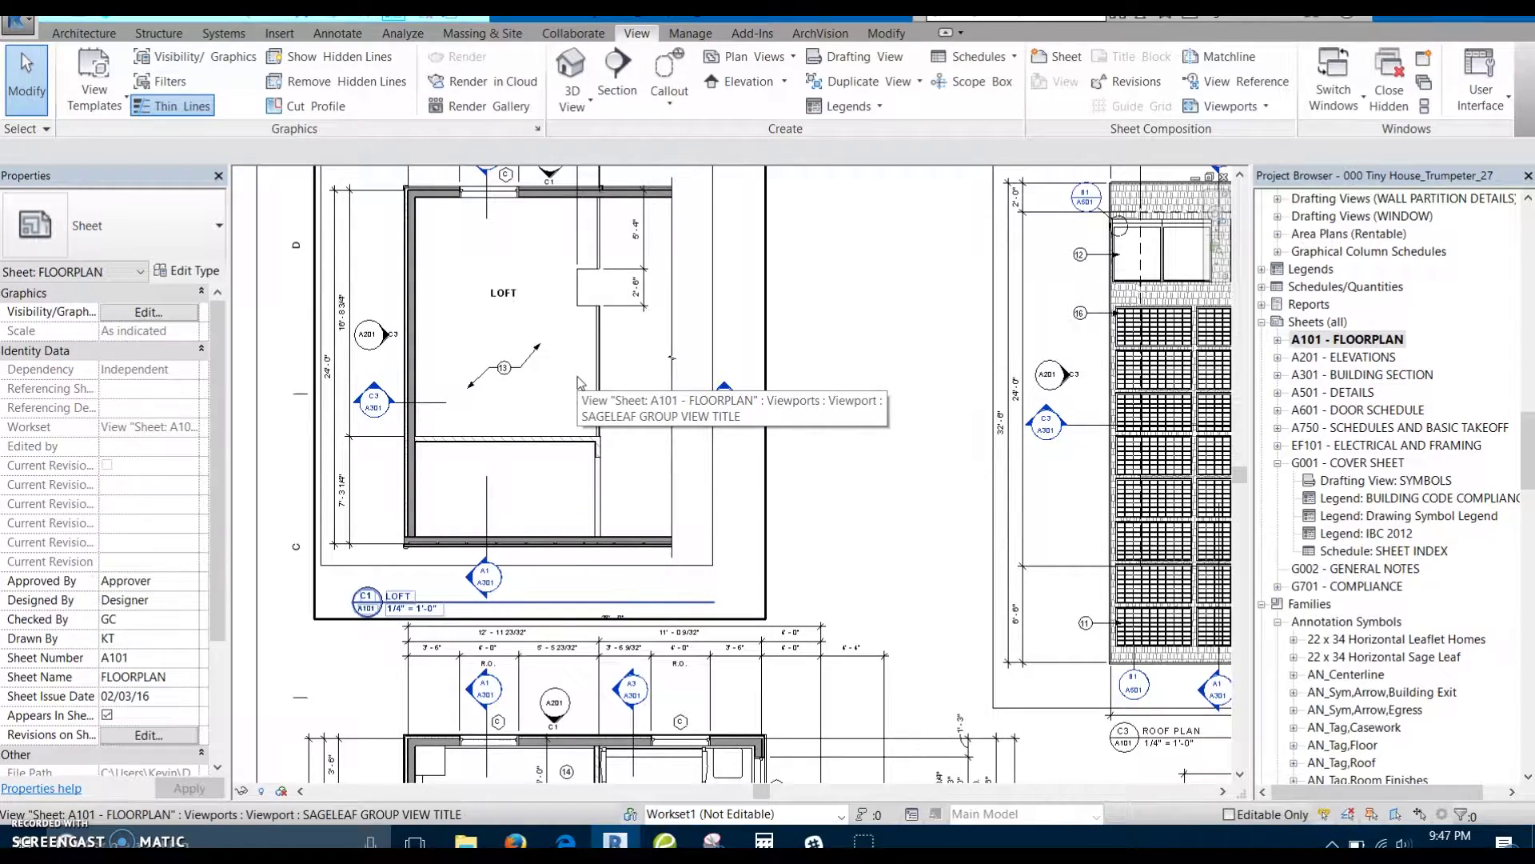
middle_drag(644, 453, 675, 178)
scroll(676, 202, down, 1)
scroll(675, 207, down, 1)
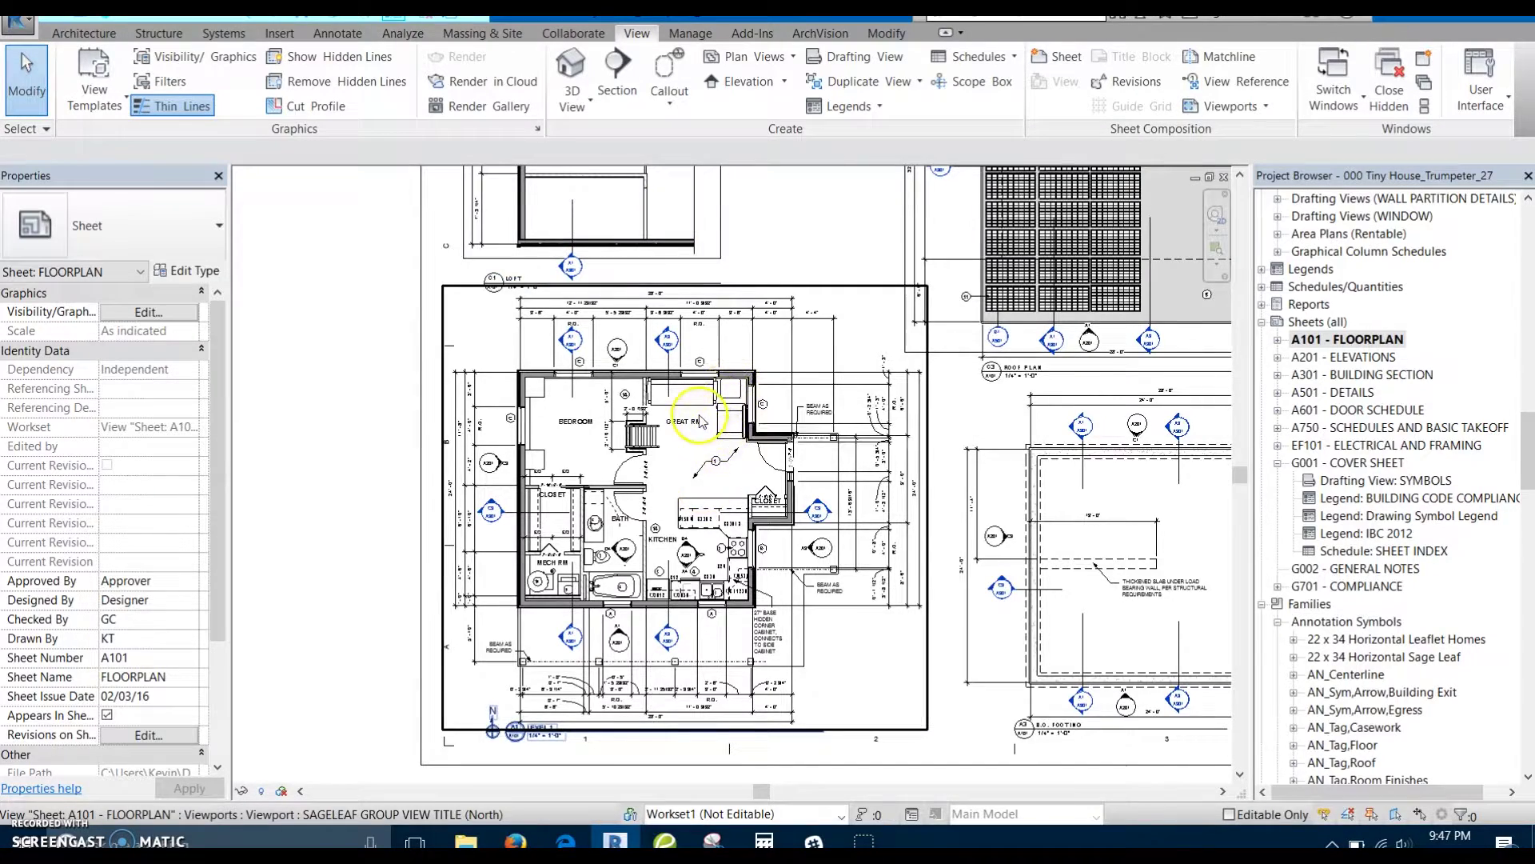
scroll(699, 422, up, 1)
middle_drag(716, 180, 685, 483)
scroll(624, 459, up, 1)
middle_drag(563, 454, 612, 458)
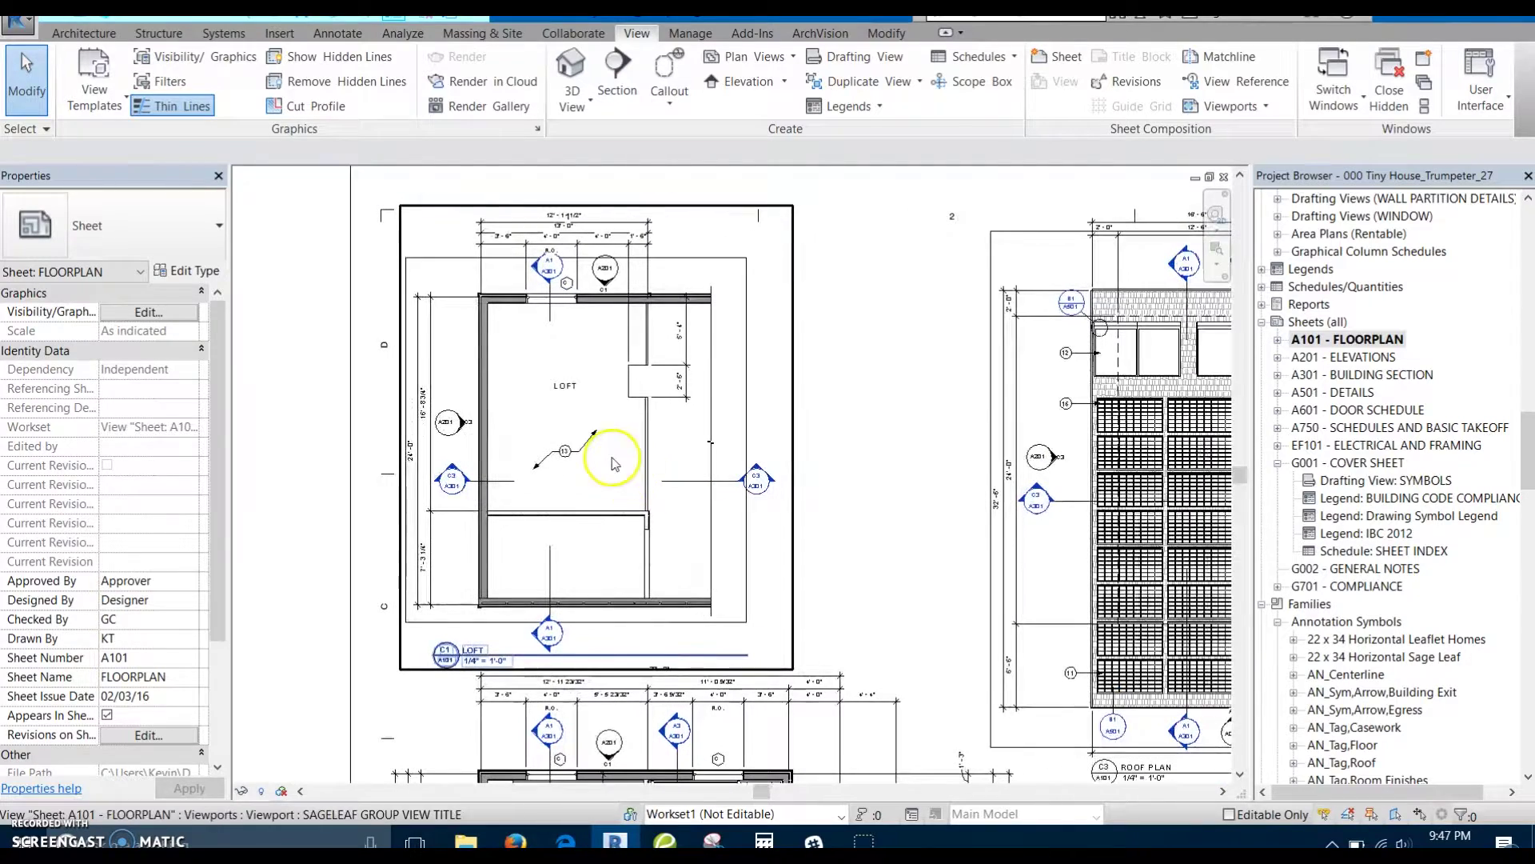
scroll(586, 445, up, 1)
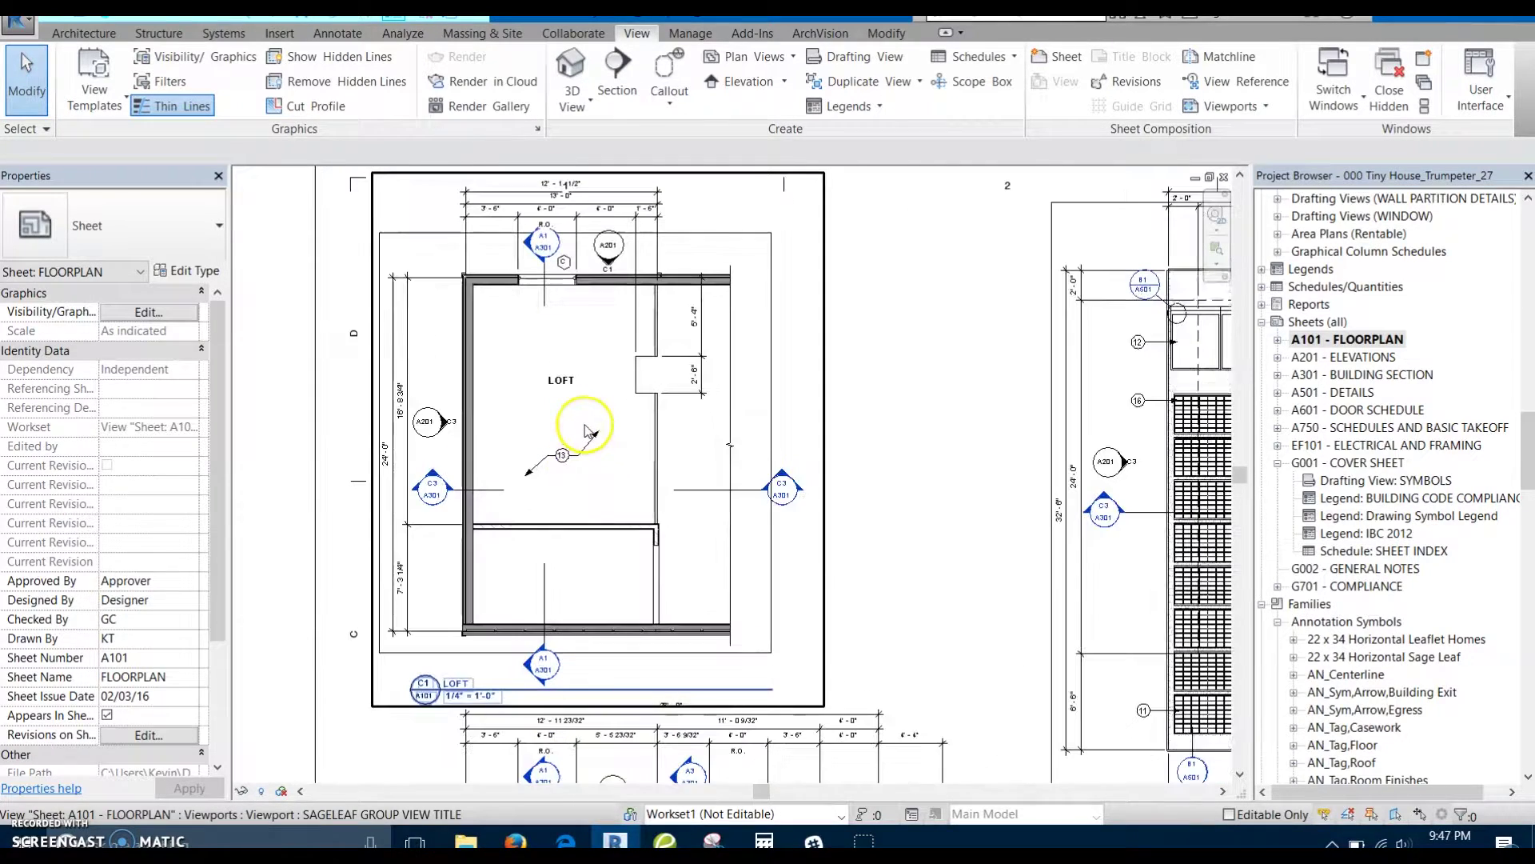
scroll(560, 402, up, 1)
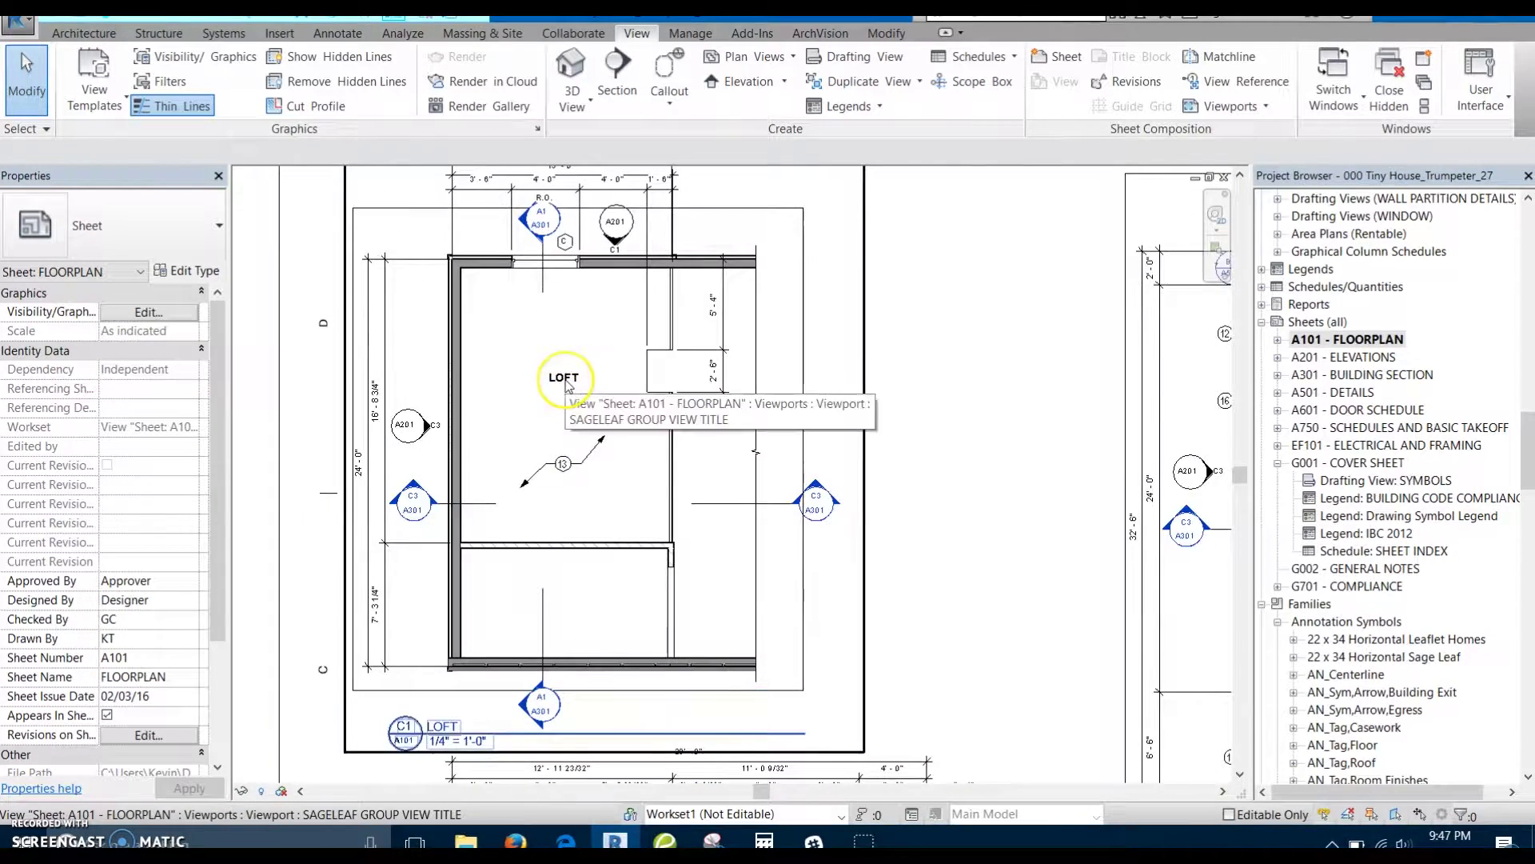
scroll(565, 381, down, 1)
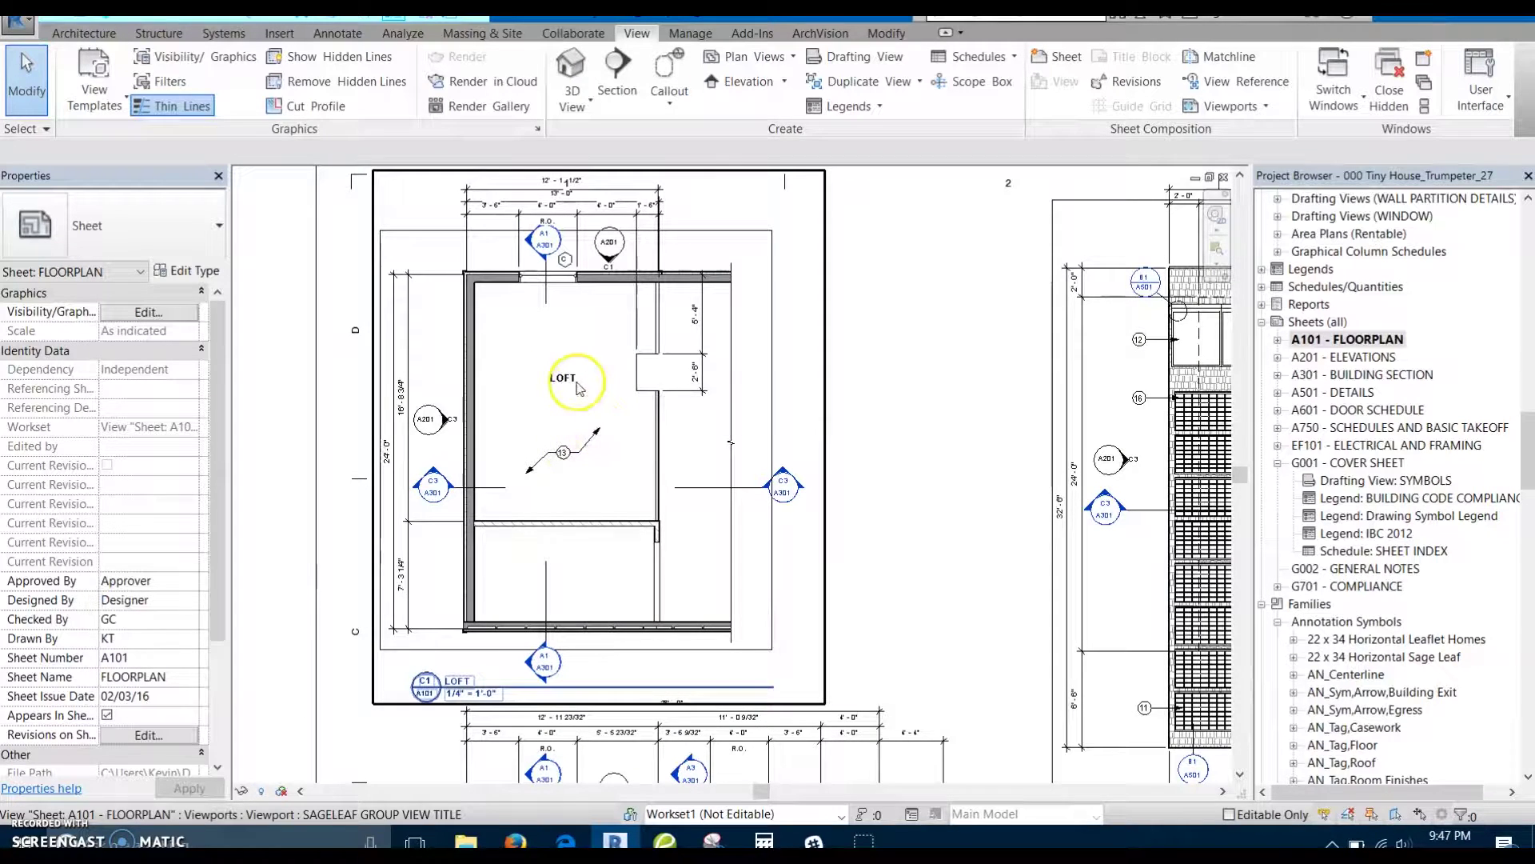
scroll(576, 389, up, 2)
double_click(634, 404)
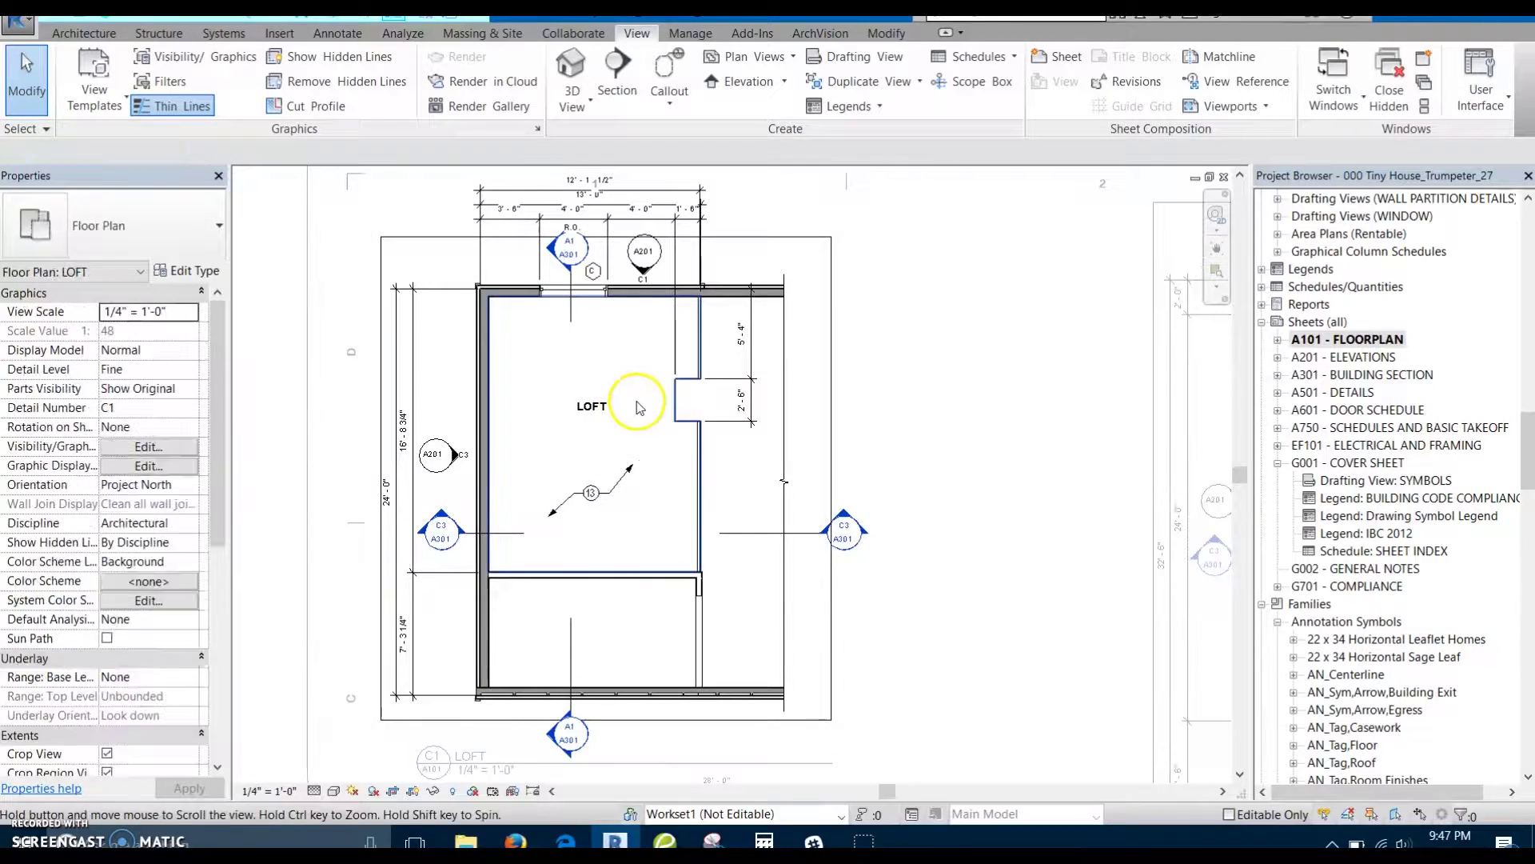
Step: Select the vertical dimension string beside the Loft's wall recess and examine the Loft plan's dimensions, tags, and elevation and section markers
scroll(737, 426, up, 1)
click(689, 450)
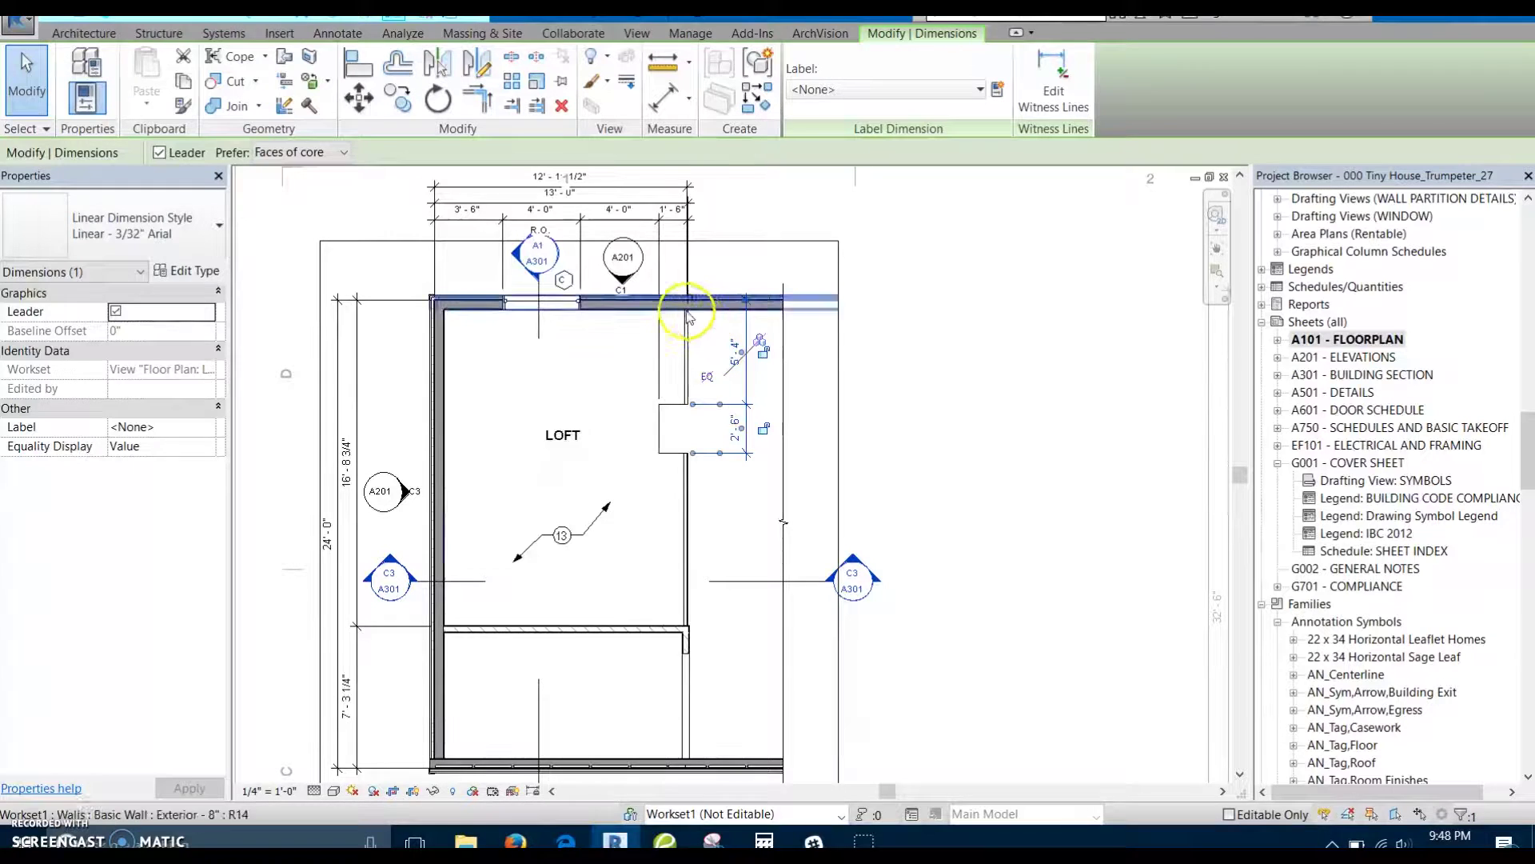
middle_drag(706, 490, 741, 508)
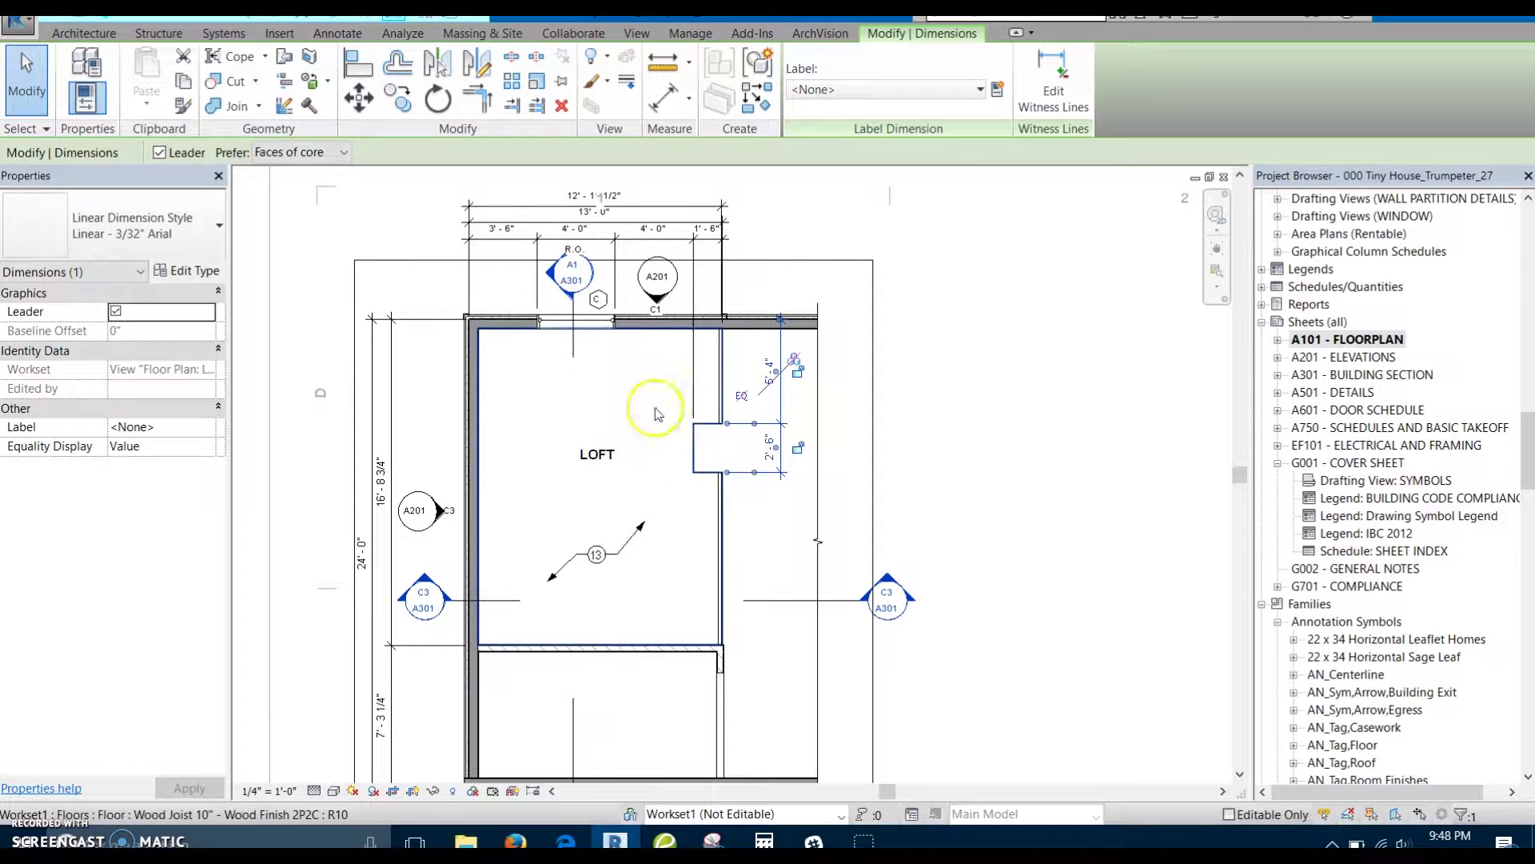
middle_drag(720, 488, 676, 498)
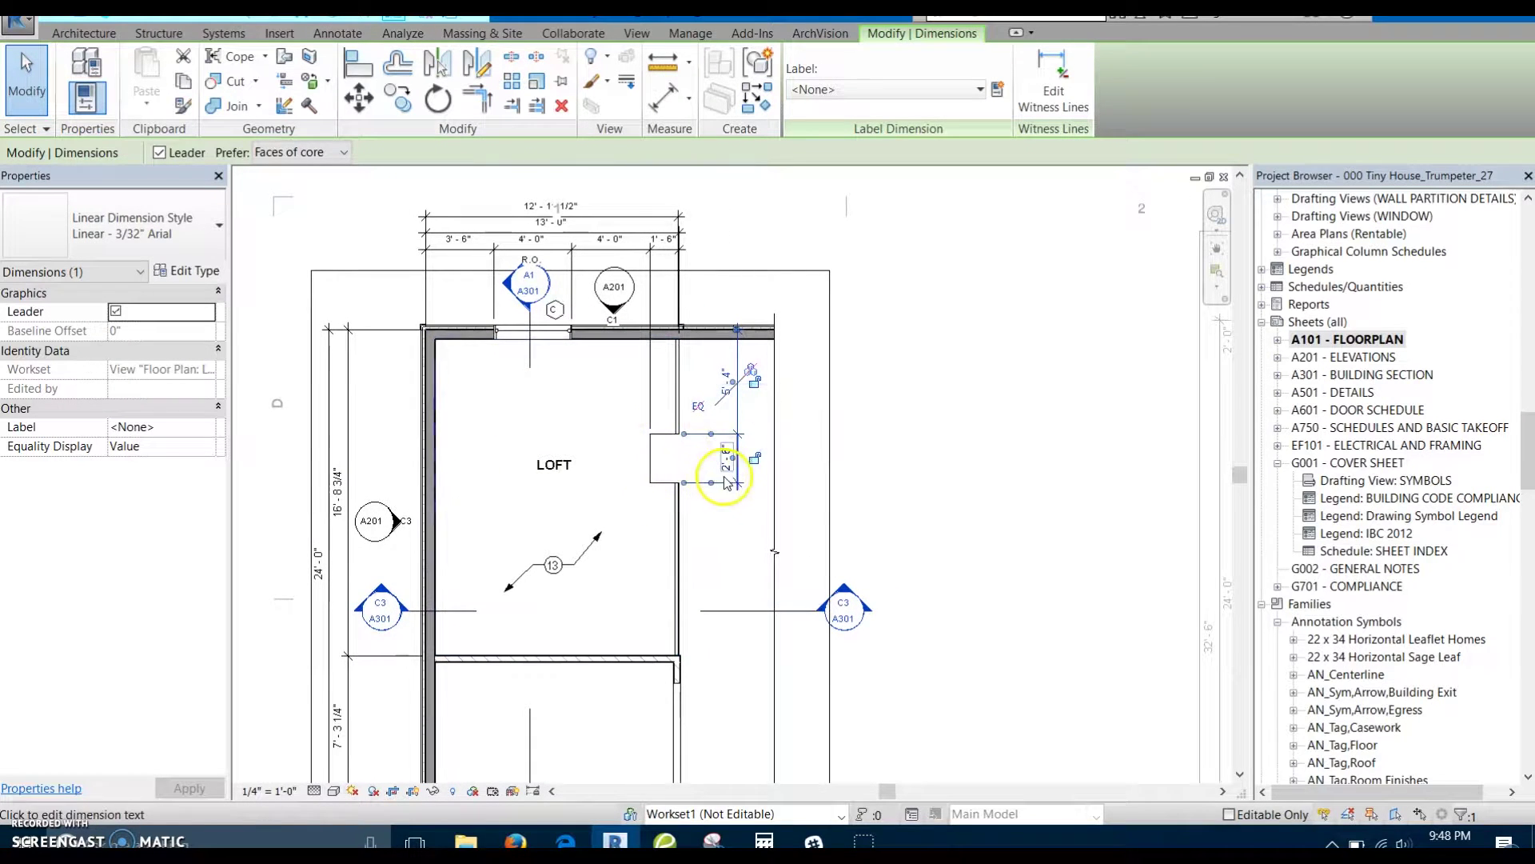
scroll(712, 472, down, 3)
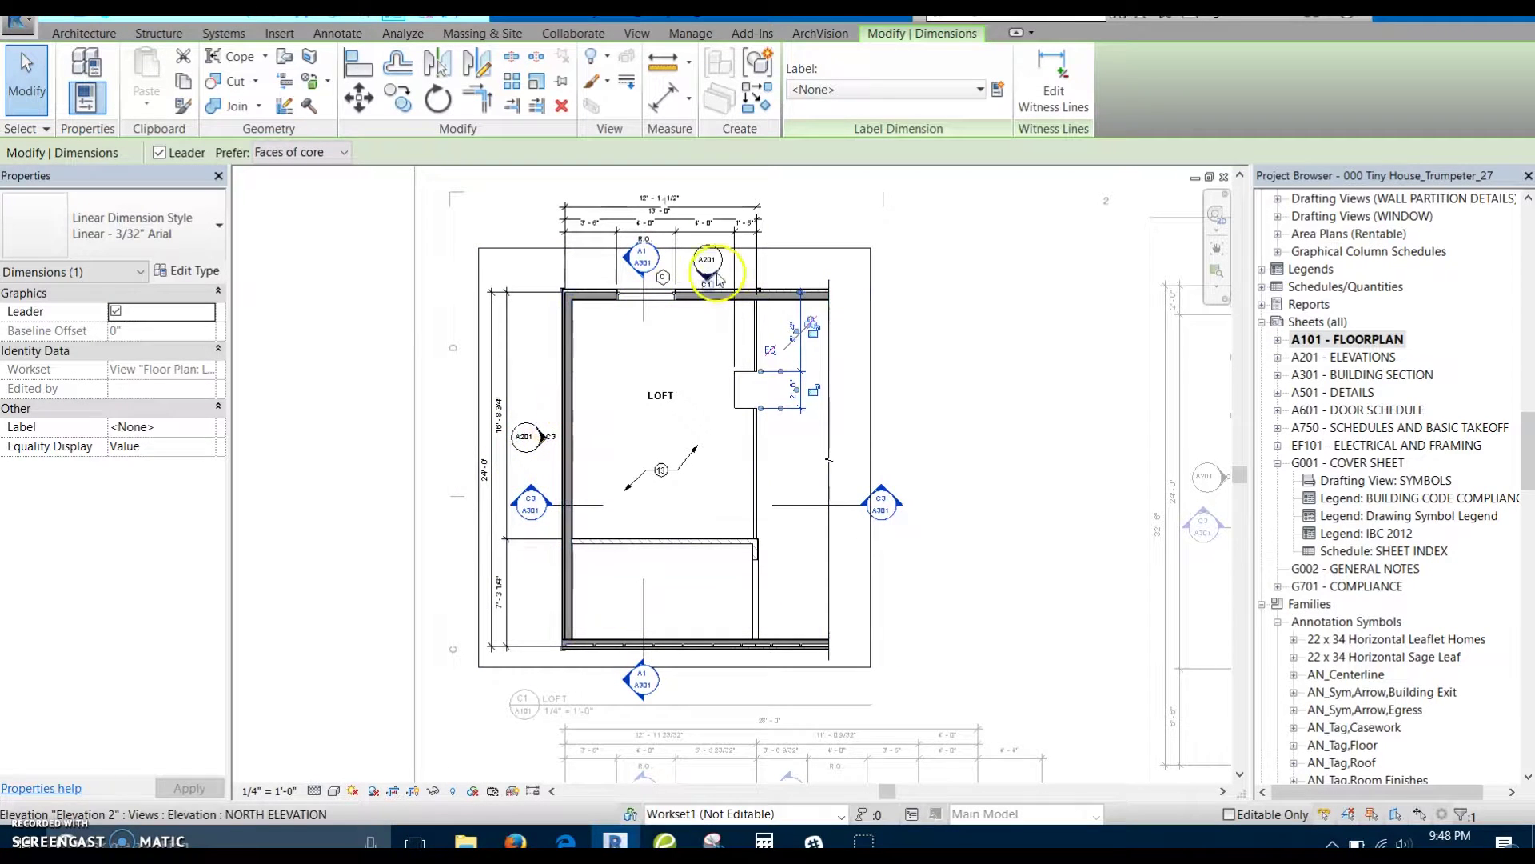
scroll(716, 276, up, 1)
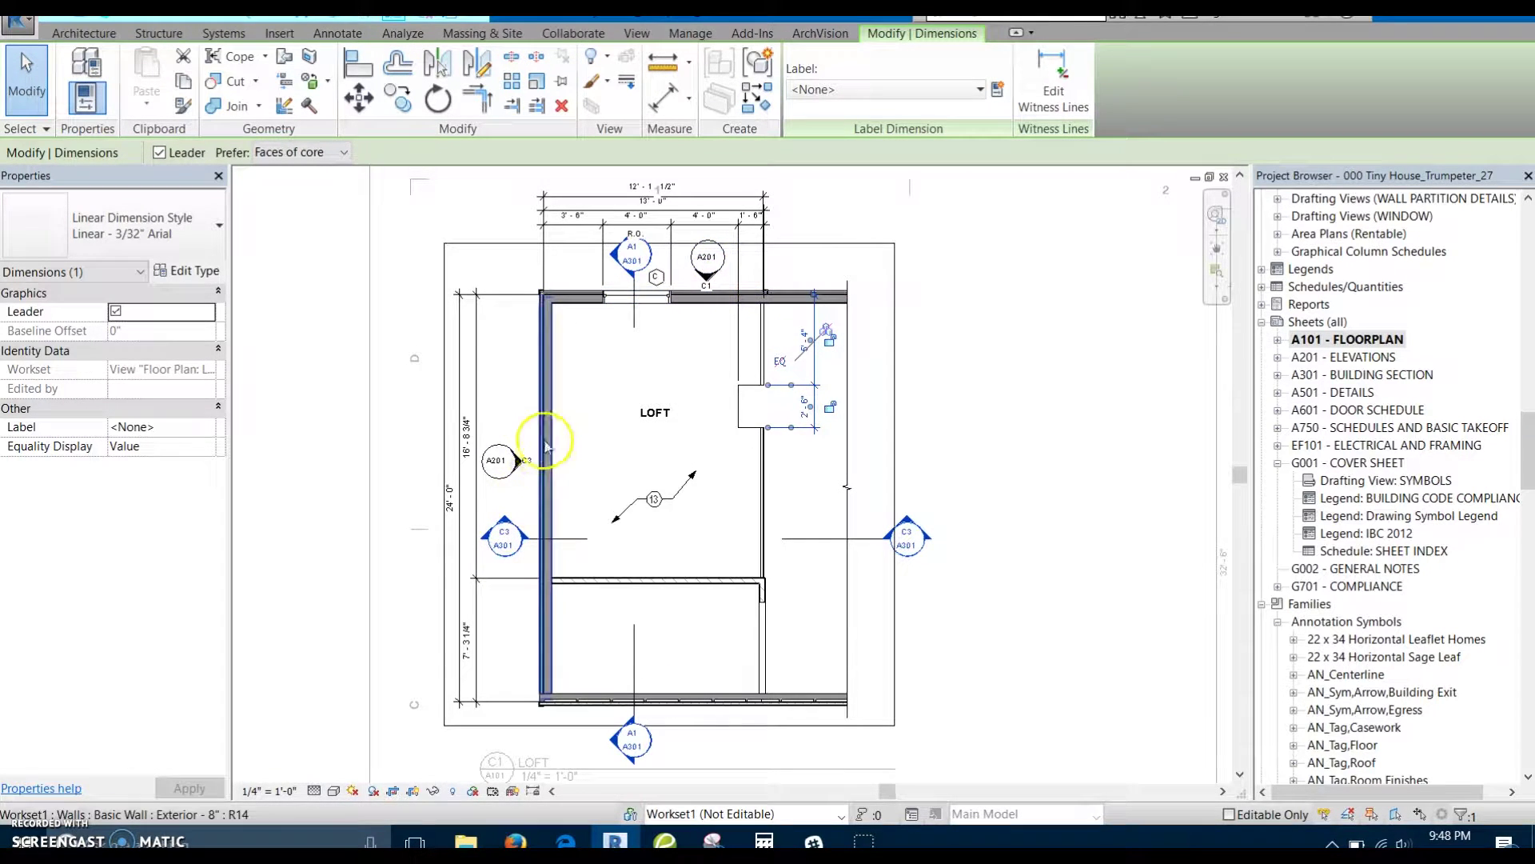
middle_drag(588, 444, 583, 472)
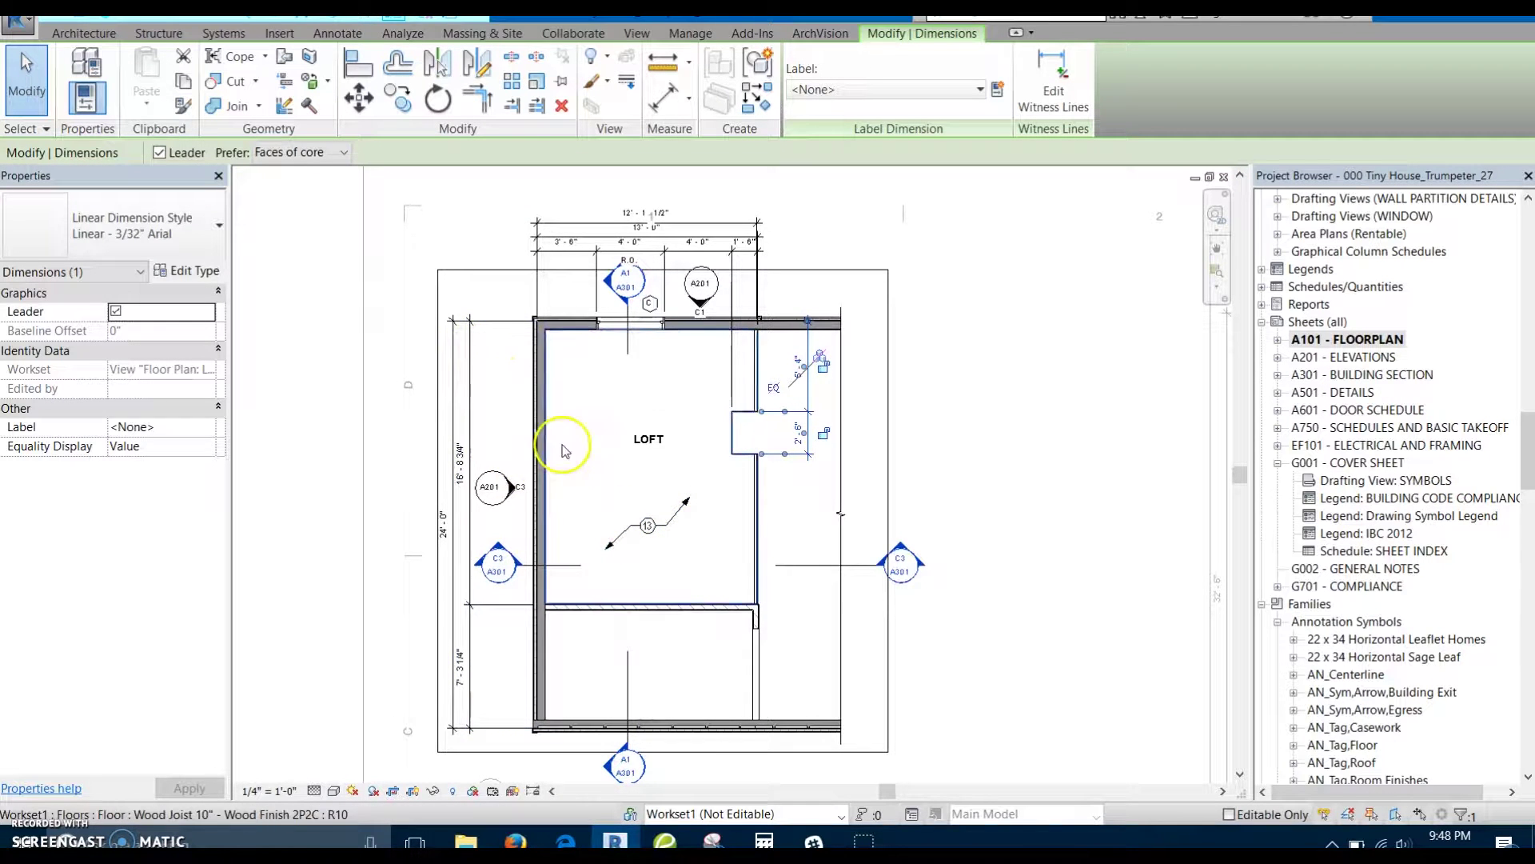
scroll(580, 439, down, 2)
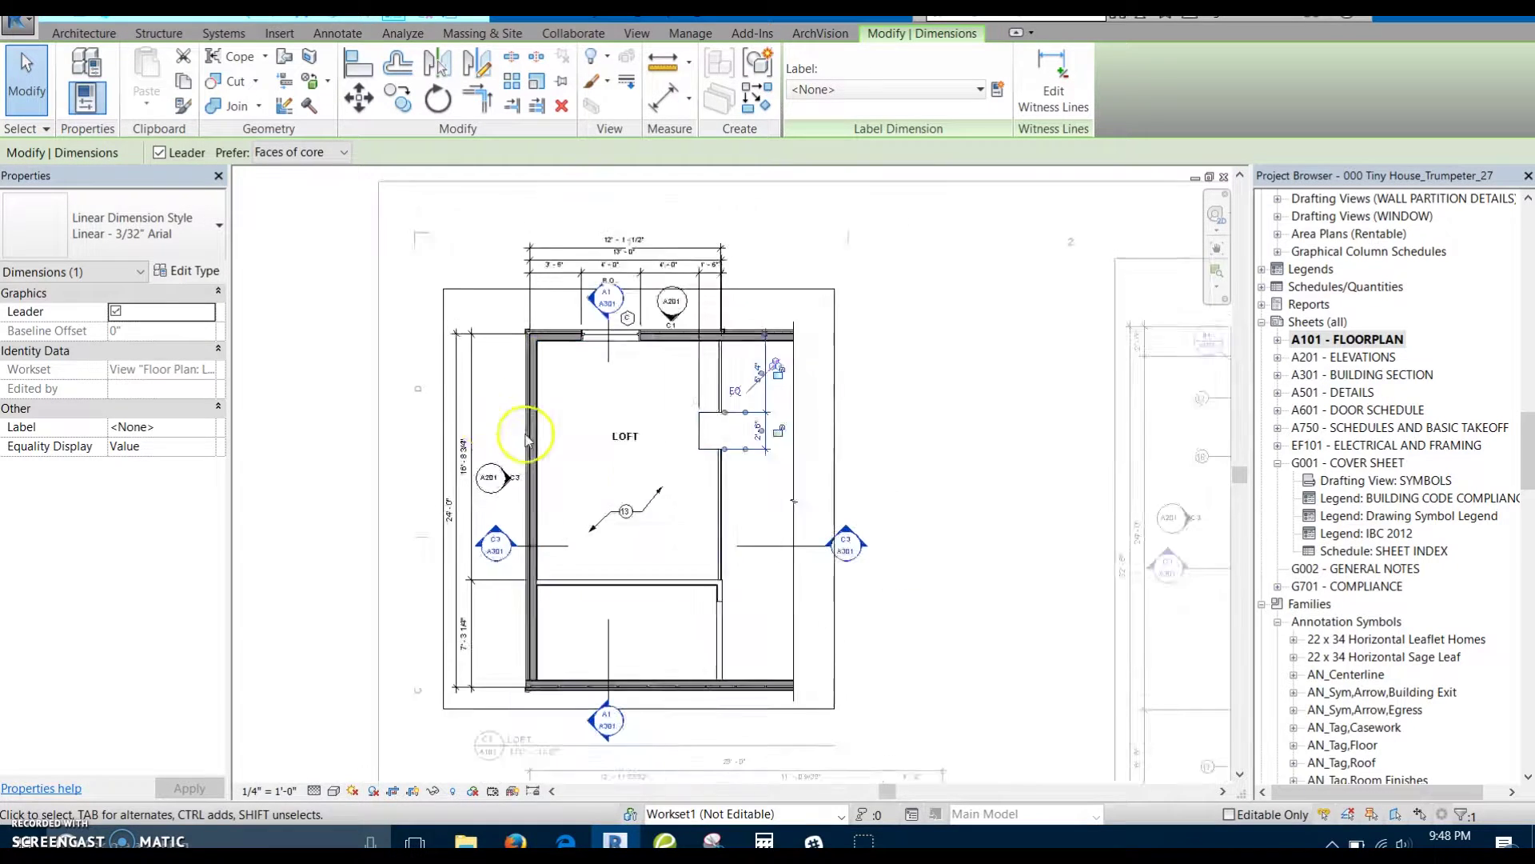
middle_drag(740, 523, 600, 299)
scroll(600, 299, down, 2)
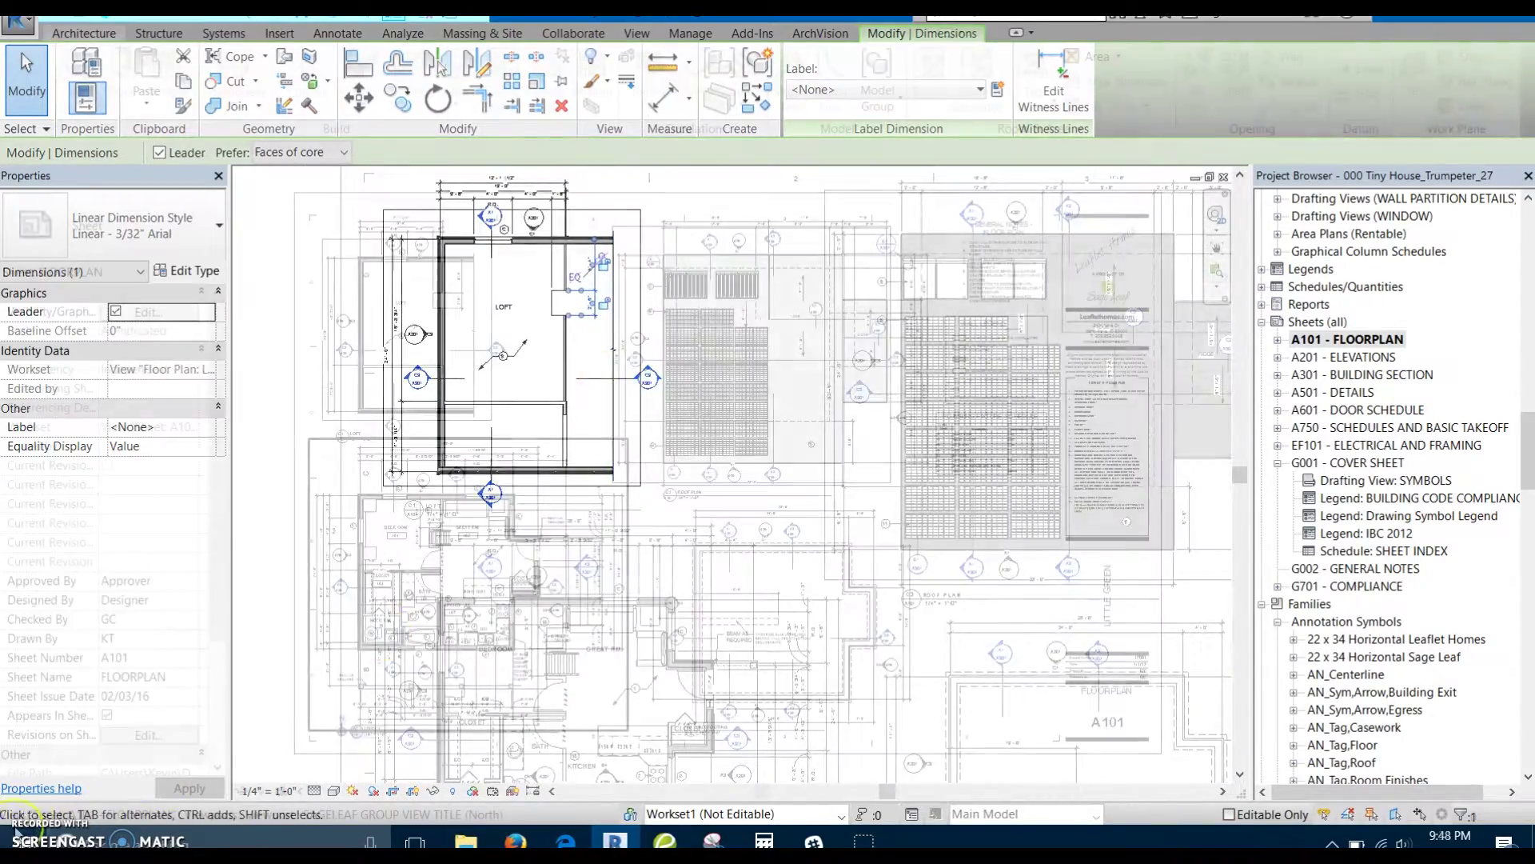